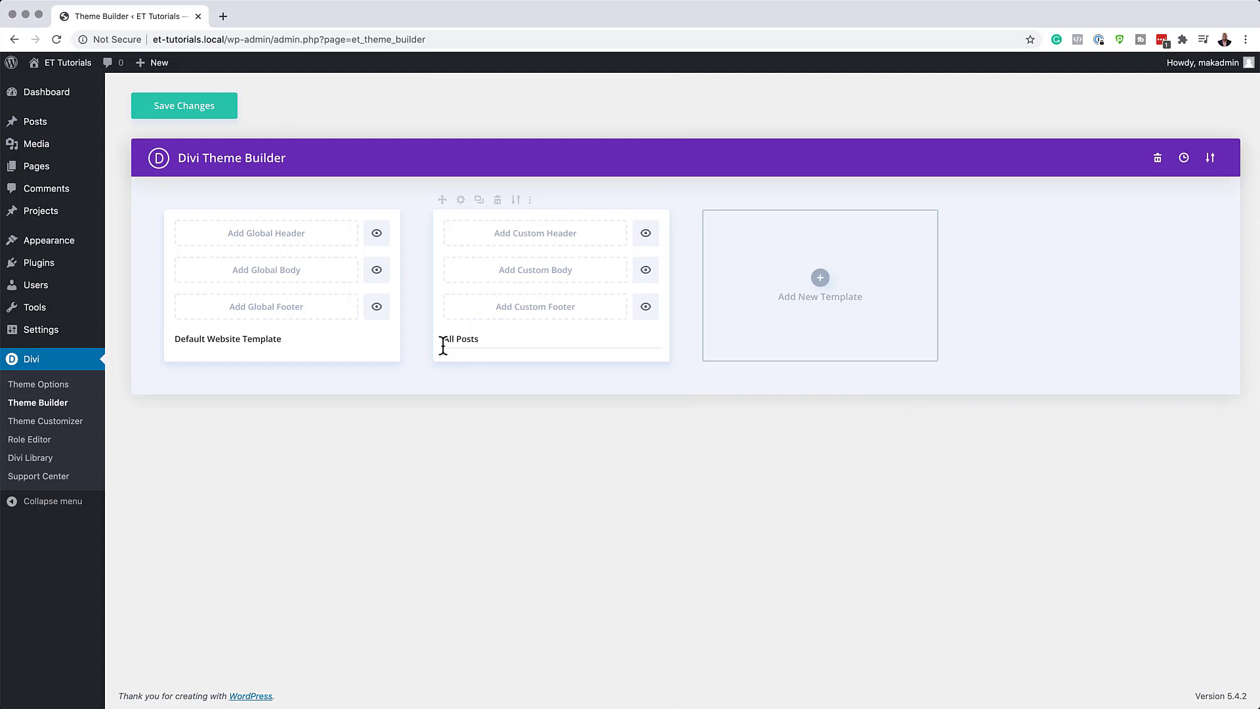
Start building a custom body layout from scratch for the All Posts template and dismiss the row insertion prompt
{"action": "left_click", "coordinate": [444, 339]}
{"action": "left_click", "coordinate": [490, 377]}
{"action": "left_click", "coordinate": [535, 271]}
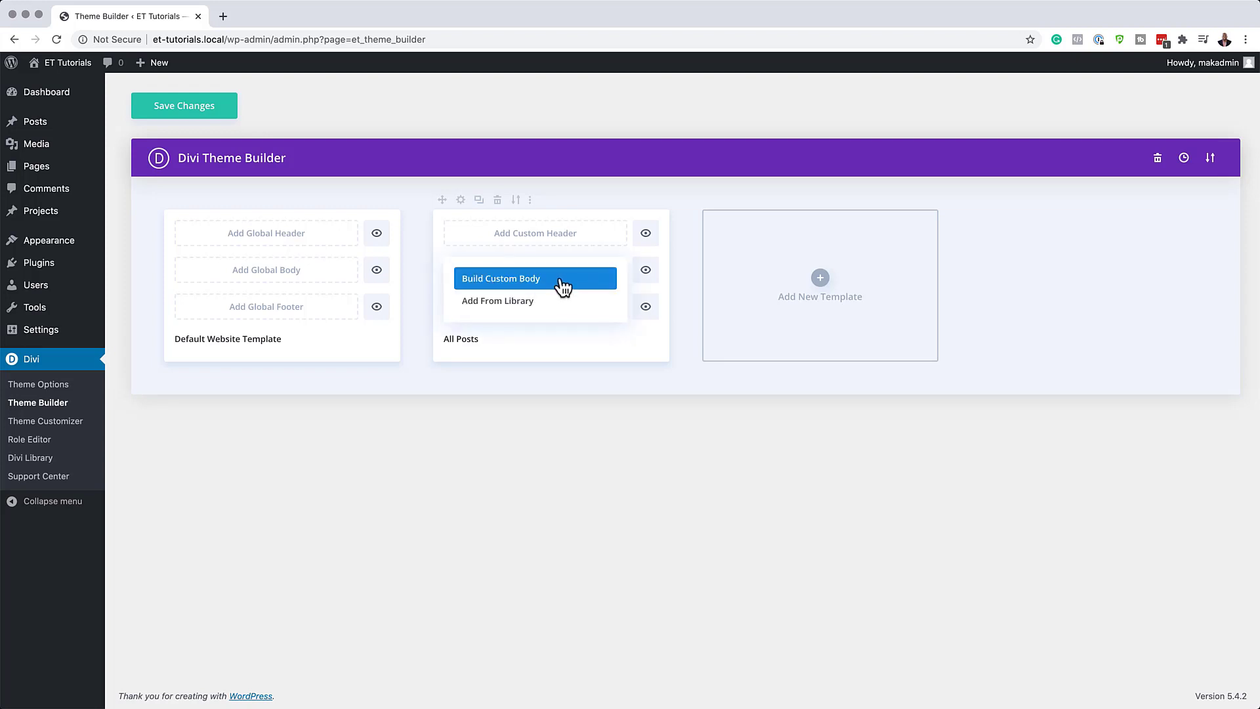
{"action": "left_click", "coordinate": [555, 289]}
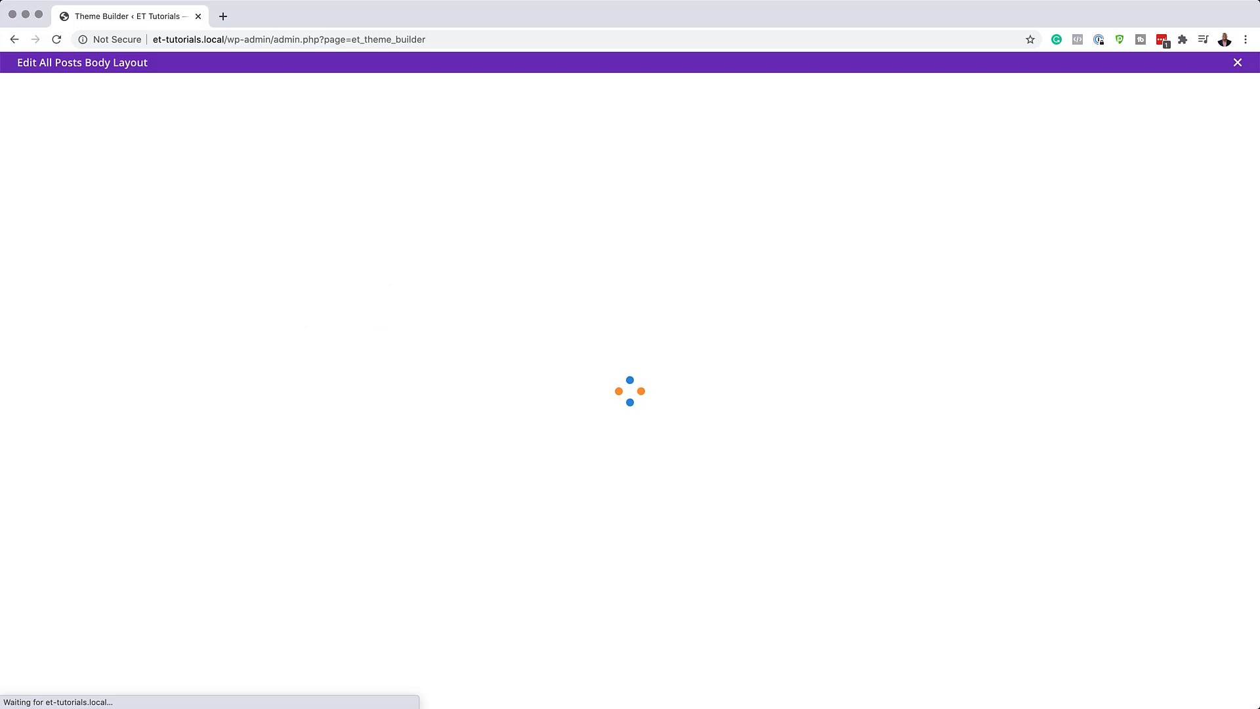
{"action": "left_click", "coordinate": [397, 565]}
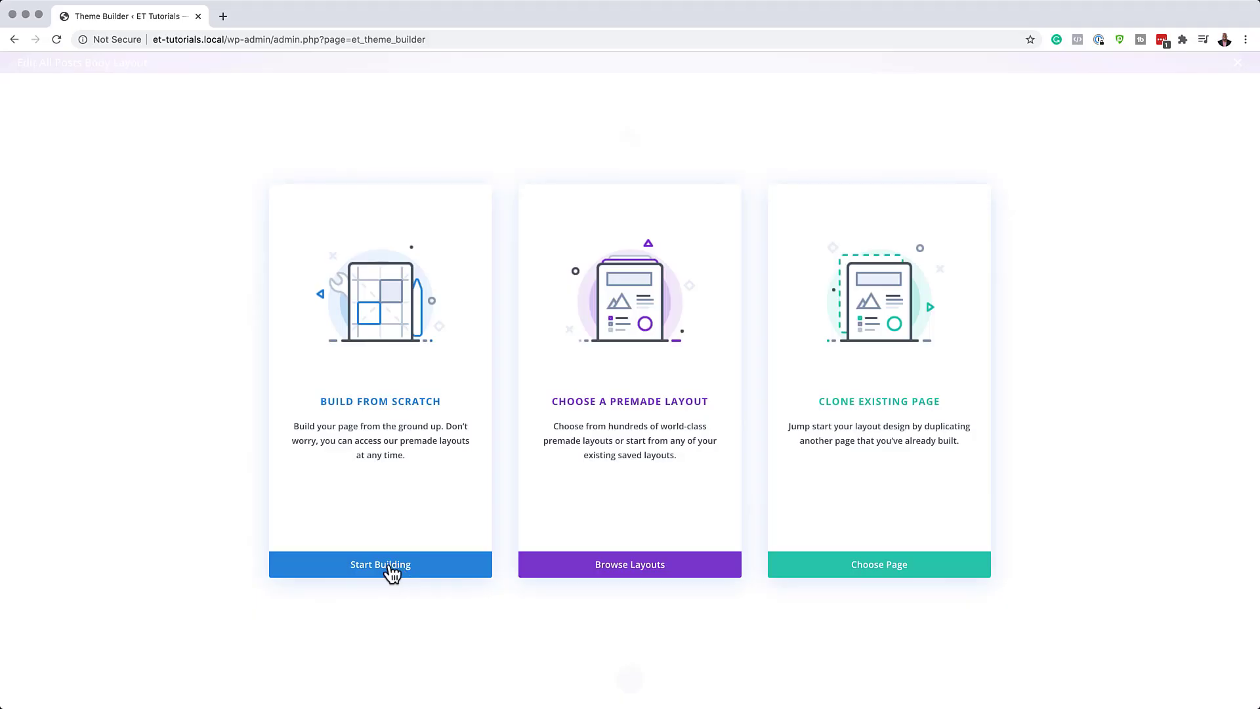
{"action": "left_click", "coordinate": [739, 167]}
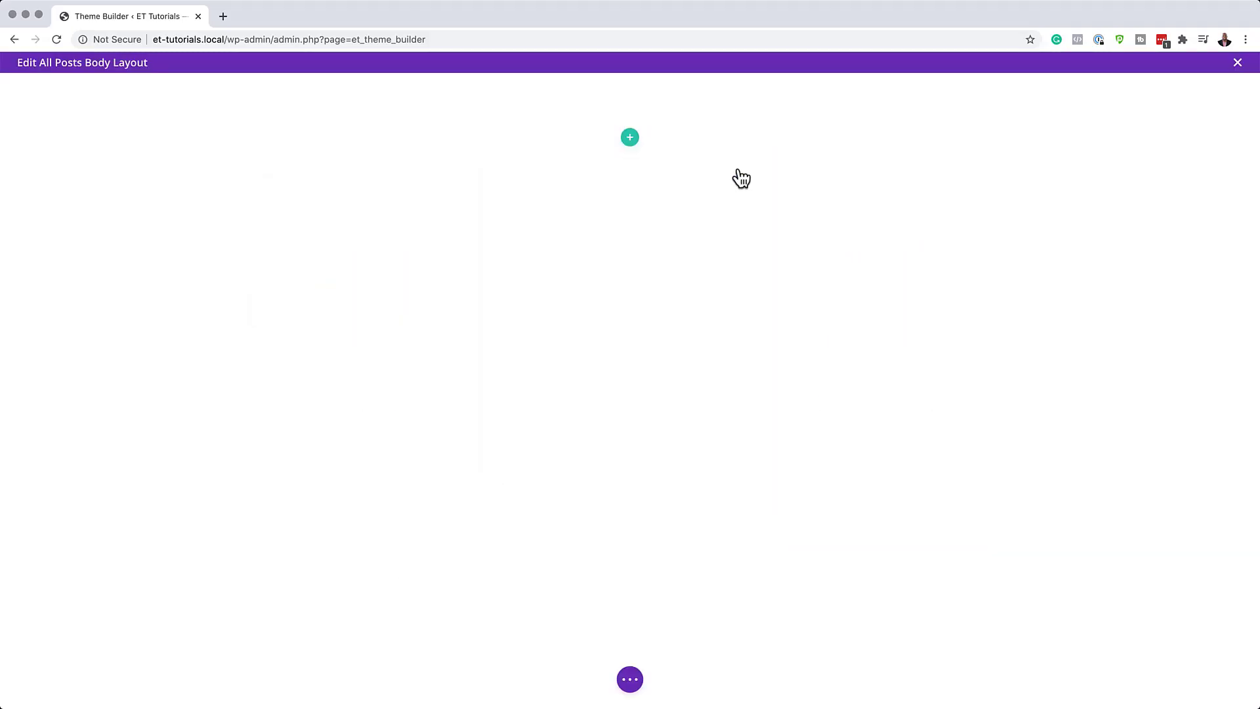
Set the section's background color to #f4f4f4
{"action": "mouse_move", "coordinate": [93, 121]}
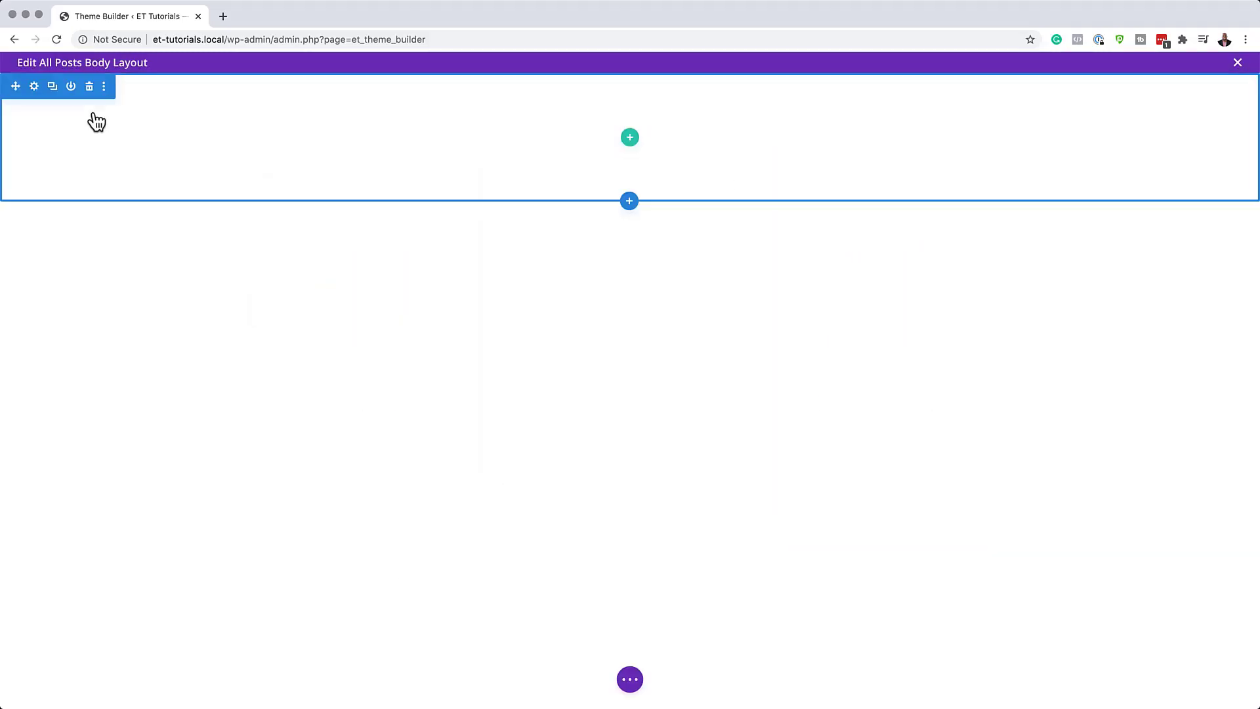
{"action": "left_click", "coordinate": [35, 86]}
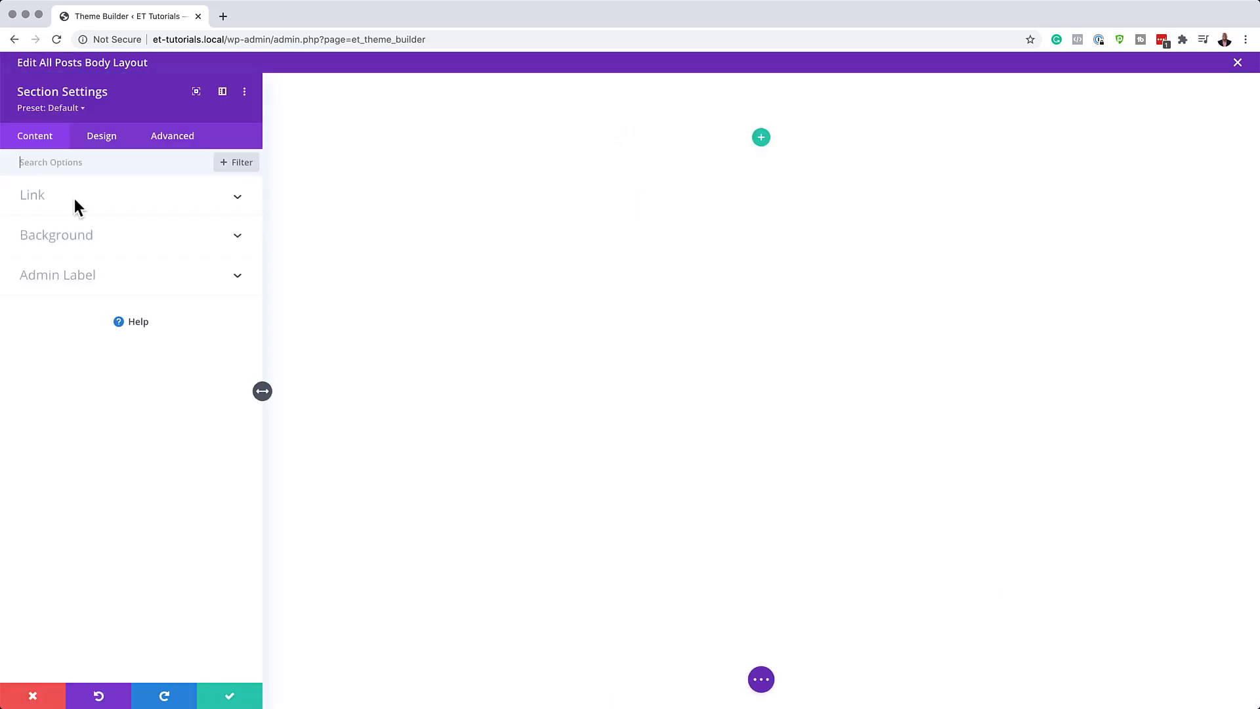
{"action": "left_click", "coordinate": [72, 238]}
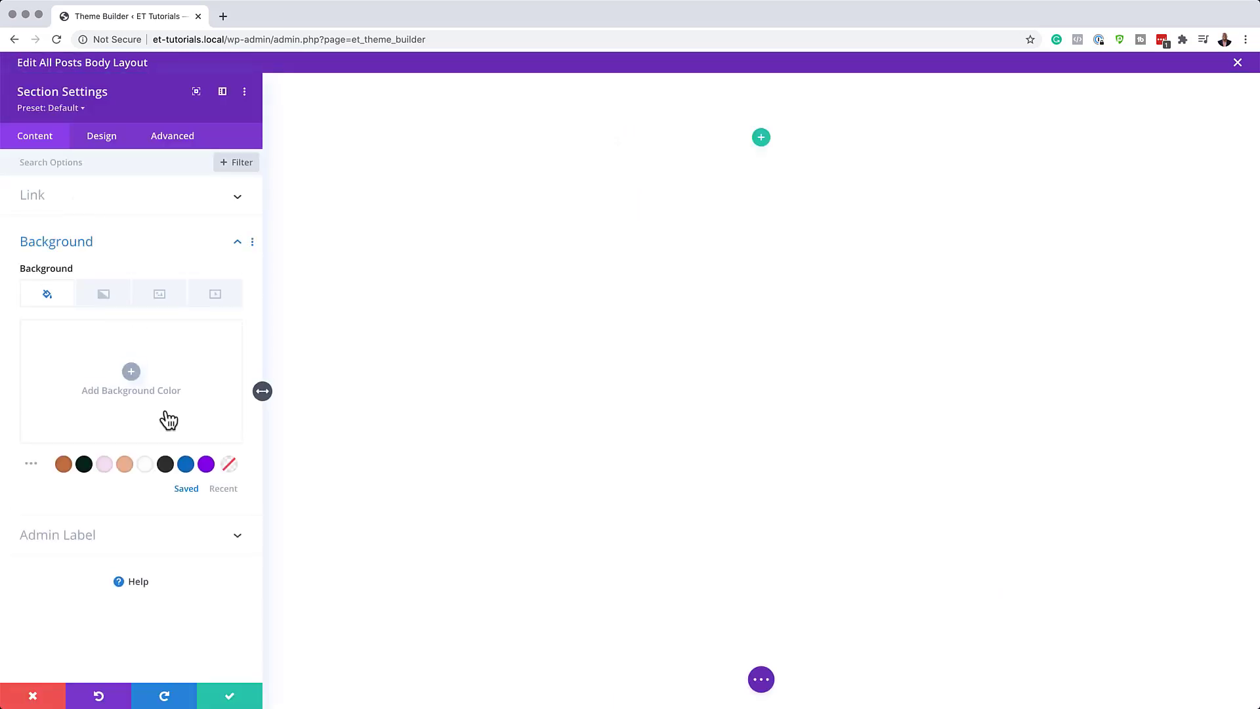
{"action": "left_click", "coordinate": [132, 373]}
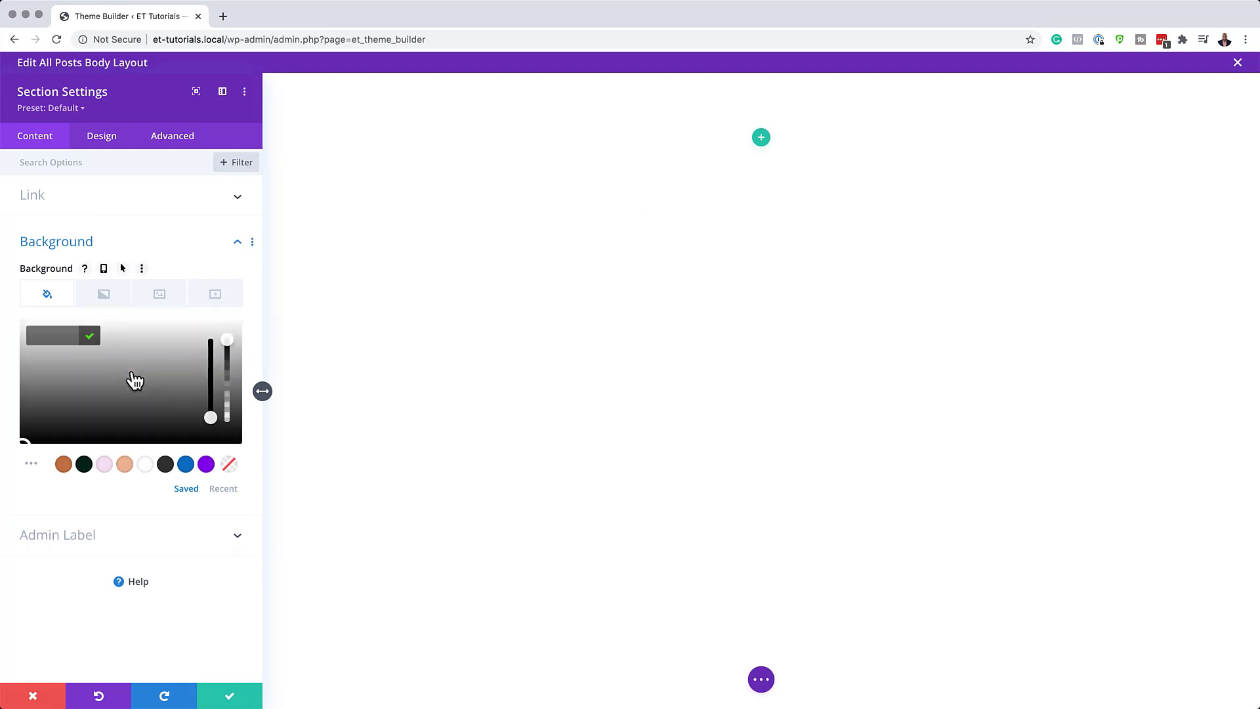
{"action": "left_click", "coordinate": [49, 333]}
{"action": "type", "text": "#f4f4f4"}
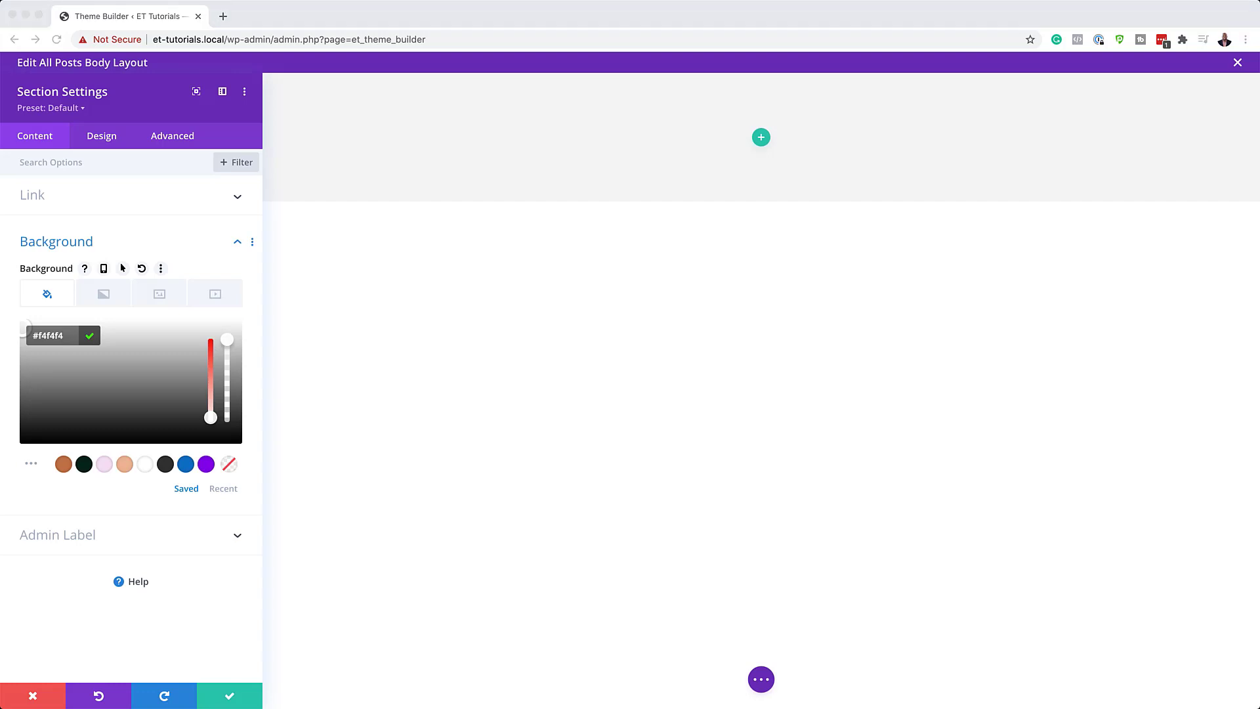
Set the section's top and bottom padding to 50px with the two values linked
{"action": "left_click", "coordinate": [105, 138]}
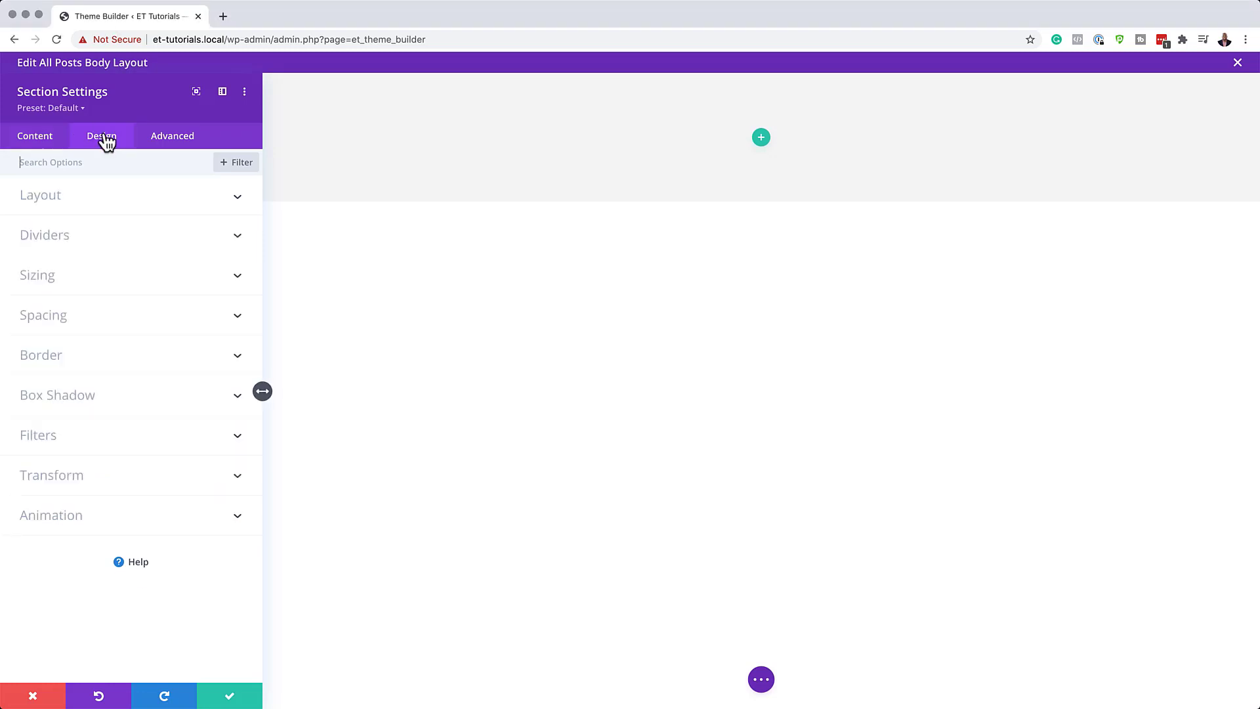
{"action": "left_click", "coordinate": [58, 318]}
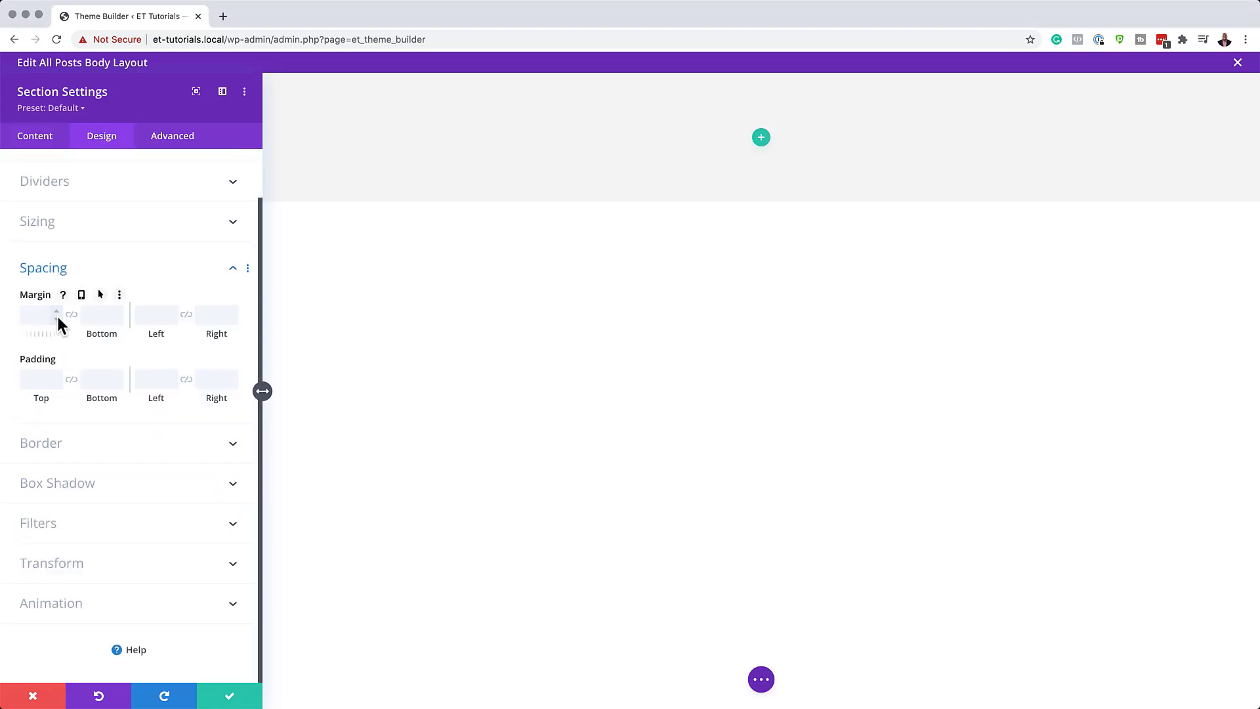
{"action": "left_click", "coordinate": [32, 380]}
{"action": "type", "text": "50px"}
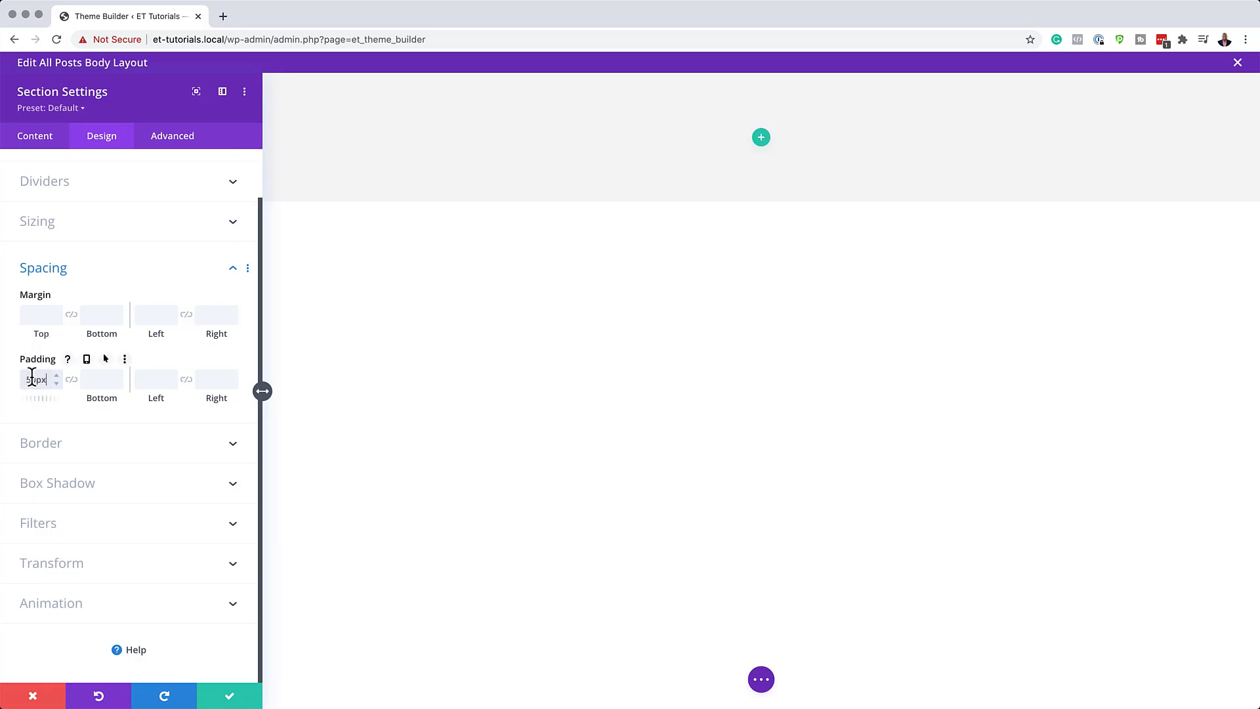
{"action": "left_click", "coordinate": [72, 379]}
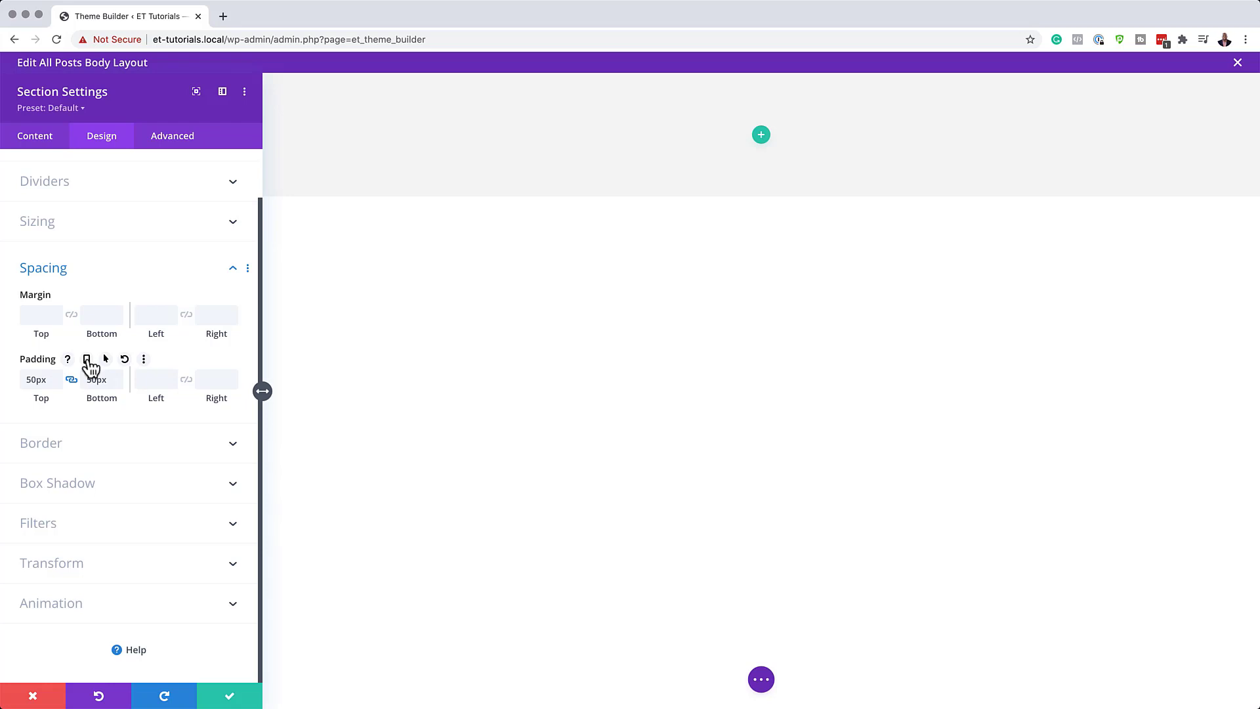
Make the section's linked top and bottom padding responsive, with 50px on desktop and 20px on tablet, and save the section settings
{"action": "left_click", "coordinate": [87, 361]}
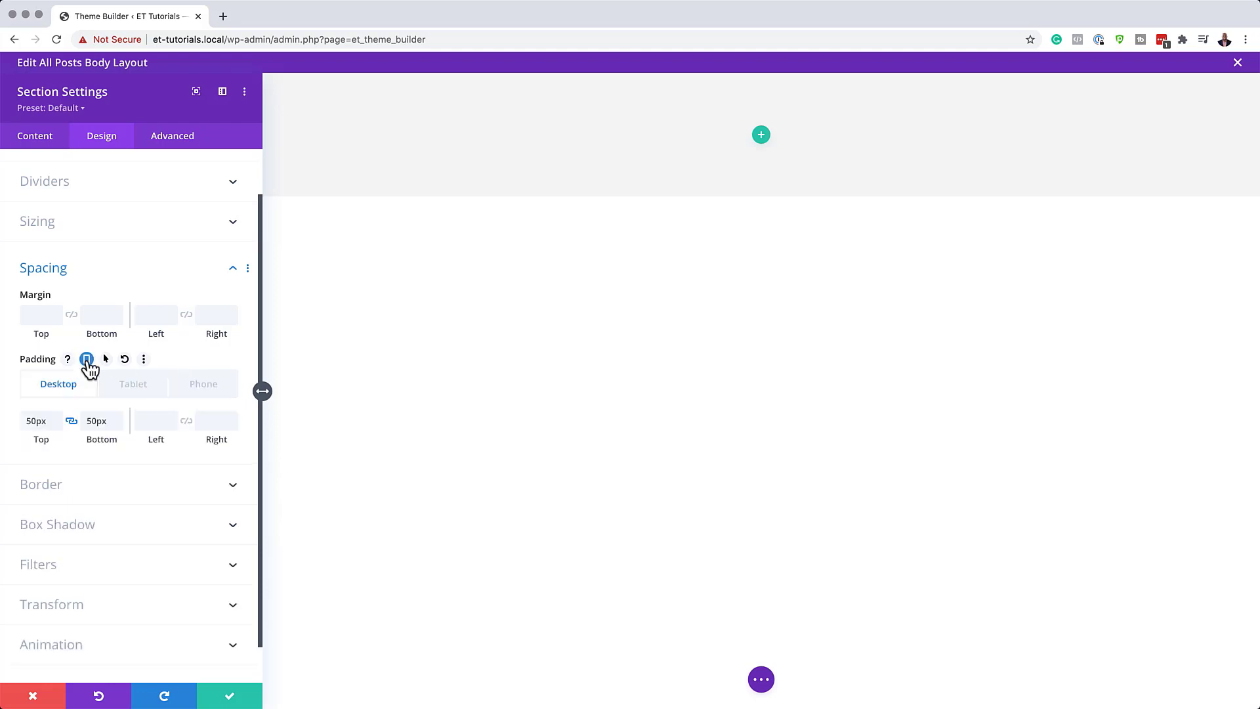
{"action": "left_click", "coordinate": [143, 393]}
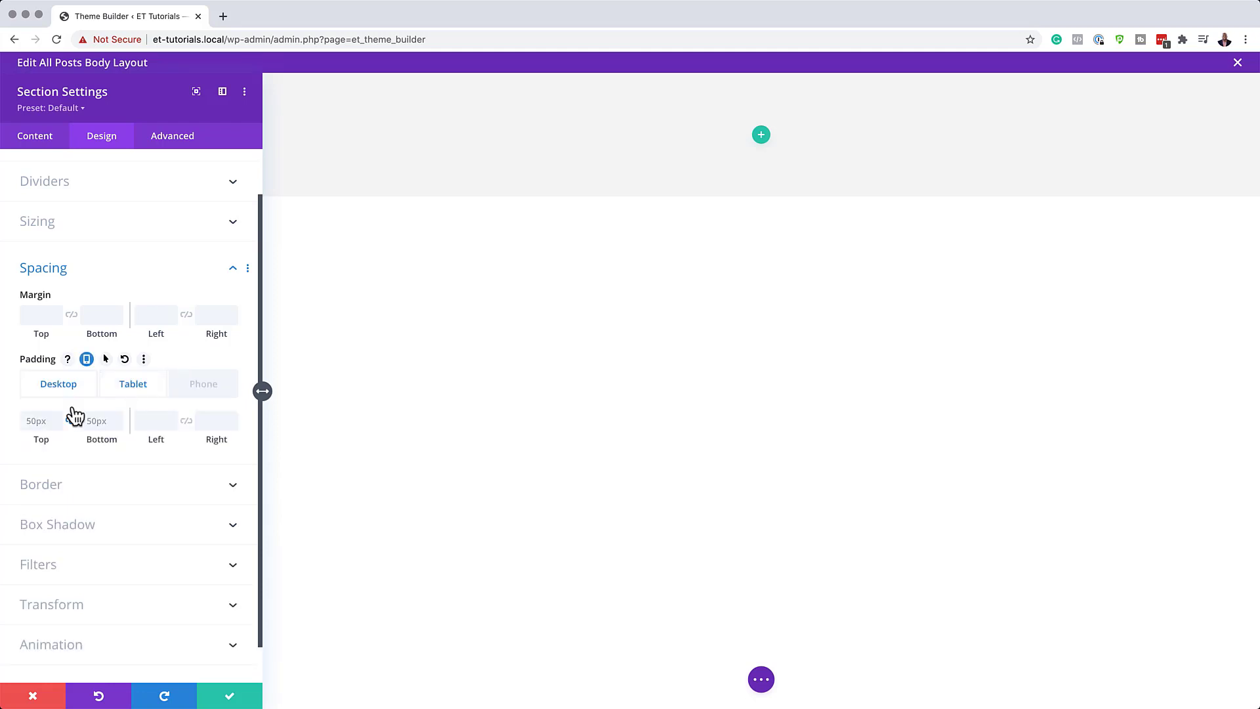
{"action": "left_click", "coordinate": [36, 420]}
{"action": "type", "text": "20"}
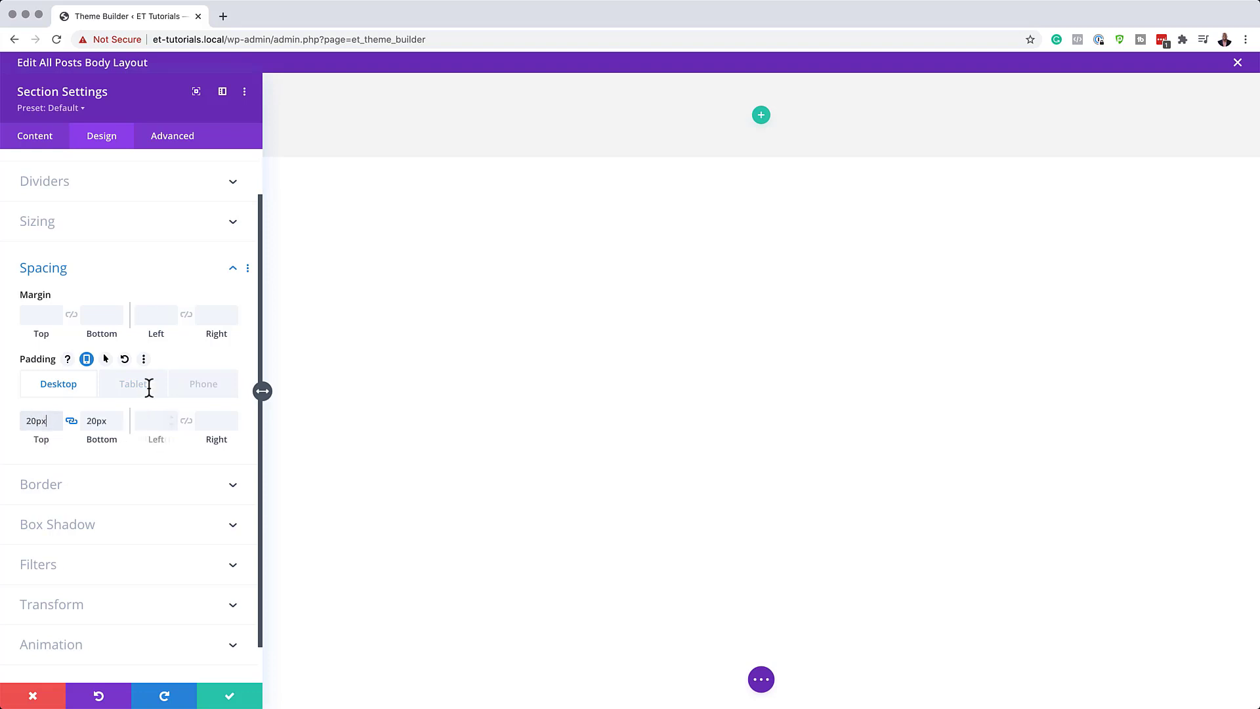
{"action": "double_click", "coordinate": [37, 421]}
{"action": "type", "text": "50"}
{"action": "left_click", "coordinate": [131, 386]}
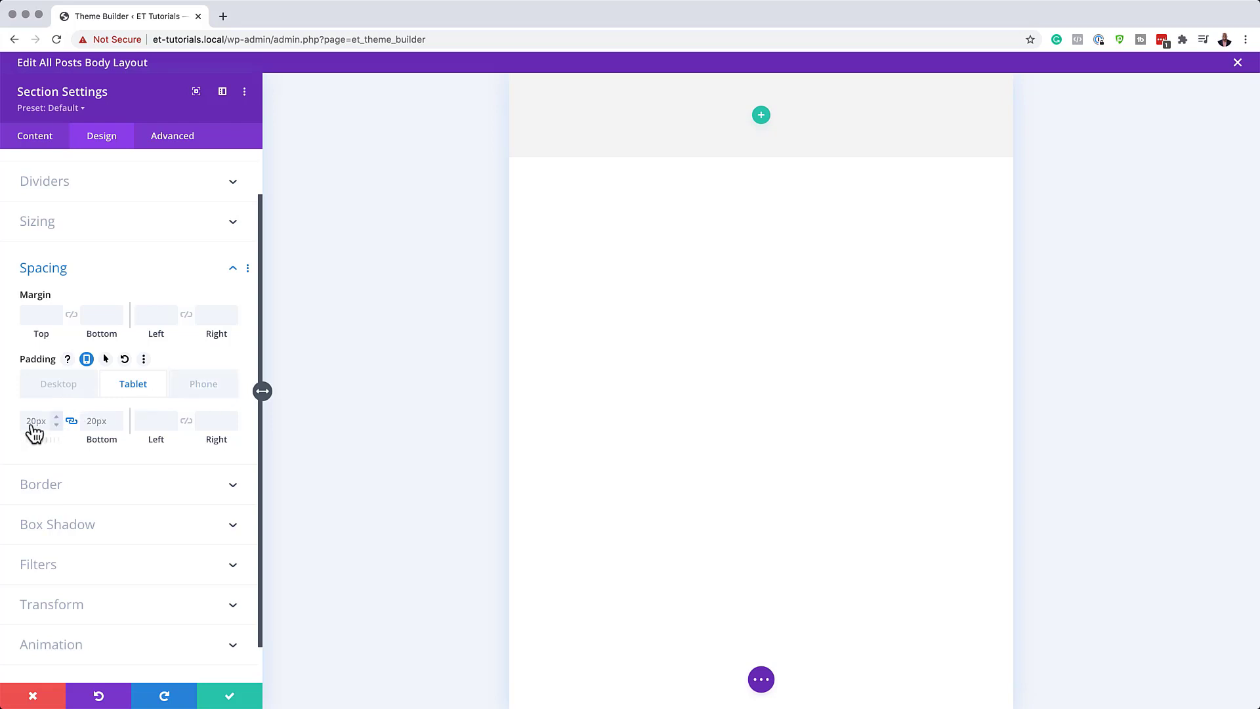
{"action": "type", "text": "10"}
{"action": "left_click_drag", "start_coordinate": [47, 430], "coordinate": [33, 399]}
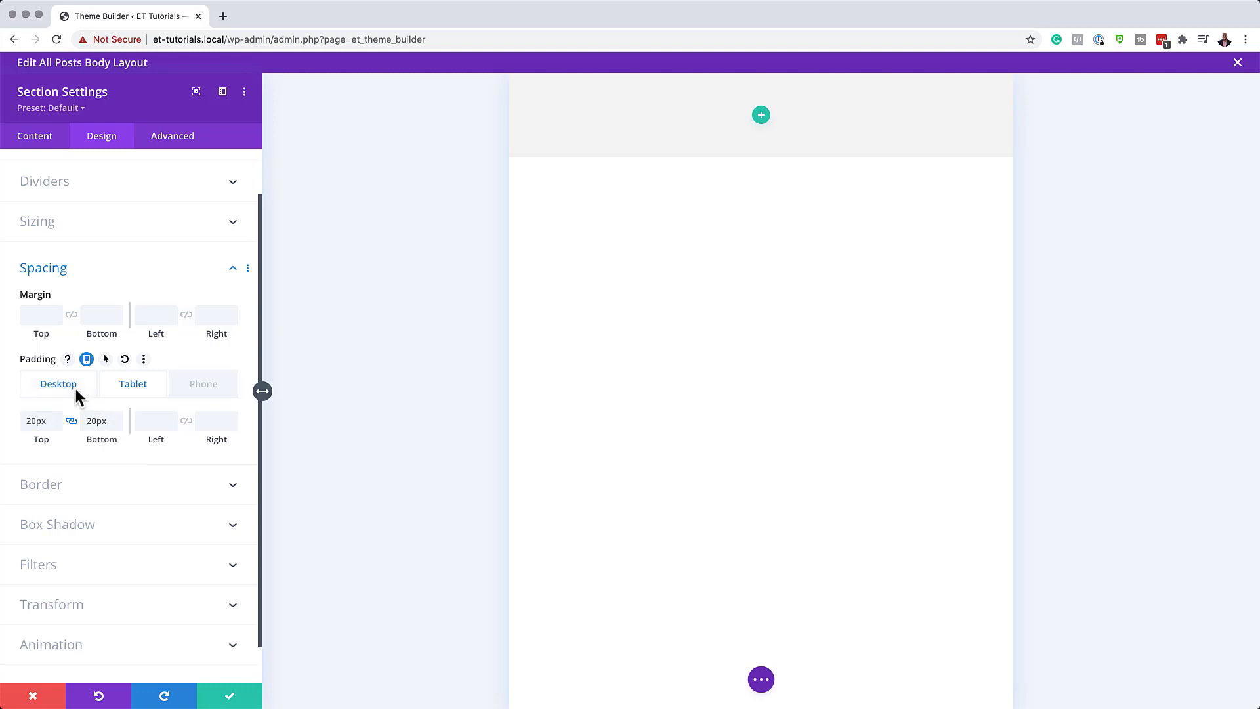
{"action": "left_click", "coordinate": [204, 390]}
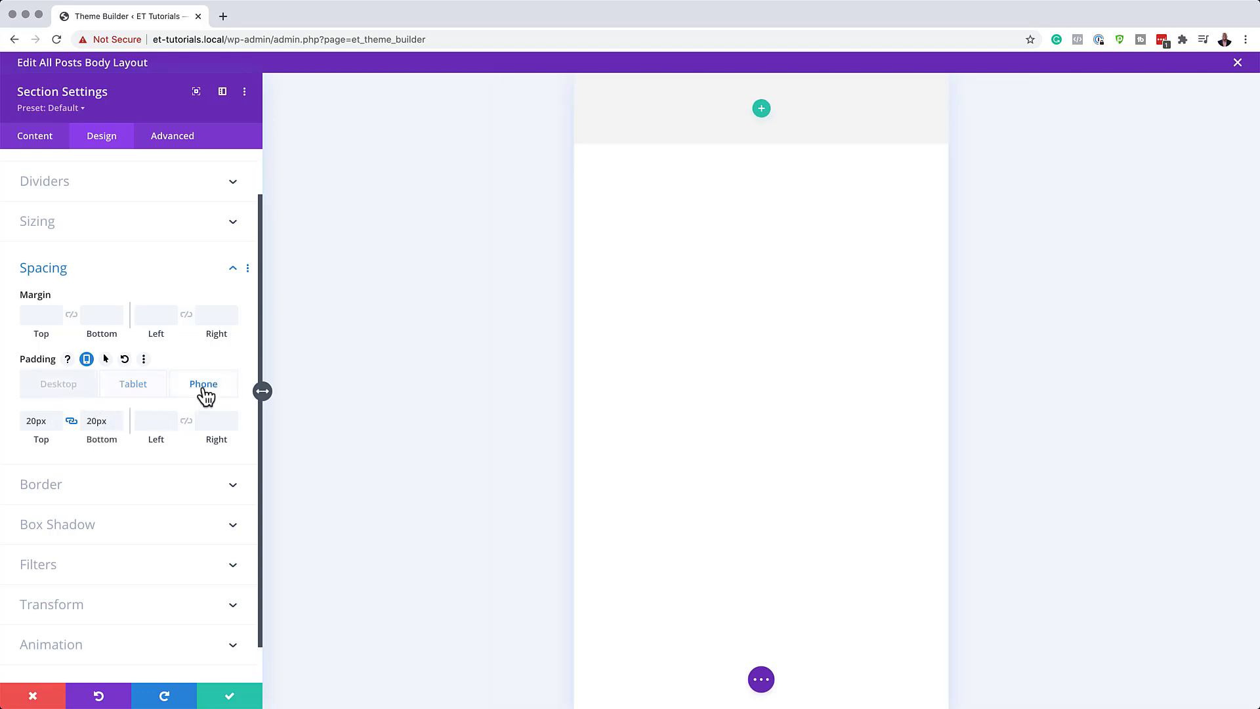
{"action": "left_click", "coordinate": [84, 392]}
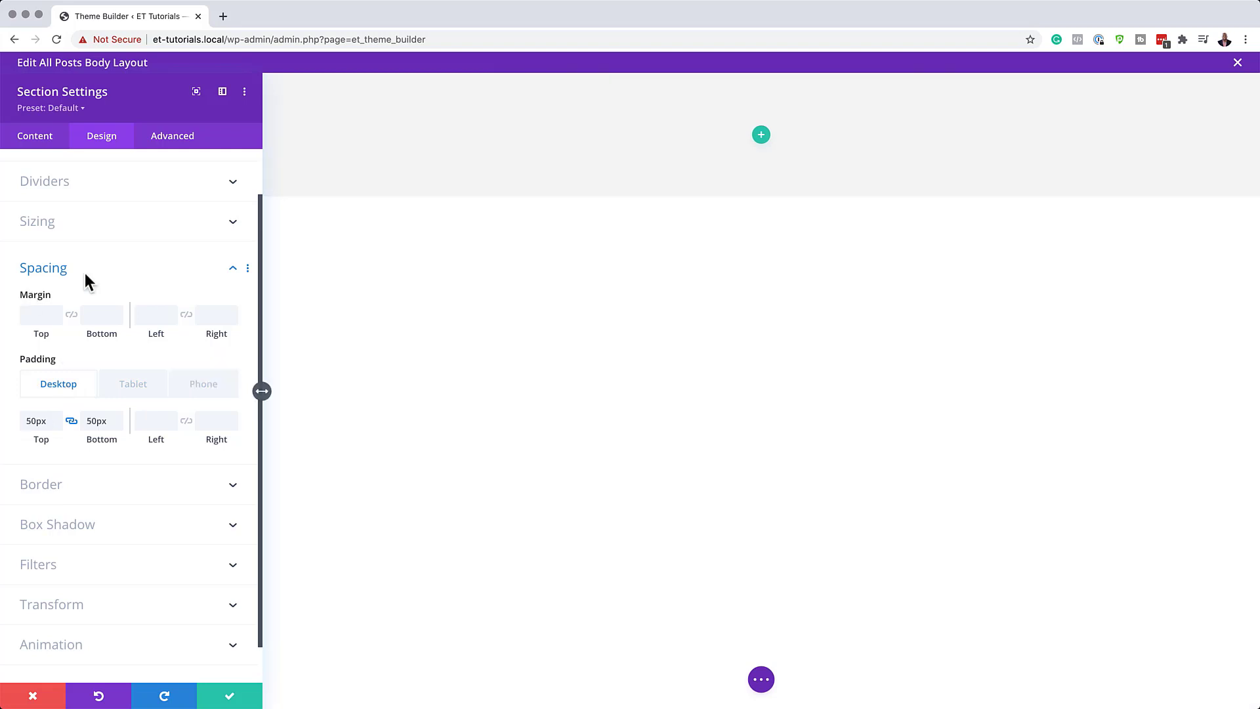
{"action": "left_click", "coordinate": [236, 697]}
Insert a three-column row with narrow outer columns and a wide middle column, without adding a module
{"action": "left_click", "coordinate": [630, 136]}
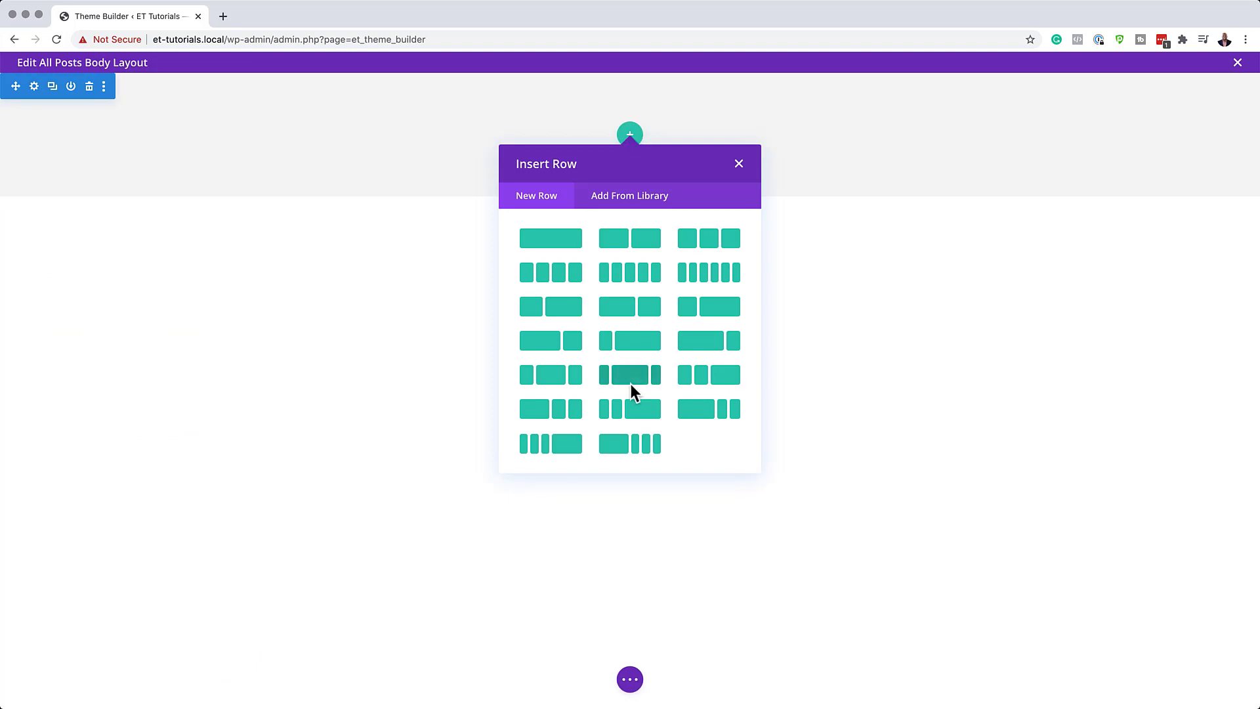
{"action": "left_click", "coordinate": [632, 376]}
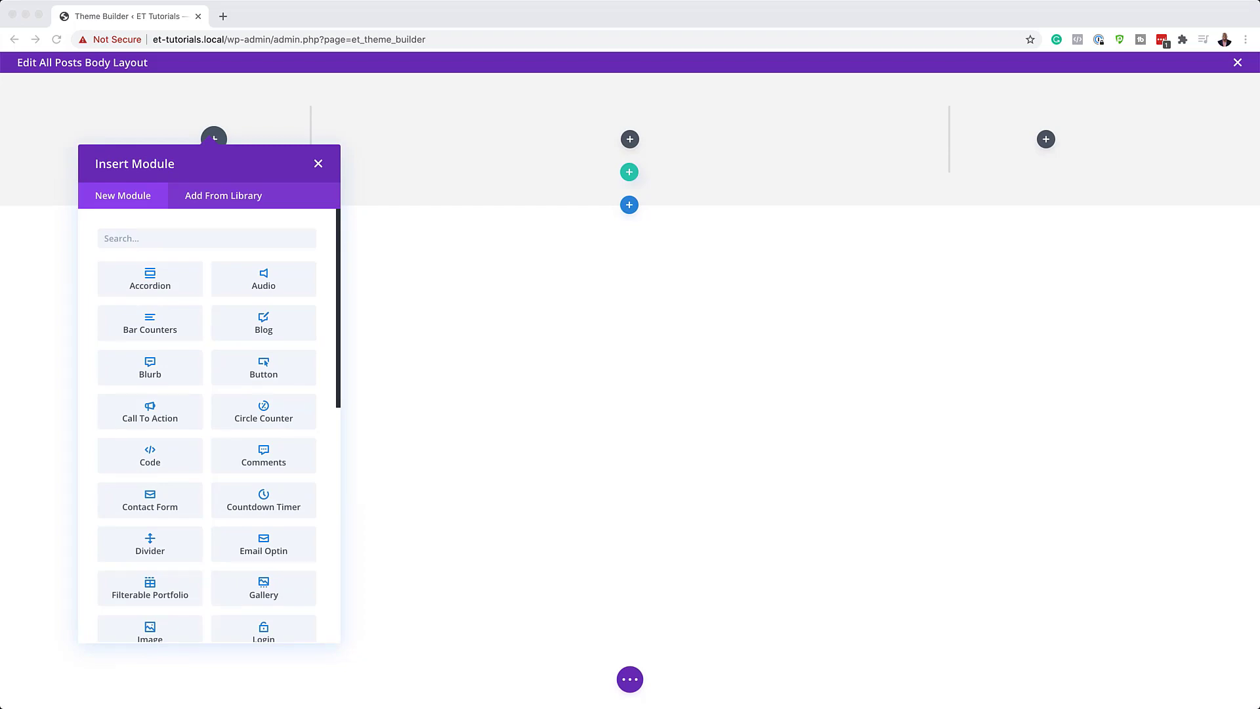
{"action": "left_click", "coordinate": [319, 167]}
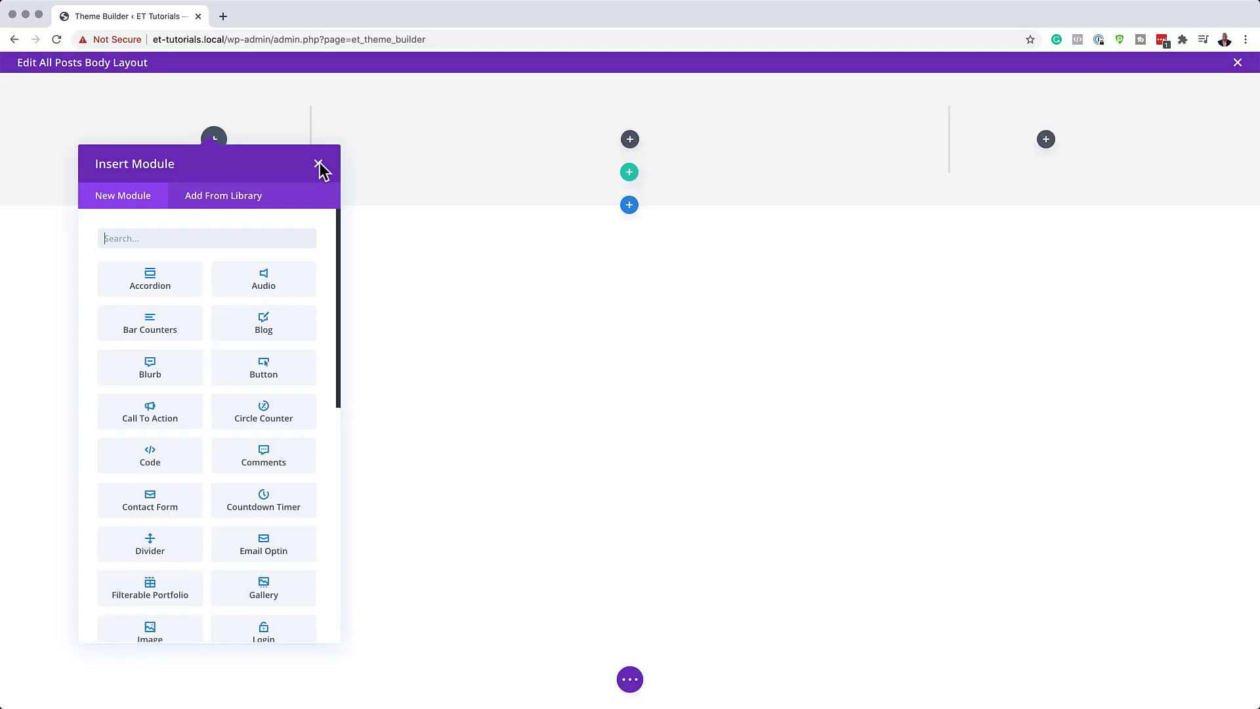
{"action": "left_click", "coordinate": [319, 164]}
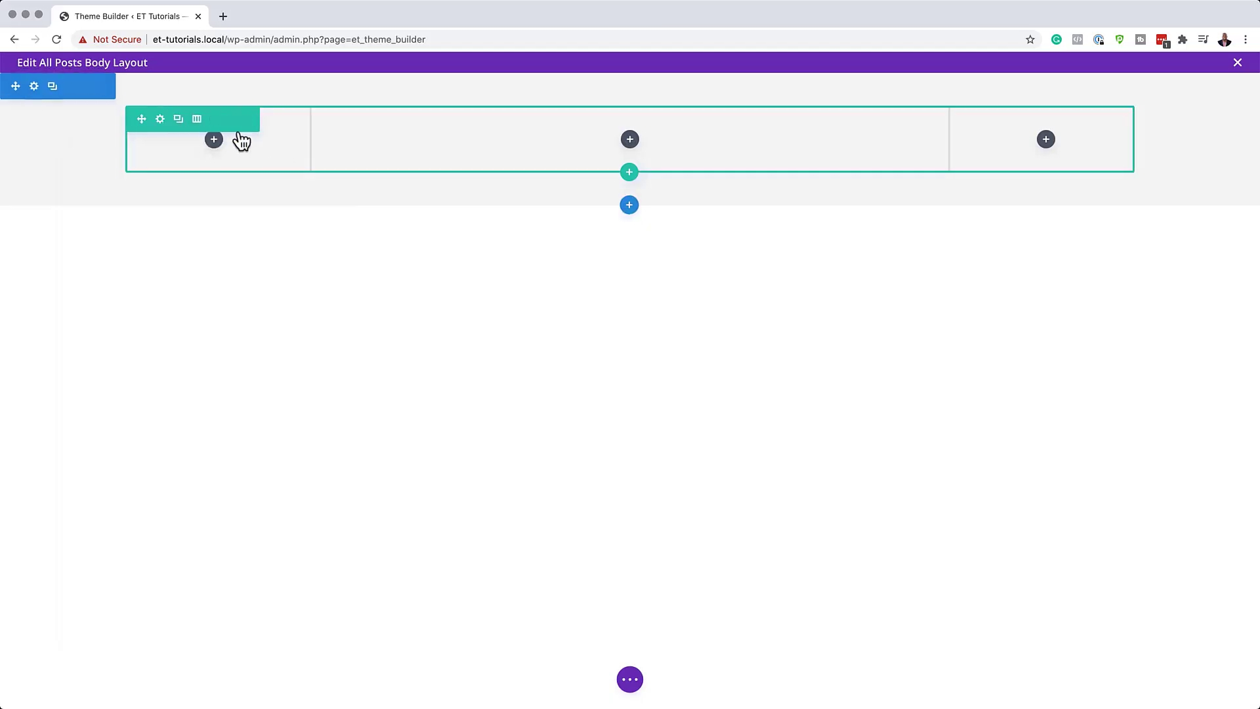
Give the row a custom gutter width of 2, equalized column heights, 100% width and 95% max width
{"action": "left_click", "coordinate": [161, 120]}
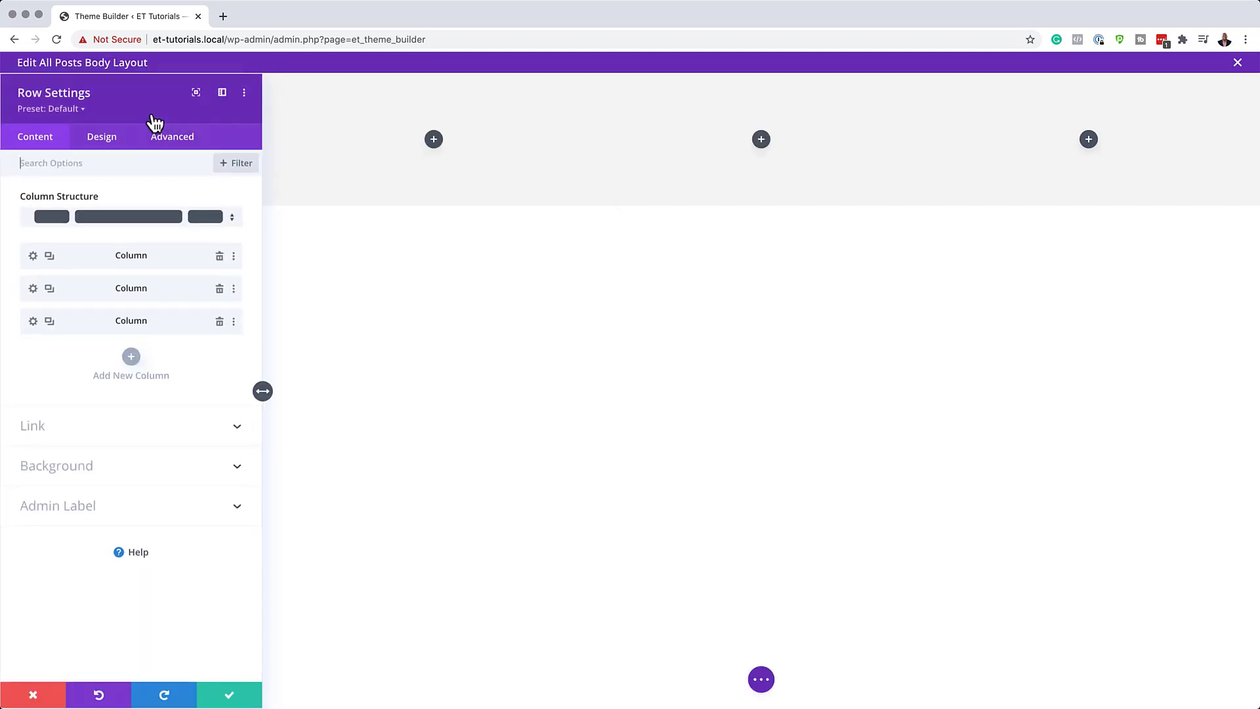
{"action": "left_click", "coordinate": [113, 146]}
{"action": "left_click", "coordinate": [76, 203]}
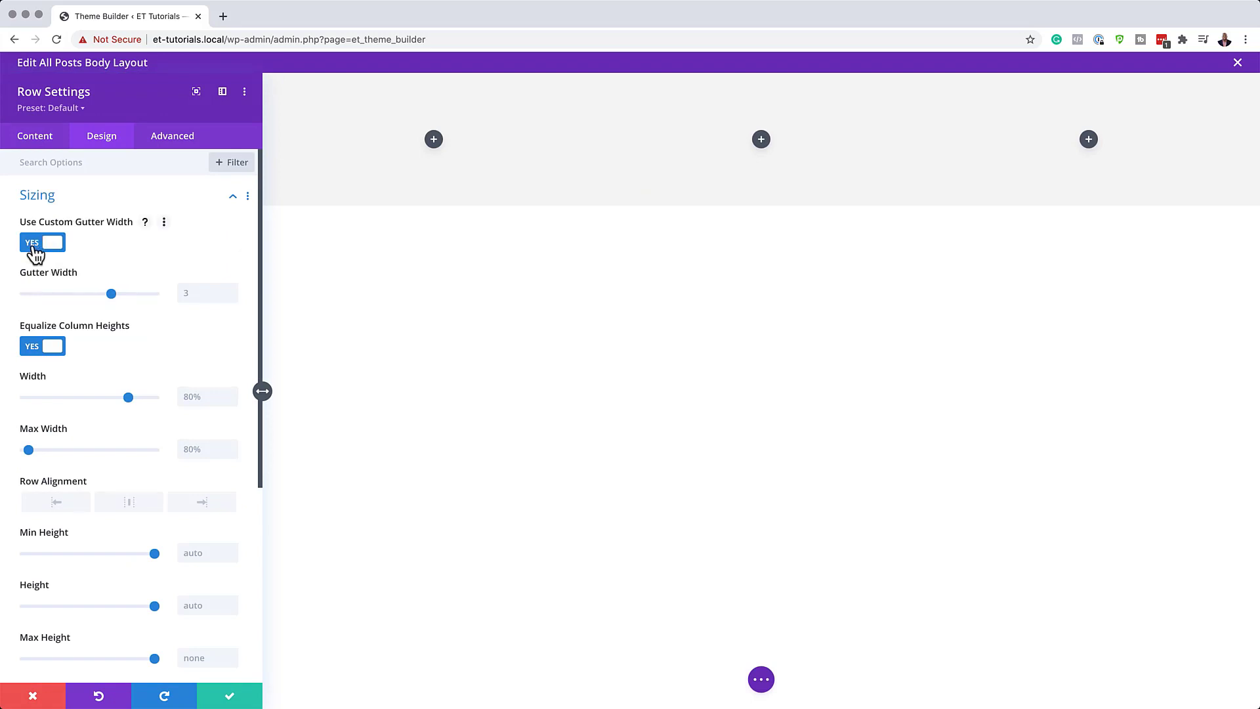
{"action": "left_click_drag", "start_coordinate": [111, 296], "coordinate": [83, 298]}
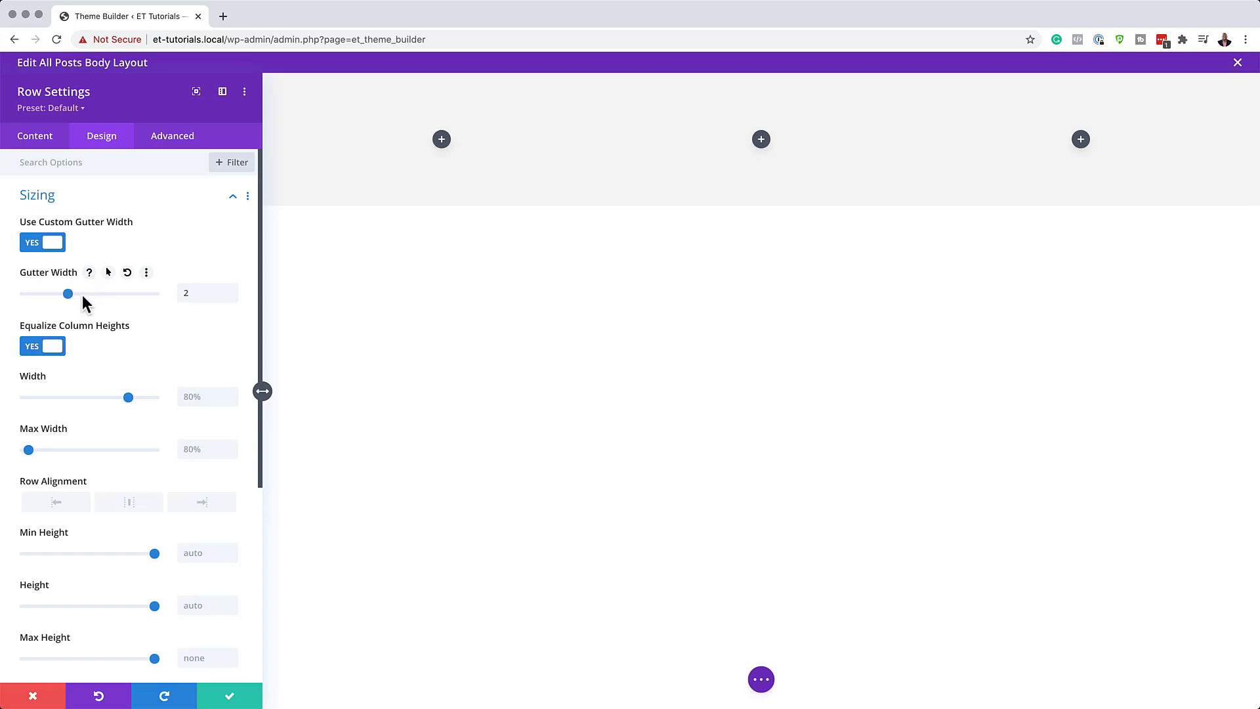
{"action": "left_click_drag", "start_coordinate": [128, 398], "coordinate": [185, 407]}
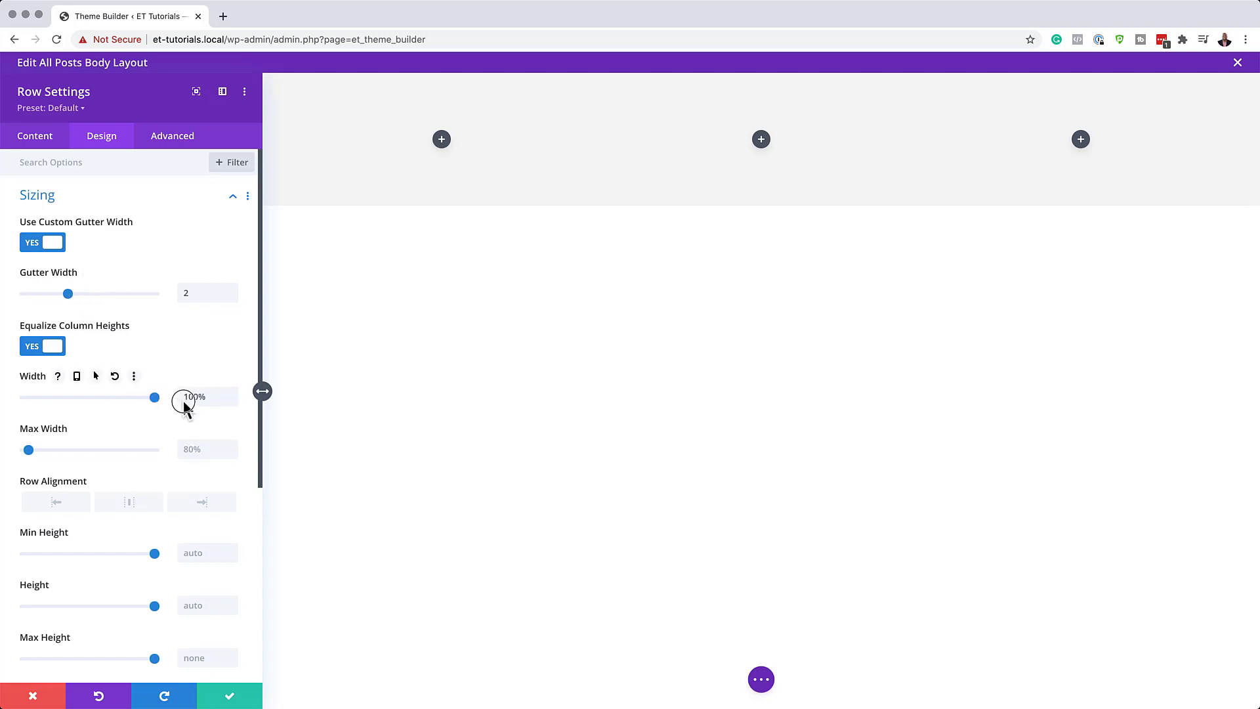
{"action": "left_click", "coordinate": [204, 449]}
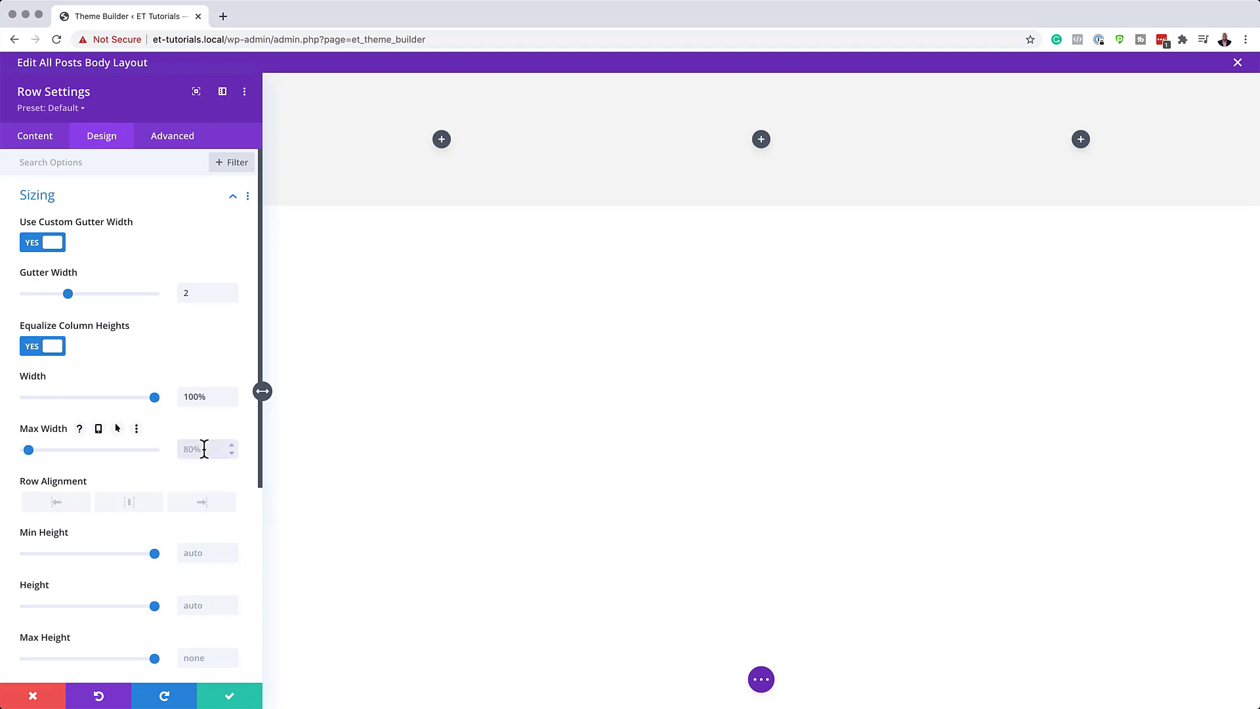
{"action": "type", "text": "95%"}
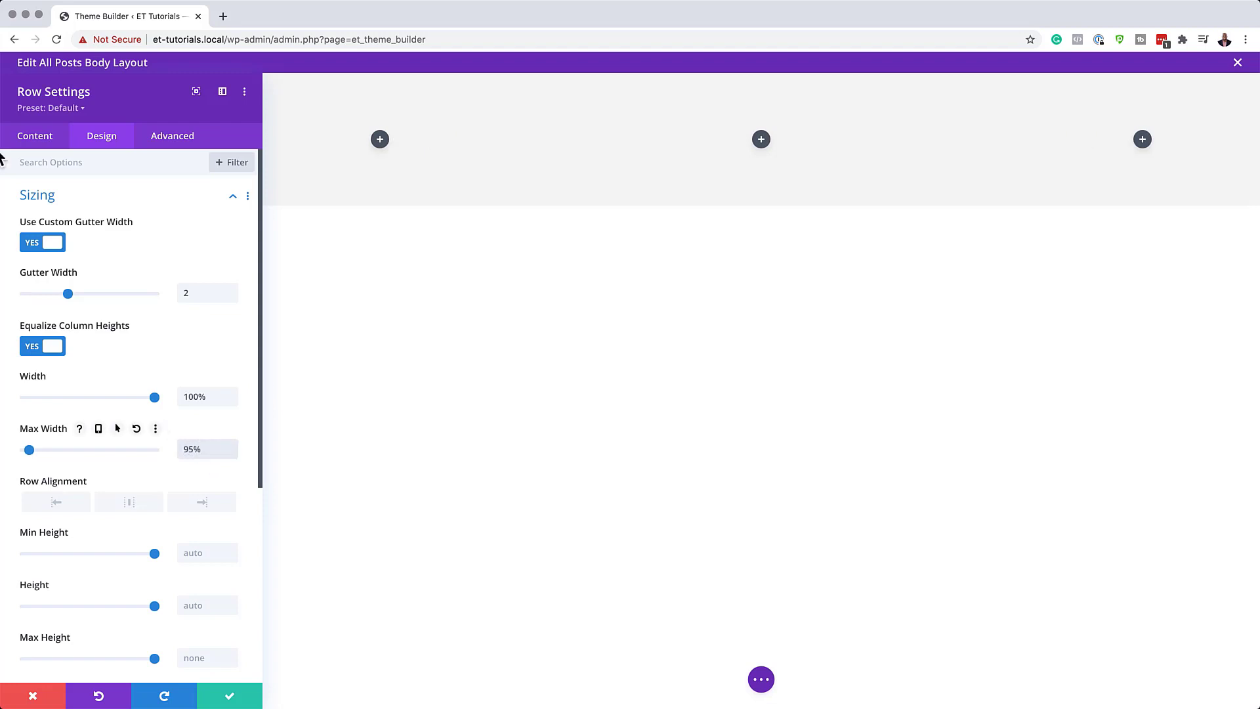
Set the row's top and bottom padding to 0px with the two values linked
{"action": "scroll", "coordinate": [119, 430], "scroll_direction": "down", "scroll_amount": 5}
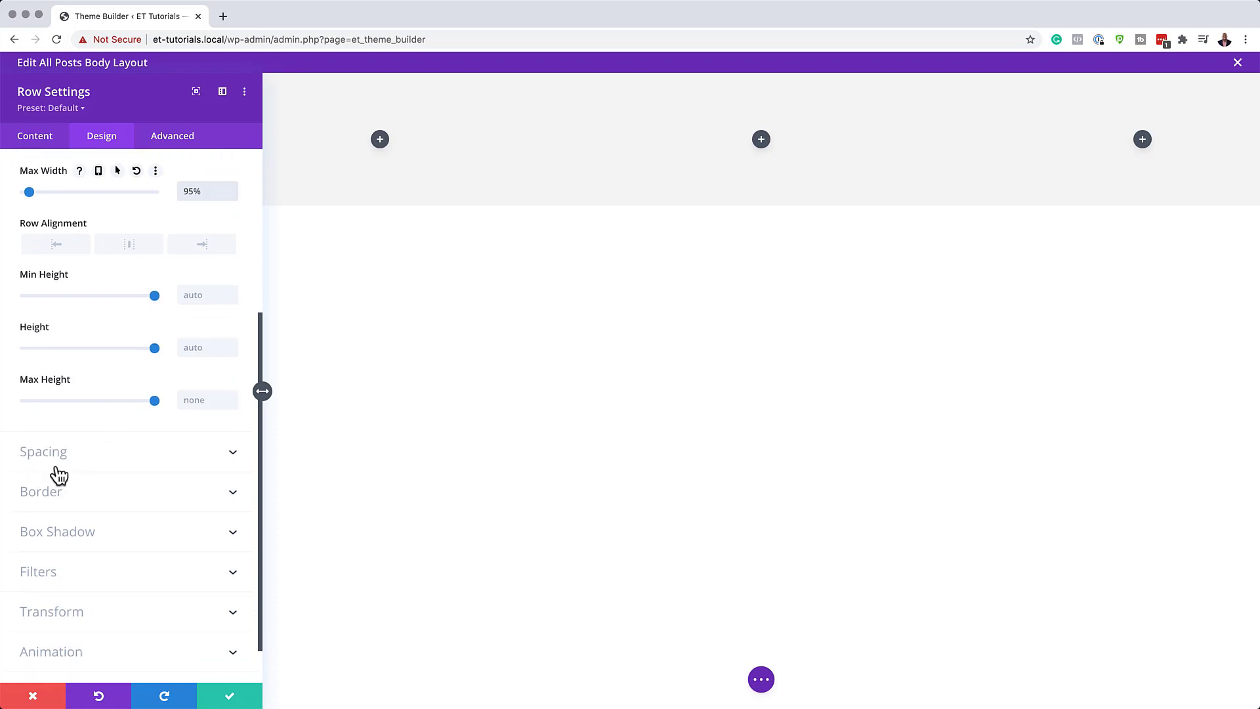
{"action": "left_click", "coordinate": [59, 456]}
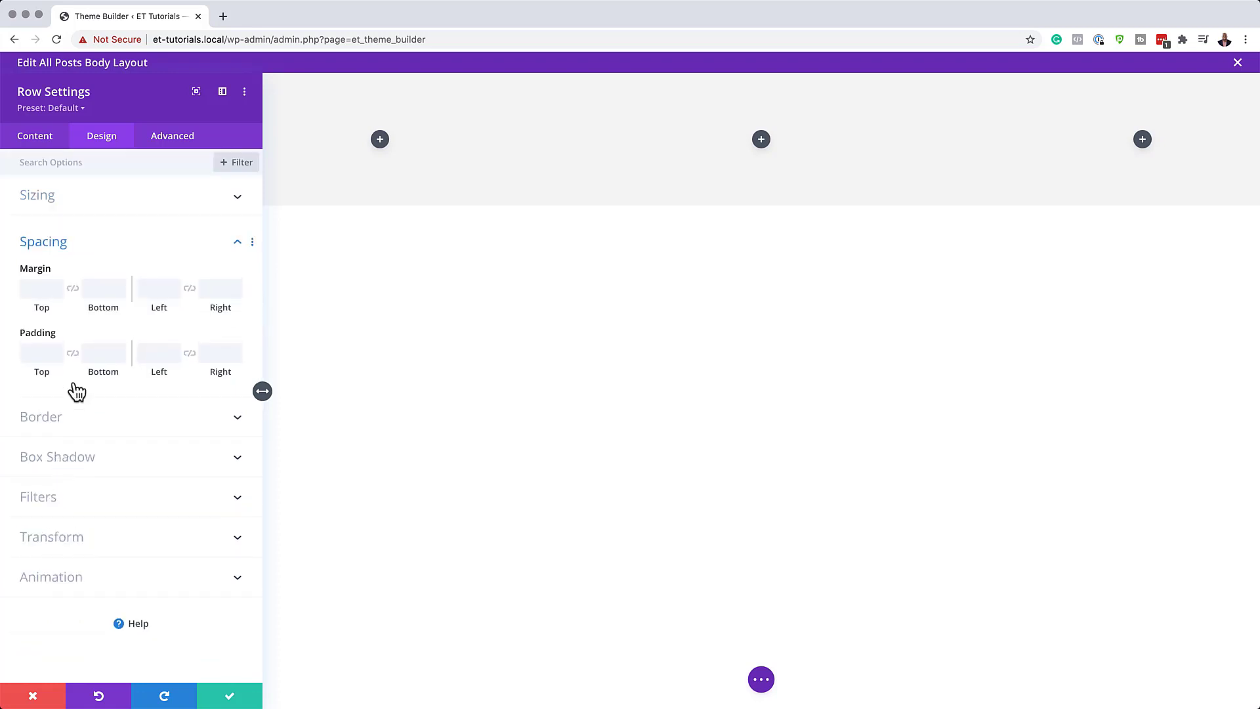
{"action": "left_click", "coordinate": [36, 353]}
{"action": "type", "text": "0"}
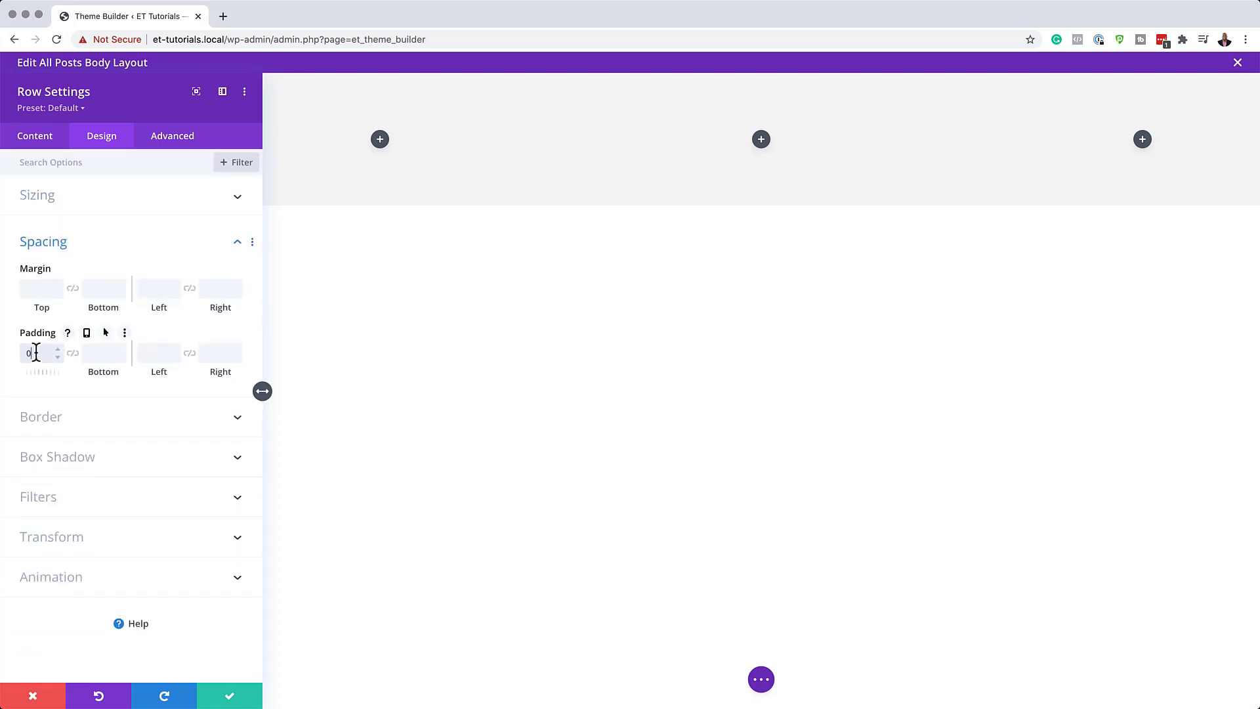
{"action": "left_click", "coordinate": [73, 353]}
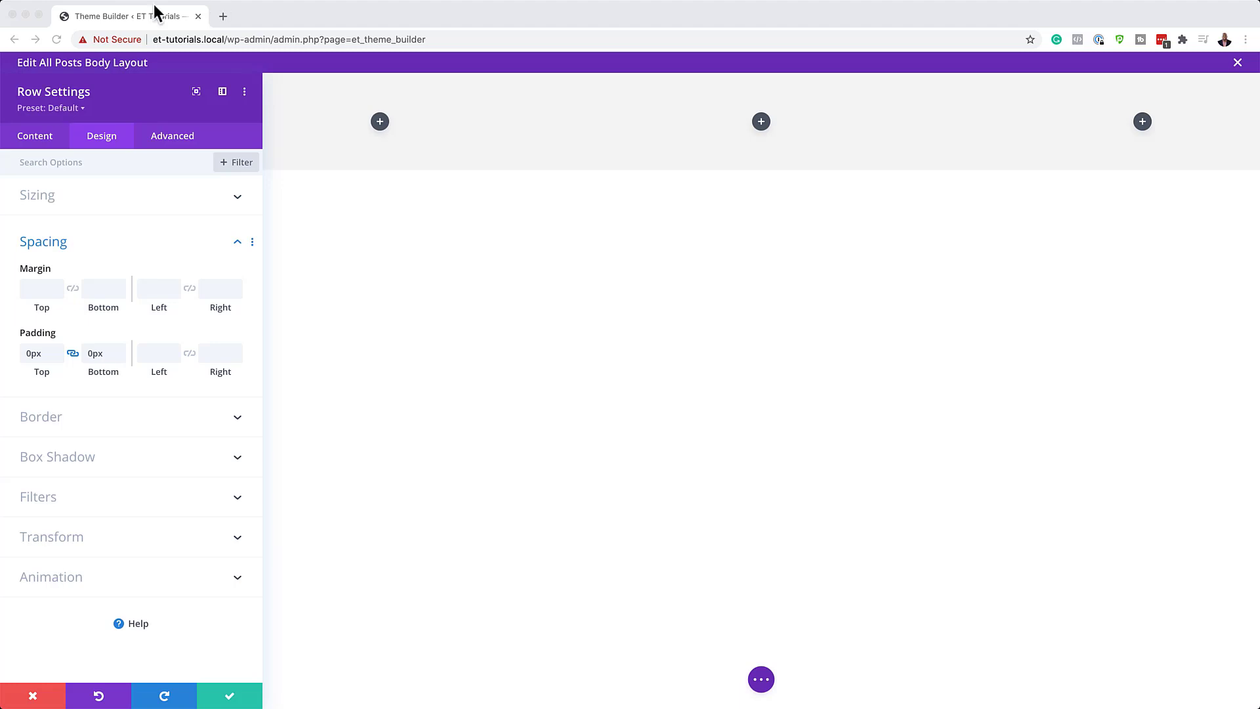
Give the row's wide middle column a white #ffffff background color
{"action": "left_click", "coordinate": [38, 139]}
{"action": "left_click", "coordinate": [37, 138]}
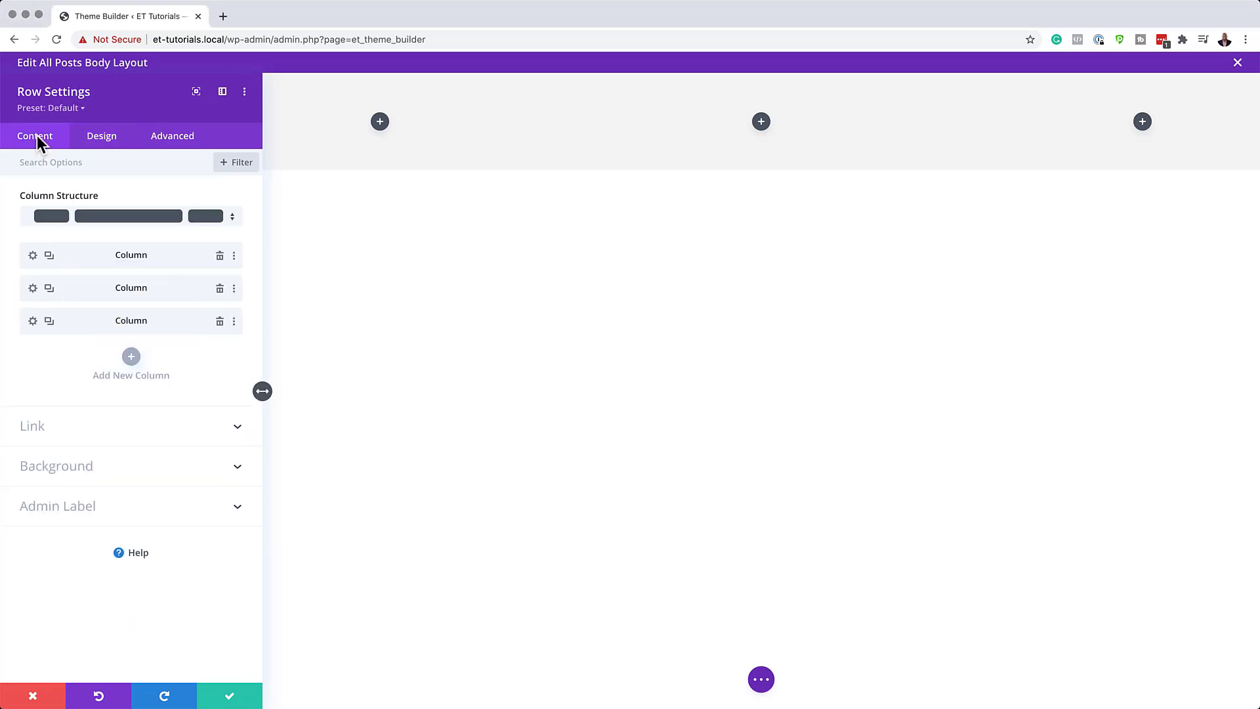
{"action": "left_click", "coordinate": [32, 289]}
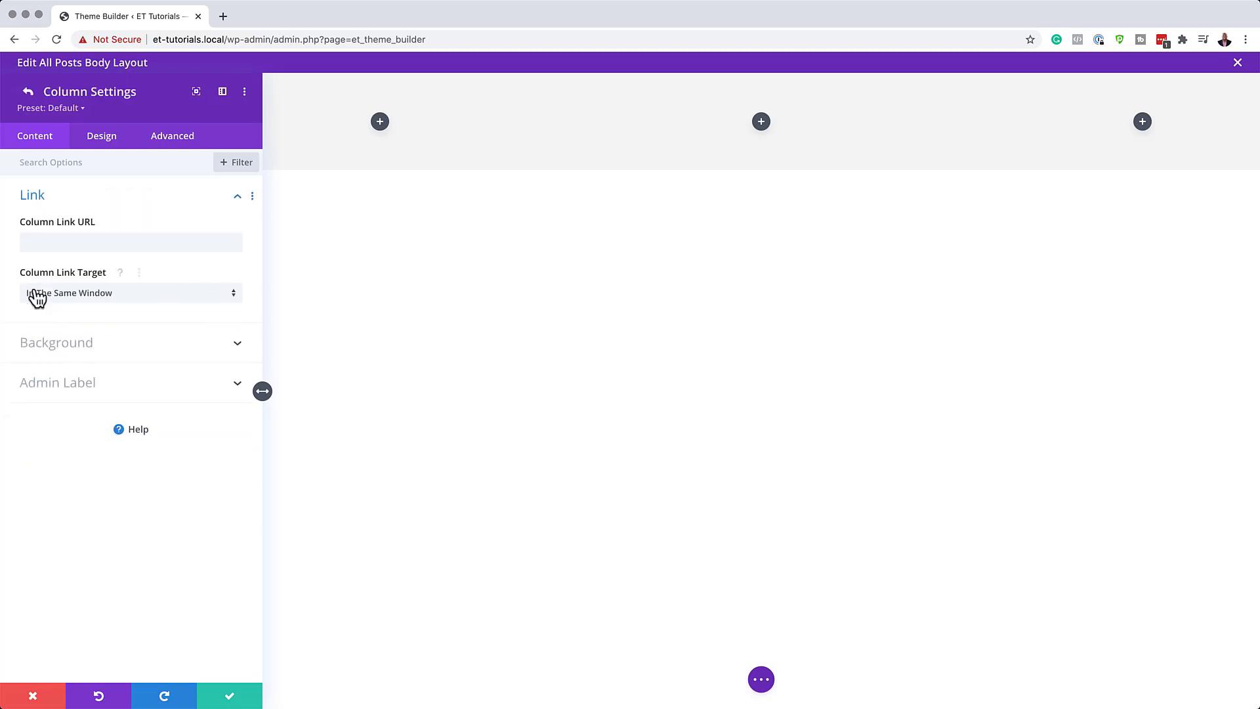
{"action": "left_click", "coordinate": [80, 354]}
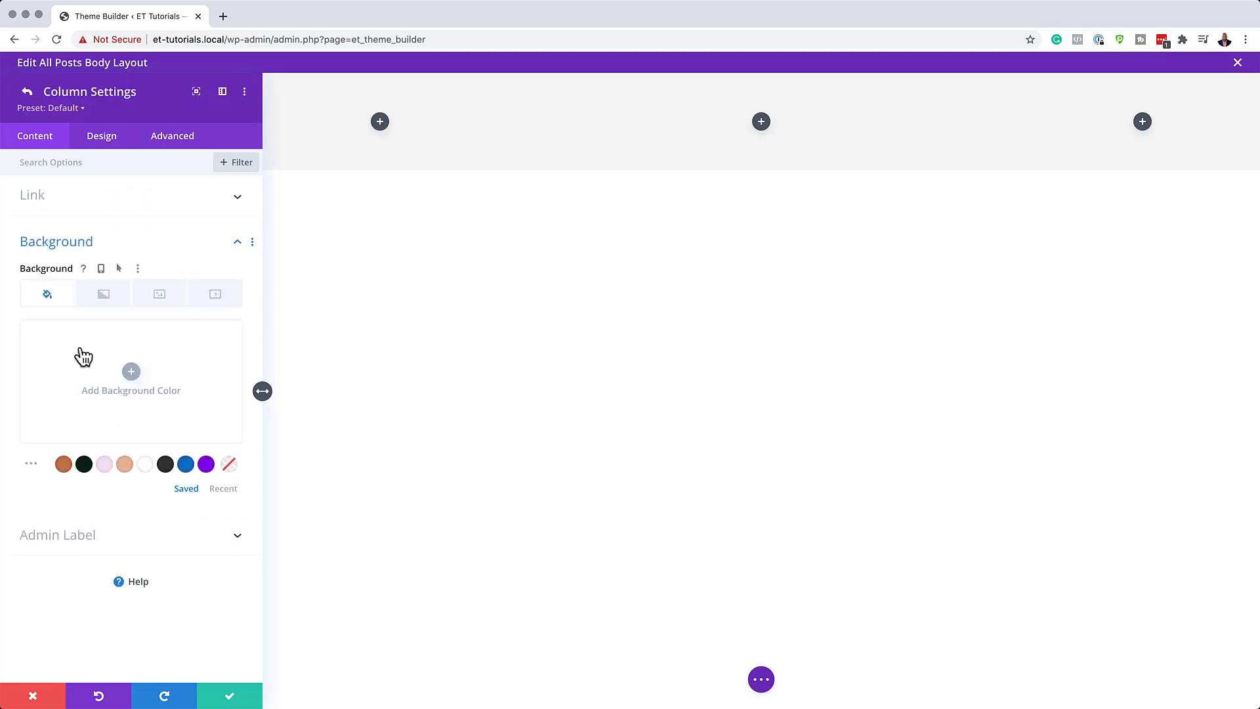
{"action": "left_click", "coordinate": [132, 373]}
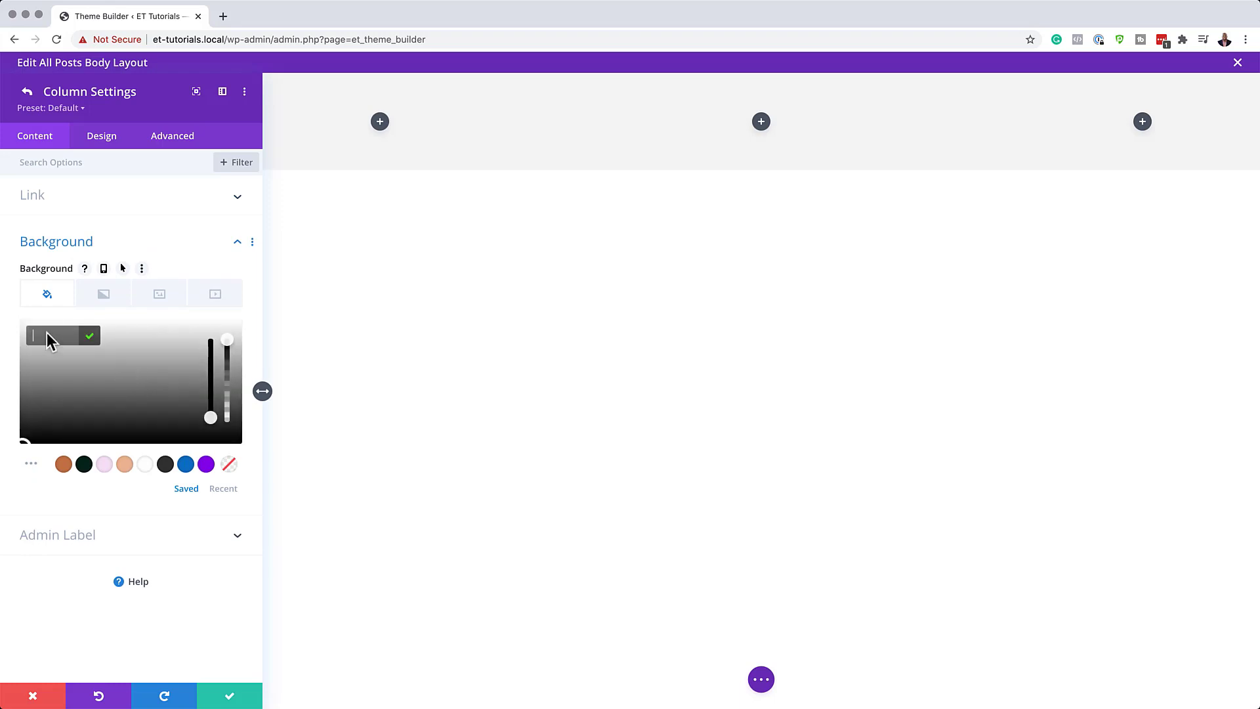
{"action": "type", "text": "#ffffff"}
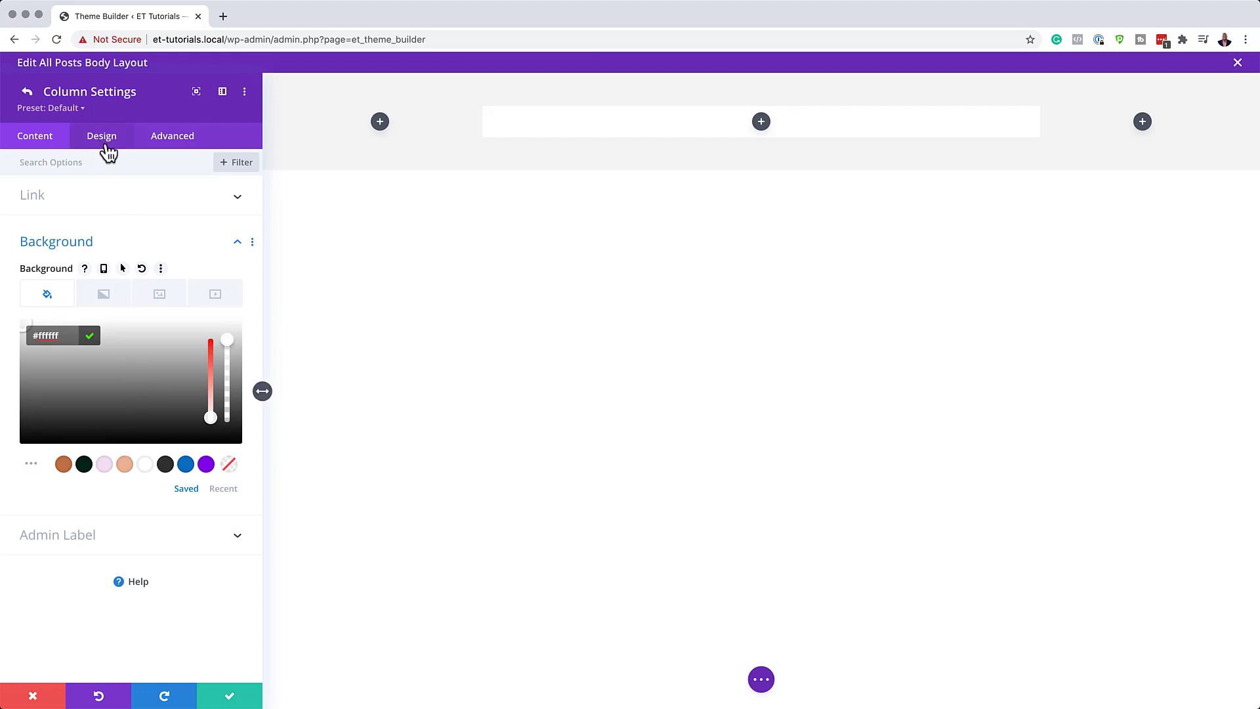
Add the even all-around box shadow preset to the middle column, with 80px blur strength and -21px spread strength
{"action": "left_click", "coordinate": [102, 139]}
{"action": "left_click", "coordinate": [92, 281]}
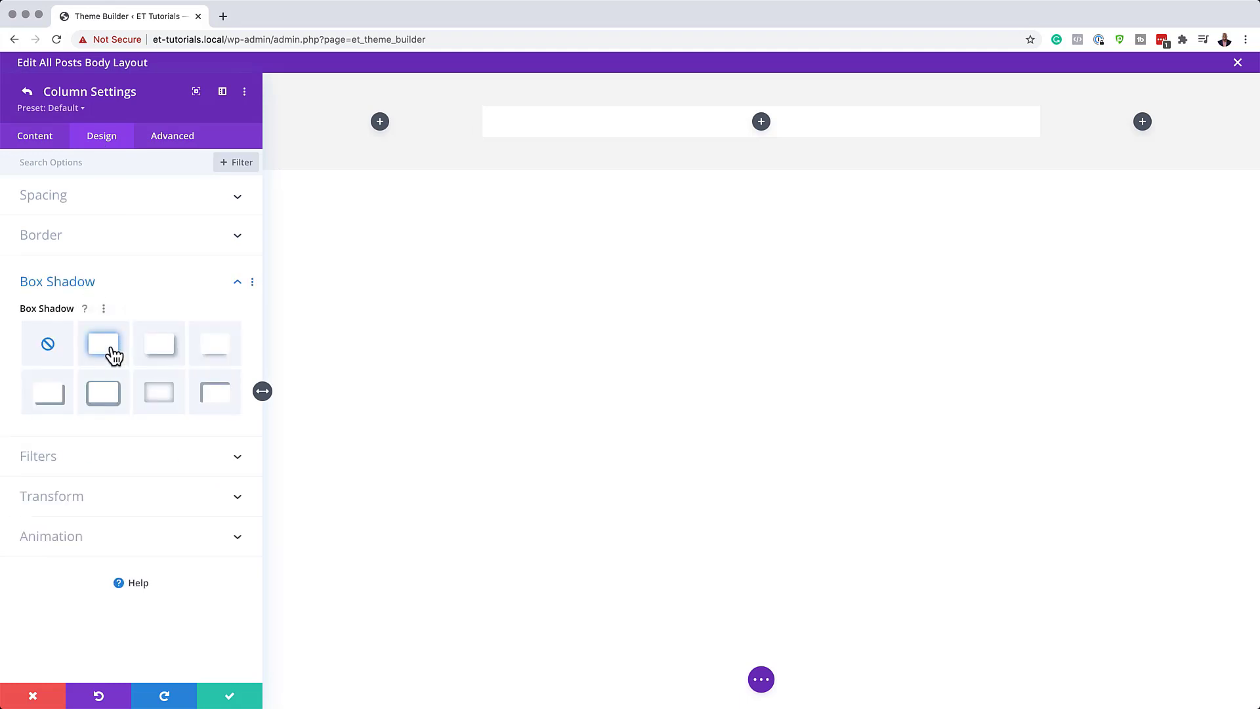
{"action": "left_click", "coordinate": [105, 345]}
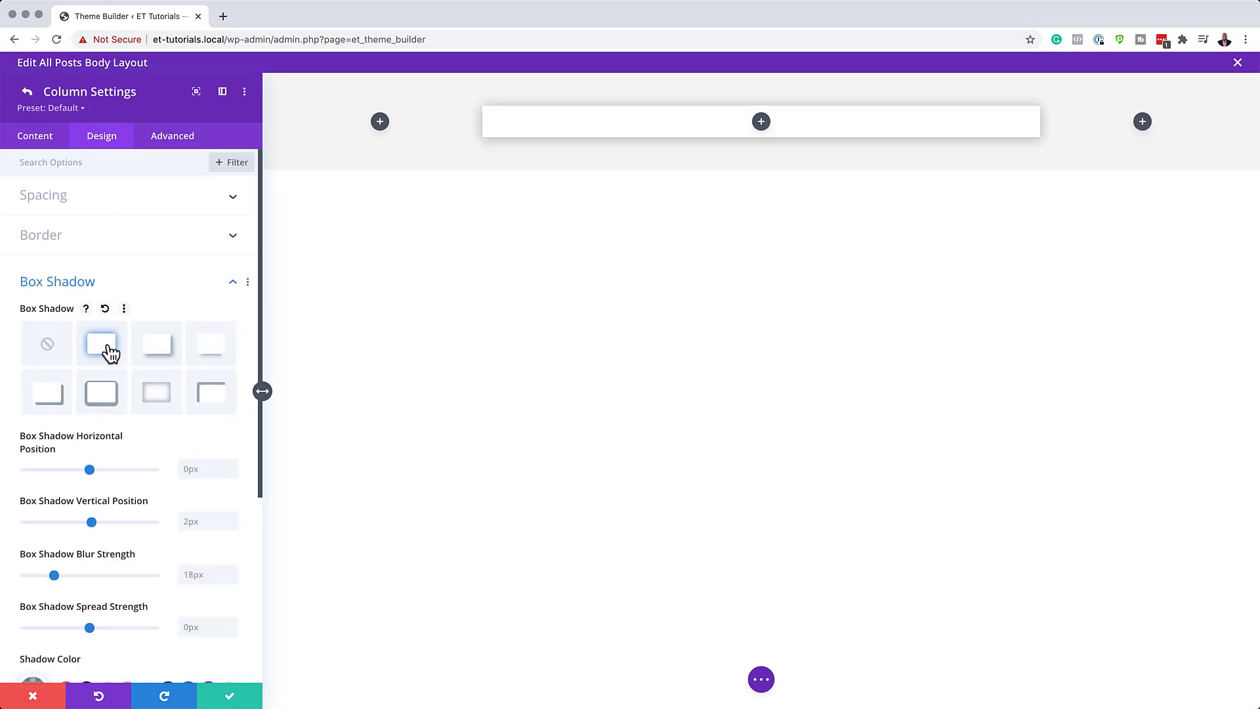
{"action": "scroll", "coordinate": [191, 467], "scroll_direction": "down", "scroll_amount": 1}
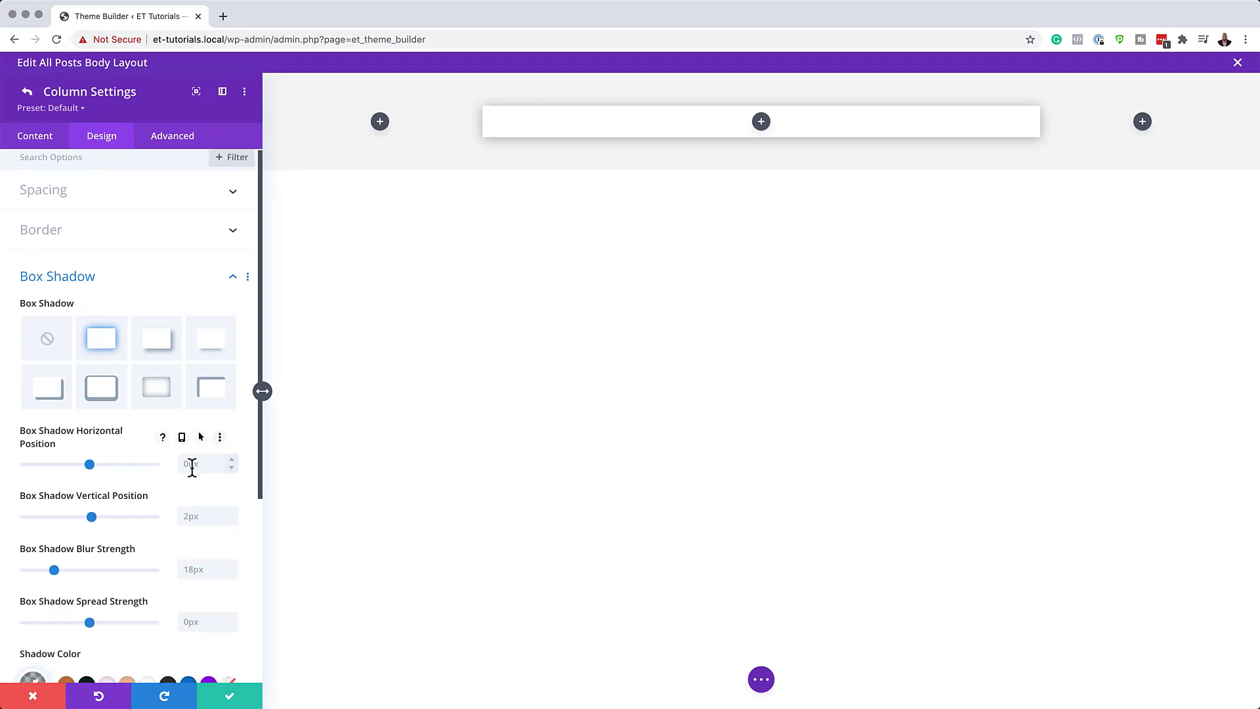
{"action": "scroll", "coordinate": [193, 468], "scroll_direction": "down", "scroll_amount": 1}
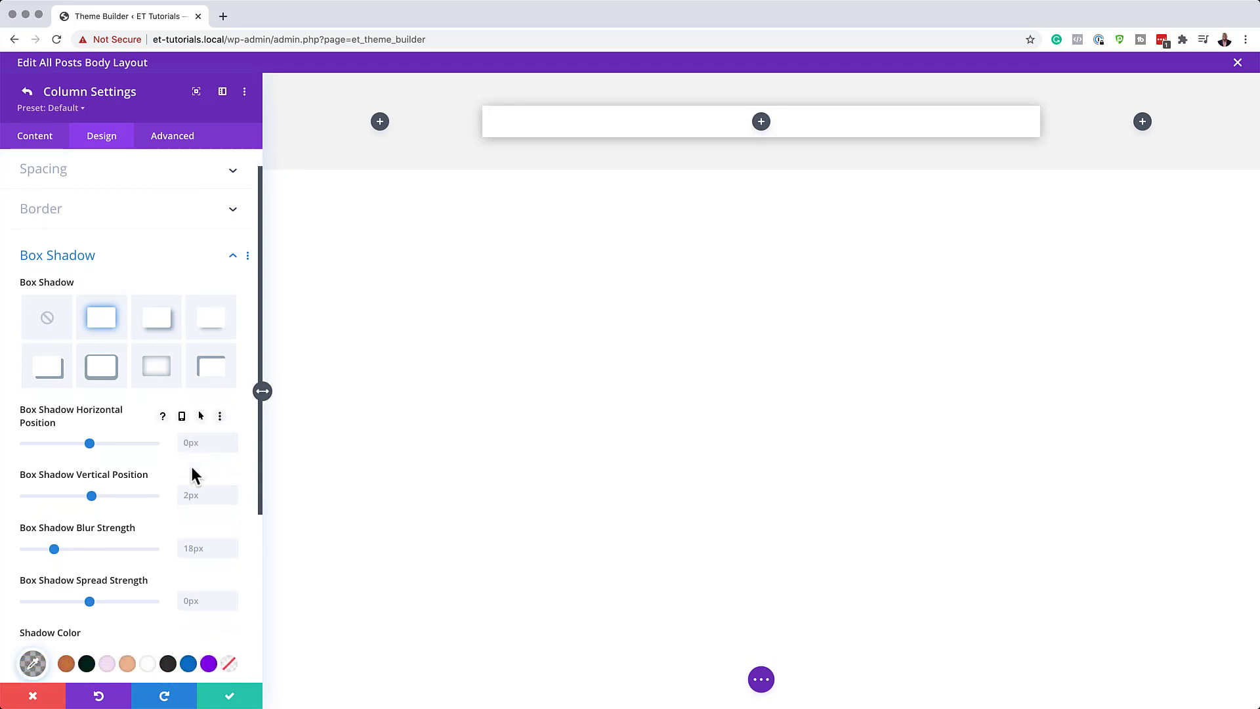
{"action": "scroll", "coordinate": [193, 468], "scroll_direction": "down", "scroll_amount": 1}
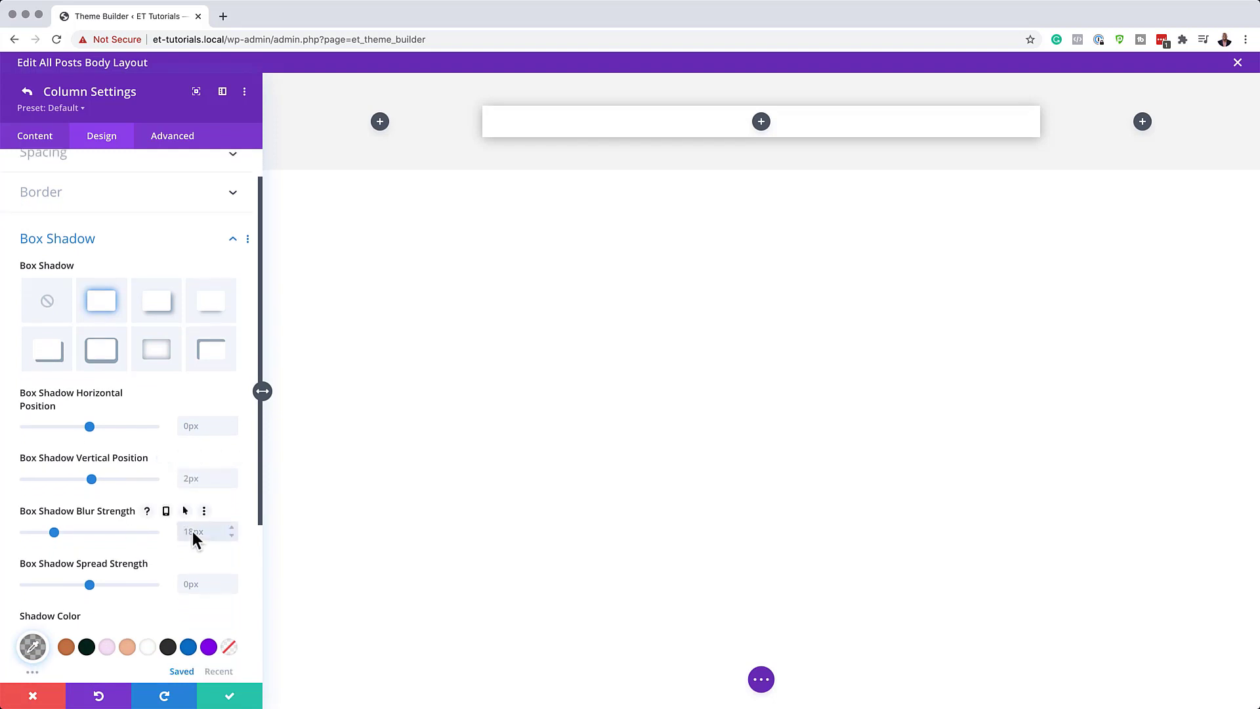
{"action": "type", "text": "80"}
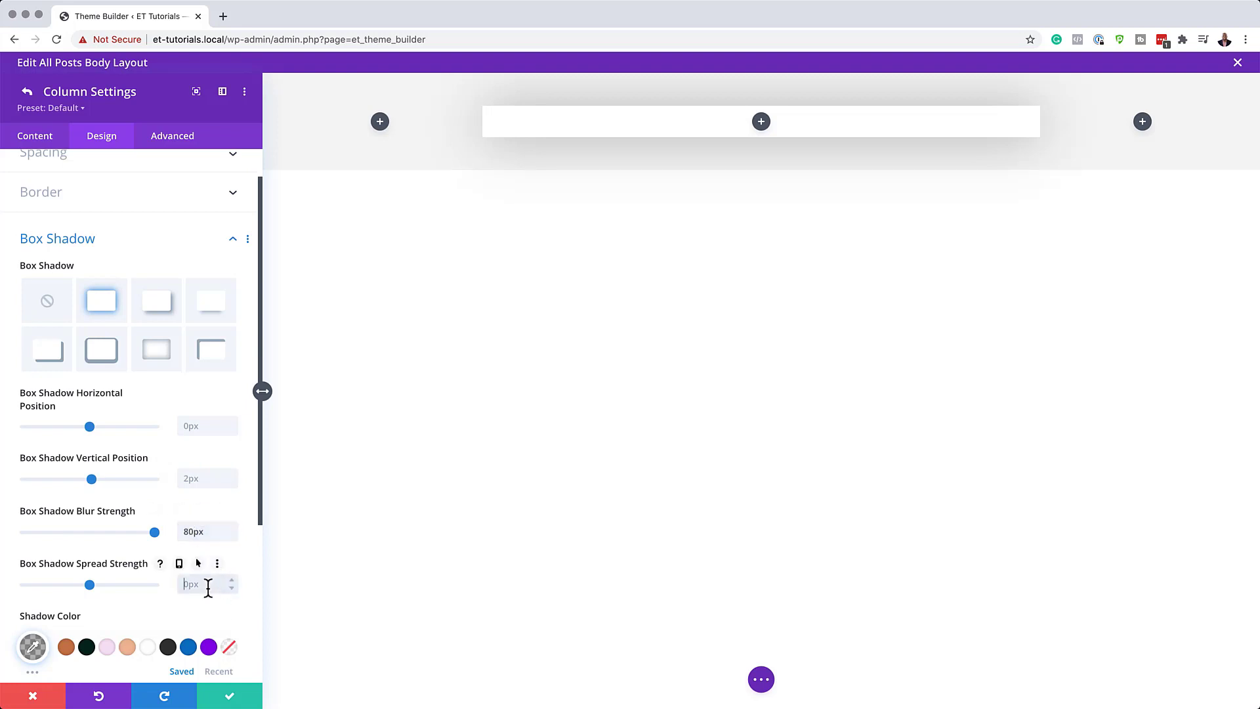
{"action": "type", "text": "-21"}
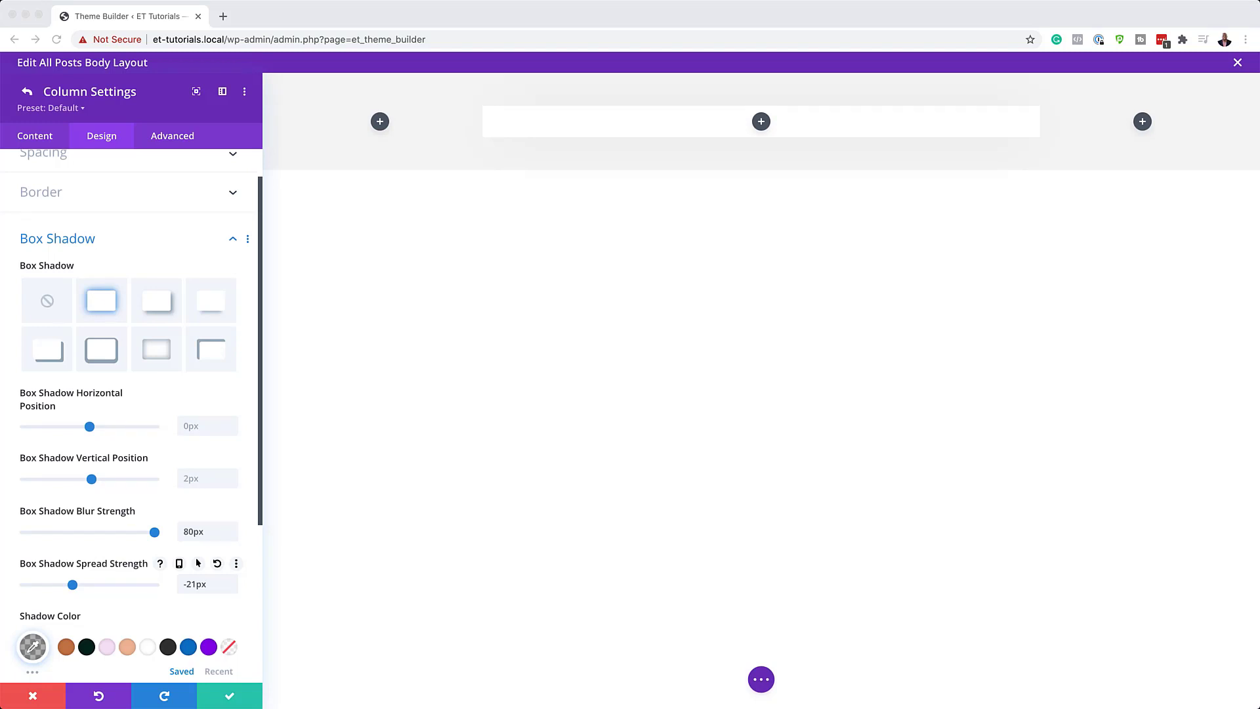
Set the middle column's shadow color to rgba(0,0,0,0.08), and save the column and row settings
{"action": "scroll", "coordinate": [196, 448], "scroll_direction": "down", "scroll_amount": 5}
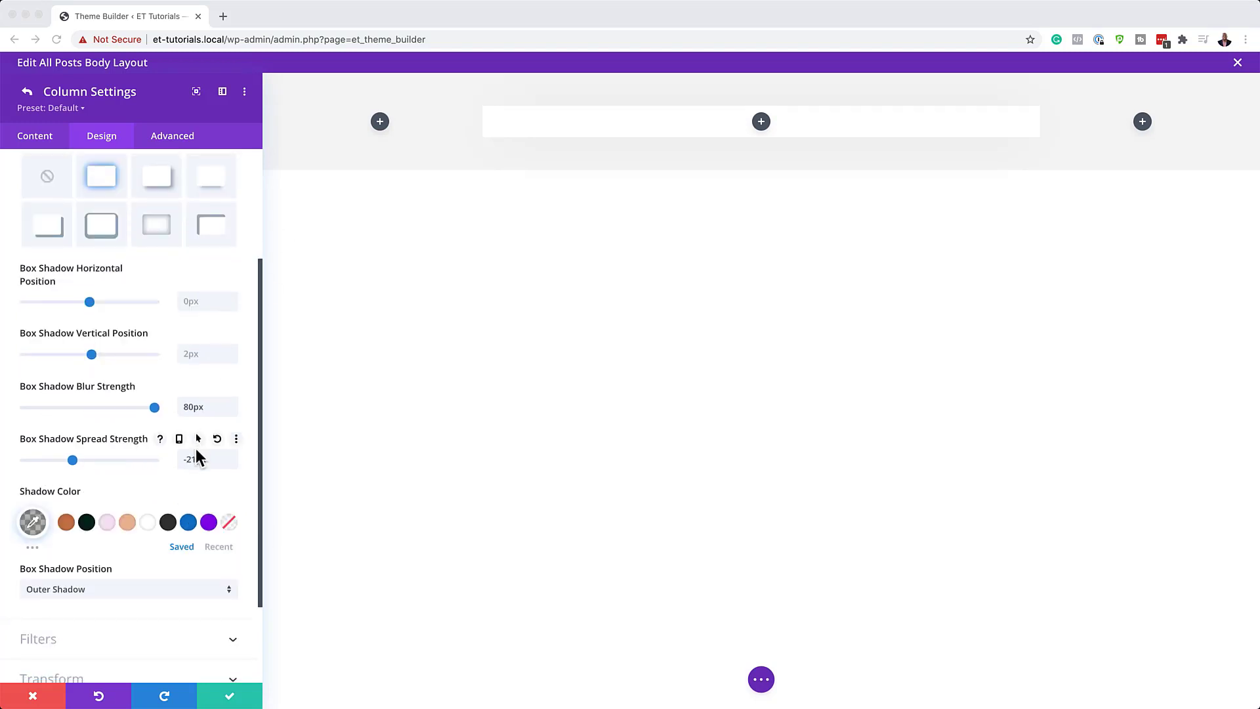
{"action": "left_click", "coordinate": [35, 494]}
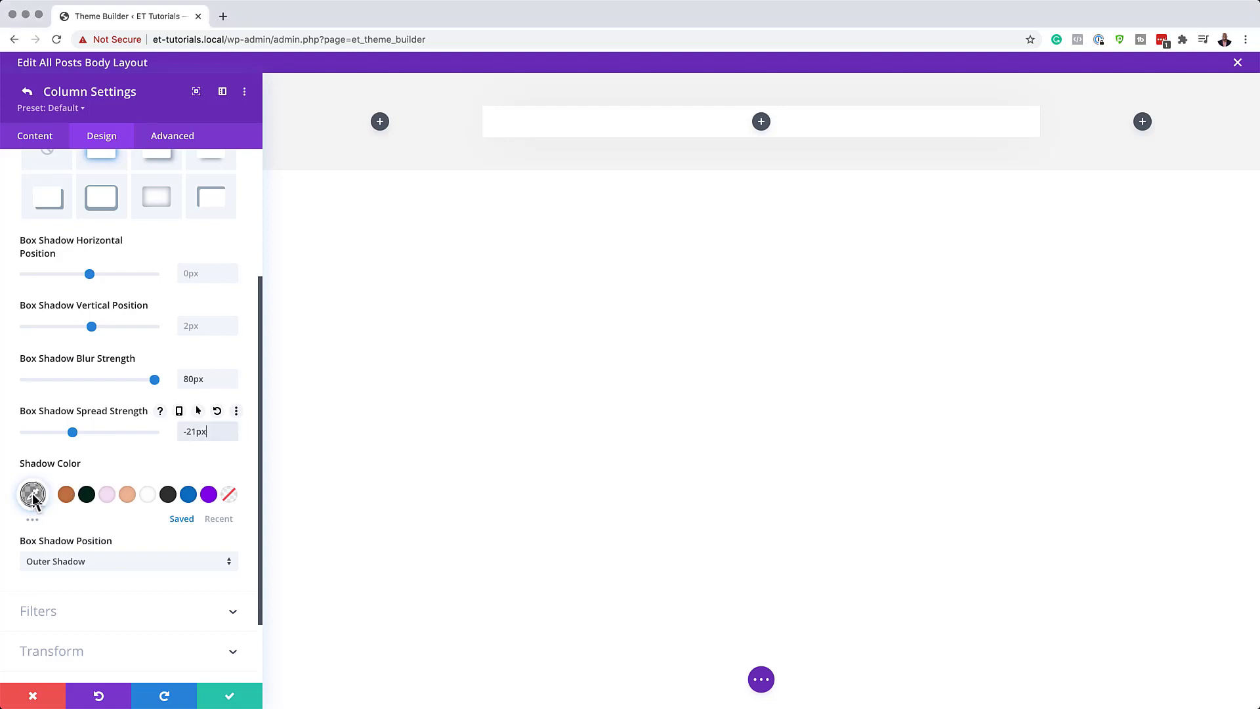
{"action": "left_click", "coordinate": [34, 494]}
{"action": "left_click_drag", "start_coordinate": [57, 497], "coordinate": [72, 545]}
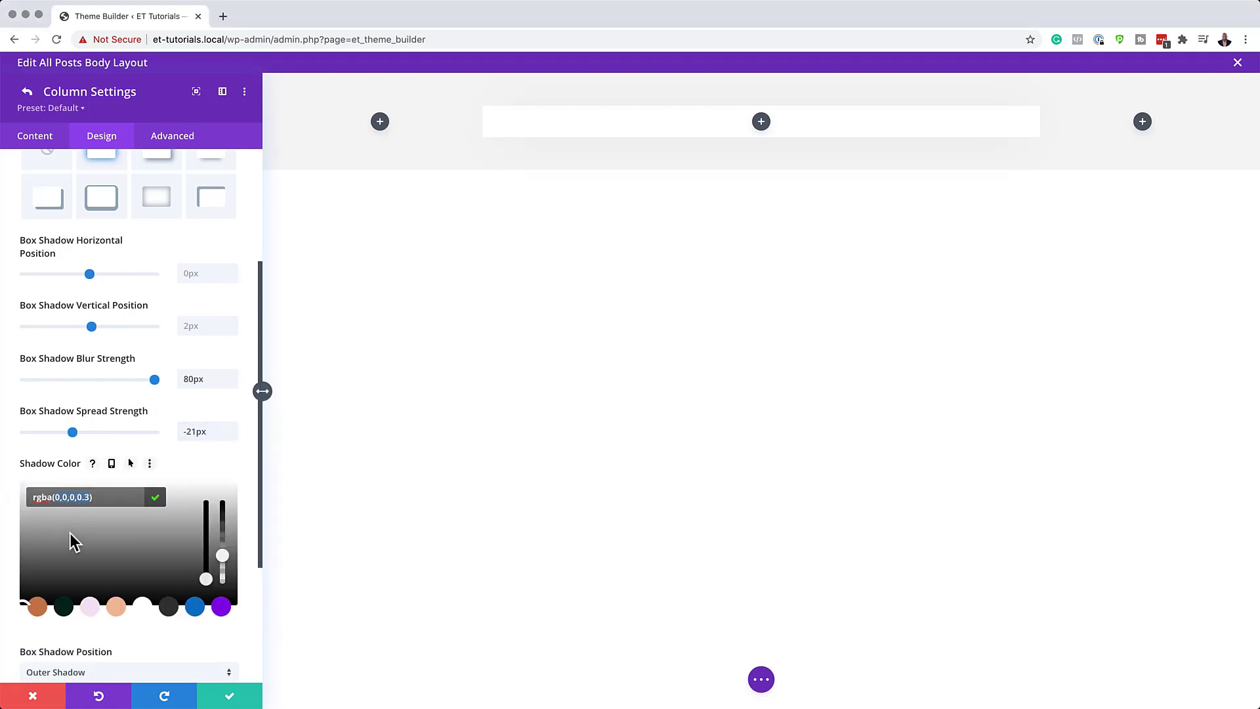
{"action": "type", "text": "0,0,0,0.08"}
{"action": "left_click", "coordinate": [229, 699]}
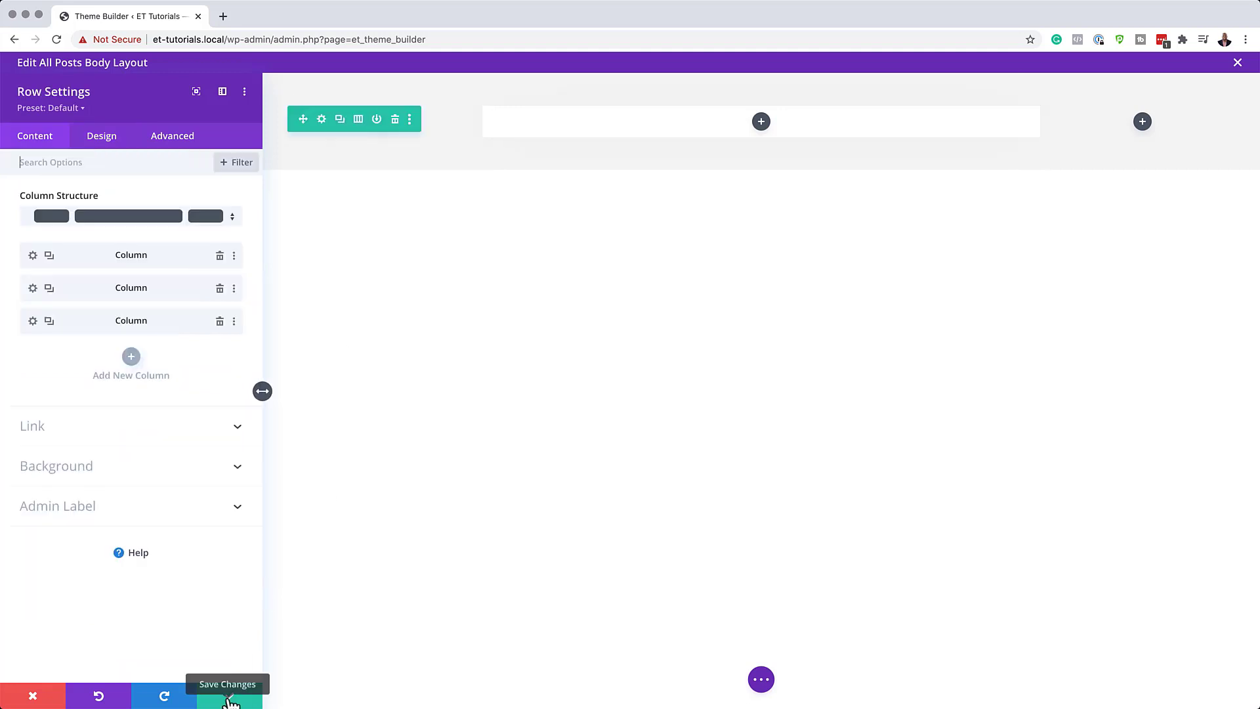
{"action": "left_click", "coordinate": [229, 700]}
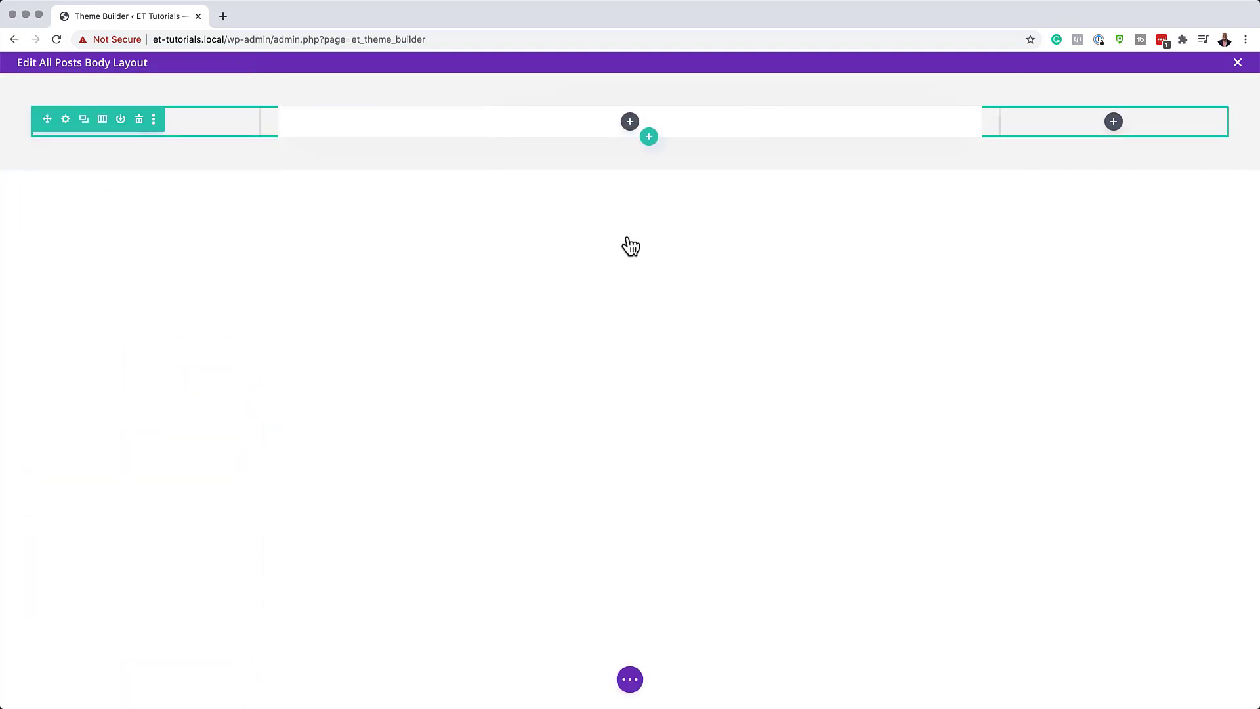
Insert an Image module into the white middle column
{"action": "left_click", "coordinate": [630, 122]}
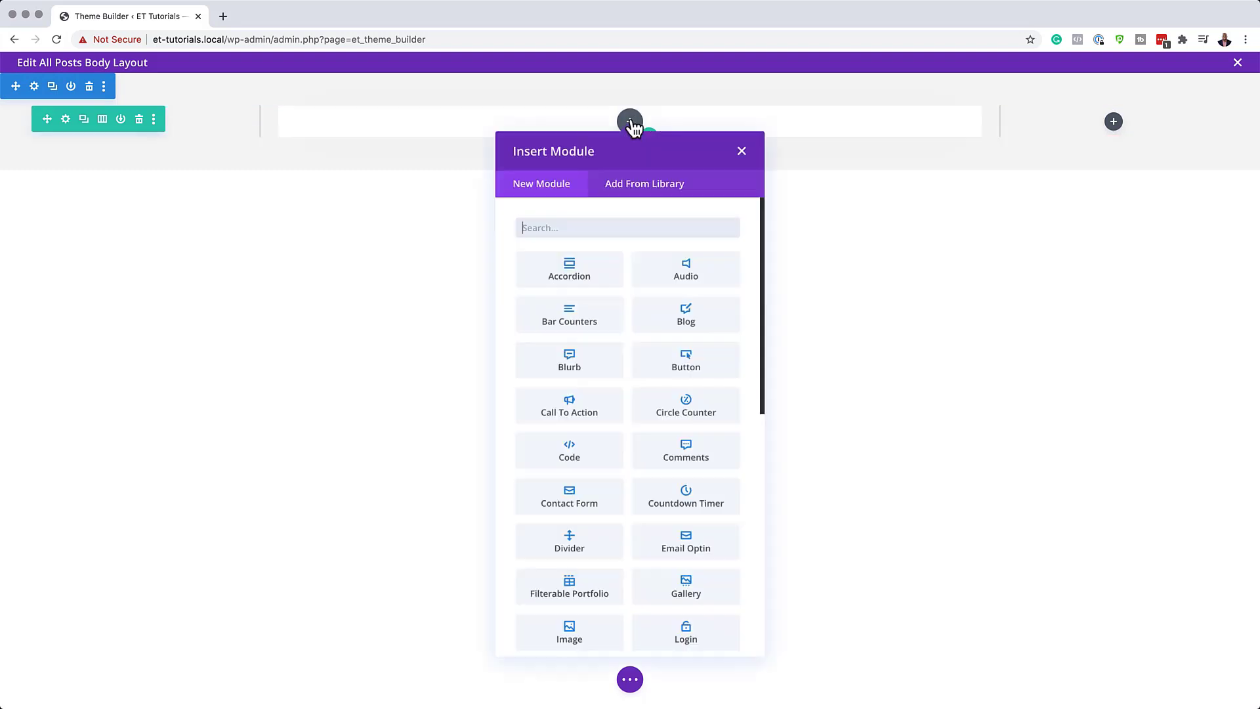
{"action": "type", "text": "i"}
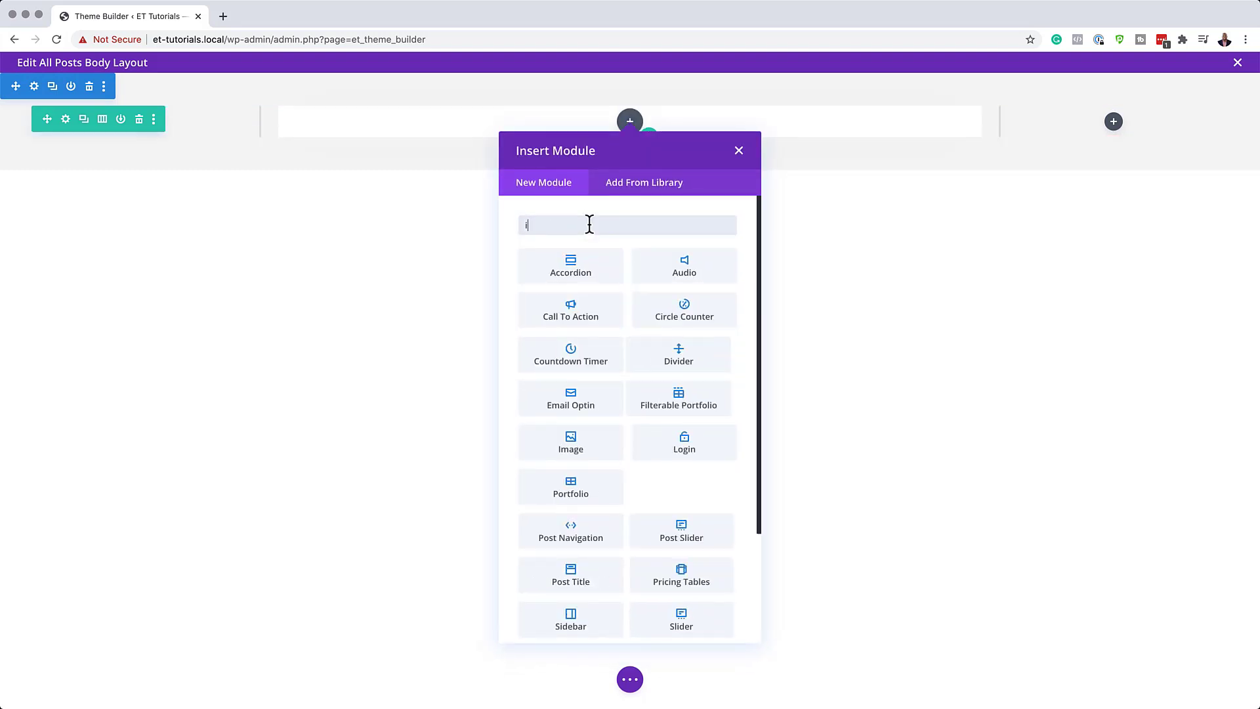
{"action": "type", "text": "mage"}
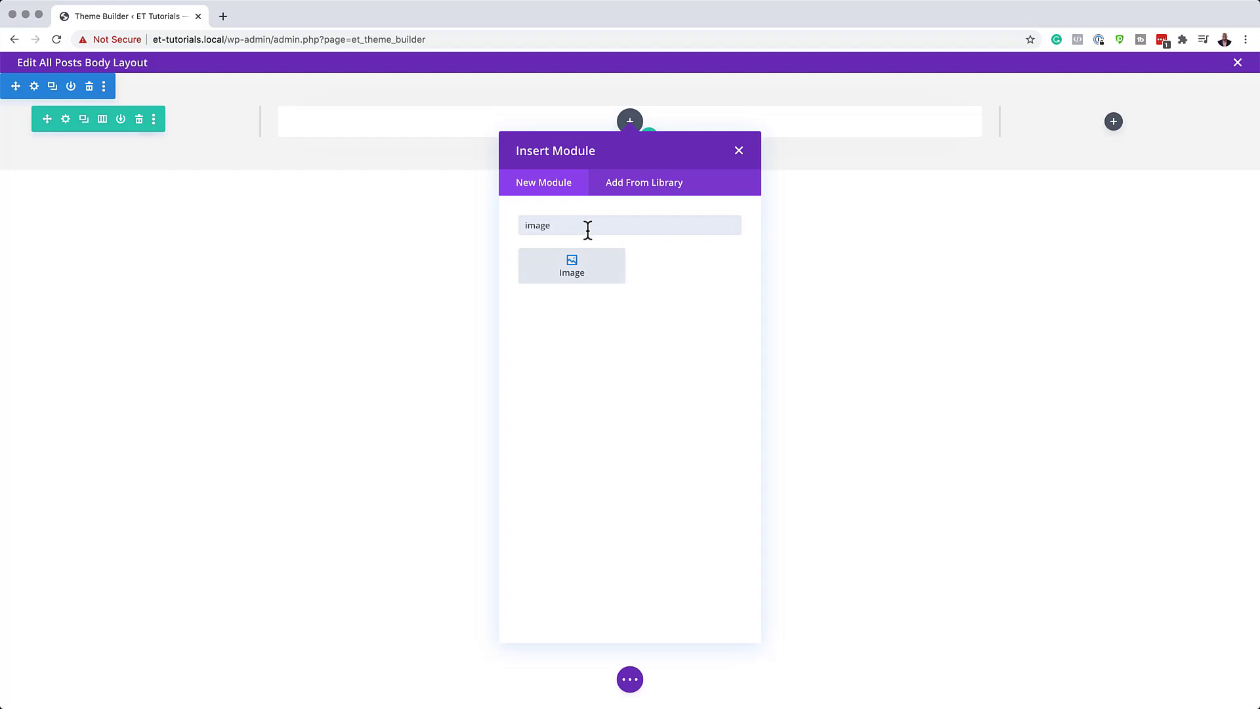
{"action": "left_click", "coordinate": [593, 270]}
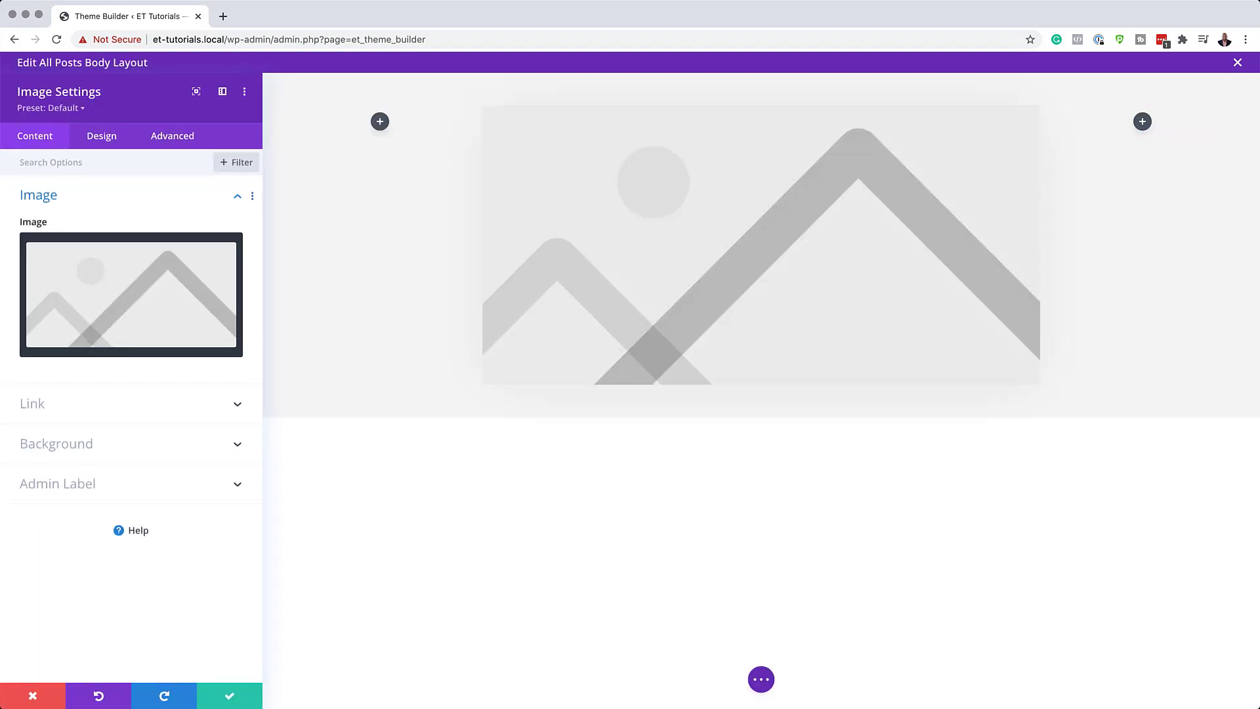
Enable Force Fullwidth in the Image module's sizing options
{"action": "left_click", "coordinate": [105, 134]}
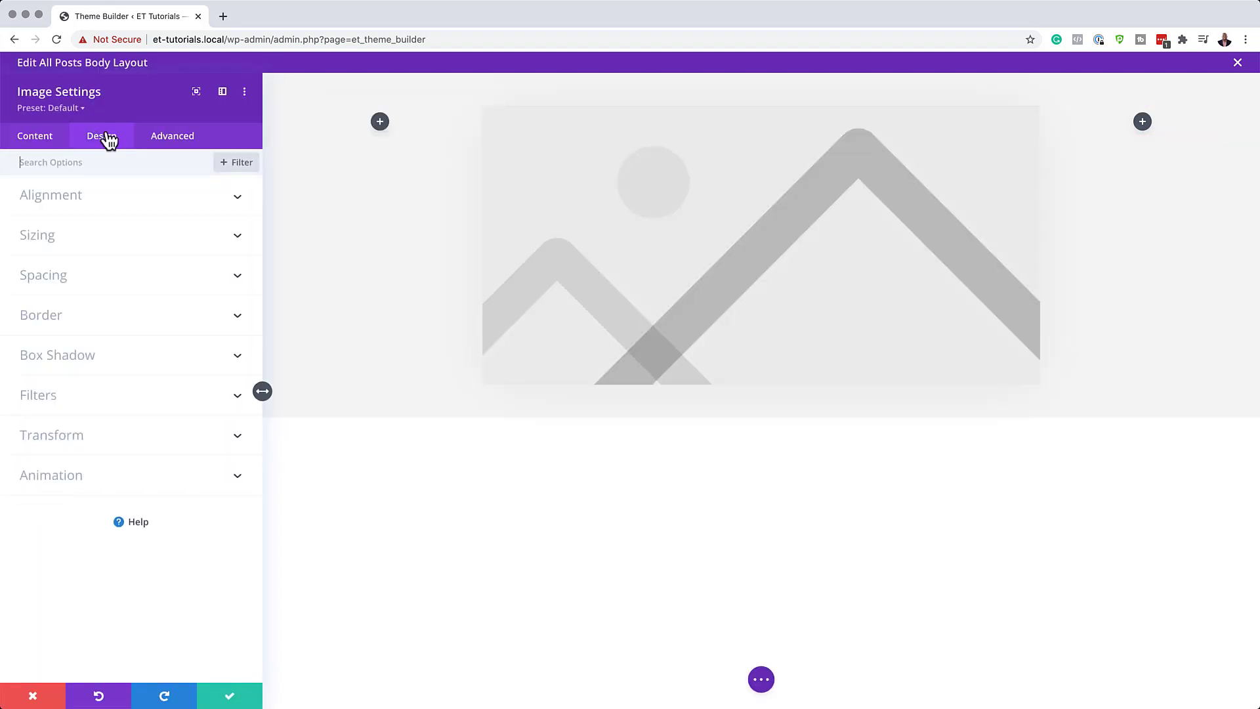
{"action": "left_click", "coordinate": [69, 197]}
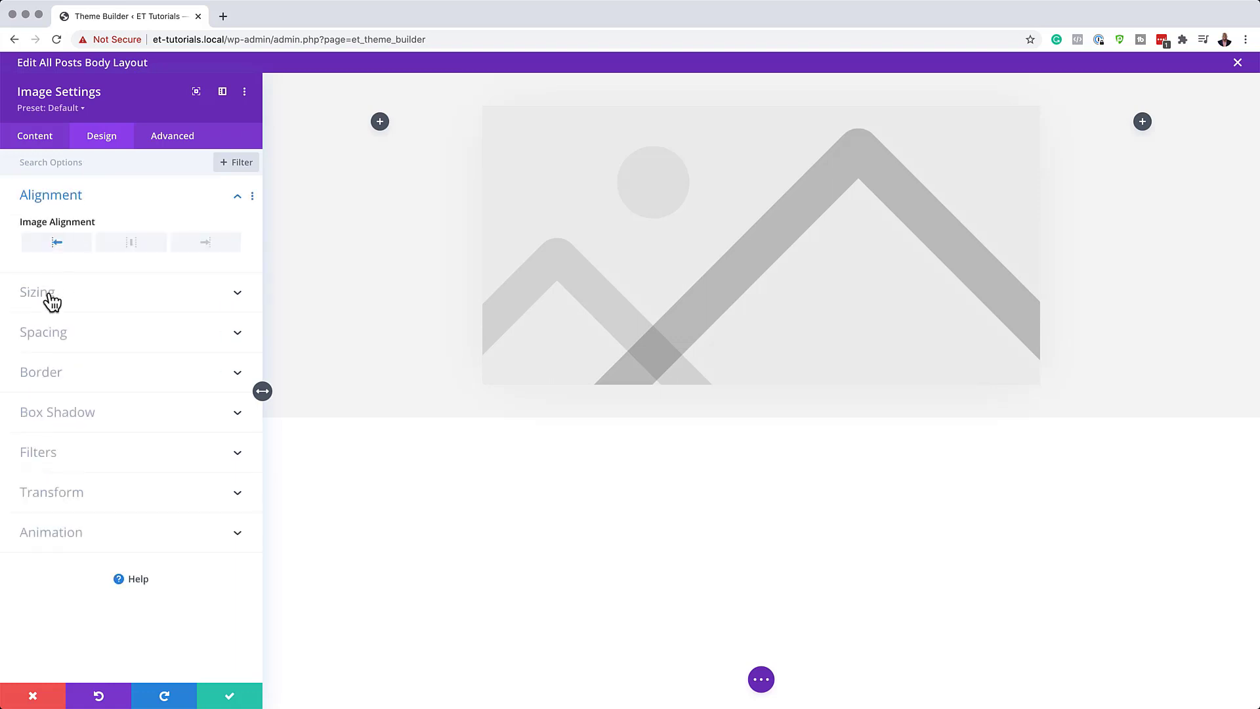
{"action": "left_click", "coordinate": [49, 298]}
{"action": "mouse_move", "coordinate": [58, 255]}
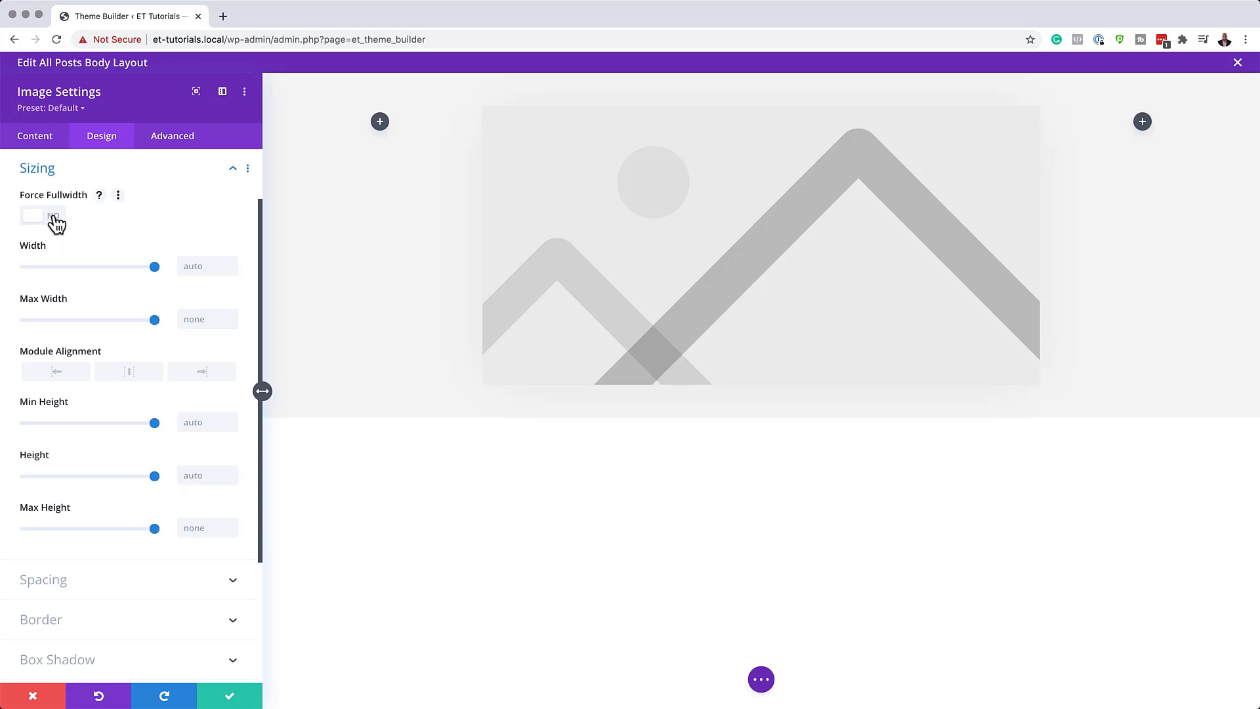
{"action": "left_click", "coordinate": [56, 220]}
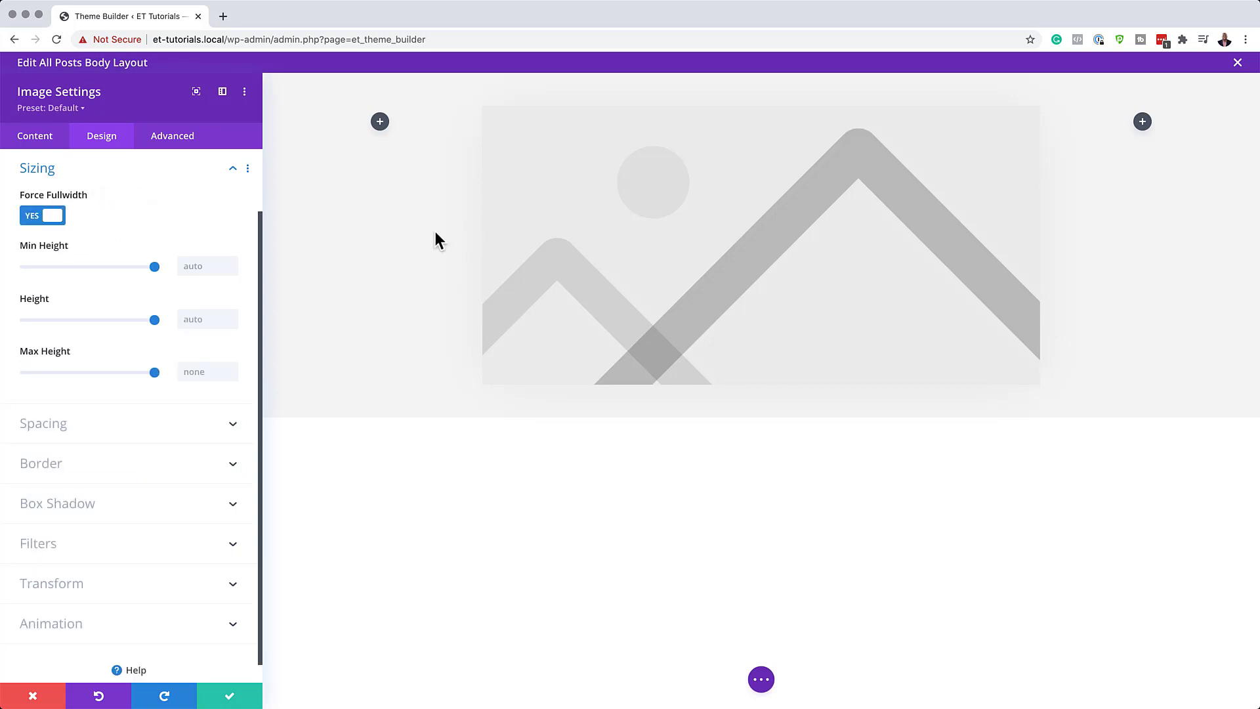
Replace the module's placeholder image with the dynamic Featured Image and save the image settings
{"action": "left_click", "coordinate": [50, 143]}
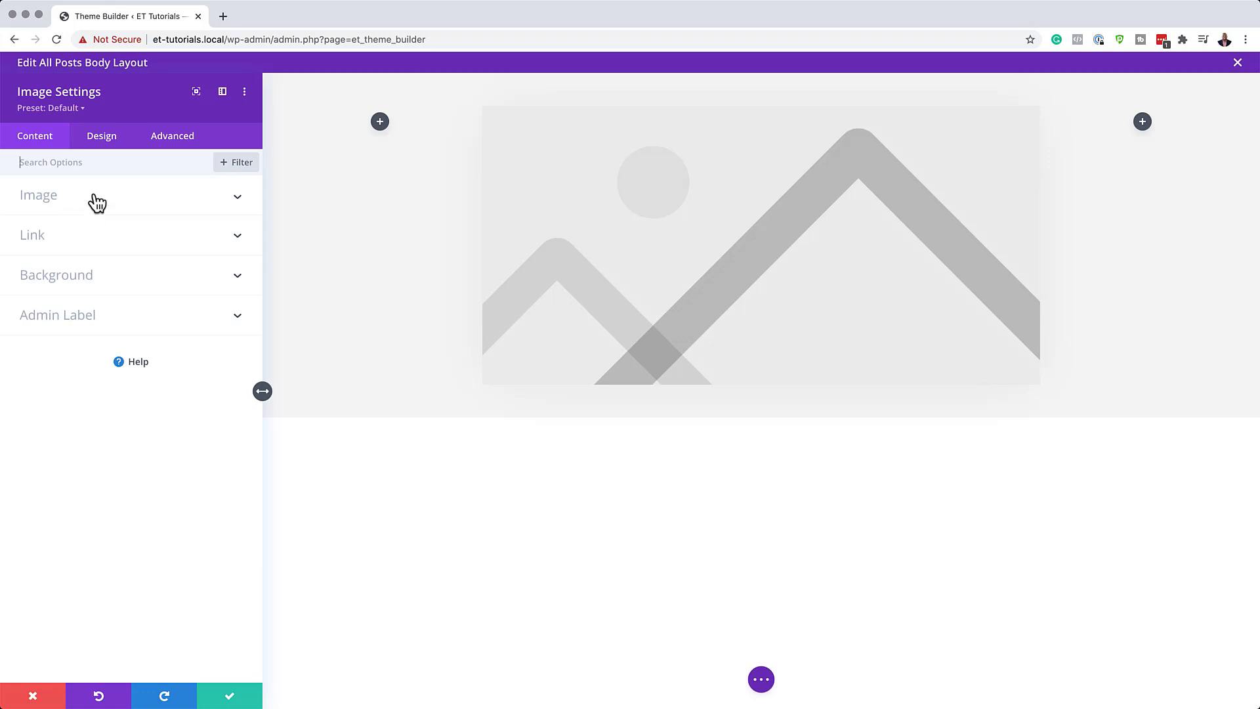
{"action": "left_click", "coordinate": [97, 204]}
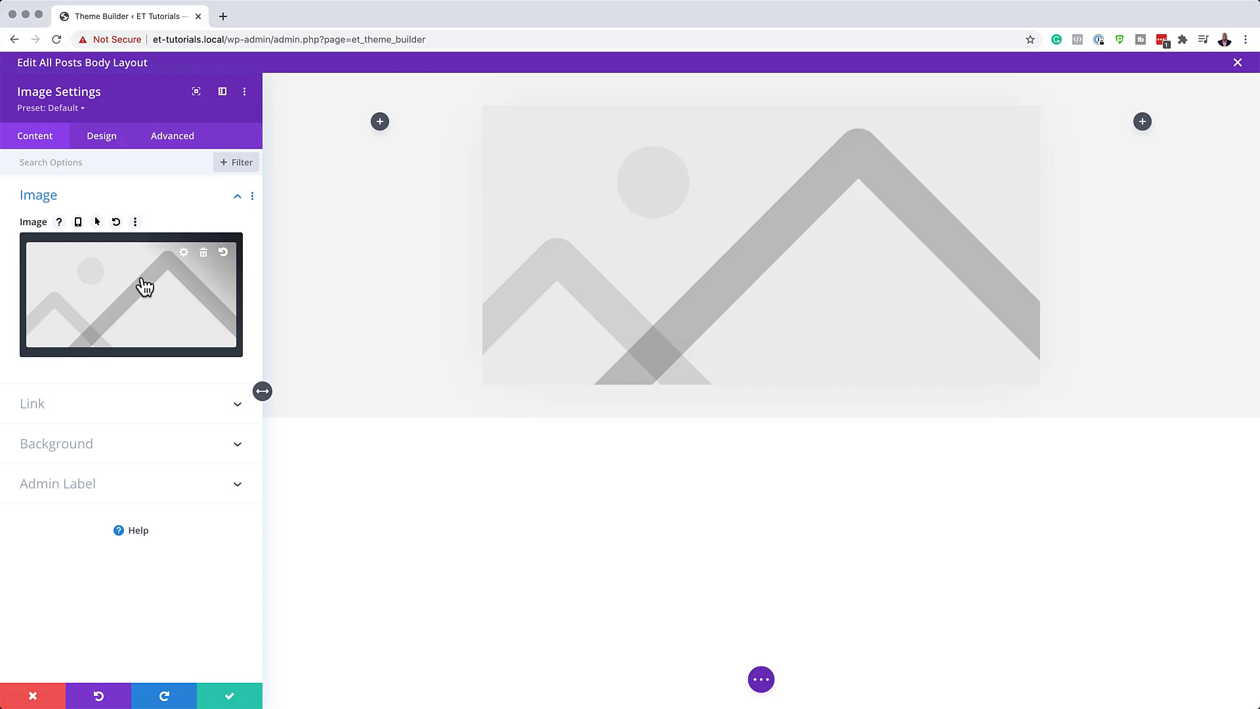
{"action": "left_click", "coordinate": [143, 282]}
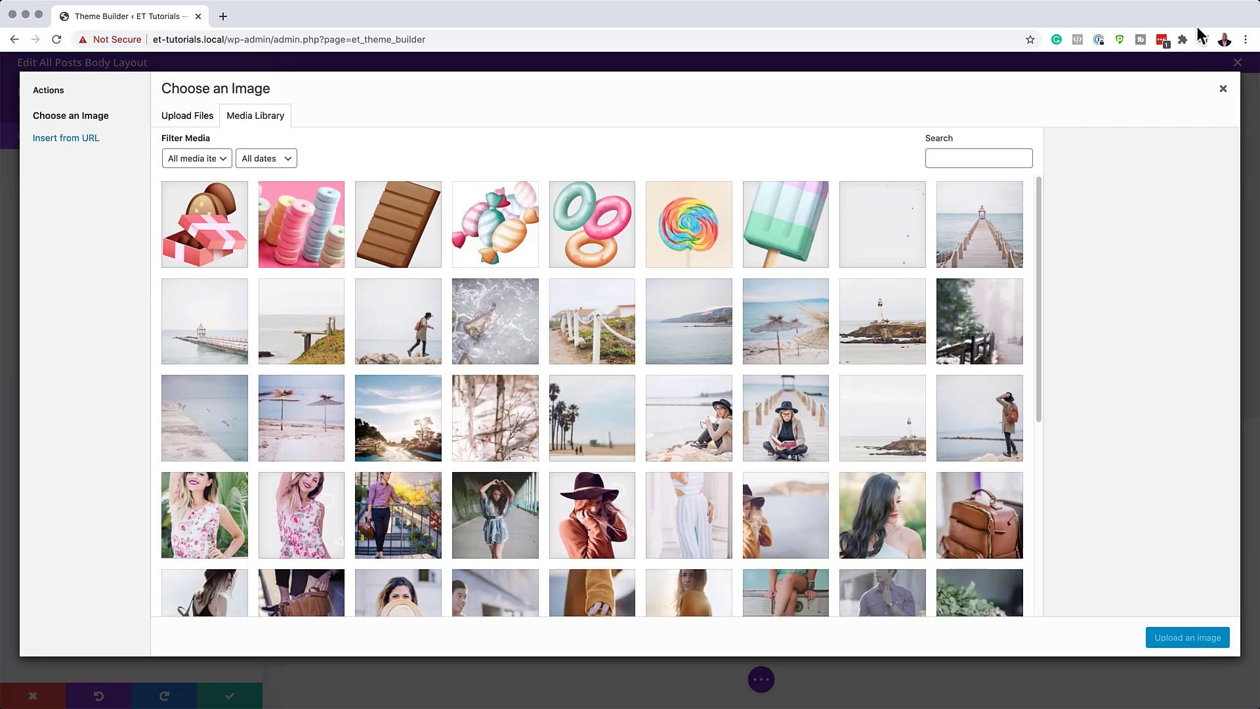
{"action": "left_click", "coordinate": [1223, 88]}
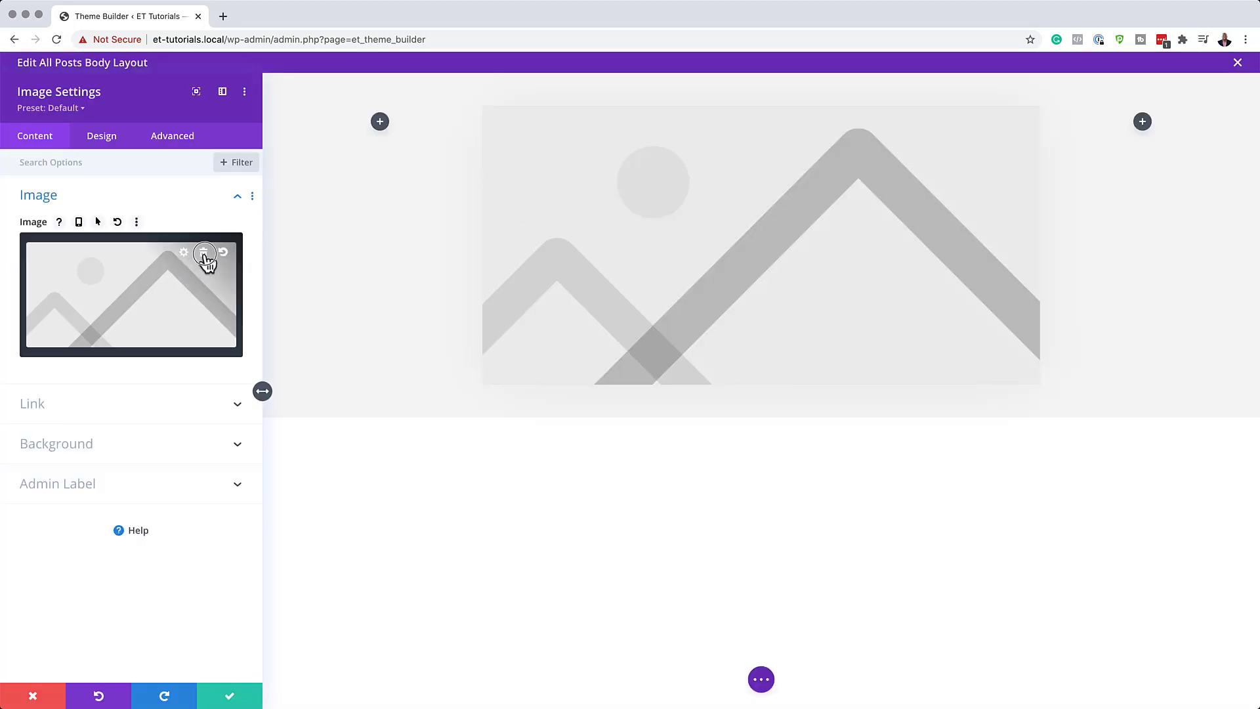
{"action": "left_click", "coordinate": [205, 257]}
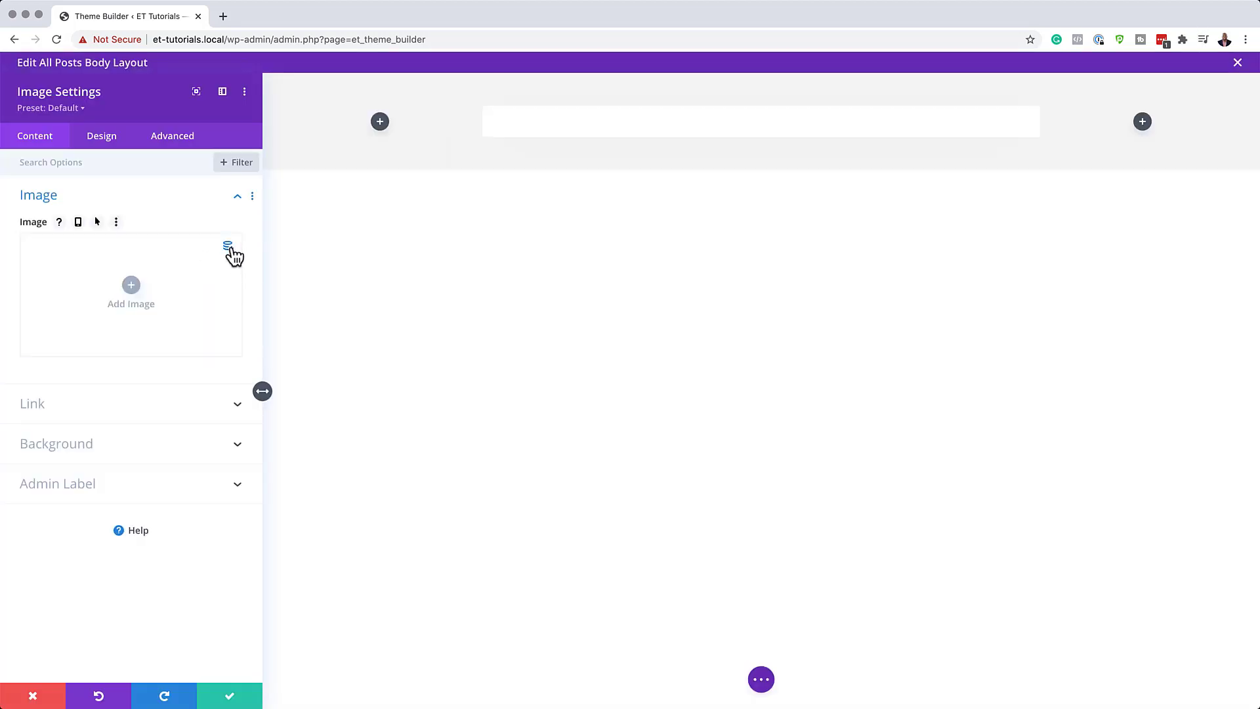
{"action": "left_click", "coordinate": [229, 249]}
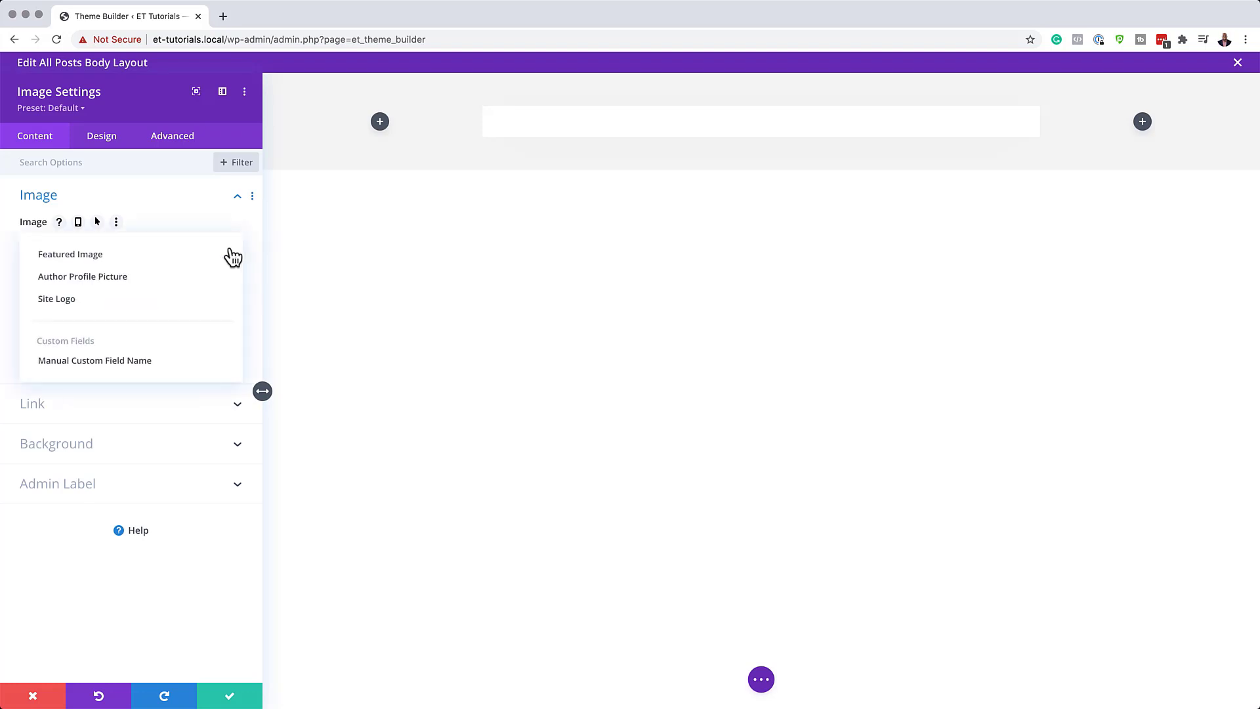
{"action": "left_click", "coordinate": [164, 264]}
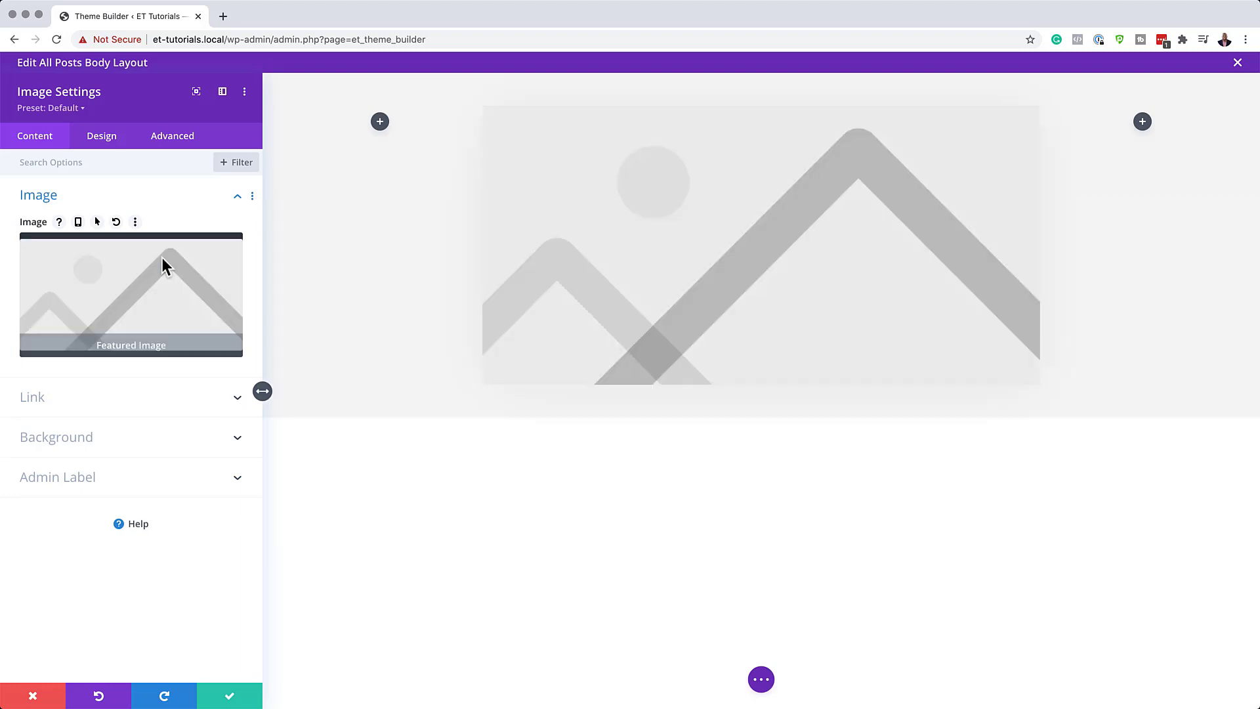
{"action": "mouse_move", "coordinate": [160, 262]}
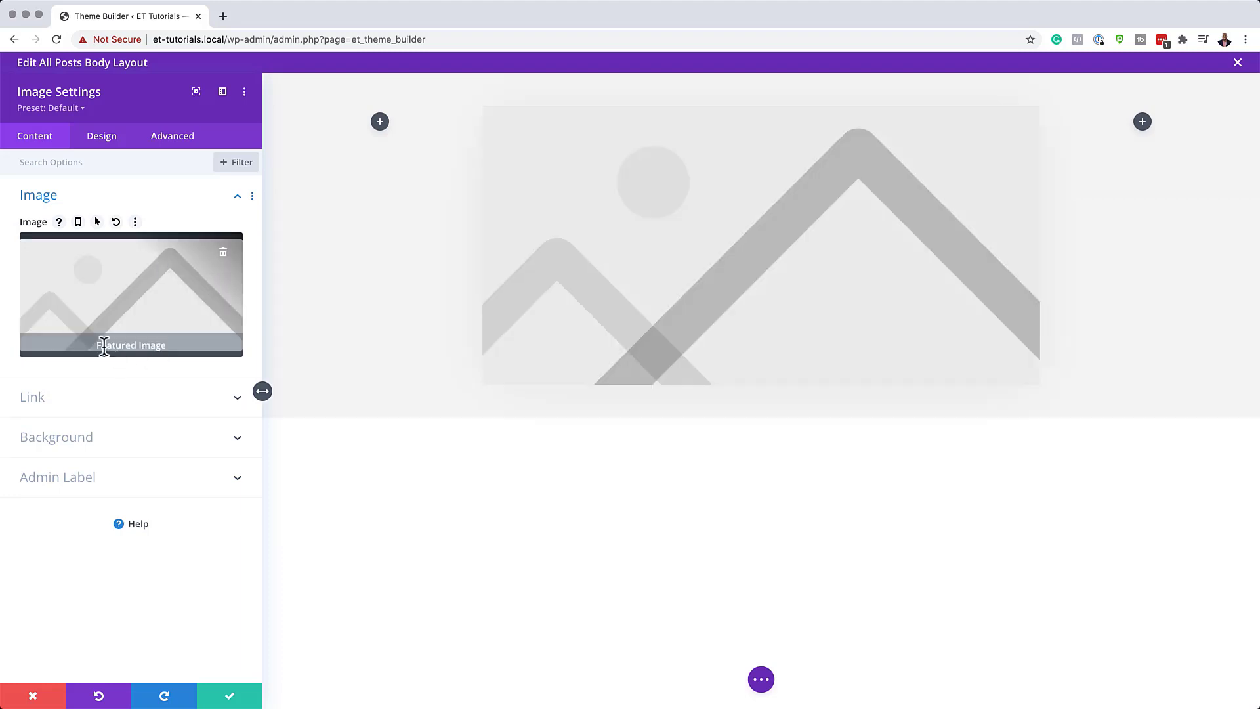
{"action": "left_click_drag", "start_coordinate": [100, 345], "coordinate": [169, 342]}
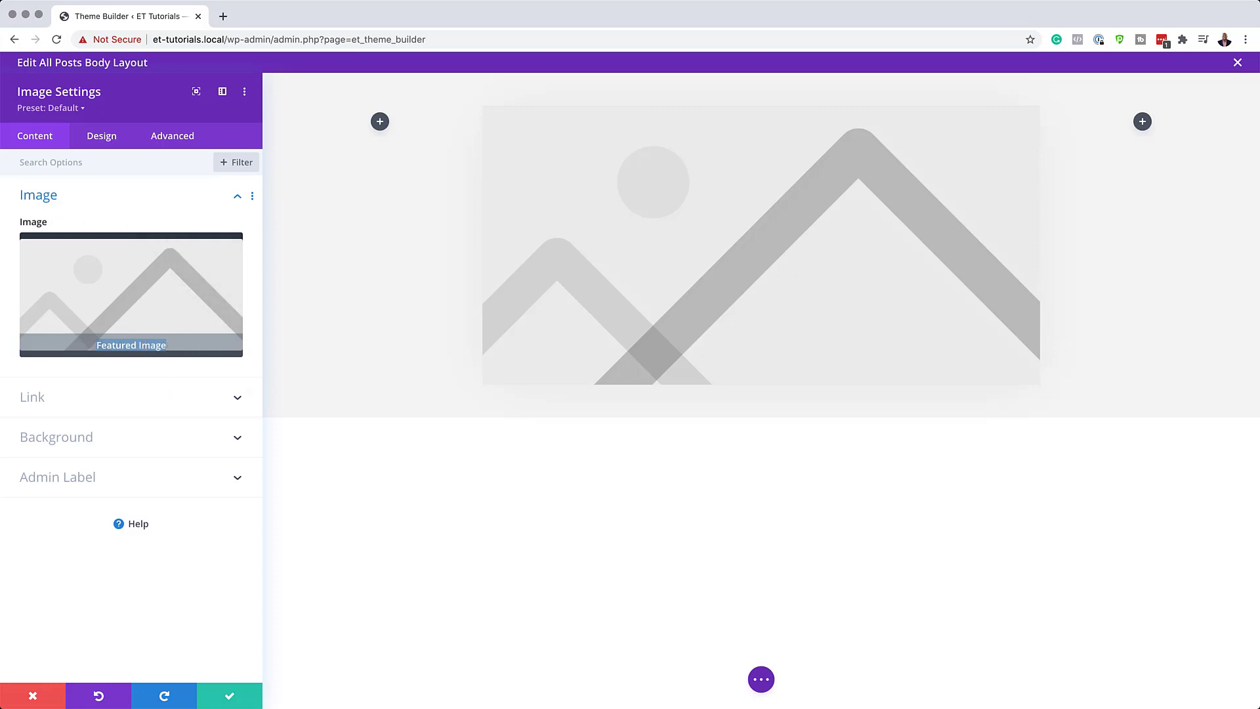
{"action": "left_click", "coordinate": [229, 696]}
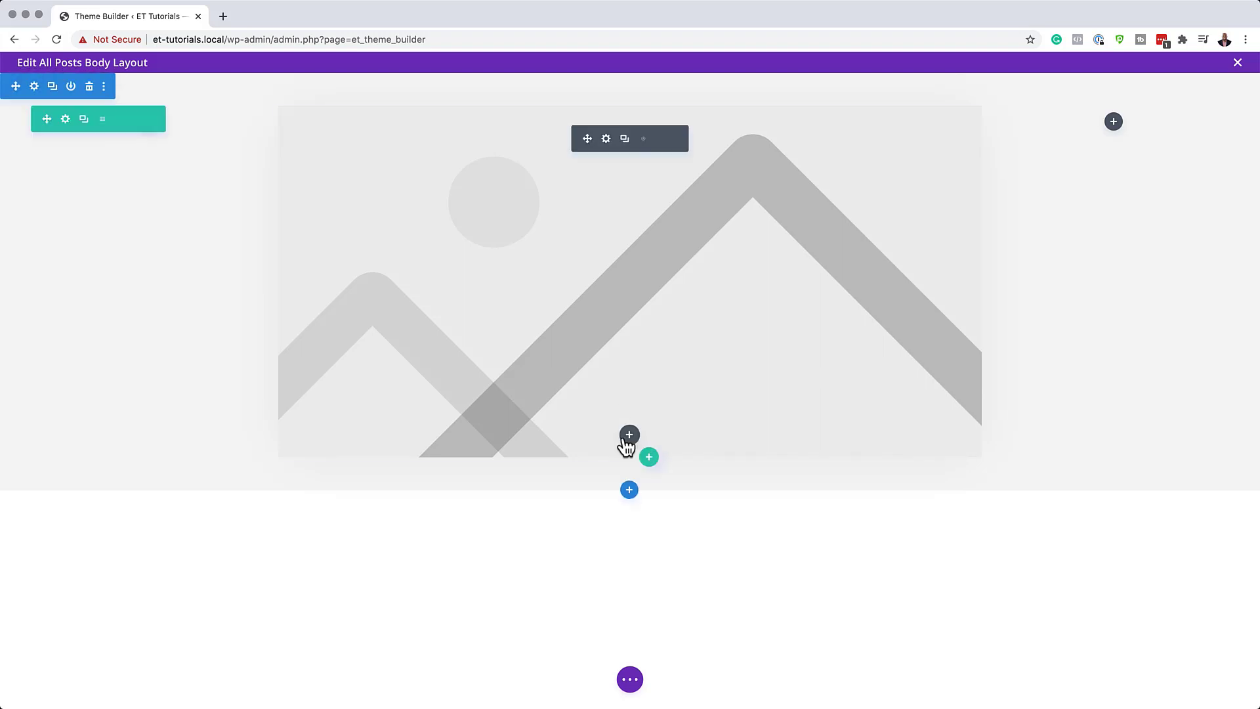
Insert a Post Title module directly below the featured image in the middle column
{"action": "left_click", "coordinate": [628, 435]}
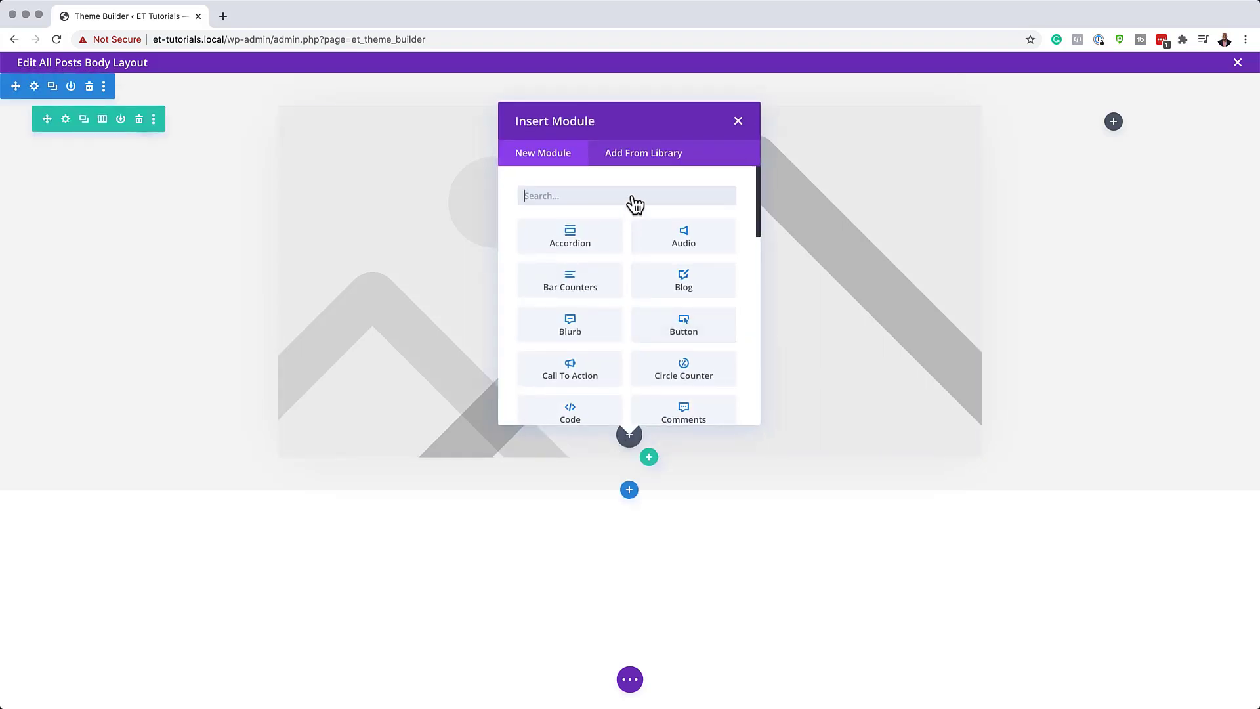
{"action": "type", "text": "post"}
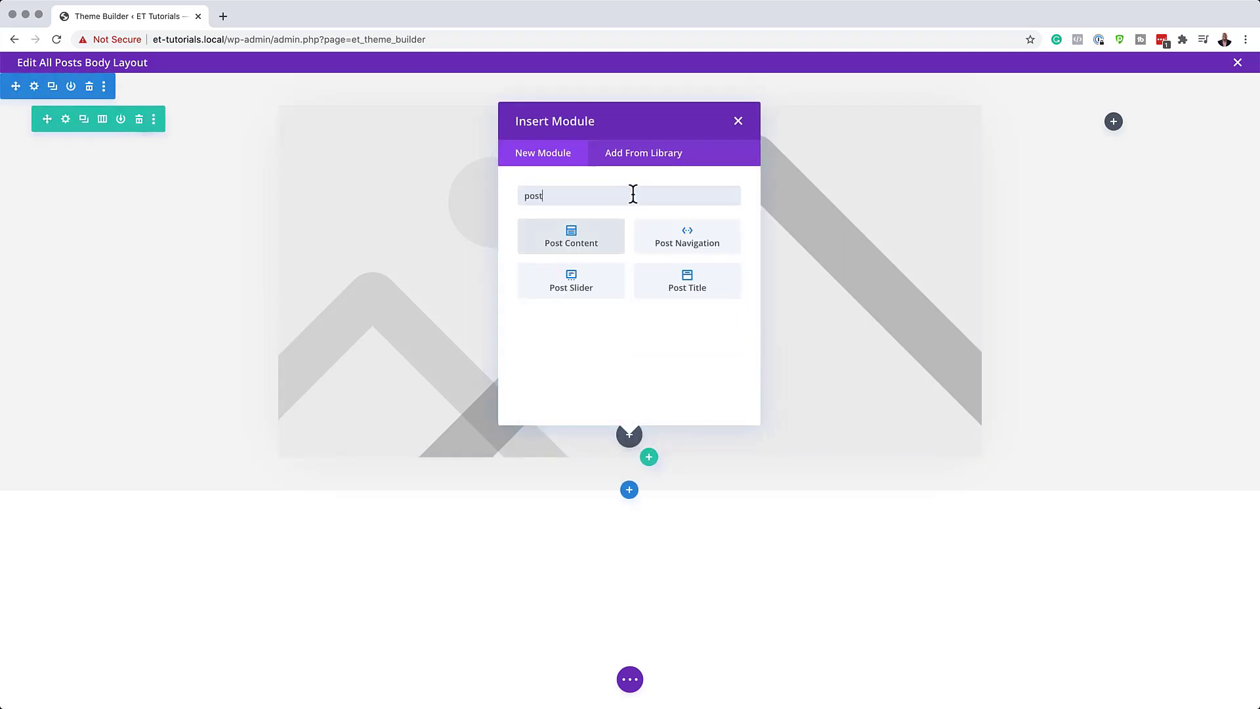
{"action": "left_click", "coordinate": [718, 284]}
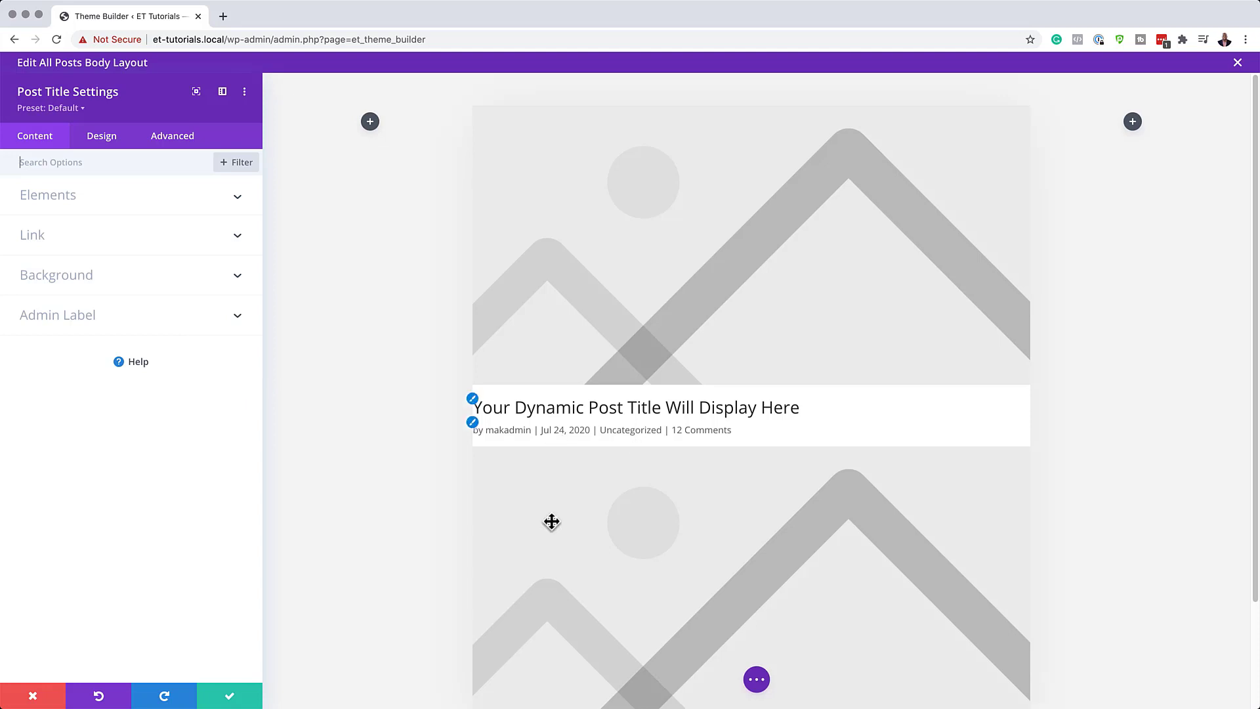
Turn off Show Featured Image in the Post Title module's elements
{"action": "scroll", "coordinate": [669, 551], "scroll_direction": "down", "scroll_amount": 2}
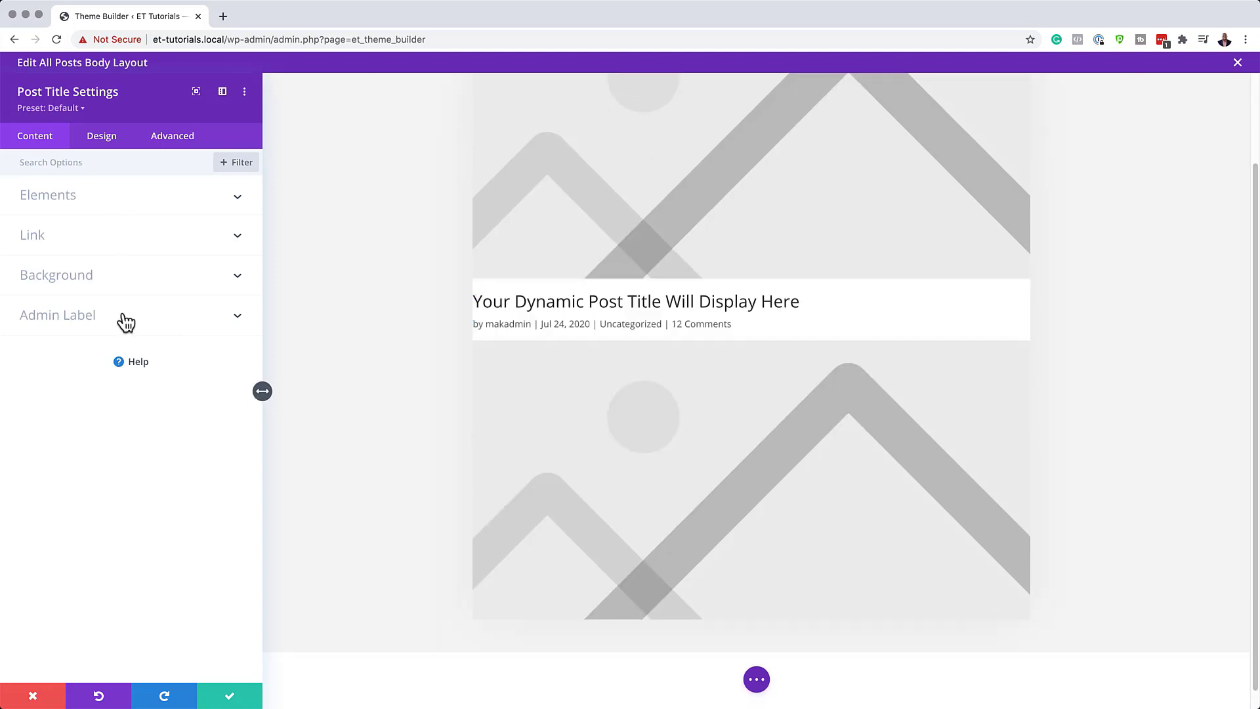
{"action": "left_click", "coordinate": [72, 197]}
{"action": "scroll", "coordinate": [147, 490], "scroll_direction": "down", "scroll_amount": 3}
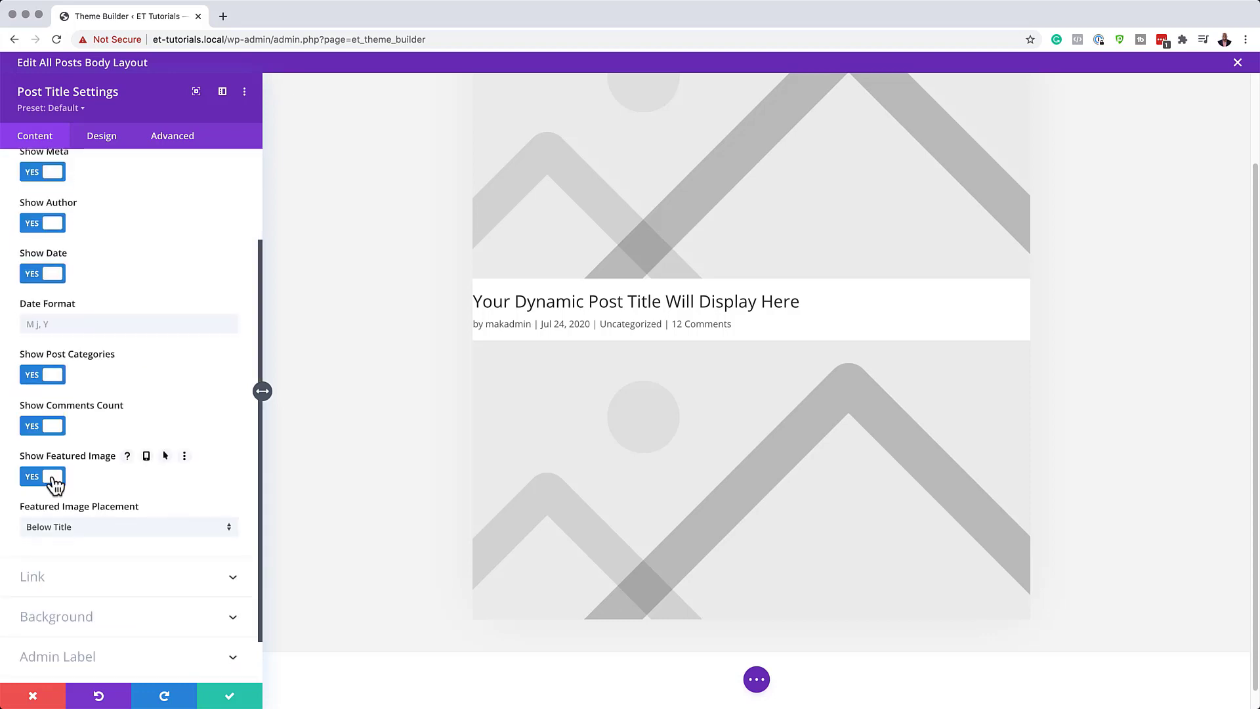
{"action": "left_click", "coordinate": [33, 479]}
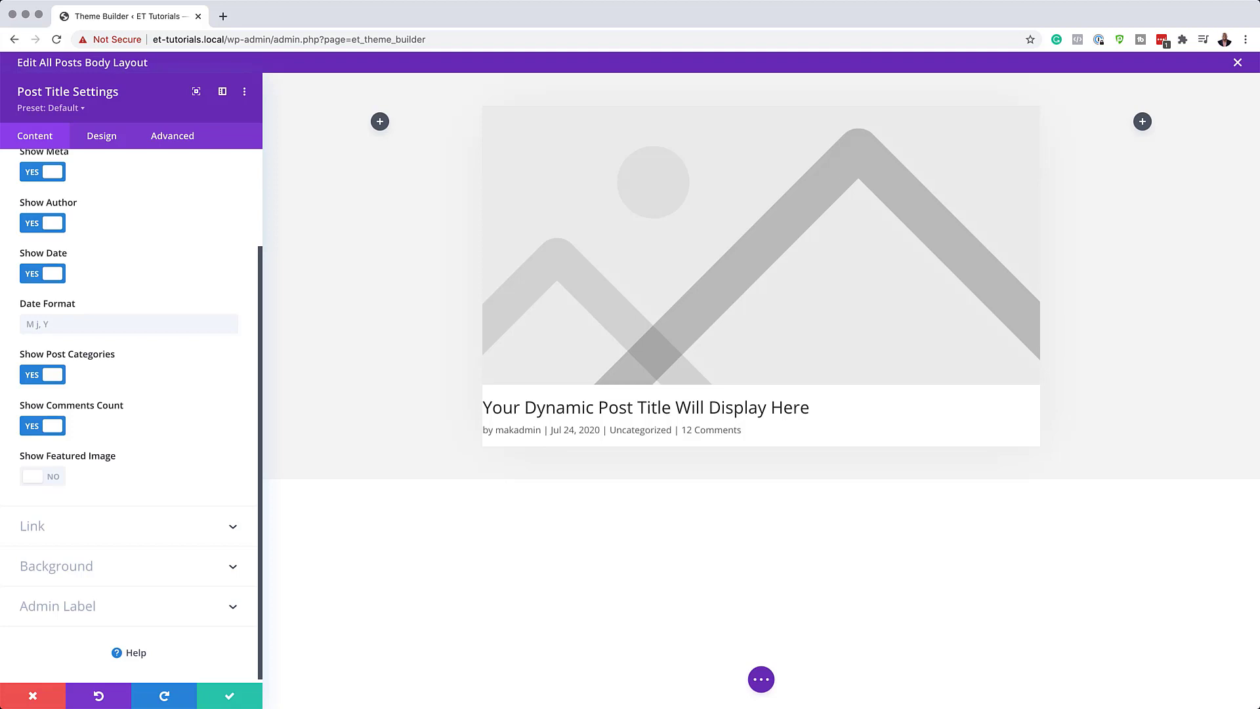
Set the post title's text font to Oxygen
{"action": "left_click", "coordinate": [111, 139]}
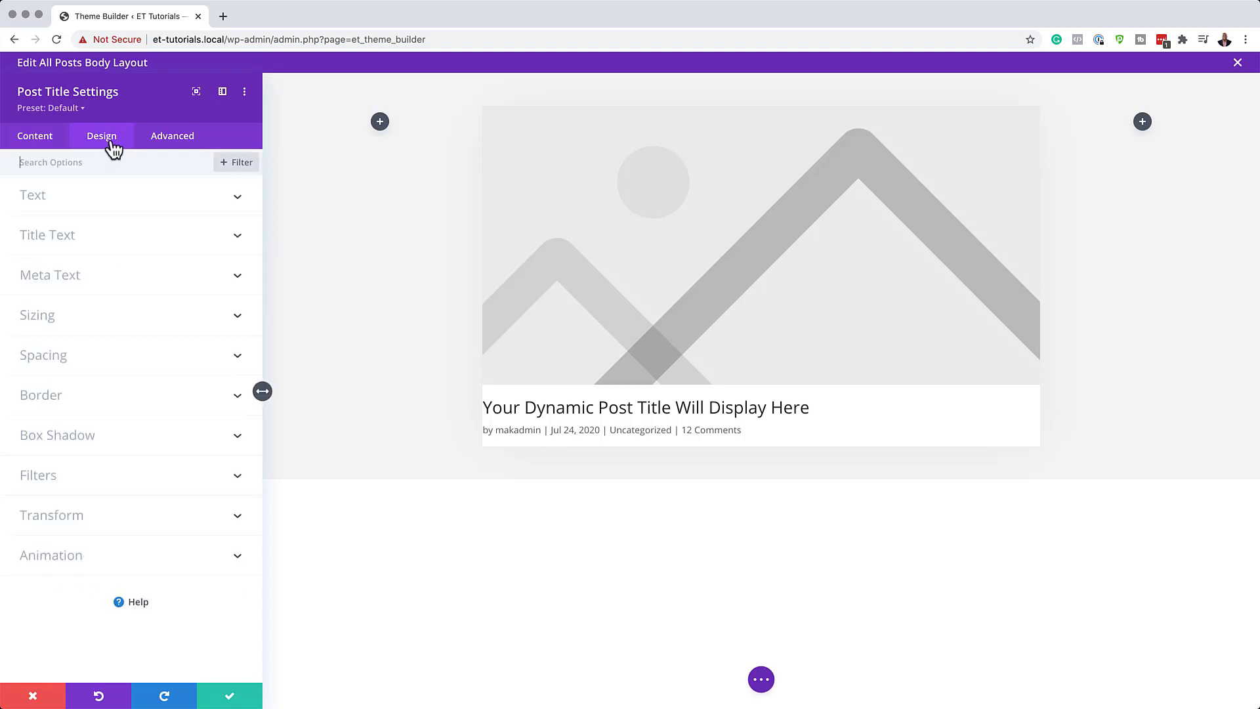
{"action": "left_click", "coordinate": [486, 408]}
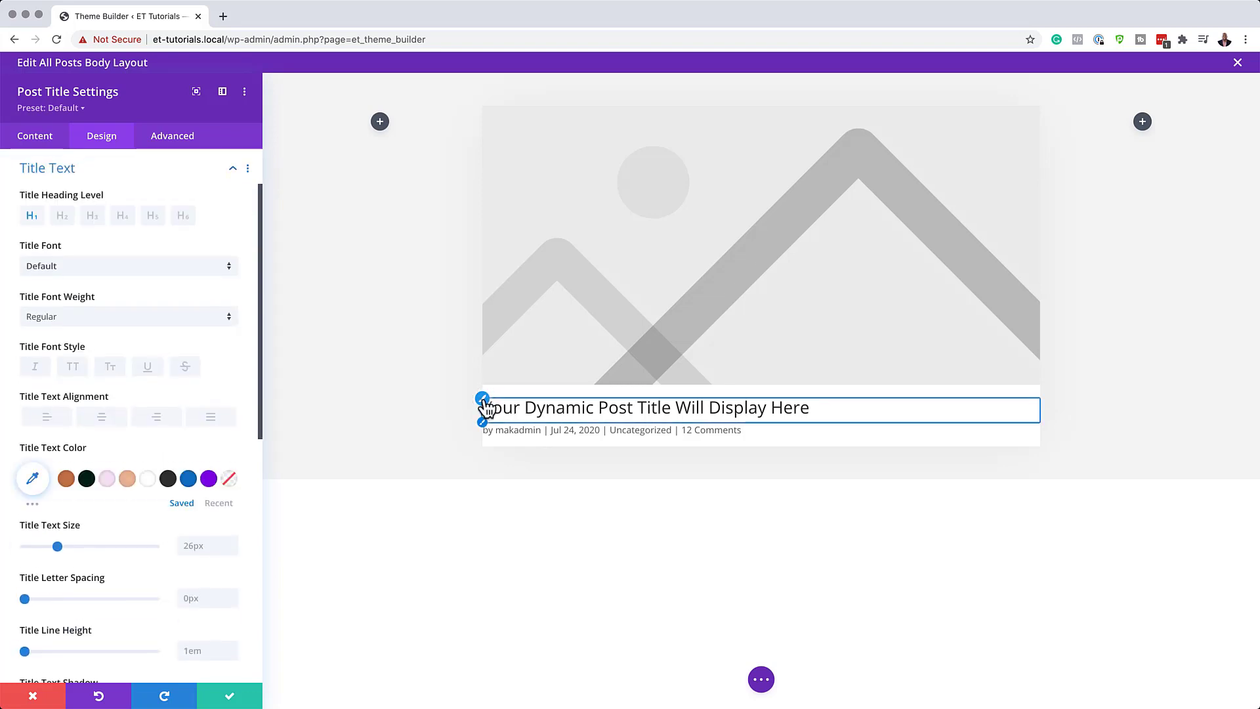
{"action": "left_click", "coordinate": [135, 274]}
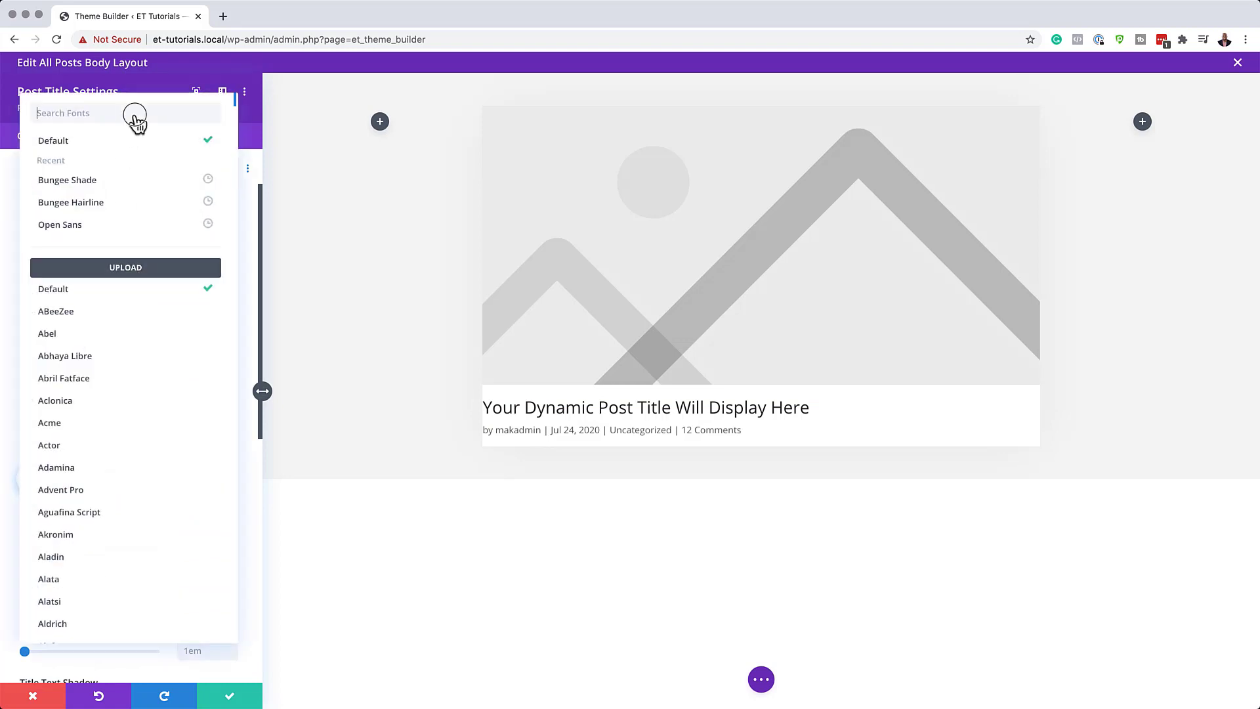
{"action": "type", "text": "oxy"}
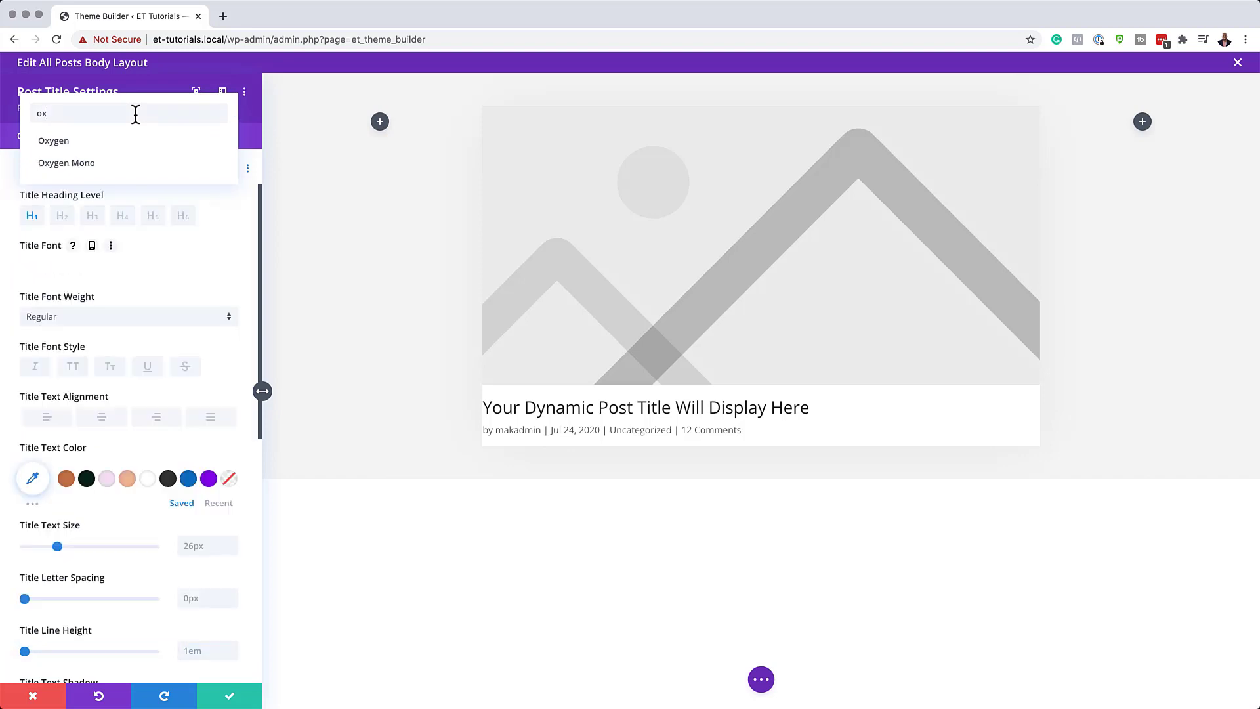
{"action": "left_click", "coordinate": [94, 141]}
Set the title text size to 2vw and its line height to 1.2em
{"action": "left_click", "coordinate": [205, 548]}
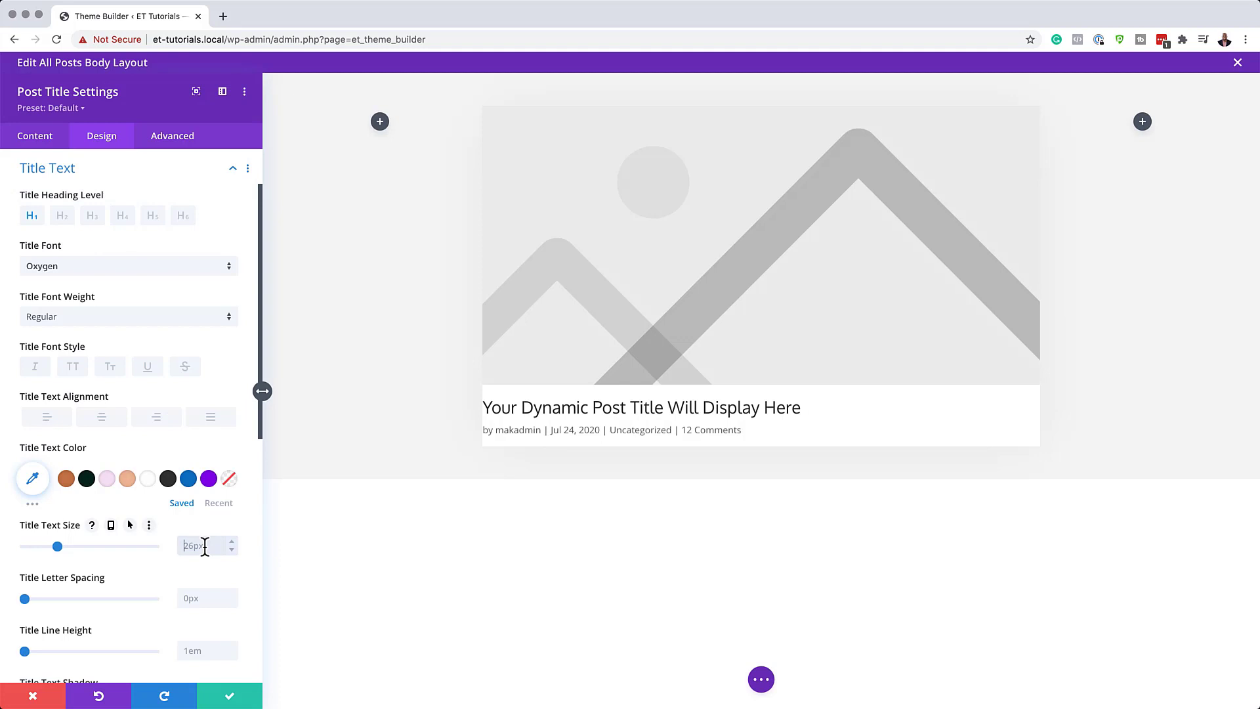
{"action": "type", "text": "2vw"}
{"action": "scroll", "coordinate": [239, 583], "scroll_direction": "down", "scroll_amount": 1}
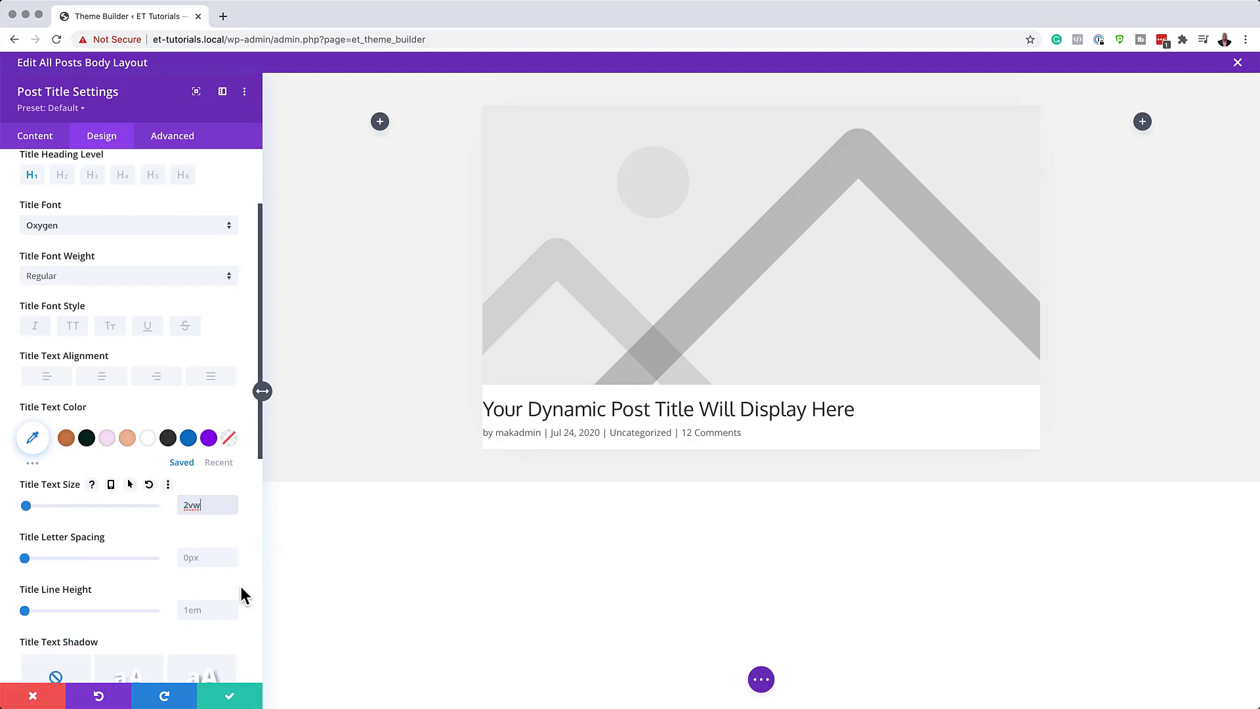
{"action": "left_click", "coordinate": [205, 607]}
{"action": "type", "text": "1."}
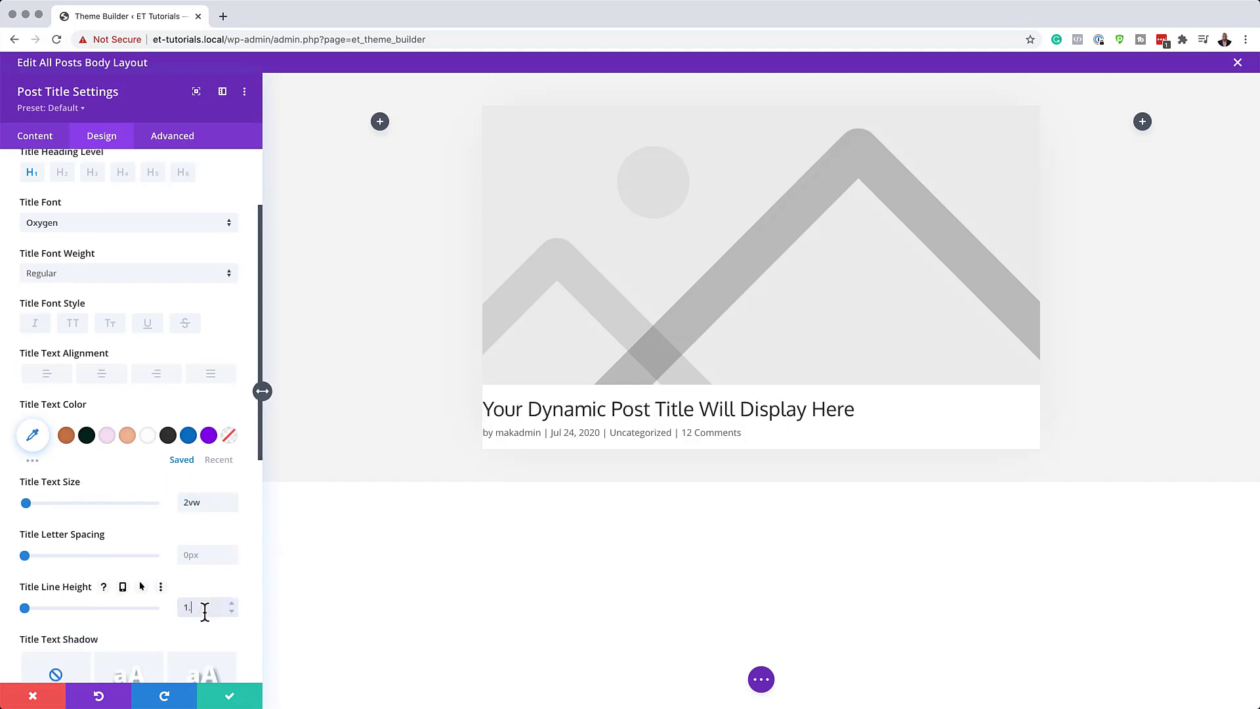
{"action": "type", "text": "2em"}
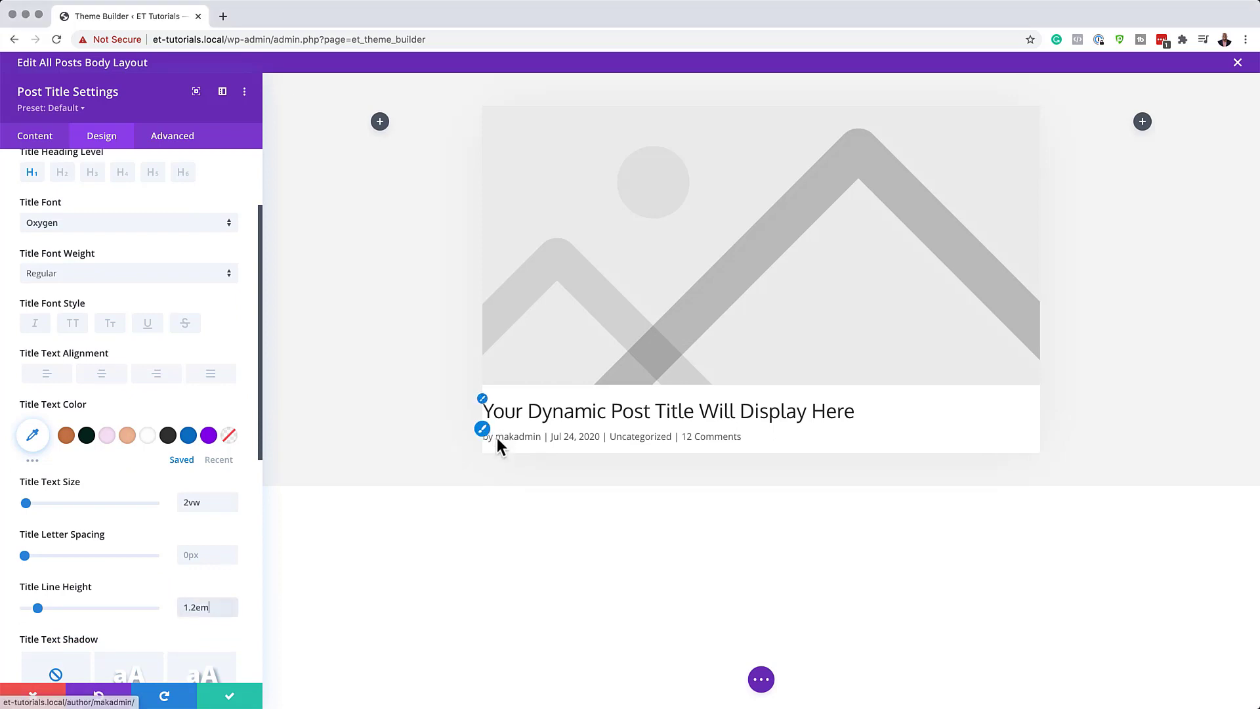
Set the font of the meta text under the post title to Open Sans
{"action": "left_click", "coordinate": [483, 429]}
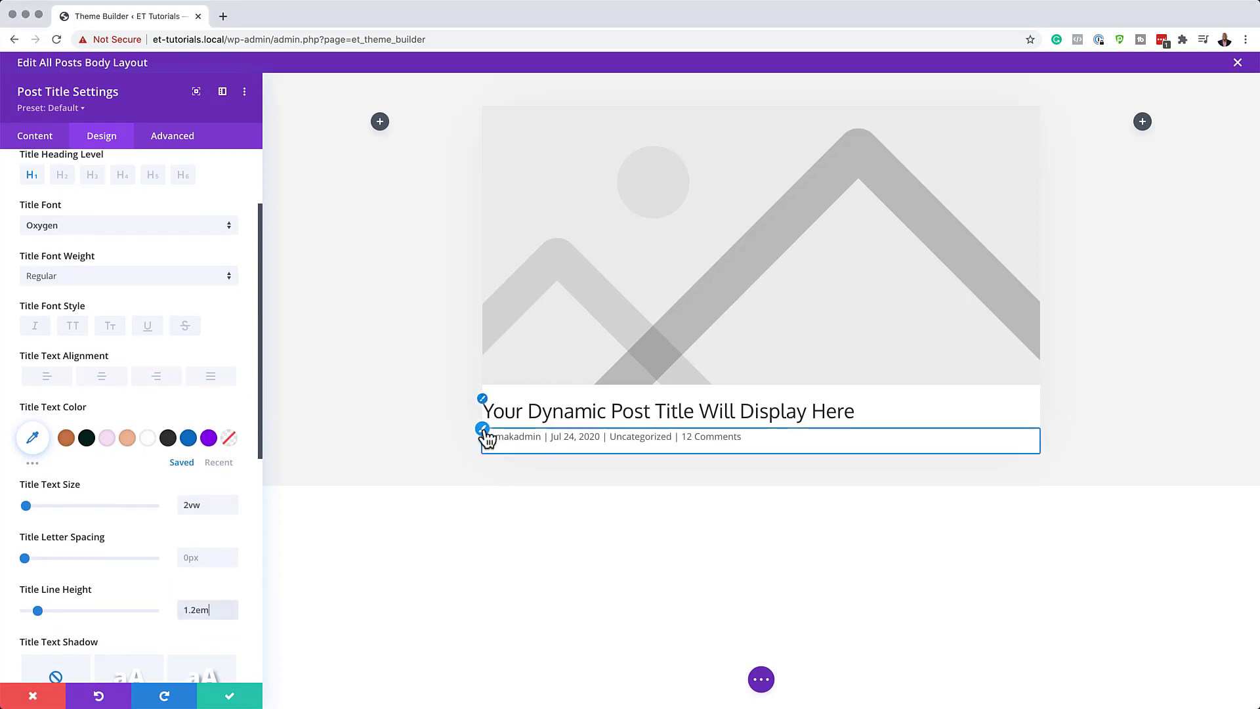
{"action": "left_click", "coordinate": [140, 222]}
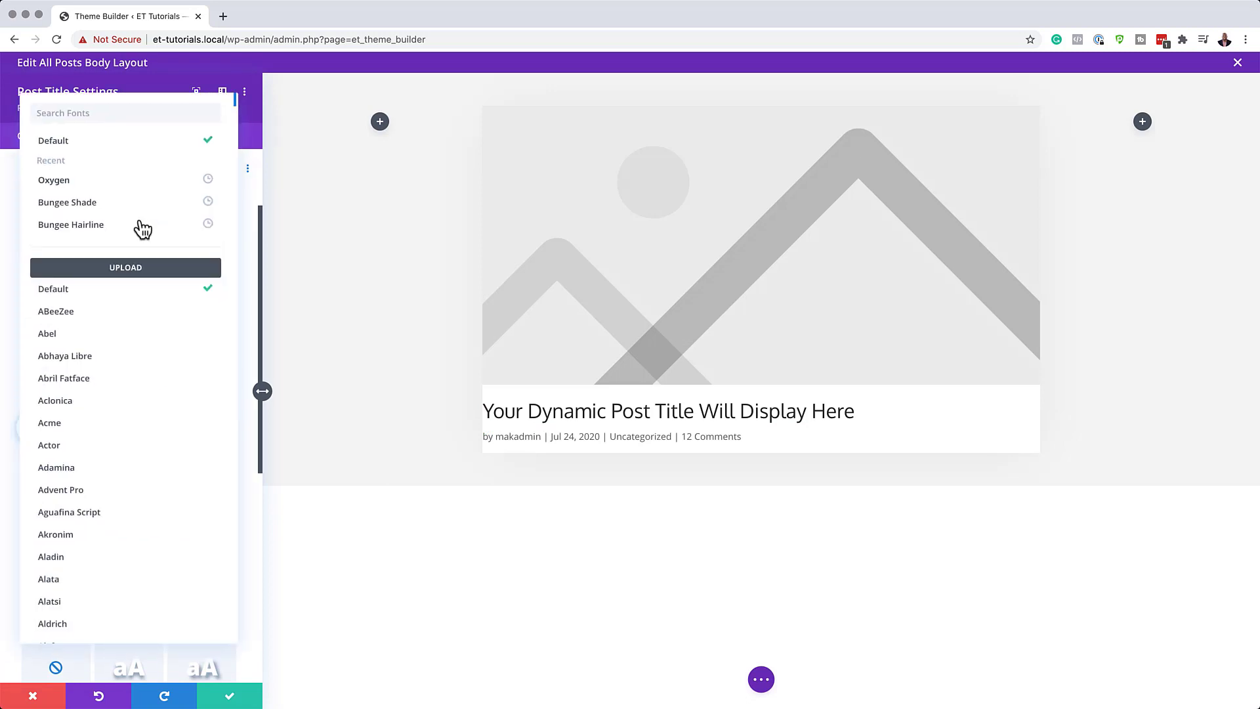
{"action": "left_click", "coordinate": [141, 110]}
{"action": "type", "text": "open"}
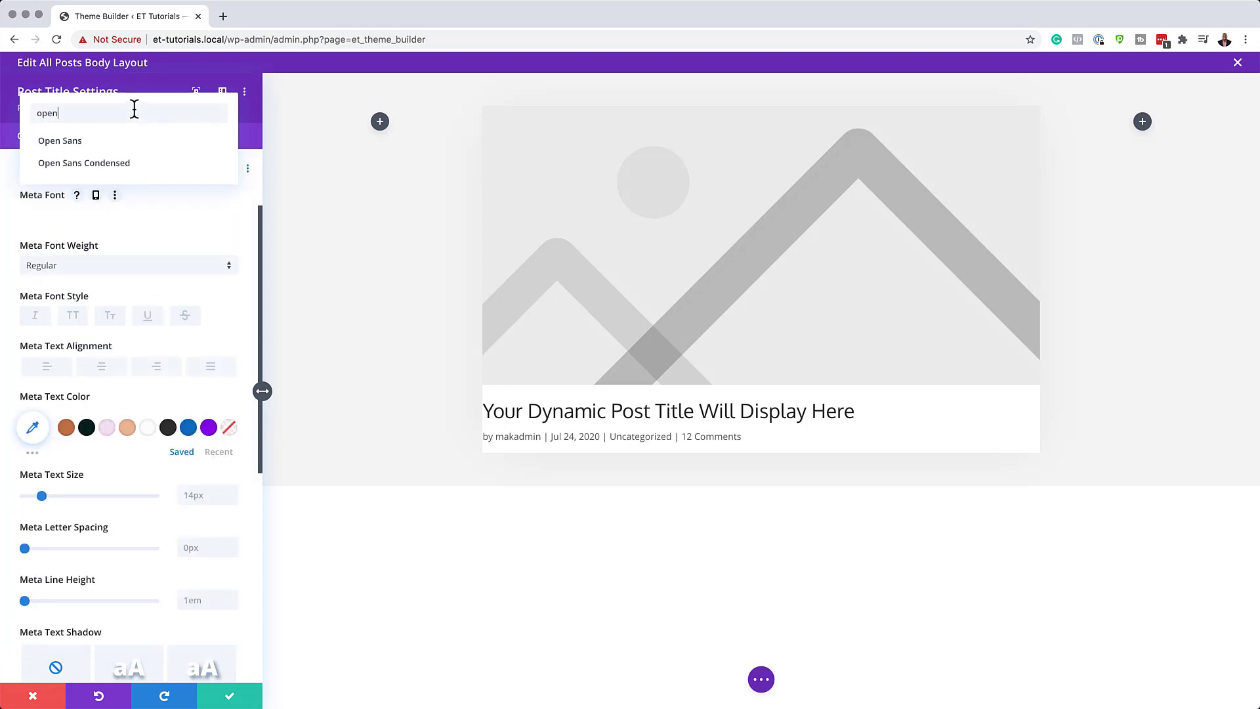
{"action": "left_click", "coordinate": [93, 141]}
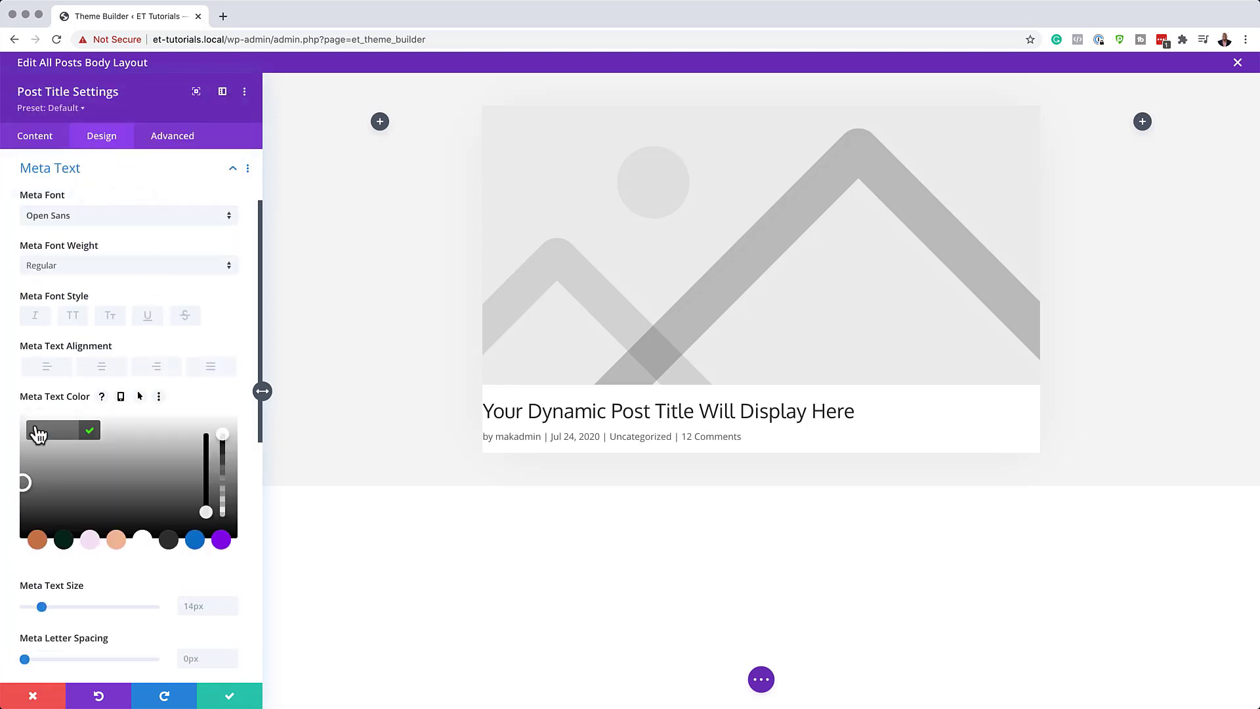
Set the meta text color to #ffc023 and the meta text size to 1vw
{"action": "left_click", "coordinate": [34, 427]}
{"action": "type", "text": "#ffc023"}
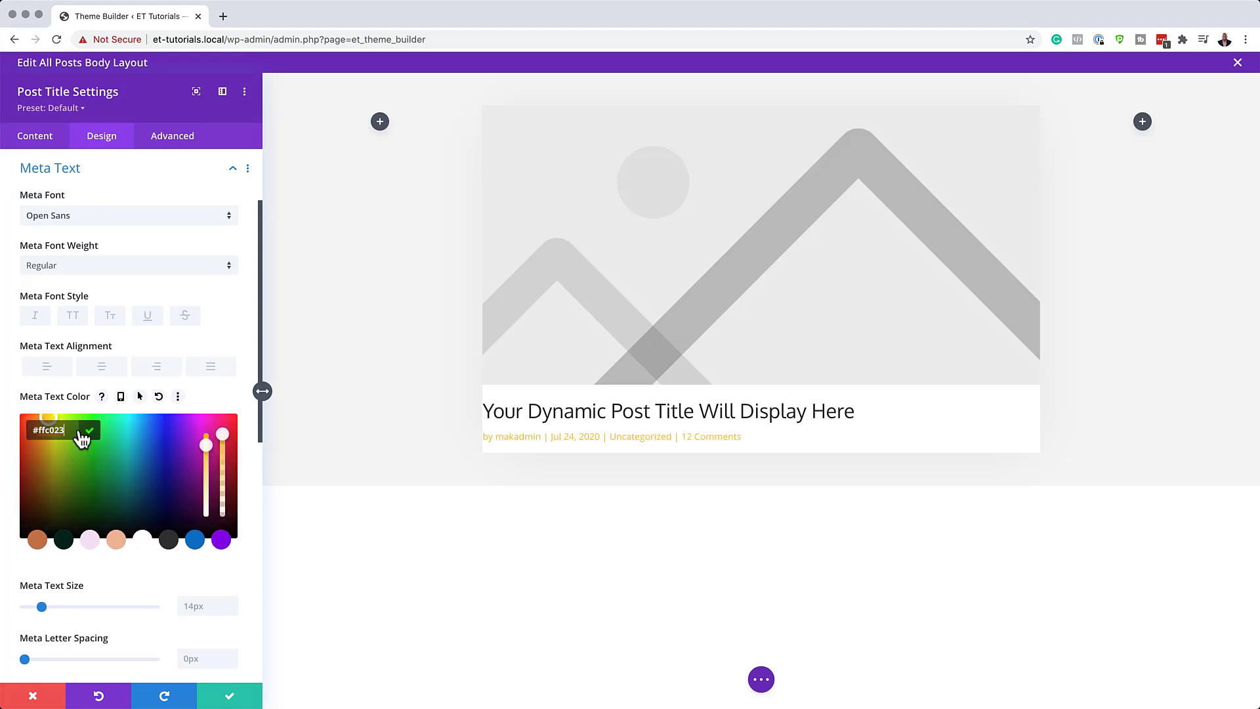
{"action": "scroll", "coordinate": [138, 487], "scroll_direction": "down", "scroll_amount": 2}
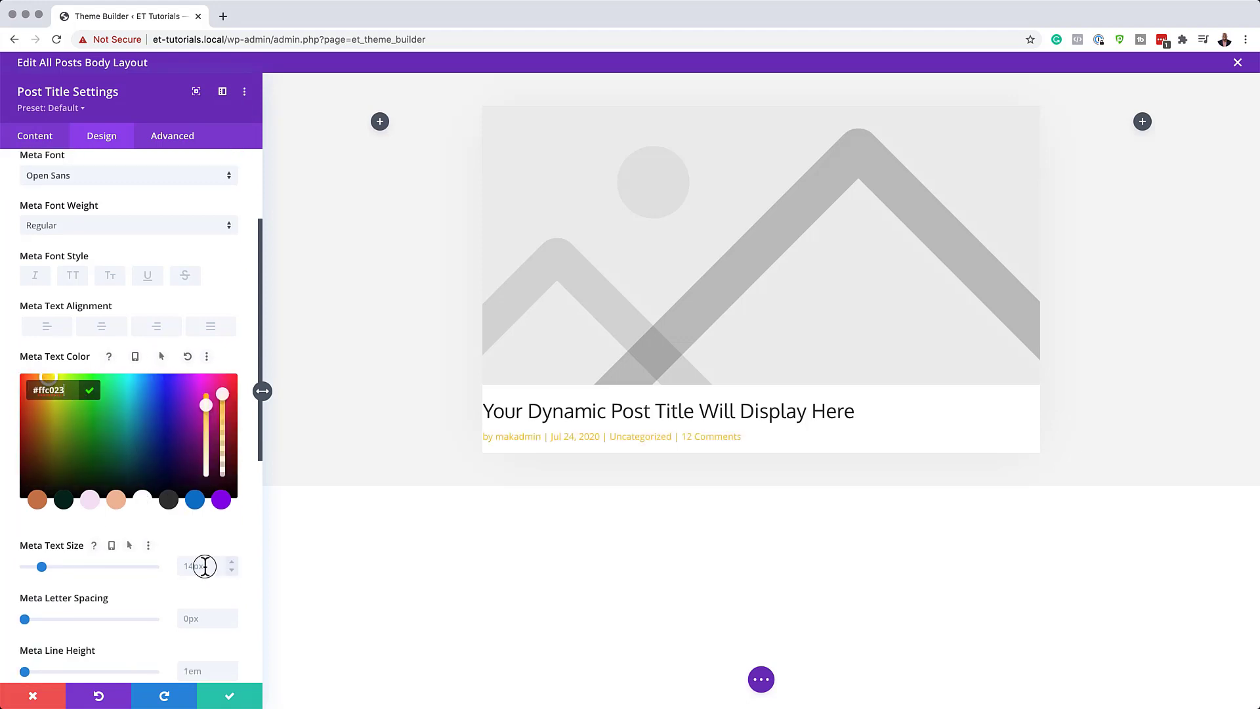
{"action": "left_click", "coordinate": [205, 566]}
{"action": "type", "text": "1vw"}
{"action": "scroll", "coordinate": [205, 566], "scroll_direction": "down", "scroll_amount": 2}
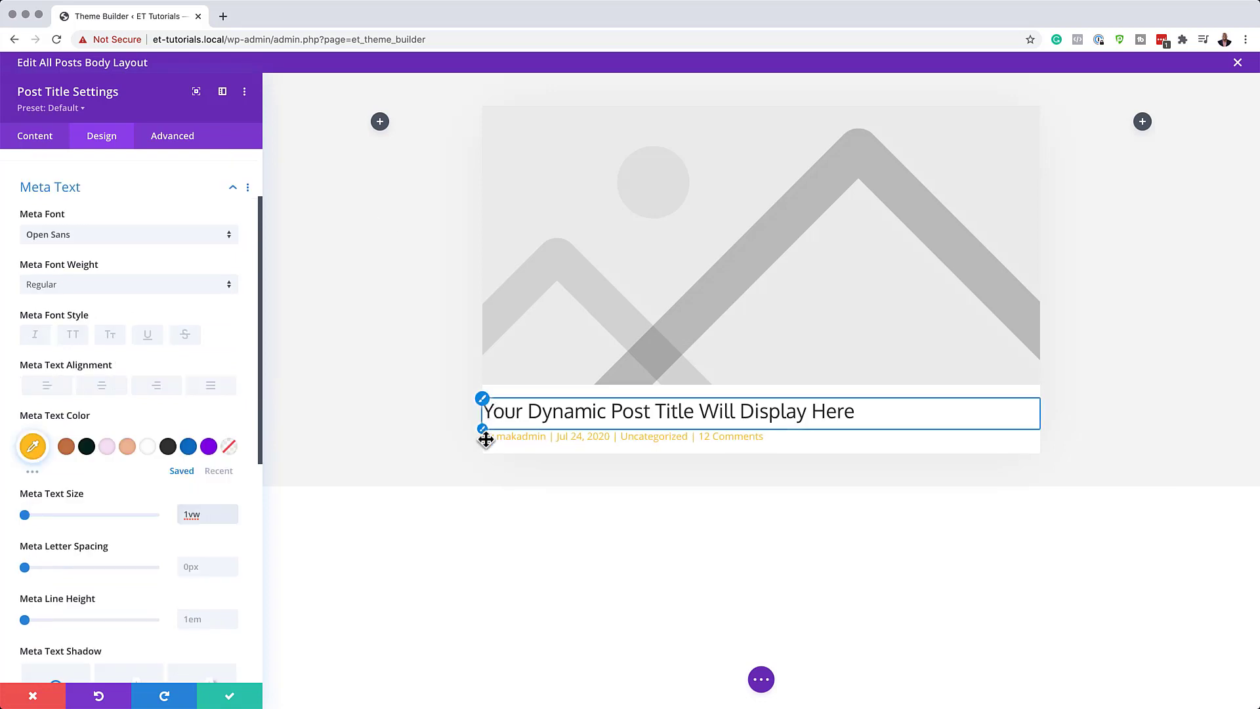
Give the Post Title module a 100px top margin and linked left and right margins of 4vw
{"action": "scroll", "coordinate": [119, 557], "scroll_direction": "down", "scroll_amount": 3}
{"action": "scroll", "coordinate": [118, 557], "scroll_direction": "down", "scroll_amount": 6}
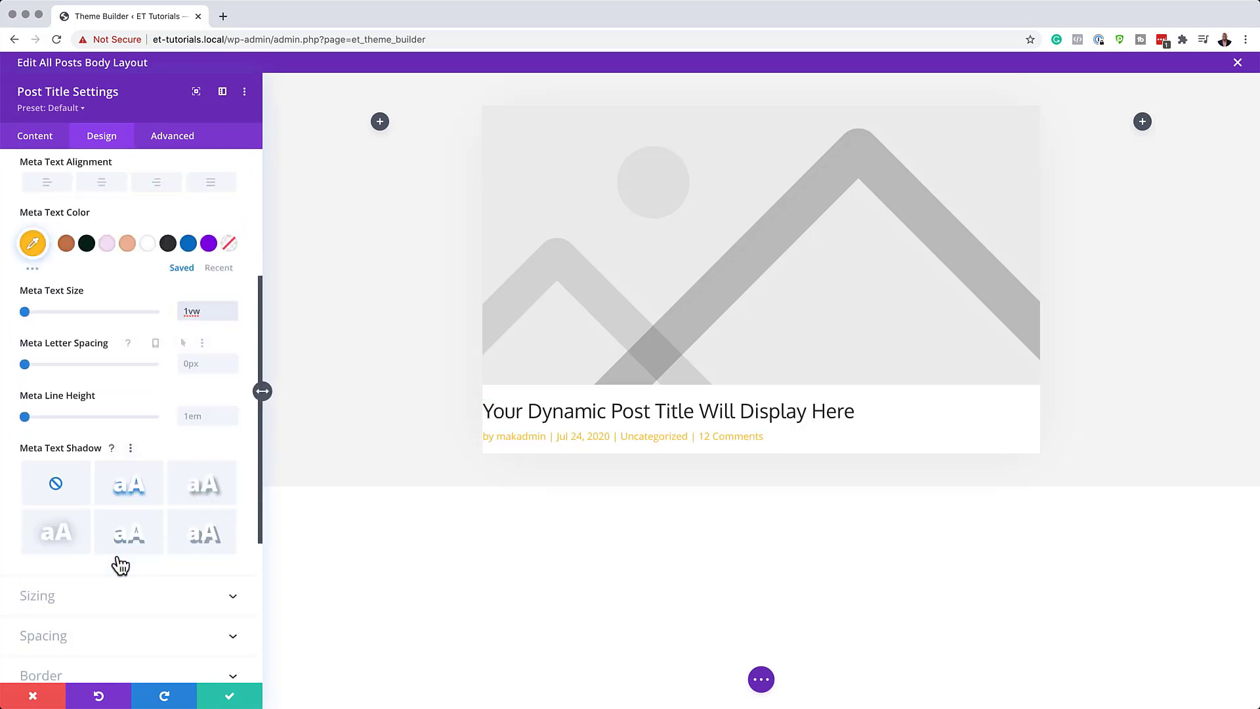
{"action": "left_click", "coordinate": [56, 570]}
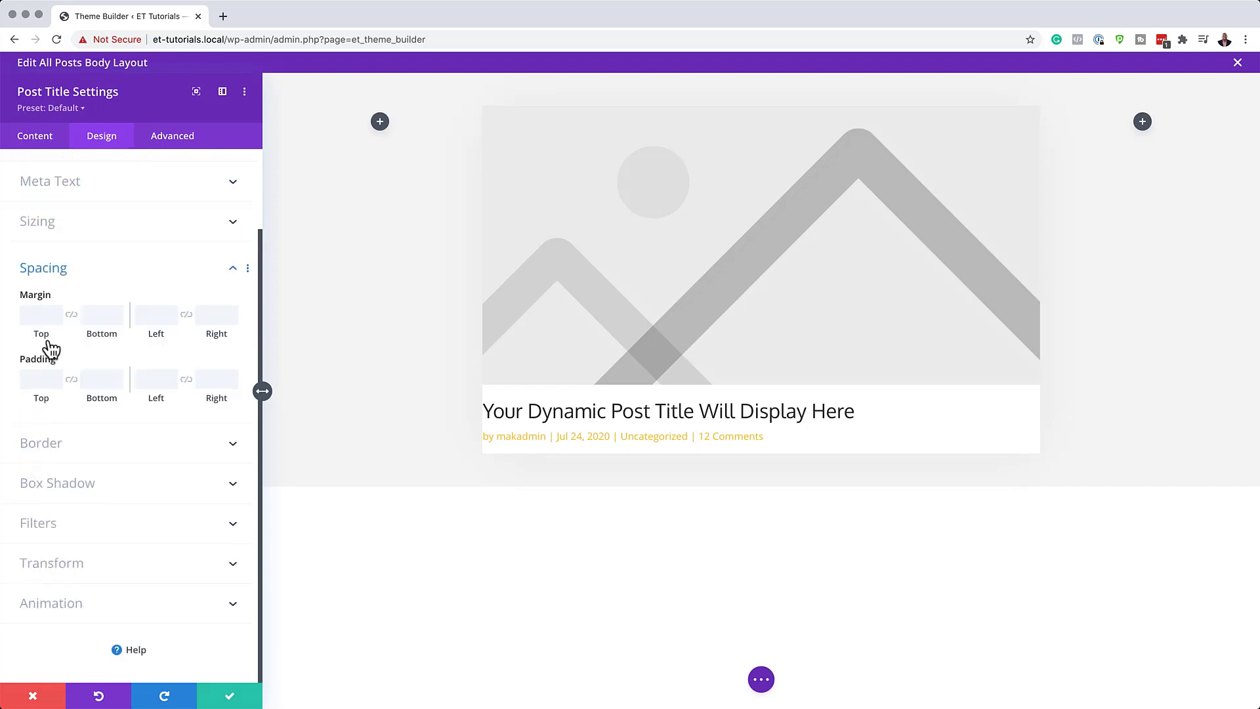
{"action": "left_click", "coordinate": [42, 316]}
{"action": "type", "text": "100"}
{"action": "key", "text": "Return"}
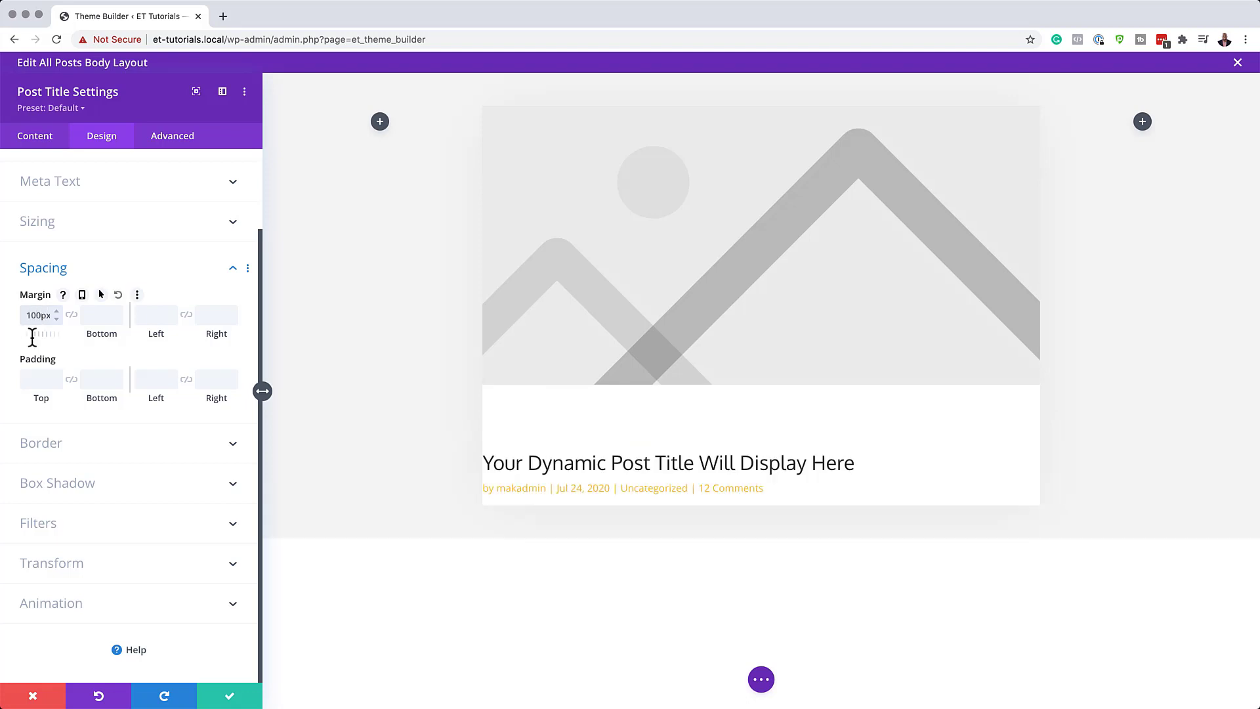
{"action": "left_click", "coordinate": [154, 315]}
{"action": "type", "text": "4vw"}
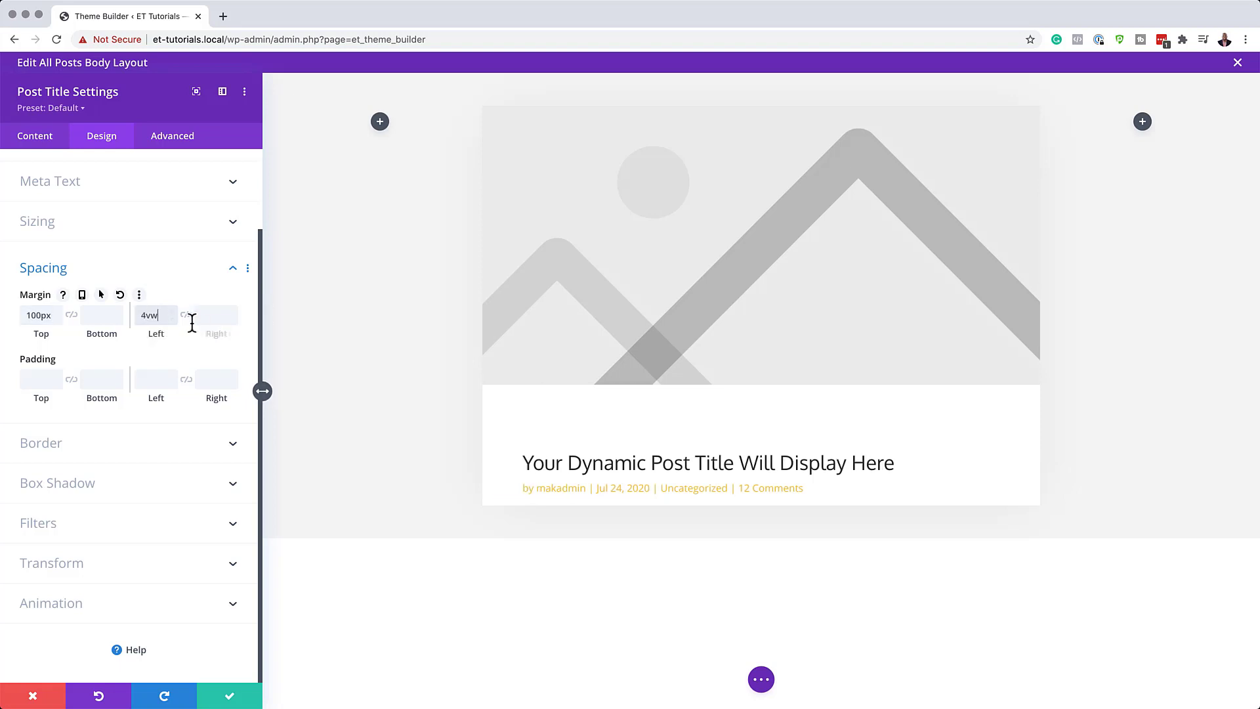
{"action": "left_click", "coordinate": [187, 316]}
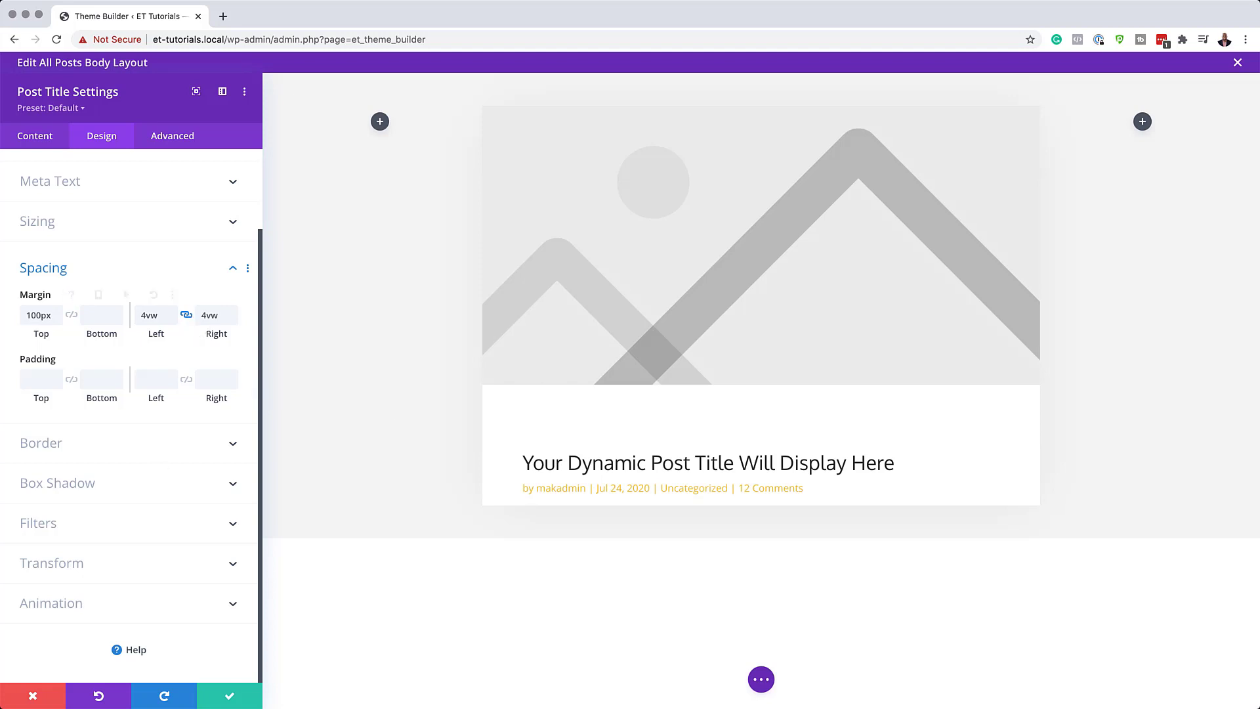
Add the custom CSS "margin-bottom: 20px;" to the Title element and save the Post Title module's settings
{"action": "left_click", "coordinate": [184, 136]}
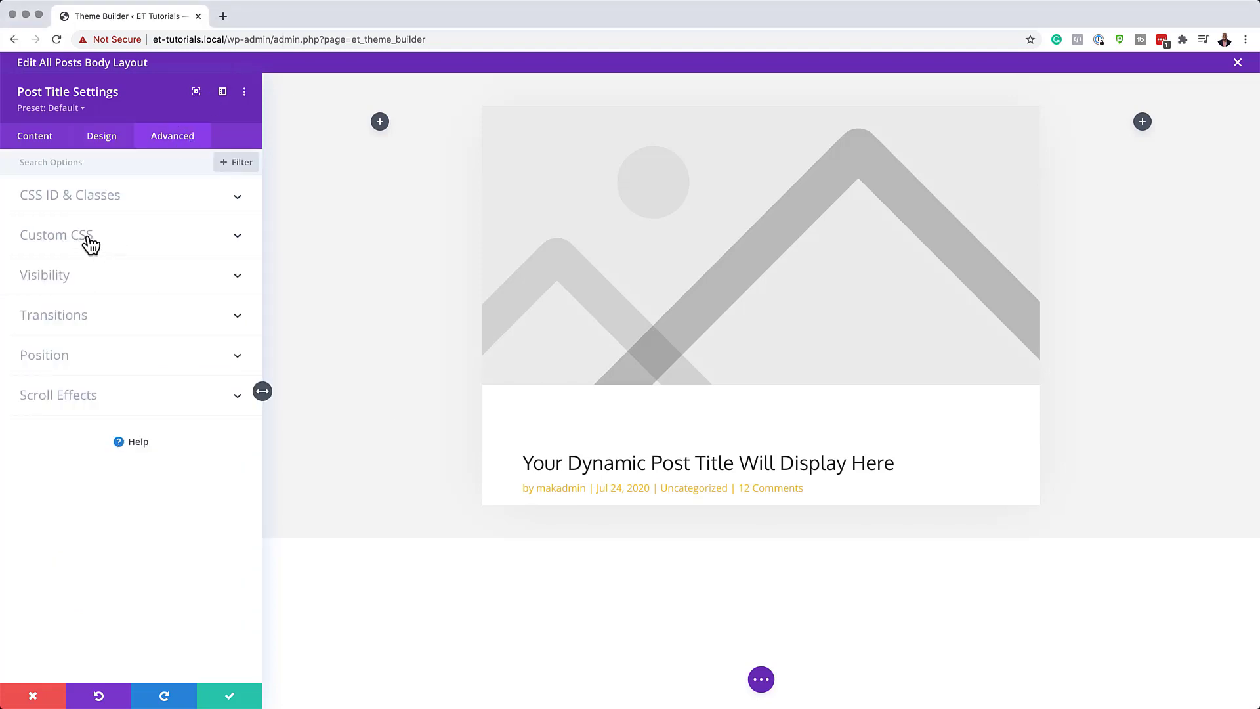
{"action": "left_click", "coordinate": [90, 242]}
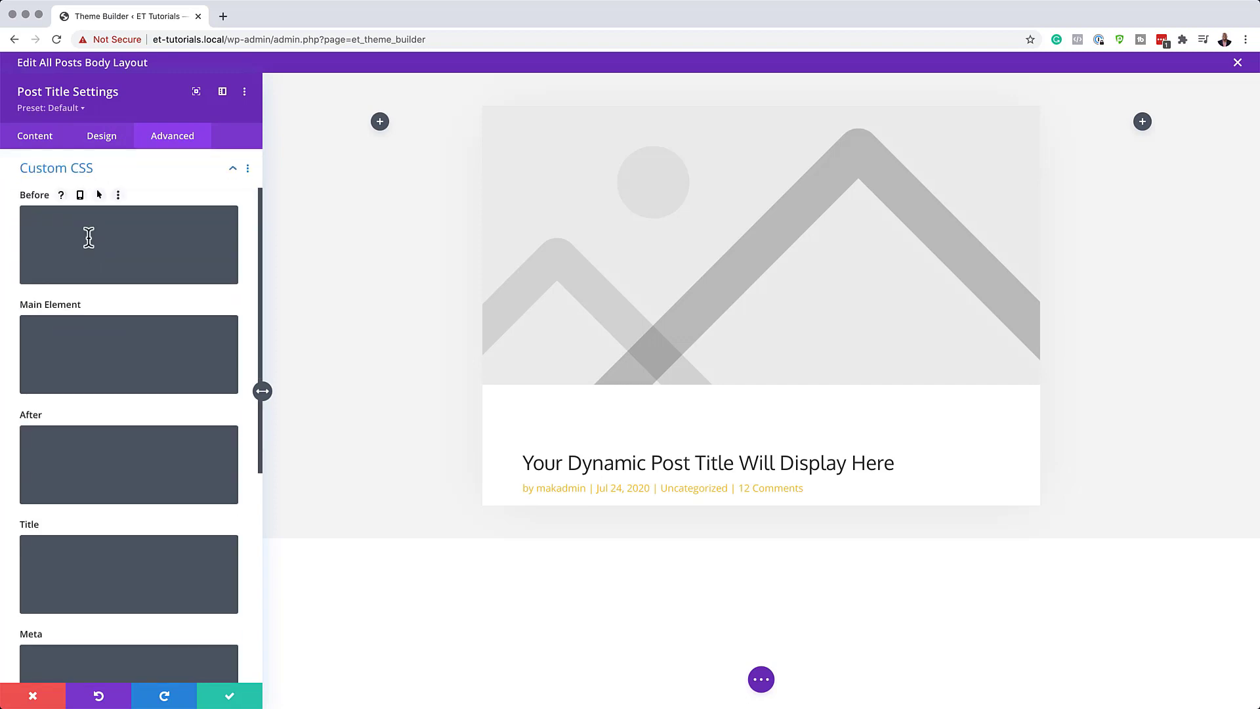
{"action": "left_click", "coordinate": [86, 550]}
{"action": "type", "text": "margin-bottom: 20px;"}
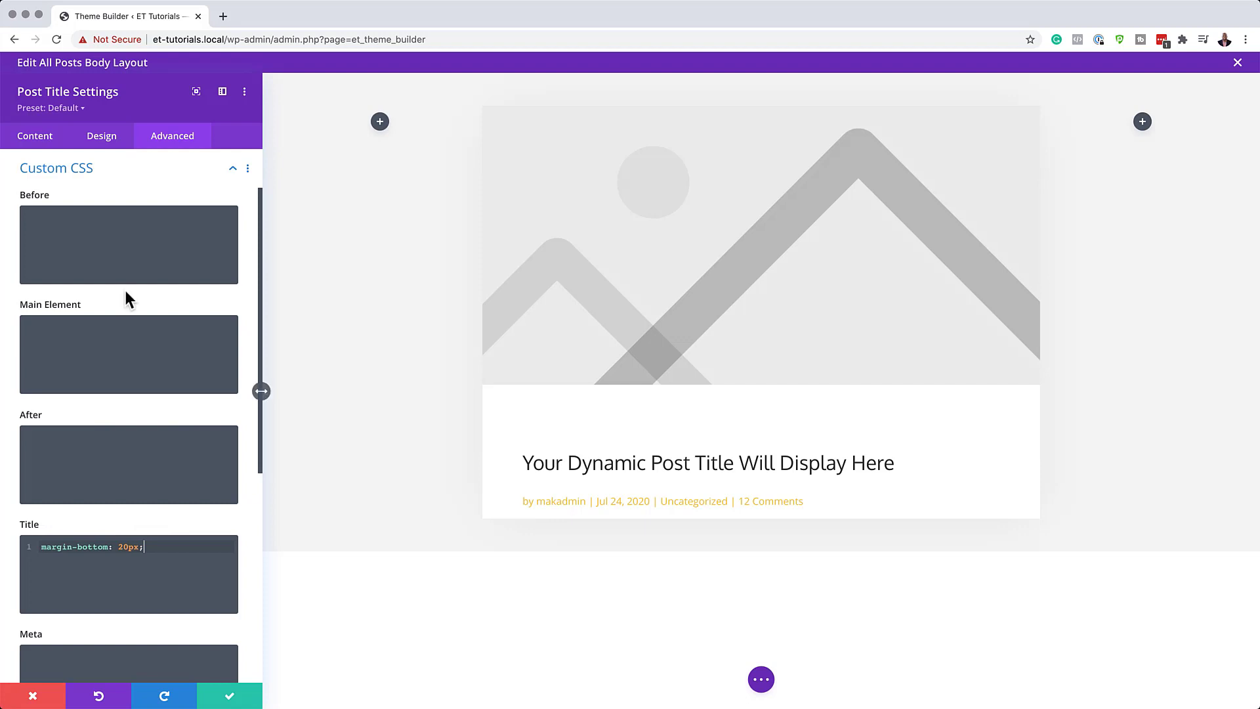
{"action": "left_click", "coordinate": [229, 699]}
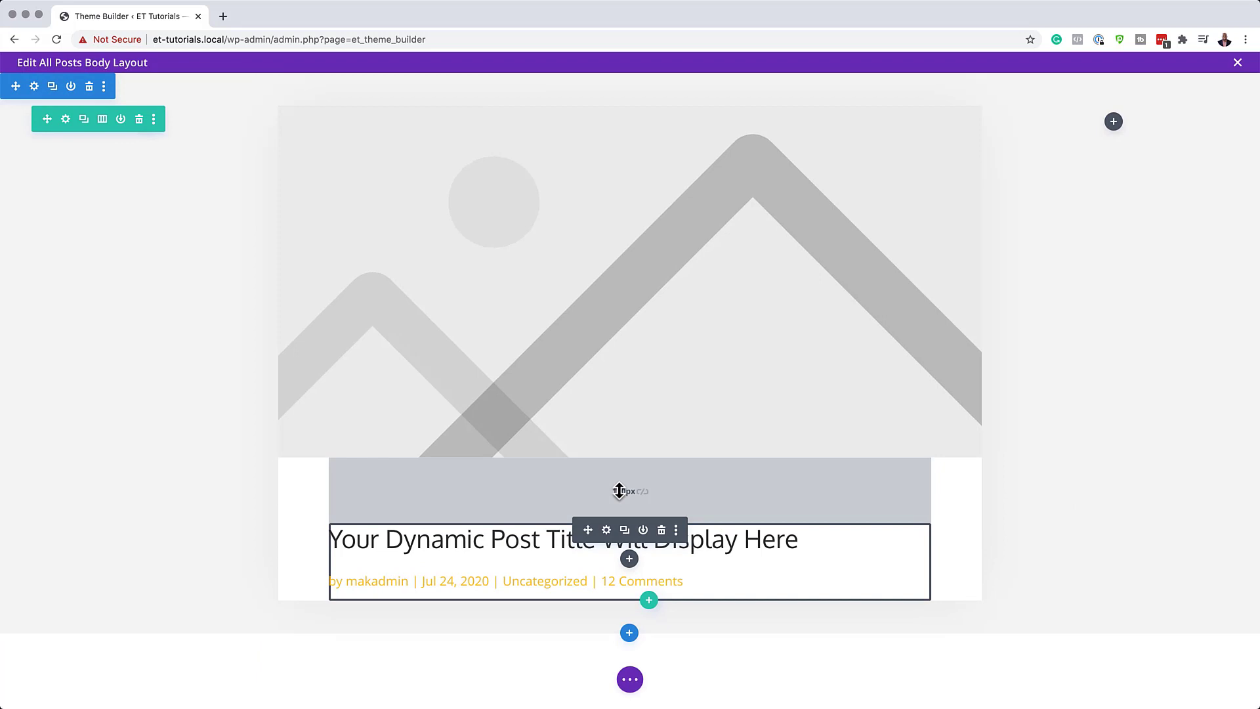
Insert a Post Content module below the Post Title module in the middle column
{"action": "left_click", "coordinate": [624, 557]}
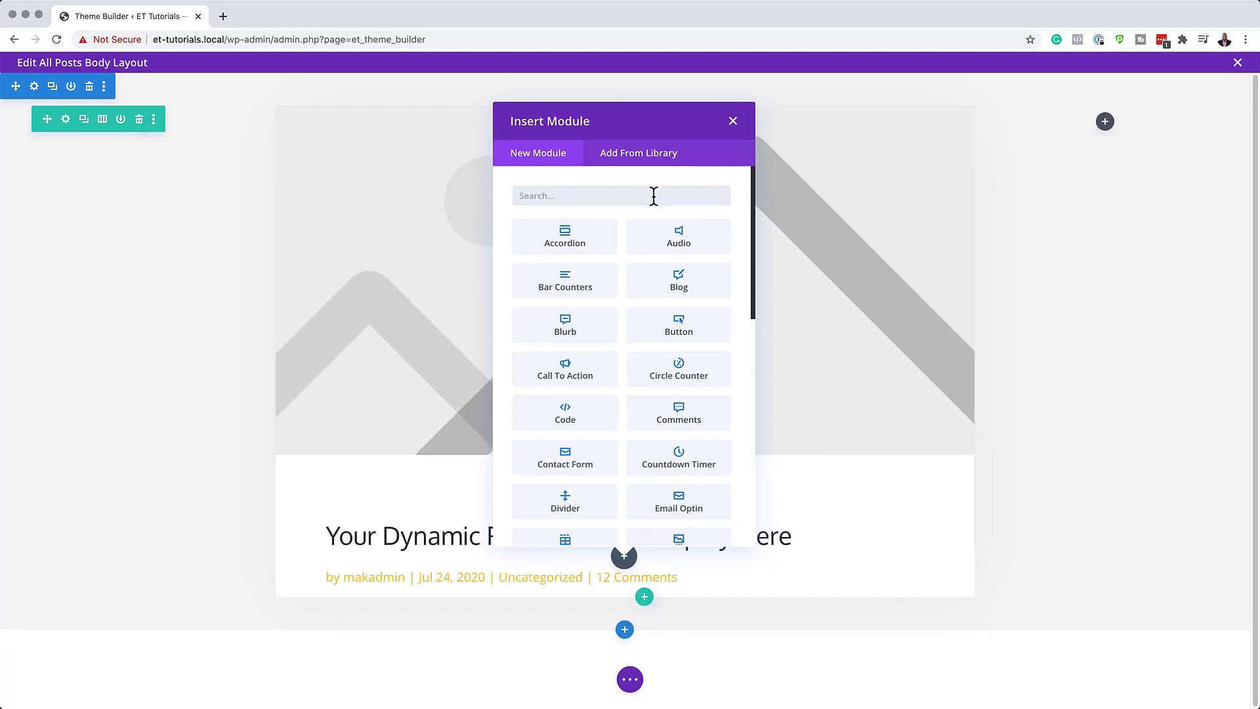
{"action": "type", "text": "po"}
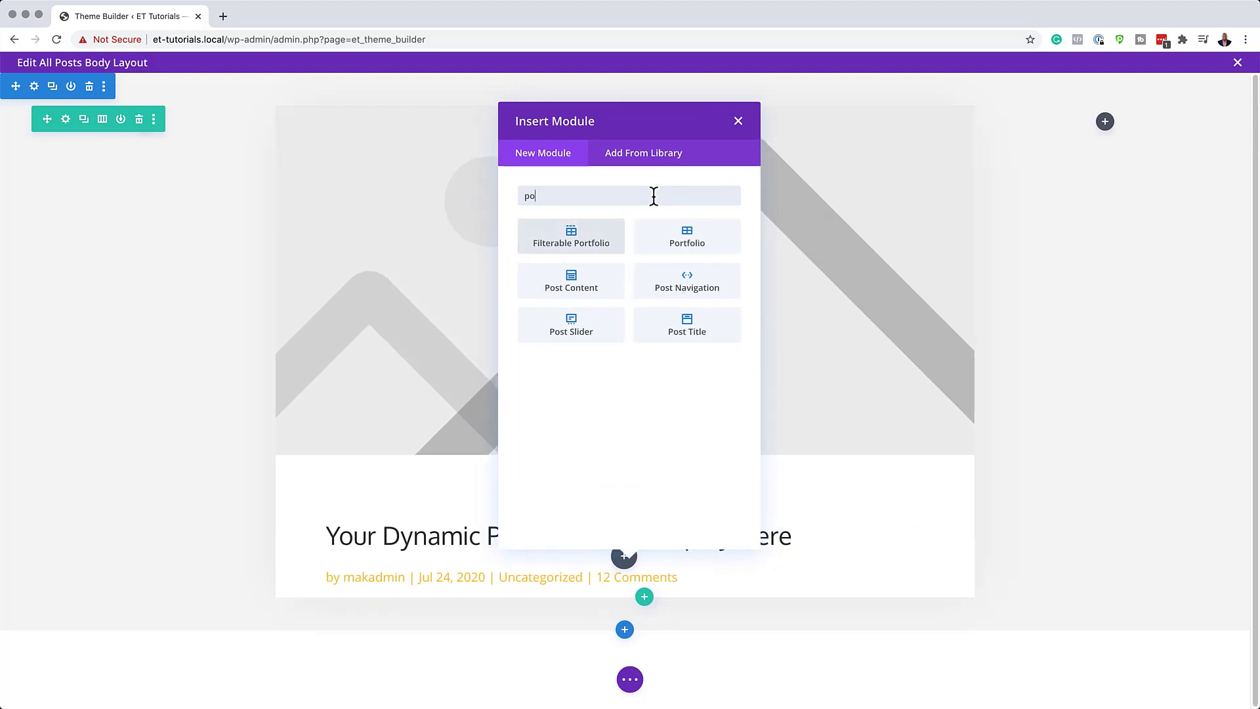
{"action": "left_click", "coordinate": [576, 296]}
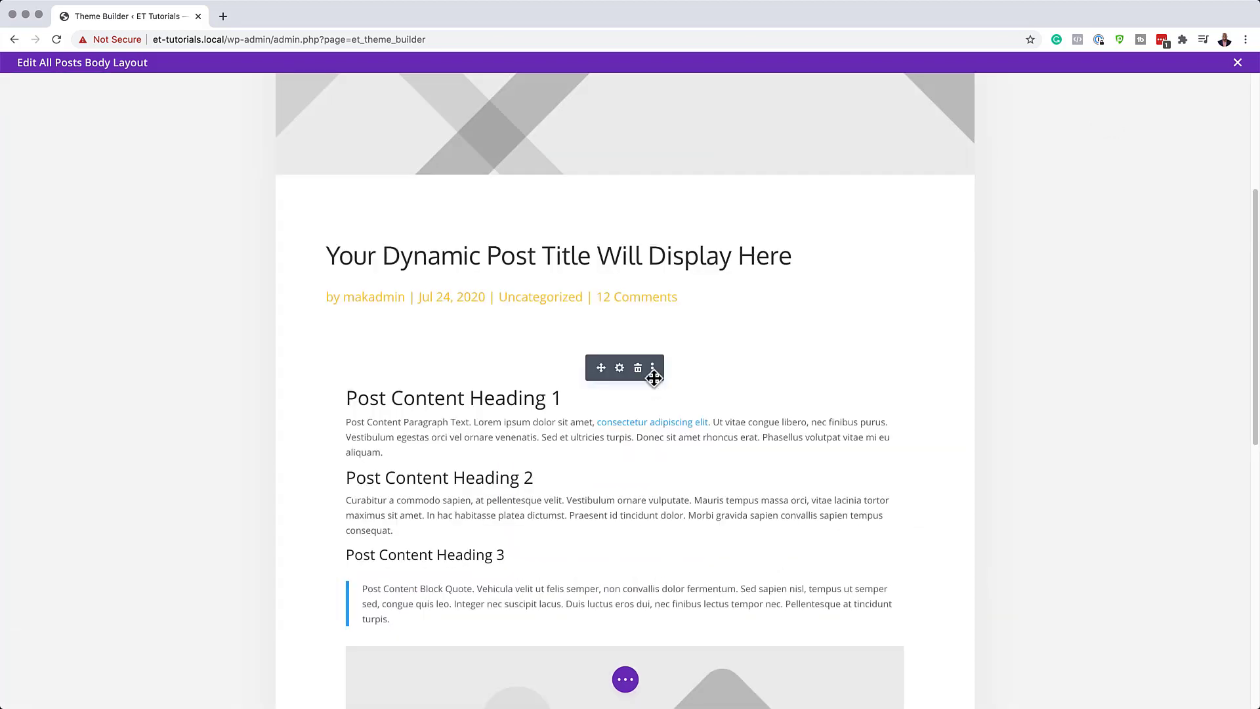
Set the Post Content module's body text to the Open Sans font, 0.9vw text size and 2.2em line height
{"action": "left_click", "coordinate": [620, 369]}
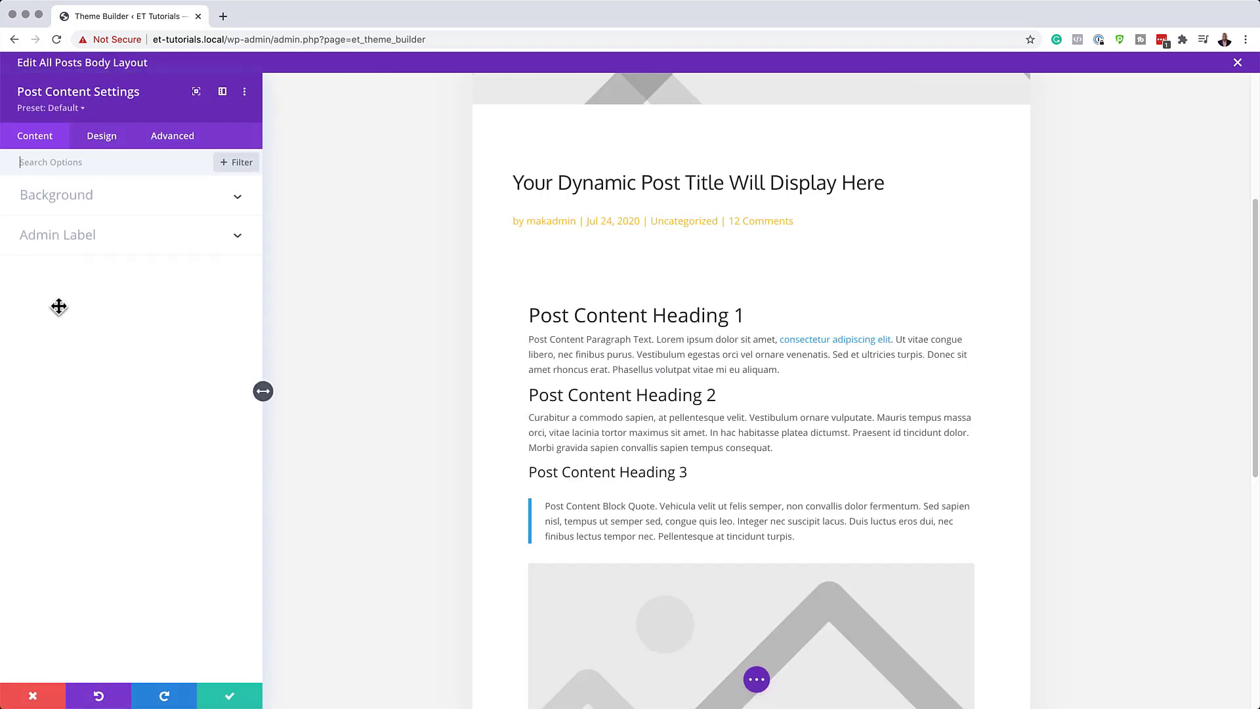
{"action": "left_click", "coordinate": [101, 136]}
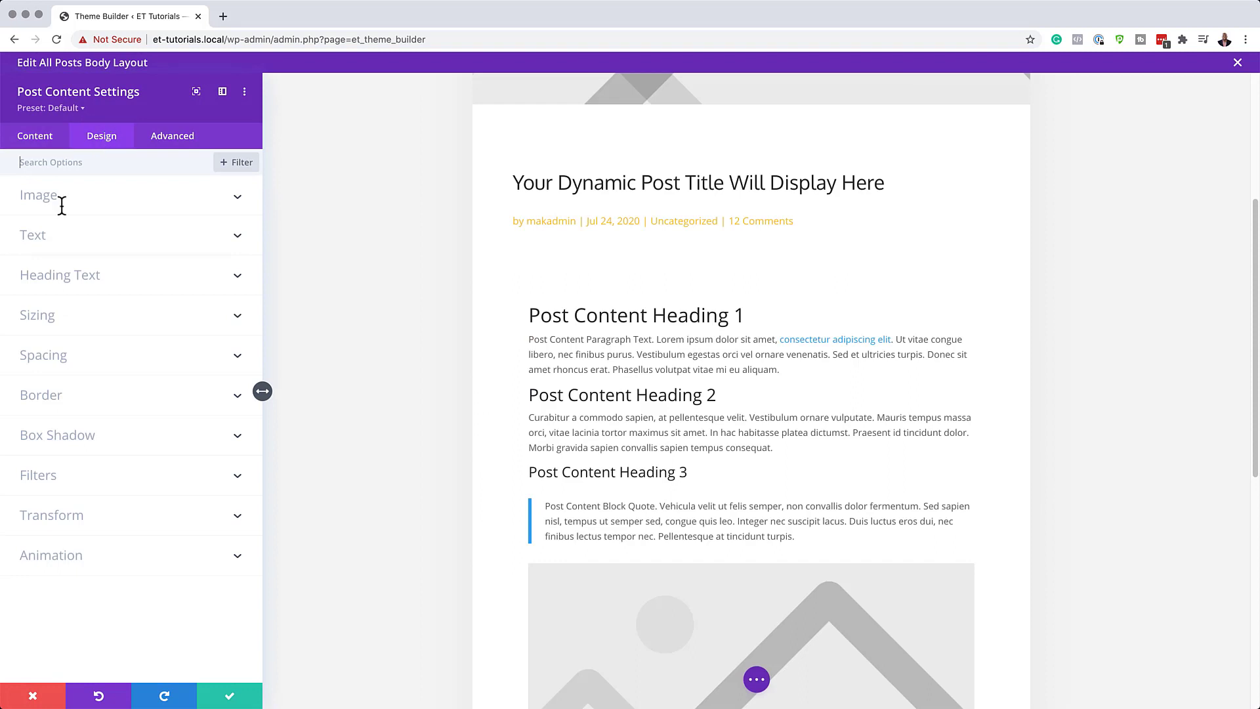
{"action": "left_click", "coordinate": [42, 241]}
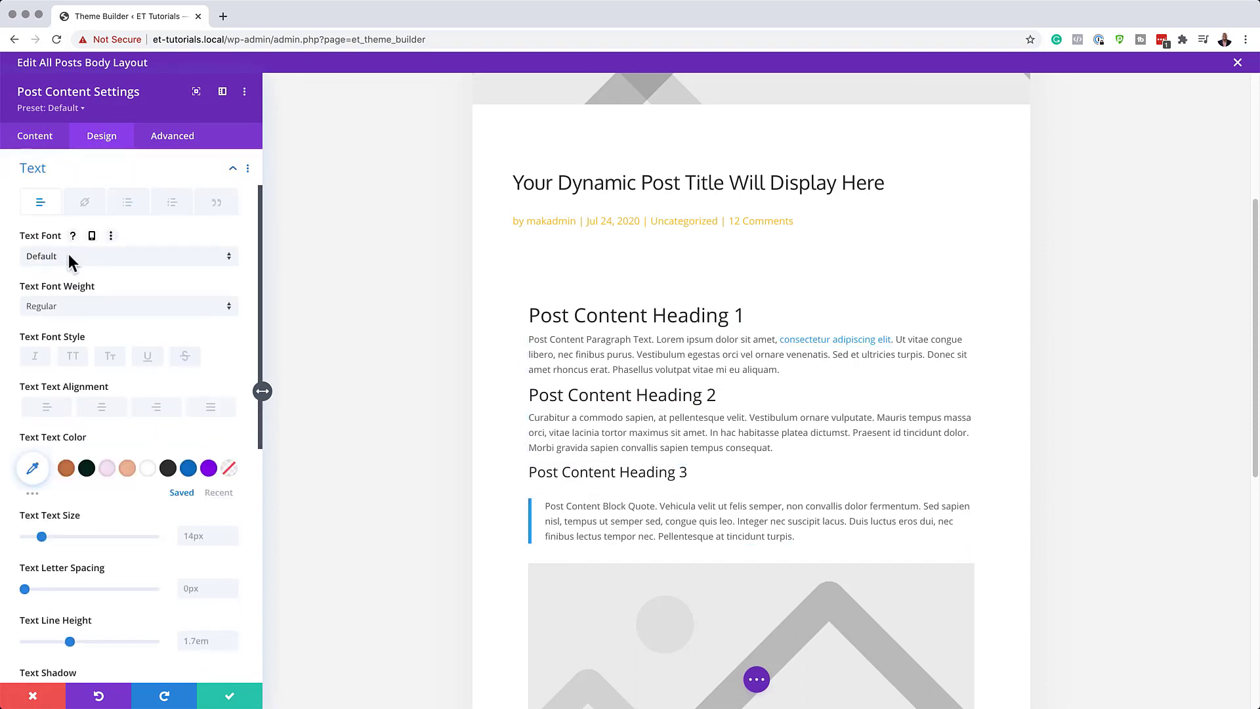
{"action": "left_click", "coordinate": [71, 260]}
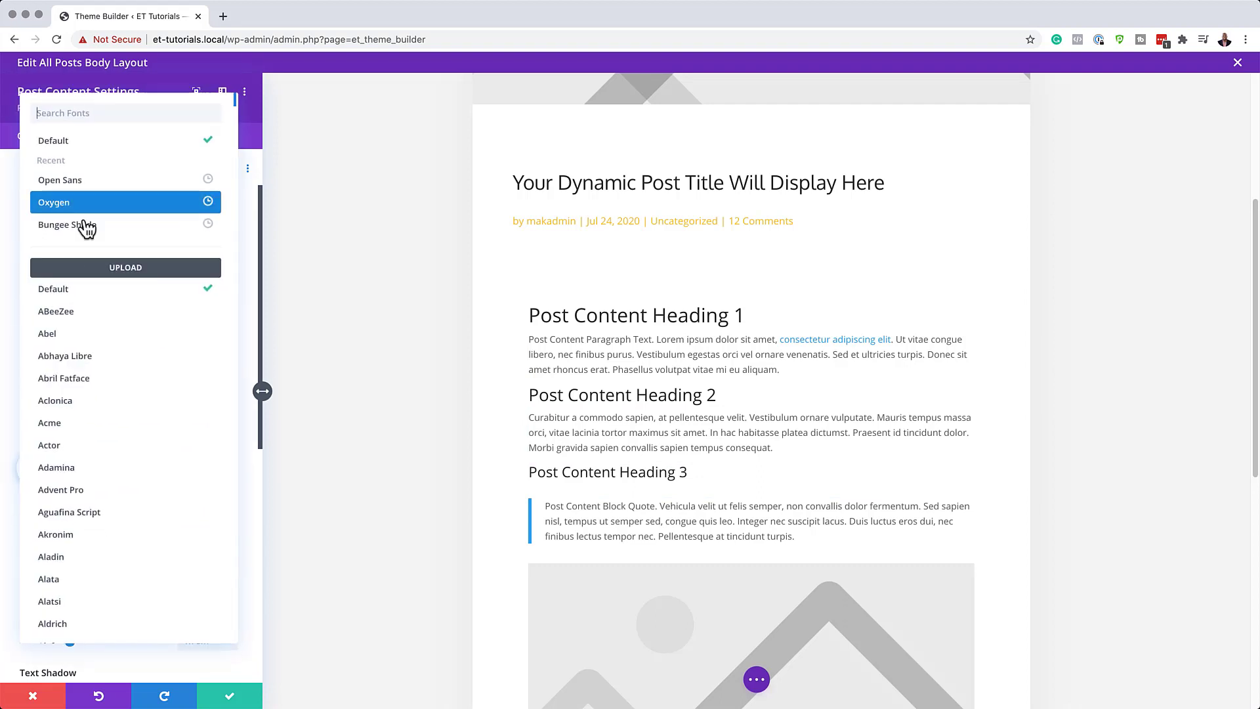
{"action": "left_click", "coordinate": [96, 187]}
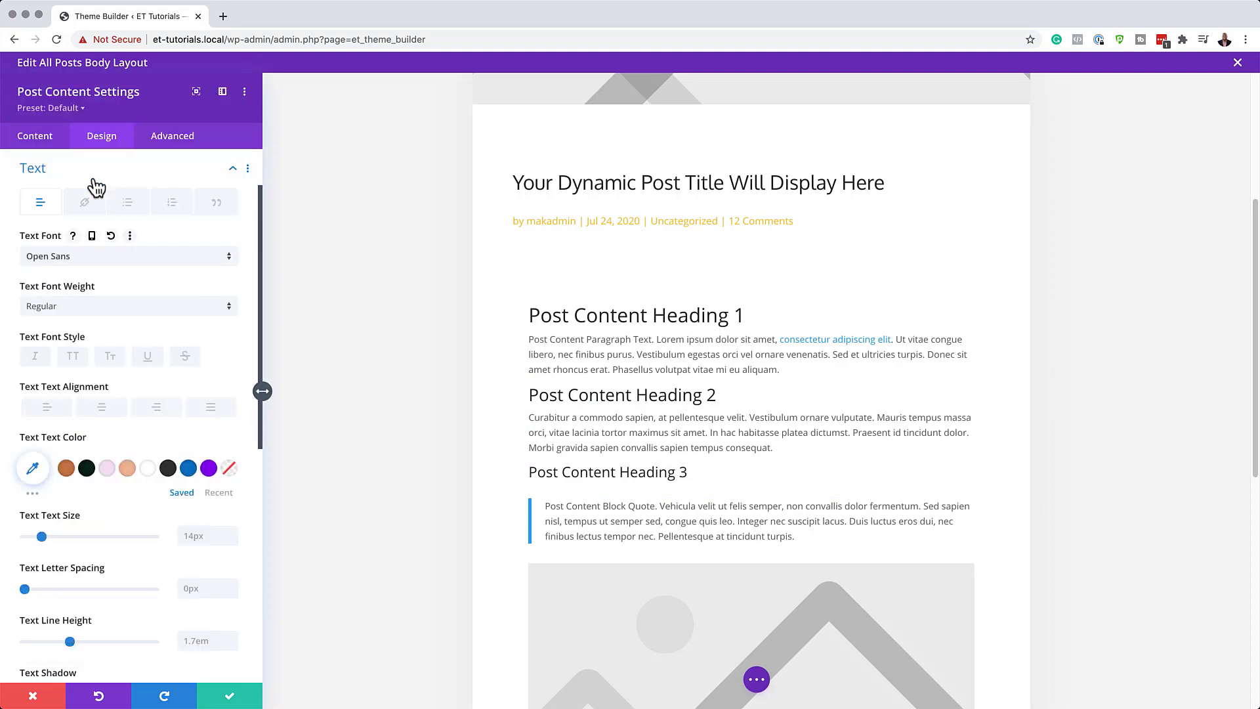
{"action": "left_click", "coordinate": [201, 533]}
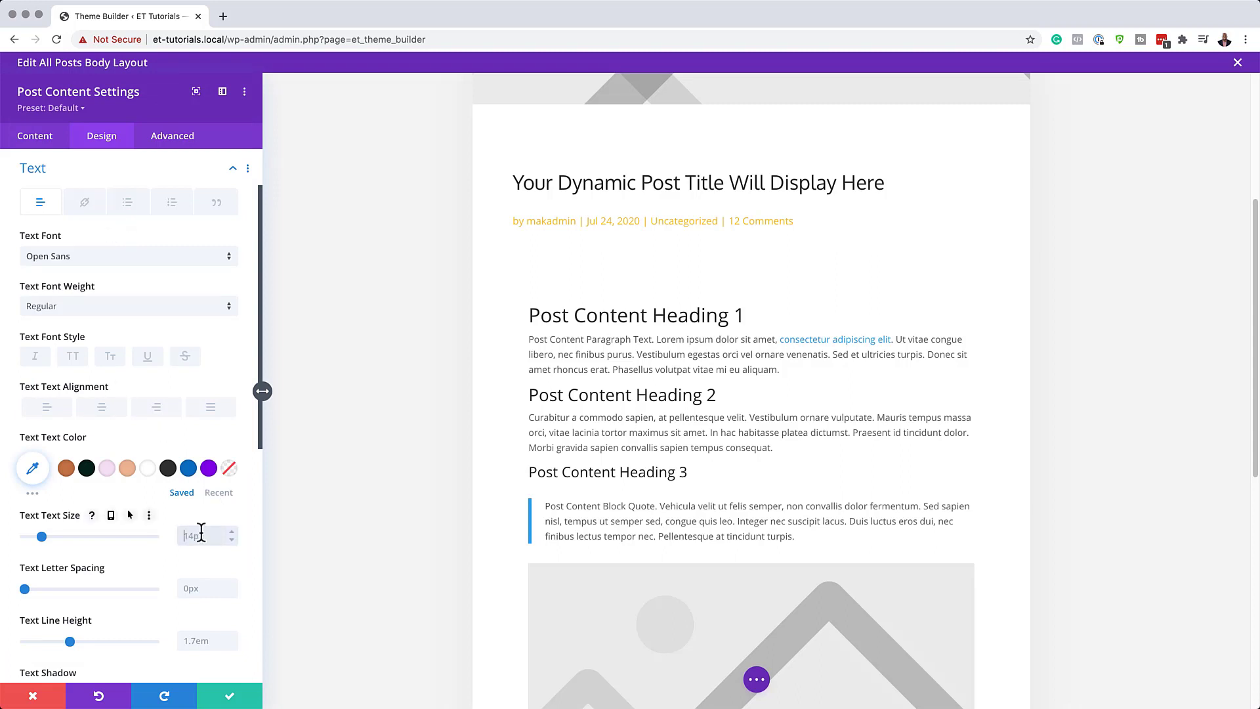
{"action": "type", "text": "0.9vw"}
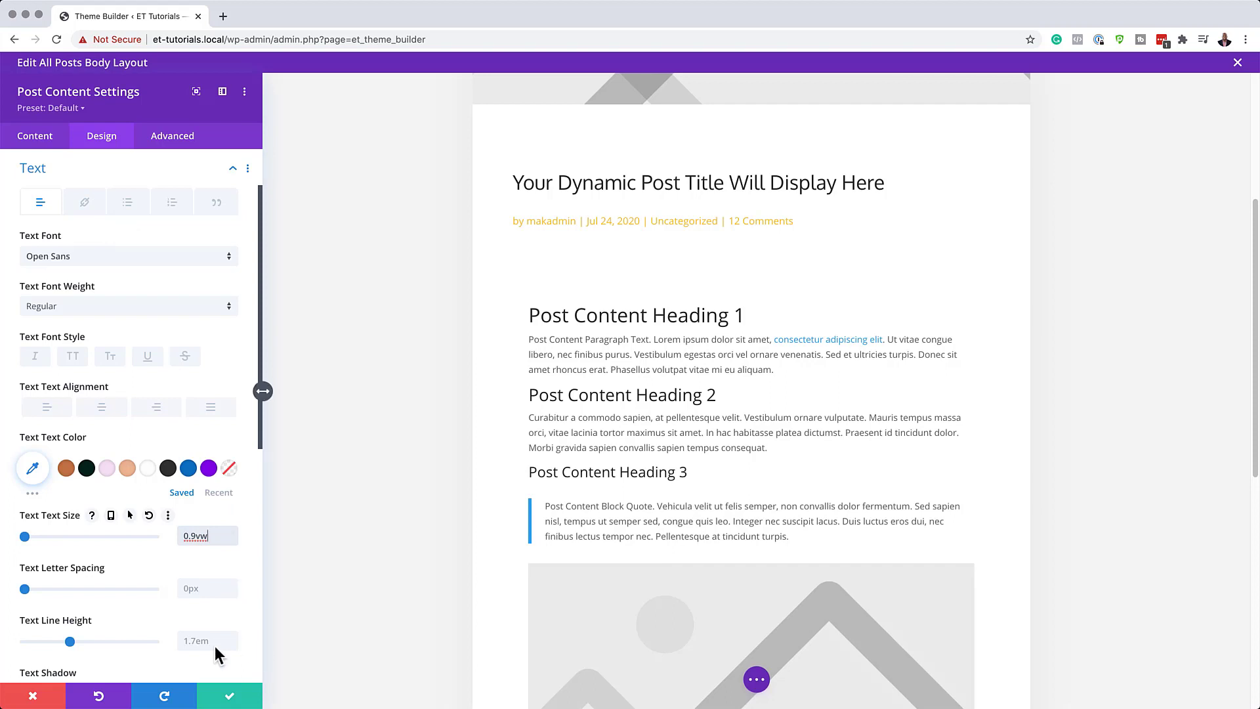
{"action": "left_click", "coordinate": [204, 641]}
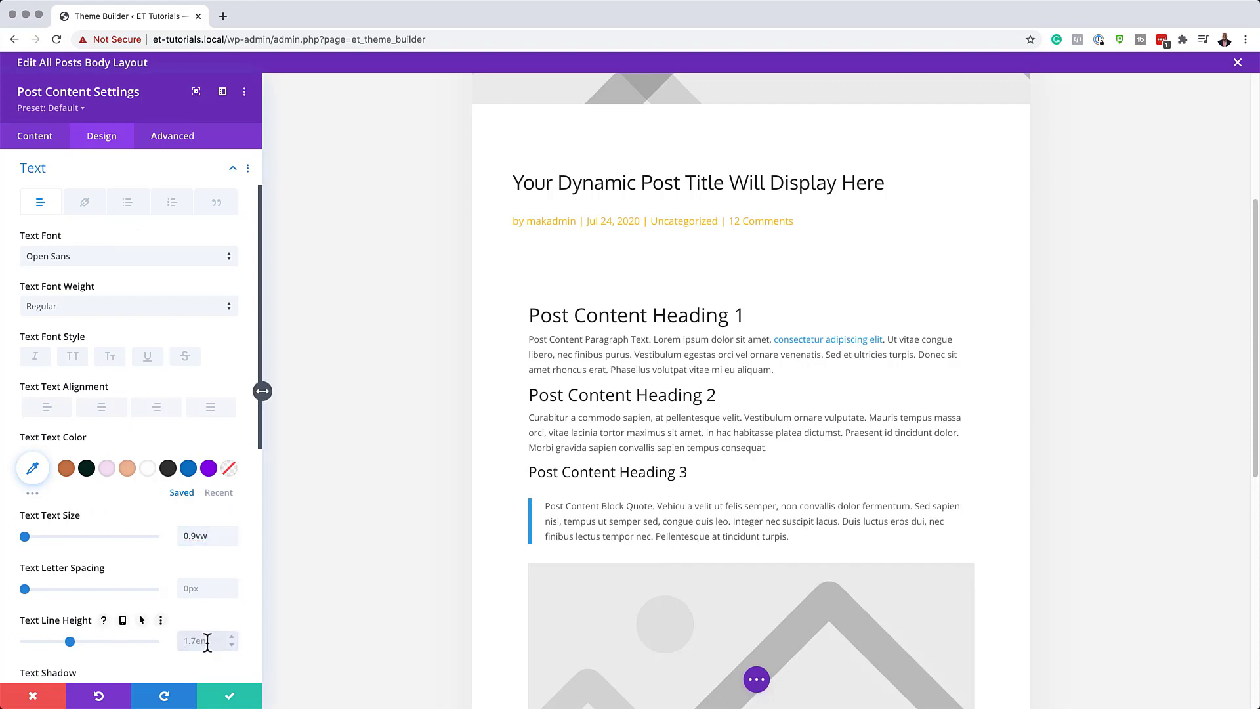
{"action": "type", "text": "2.2em"}
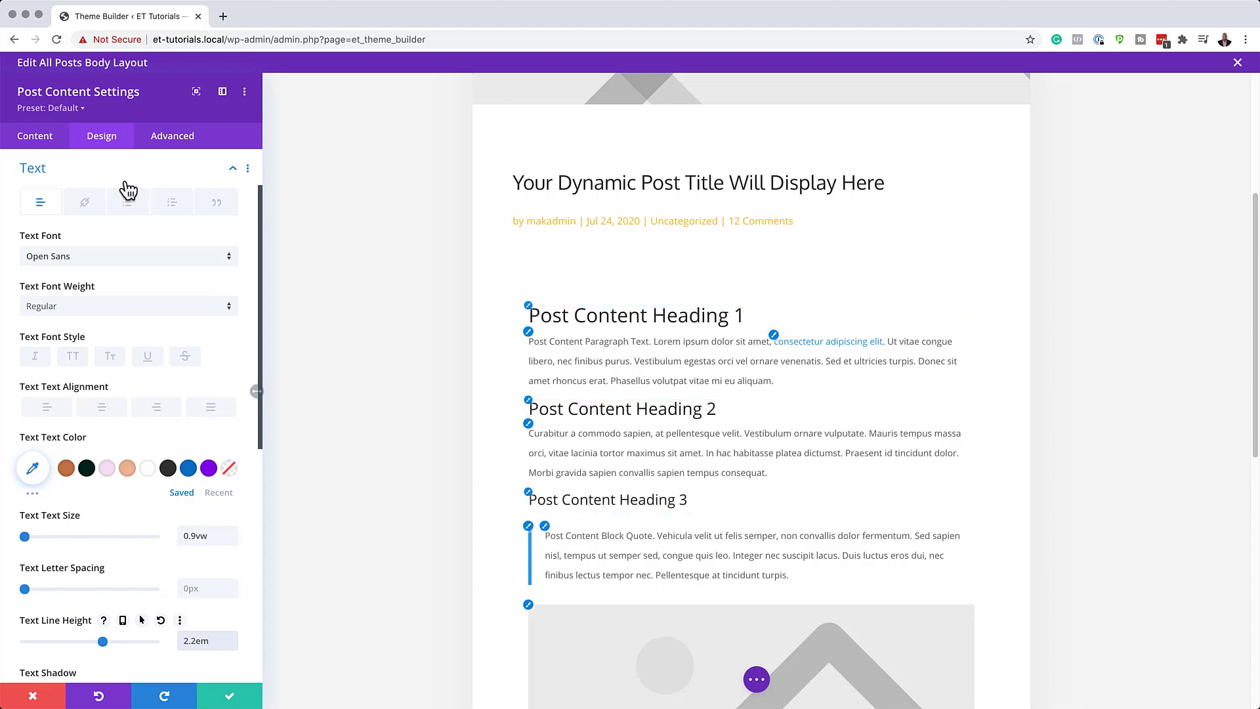
Set the Post Content module's Heading 1 font to Oxygen
{"action": "scroll", "coordinate": [156, 282], "scroll_direction": "down", "scroll_amount": 5}
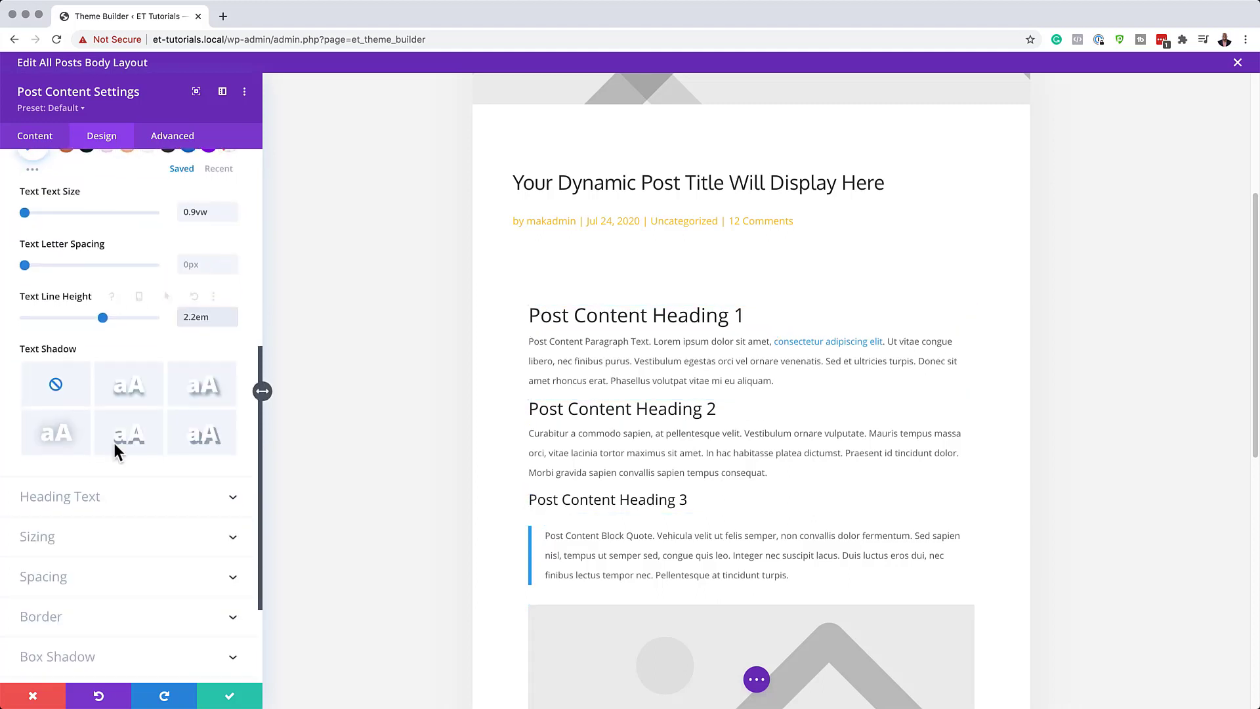
{"action": "left_click", "coordinate": [88, 500]}
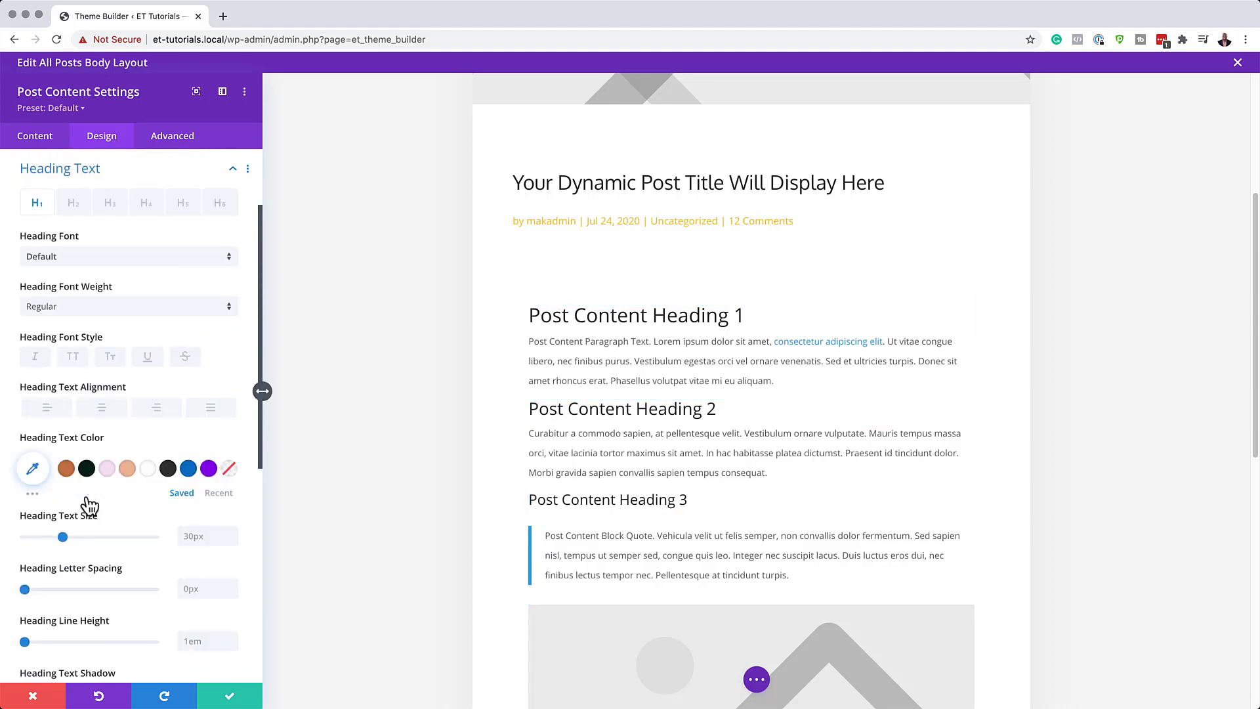
{"action": "left_click", "coordinate": [109, 263]}
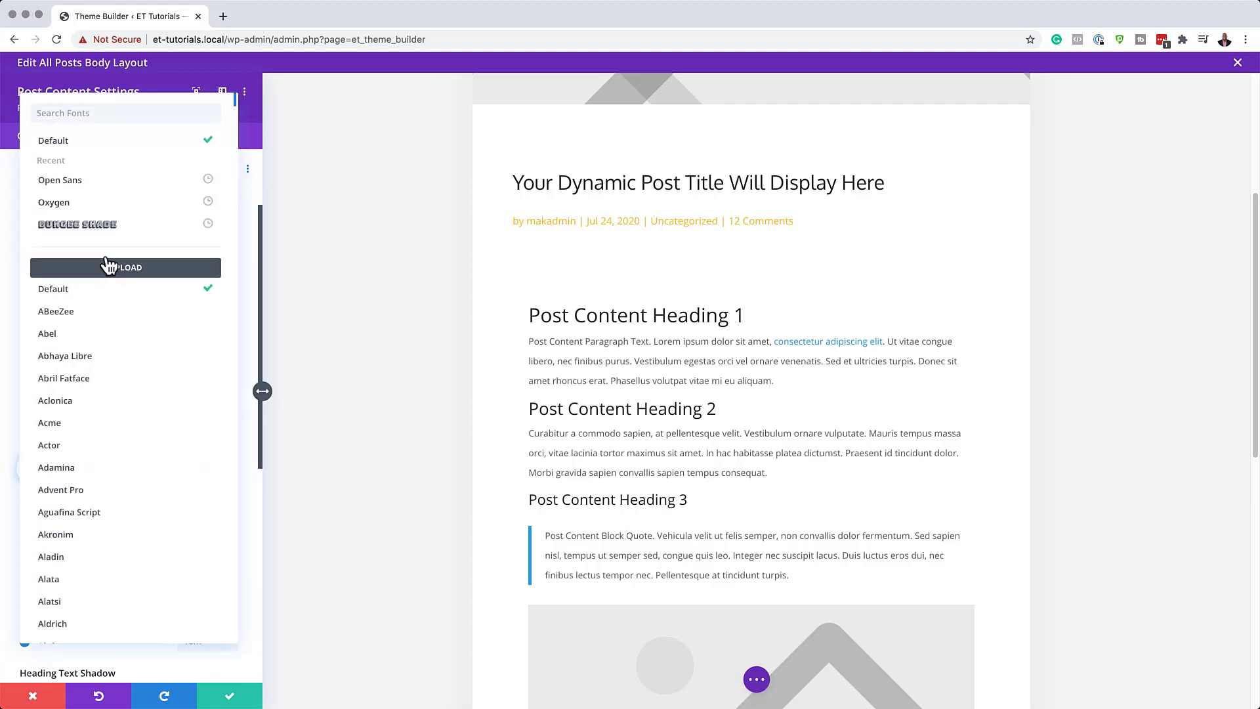
{"action": "left_click", "coordinate": [115, 209]}
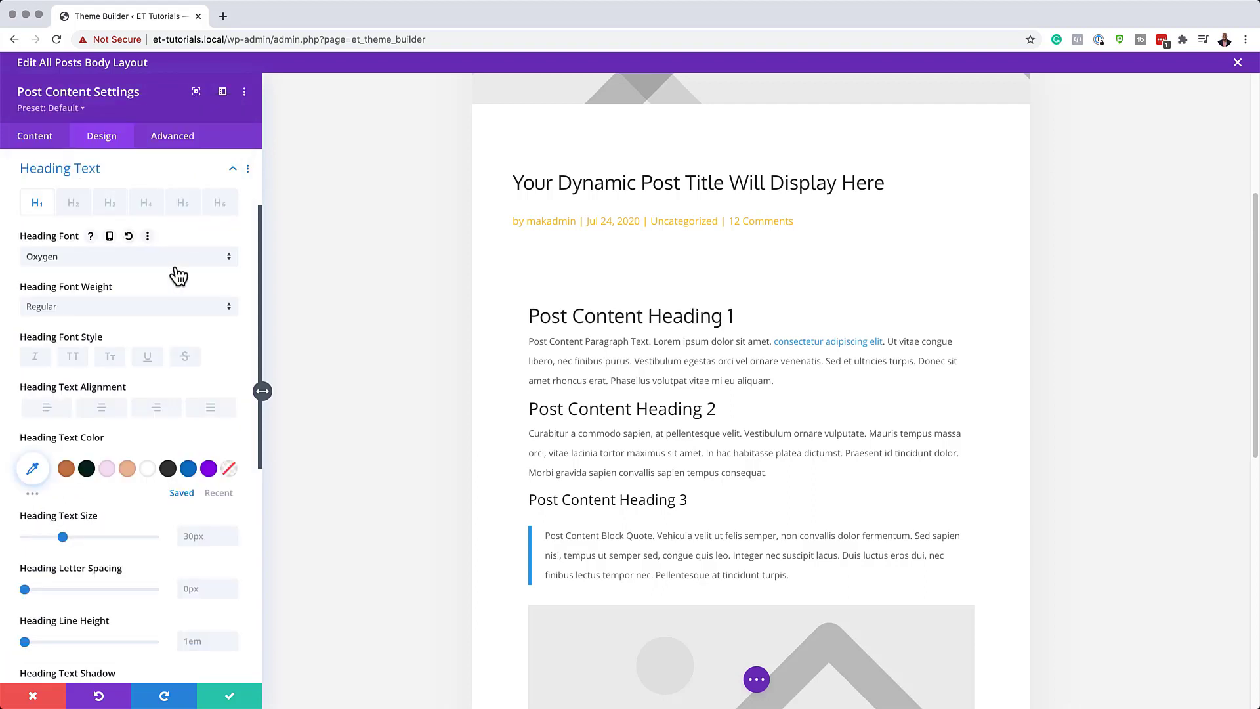
Set the Post Content module's Heading 2 font to Oxygen and its text size to 1.5vw
{"action": "left_click", "coordinate": [74, 205]}
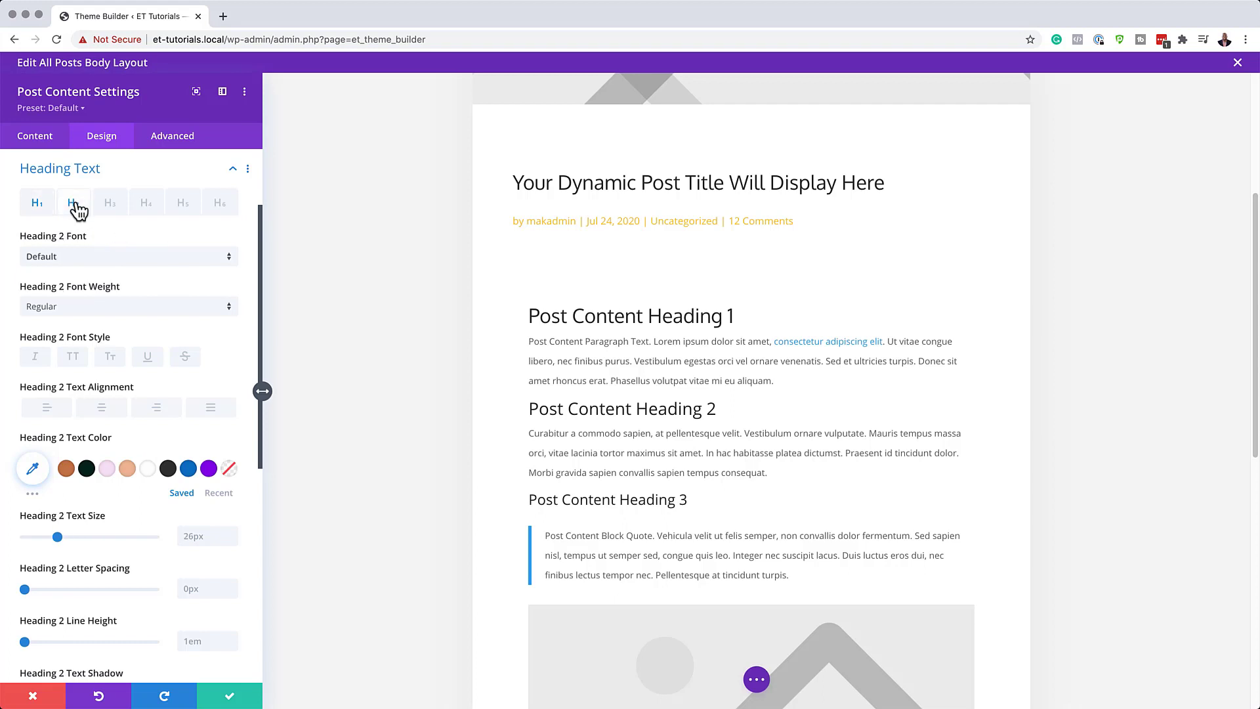
{"action": "left_click", "coordinate": [107, 263]}
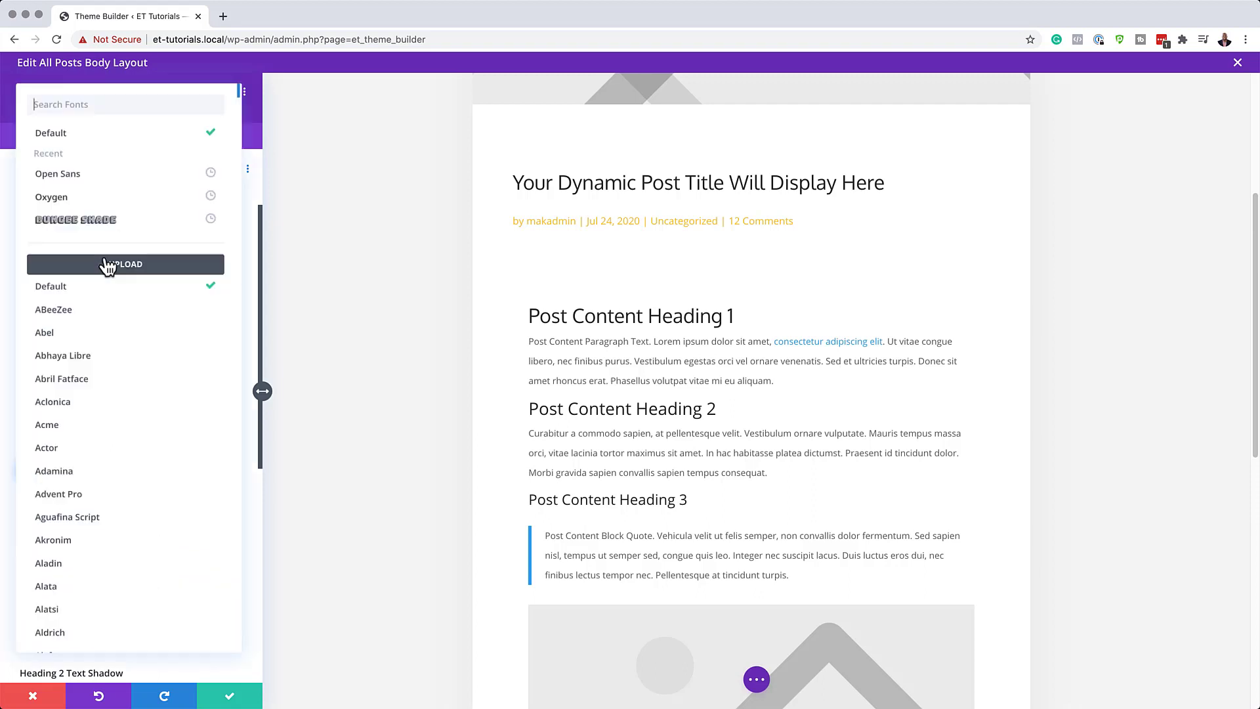
{"action": "left_click", "coordinate": [137, 205]}
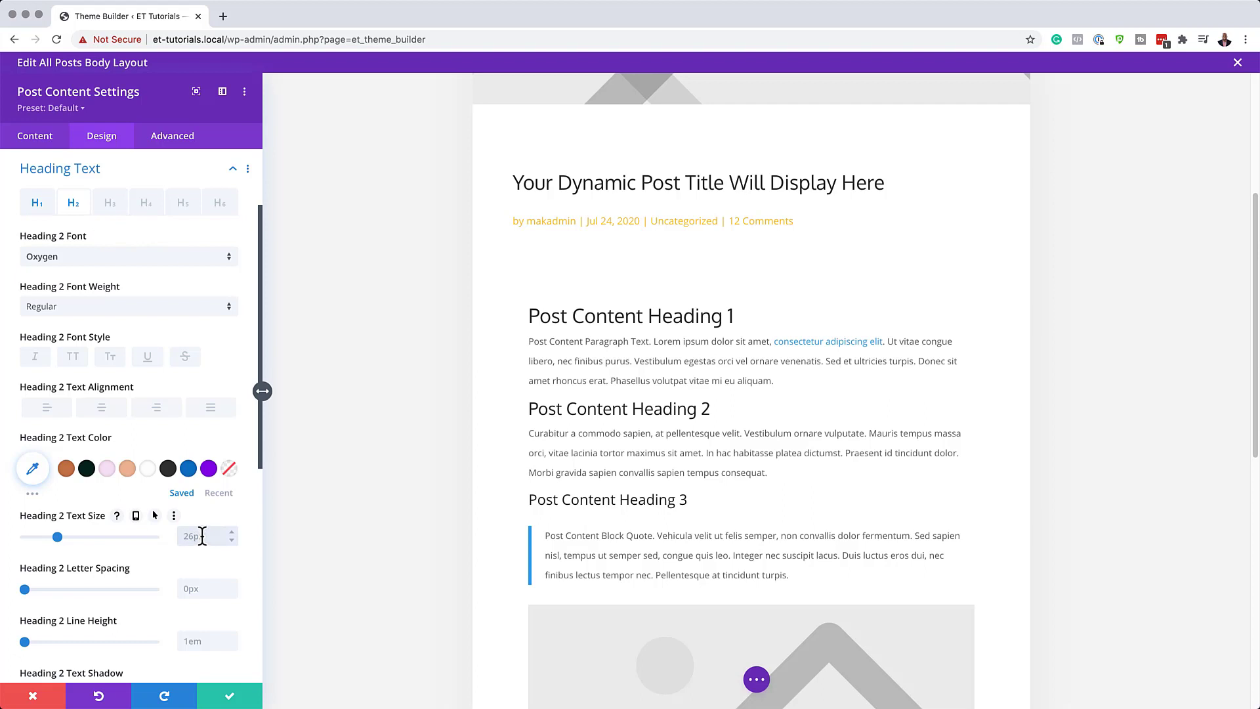
{"action": "type", "text": "1.5vw"}
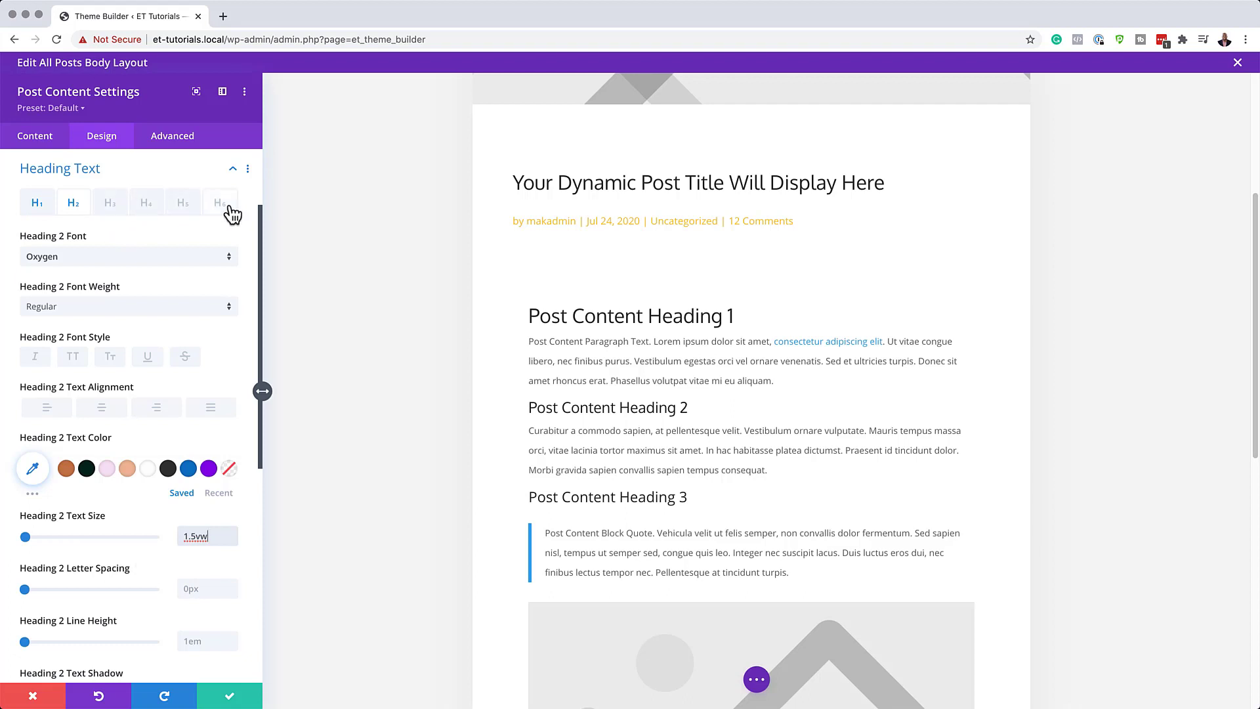
Set the Post Content module's Heading 3 font to Oxygen and its text size to 1.3vw
{"action": "left_click", "coordinate": [113, 210]}
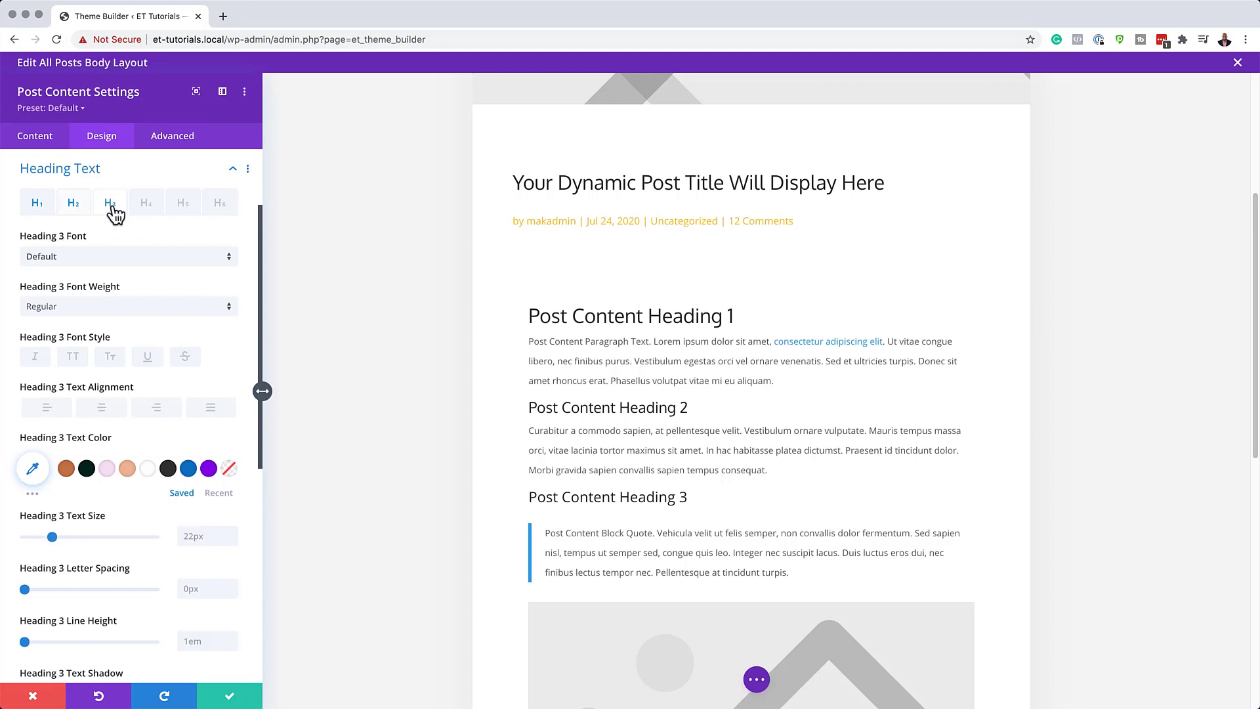
{"action": "left_click", "coordinate": [95, 263]}
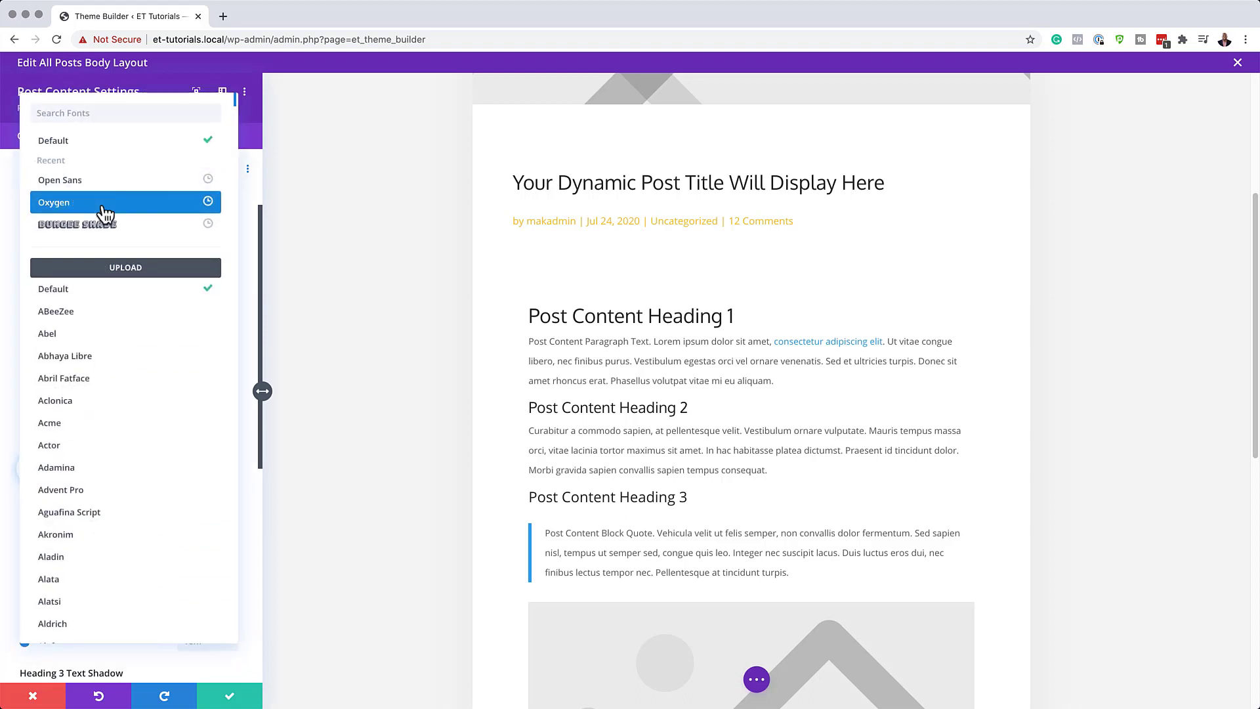
{"action": "left_click", "coordinate": [105, 214]}
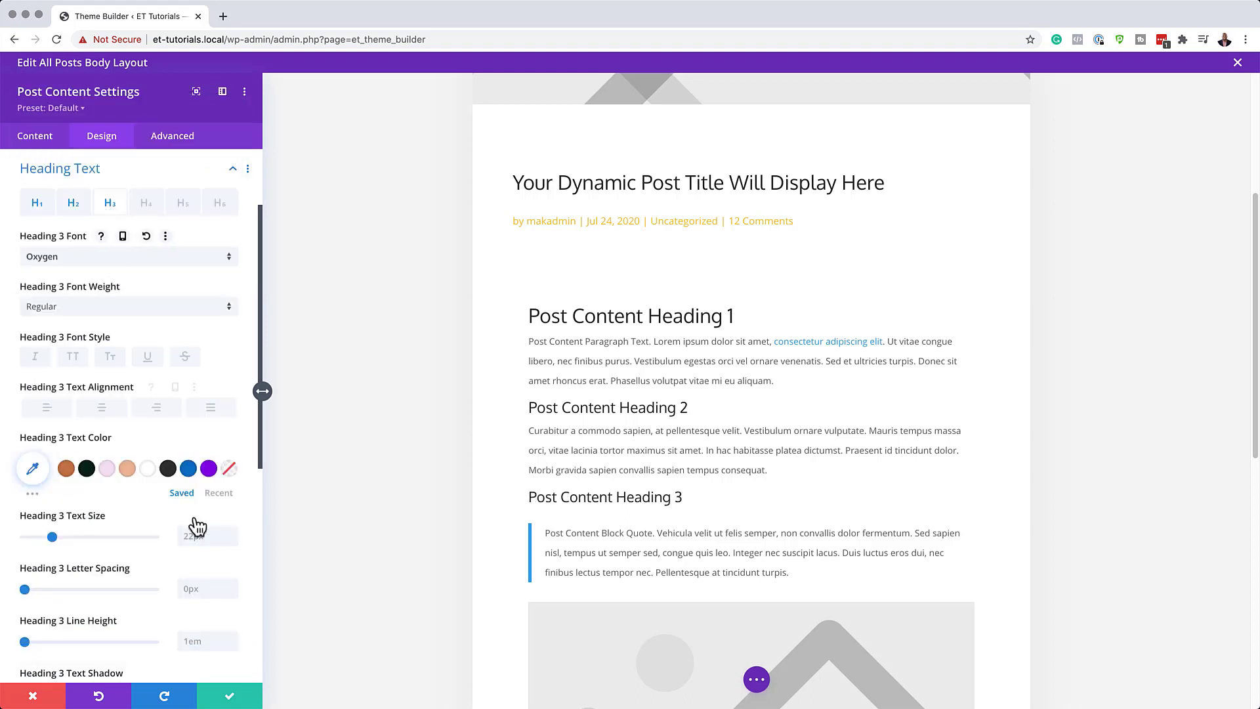
{"action": "left_click", "coordinate": [207, 537]}
{"action": "type", "text": "1.3p"}
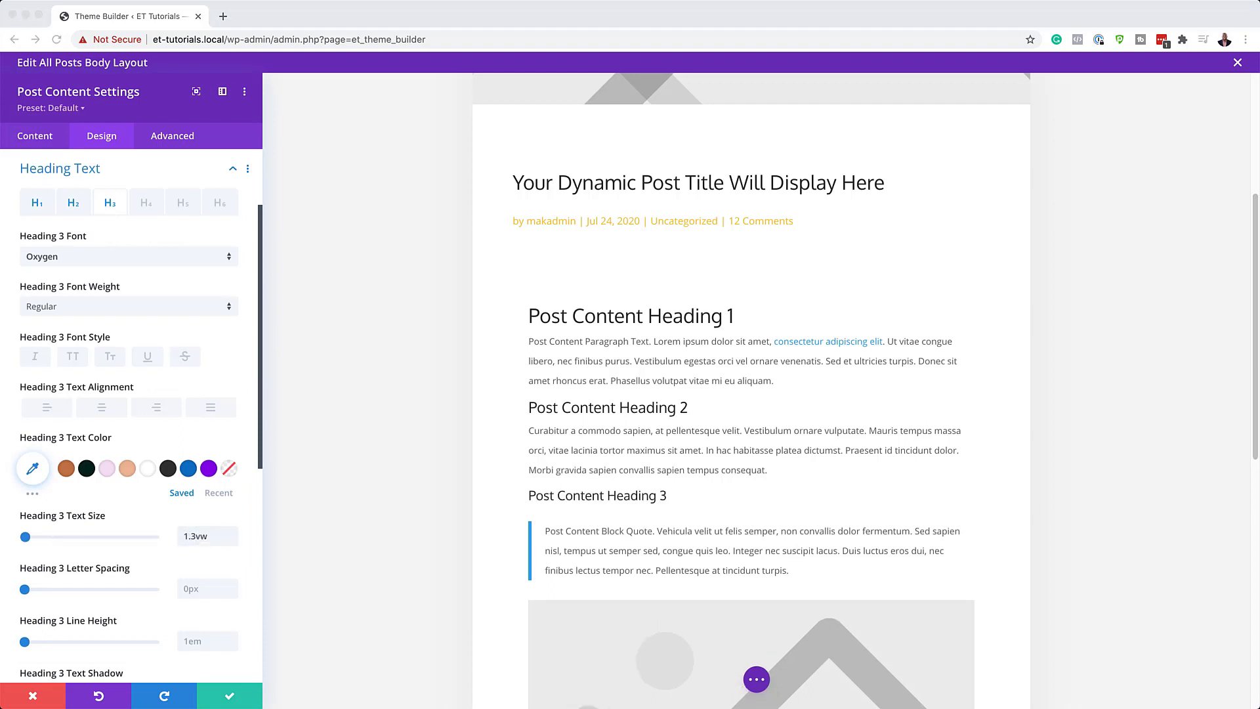
Give the Post Content module linked left and right margins of 4vw, 50px top padding and 100px bottom padding
{"action": "scroll", "coordinate": [160, 352], "scroll_direction": "down", "scroll_amount": 6}
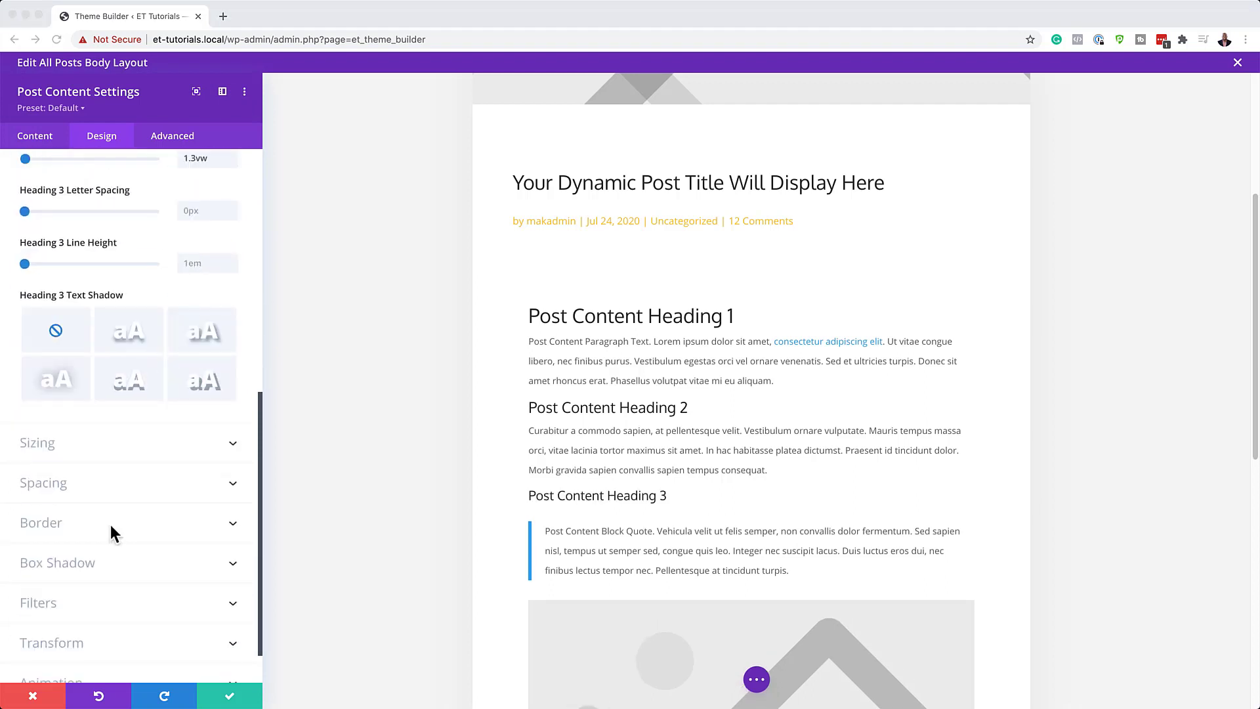
{"action": "left_click", "coordinate": [53, 489]}
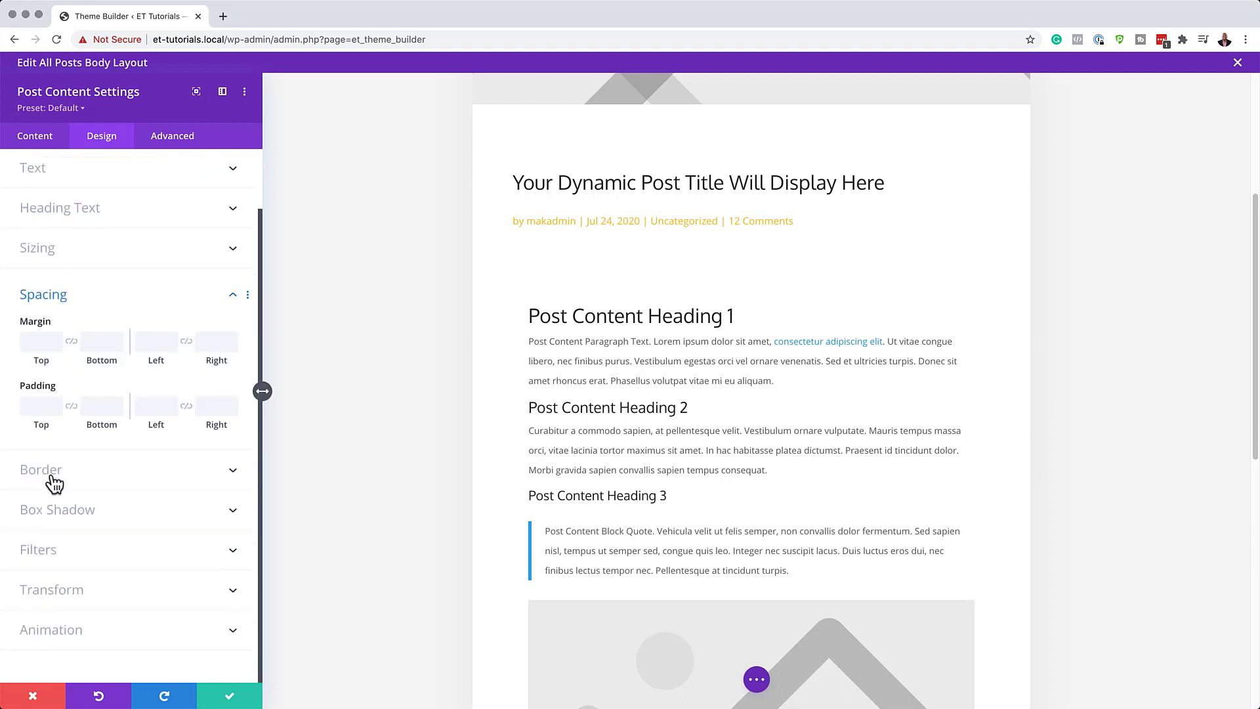
{"action": "left_click", "coordinate": [153, 341]}
{"action": "type", "text": "4vw"}
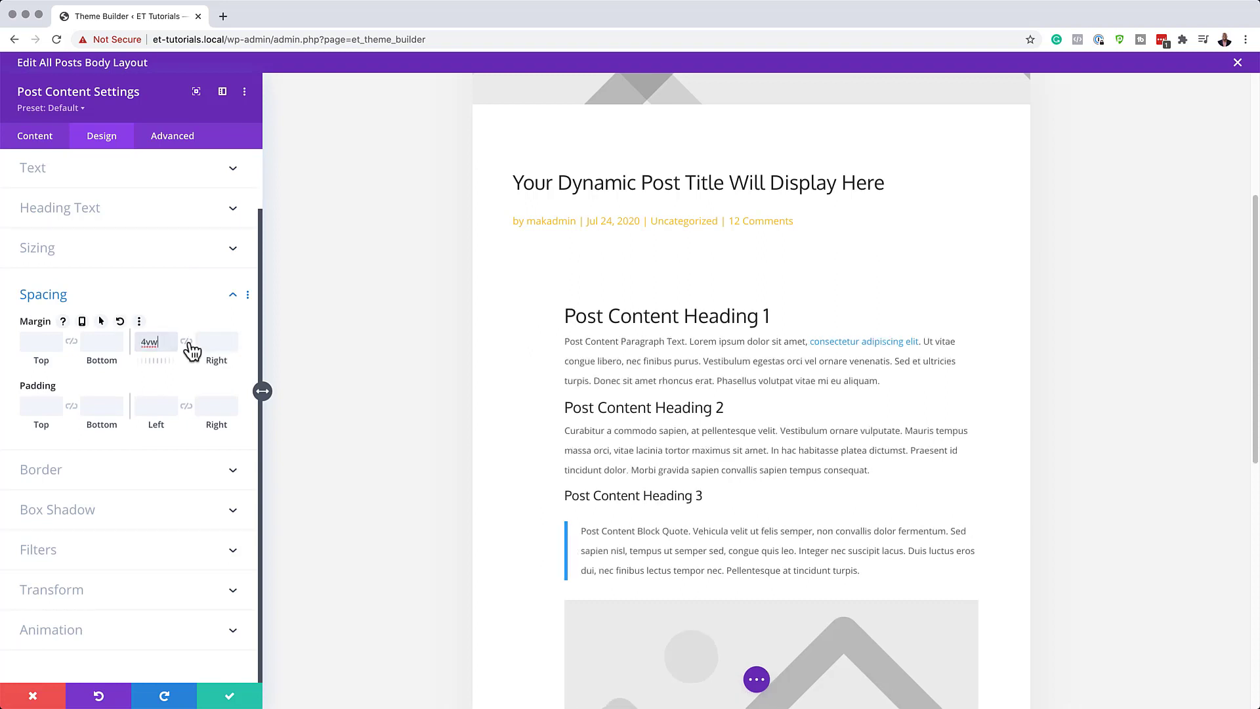
{"action": "left_click", "coordinate": [187, 342]}
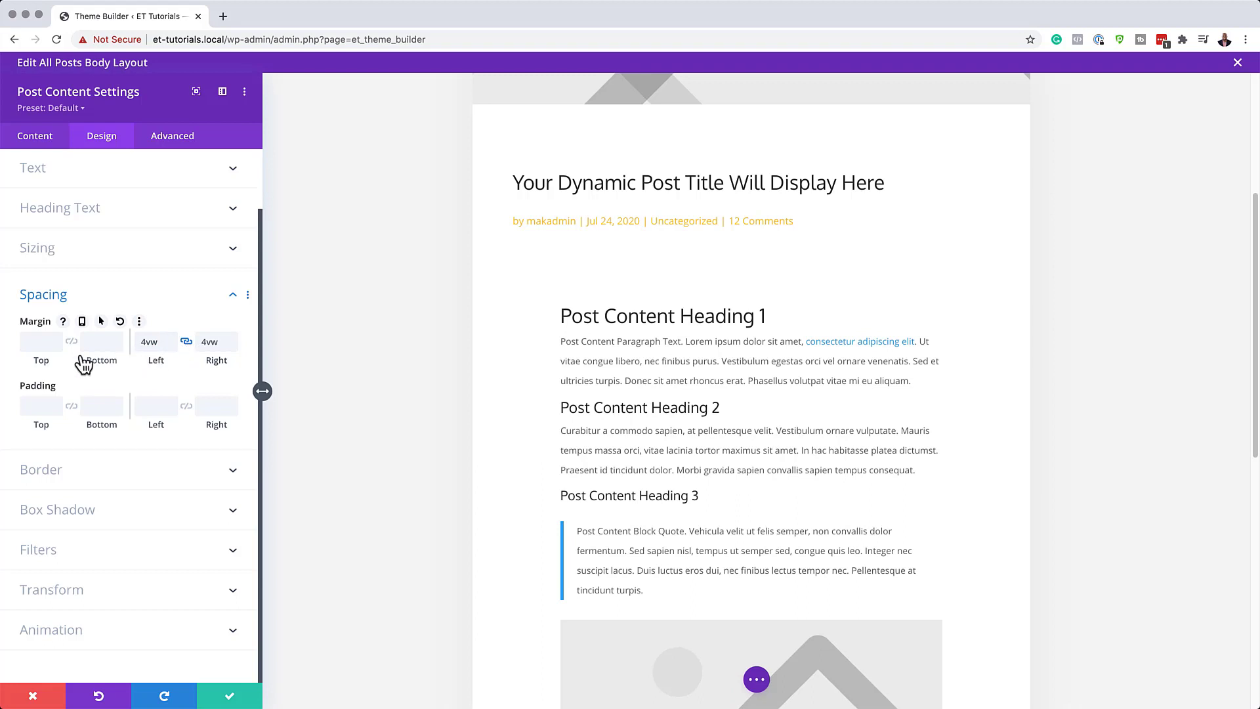
{"action": "left_click", "coordinate": [43, 402]}
{"action": "type", "text": "50px"}
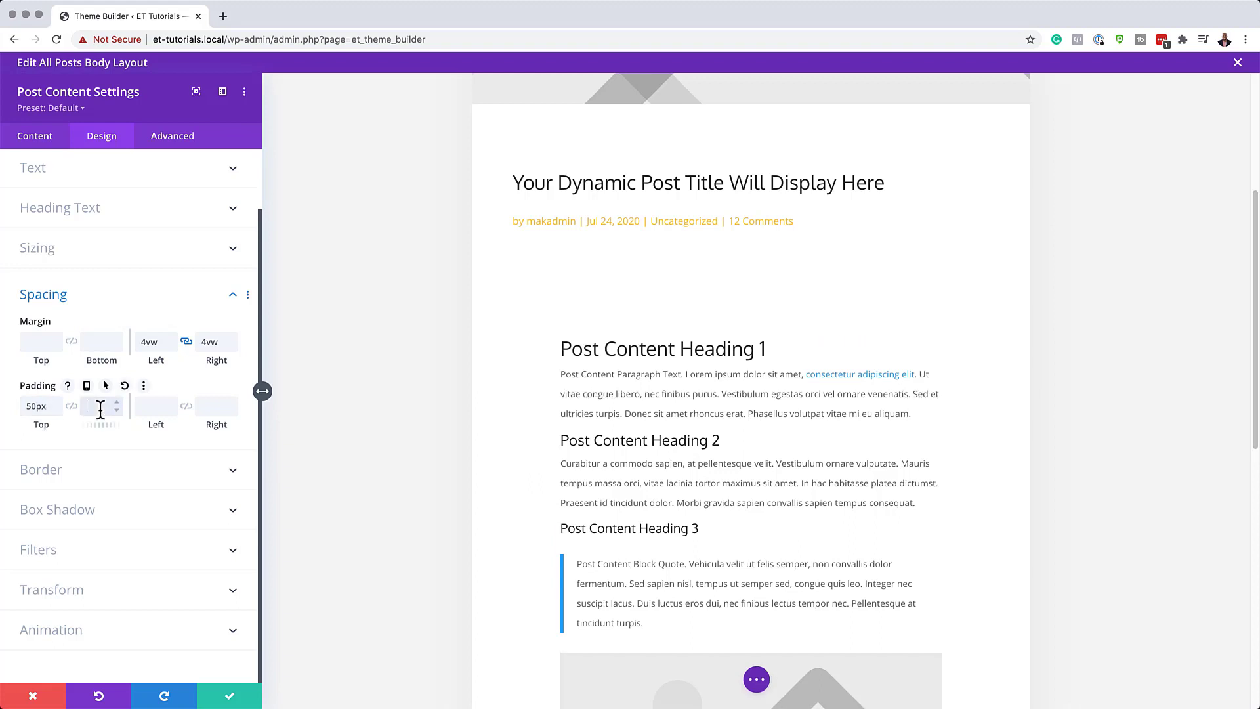
{"action": "type", "text": "100px"}
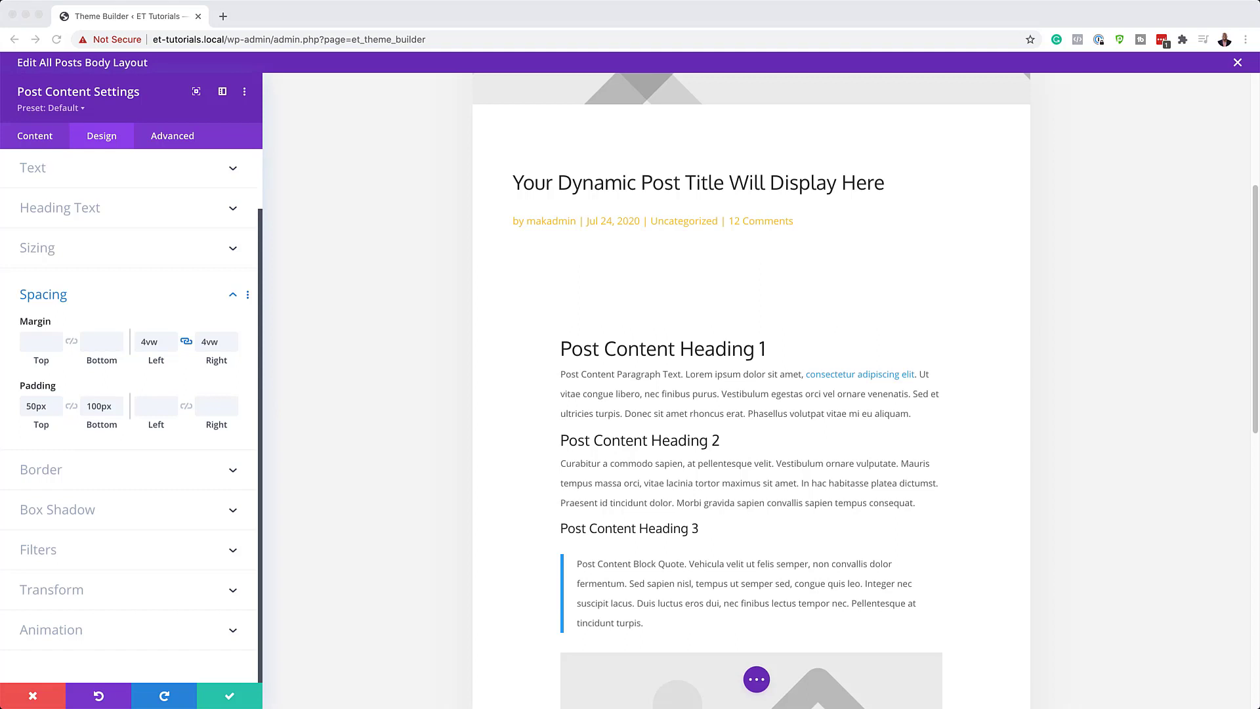
Assign the CSS class "post-content-spacing" to the Post Content module and save its settings
{"action": "left_click", "coordinate": [178, 136]}
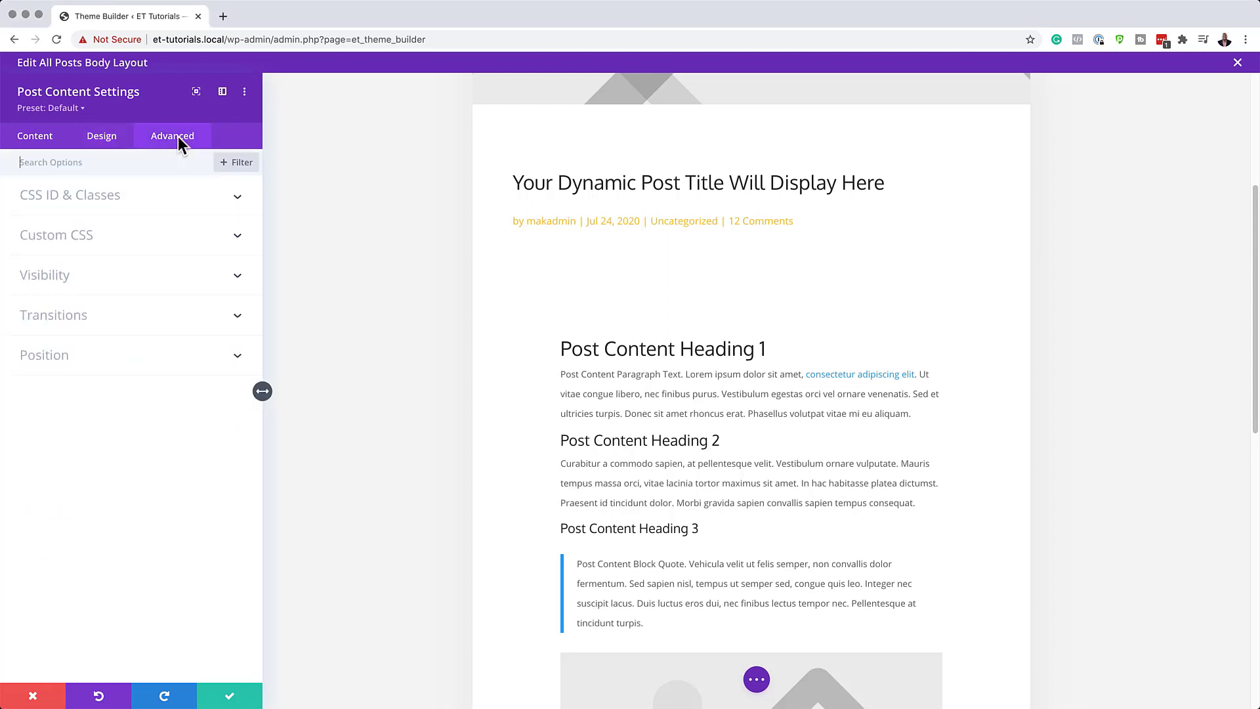
{"action": "left_click", "coordinate": [95, 198]}
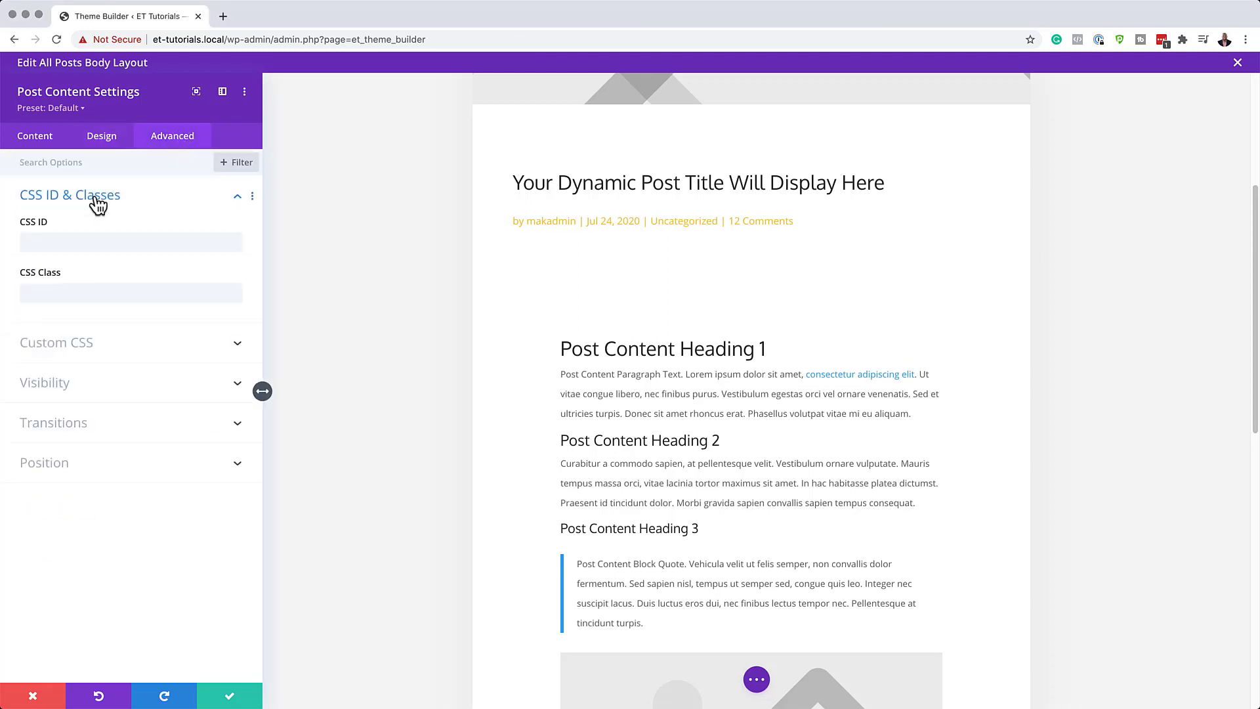
{"action": "left_click", "coordinate": [78, 292]}
{"action": "type", "text": "post-content-spacing"}
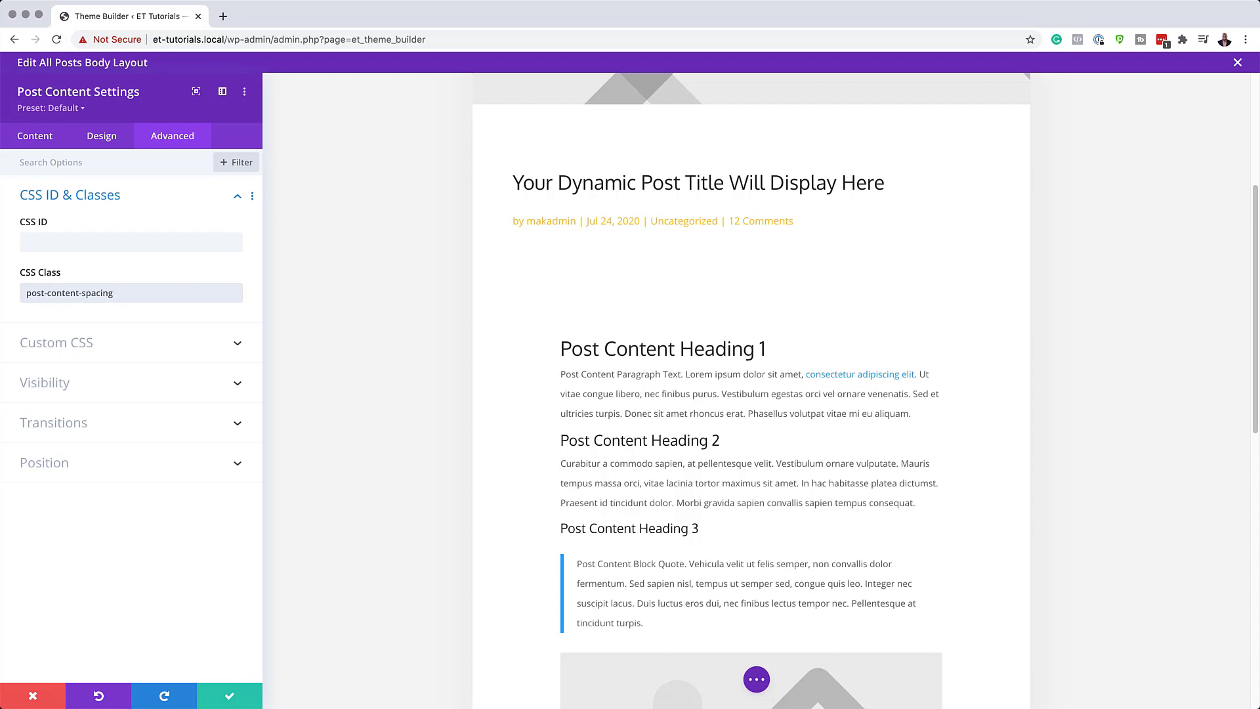
{"action": "key", "text": "super+Tab"}
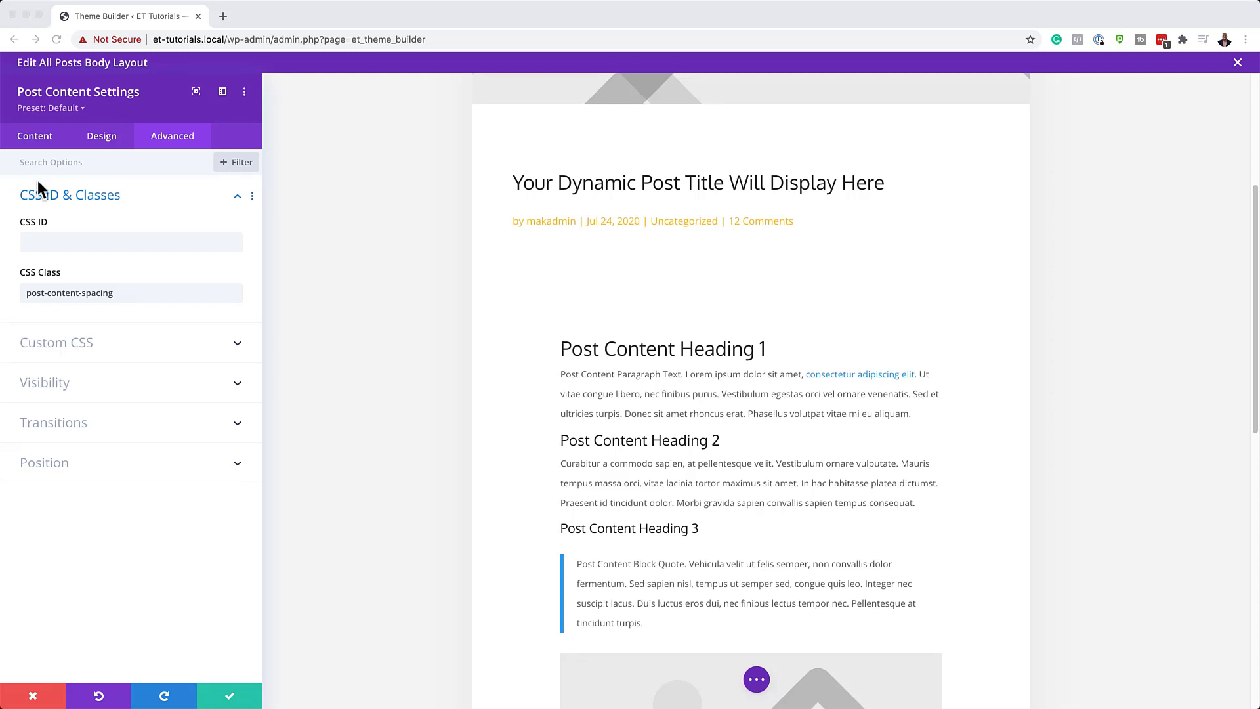
{"action": "left_click", "coordinate": [231, 694]}
Insert a Code module below the Post Content with CSS giving .post-content-spacing h2–h6 50px and paragraphs 20px top and bottom margins
{"action": "scroll", "coordinate": [684, 611], "scroll_direction": "down", "scroll_amount": 15}
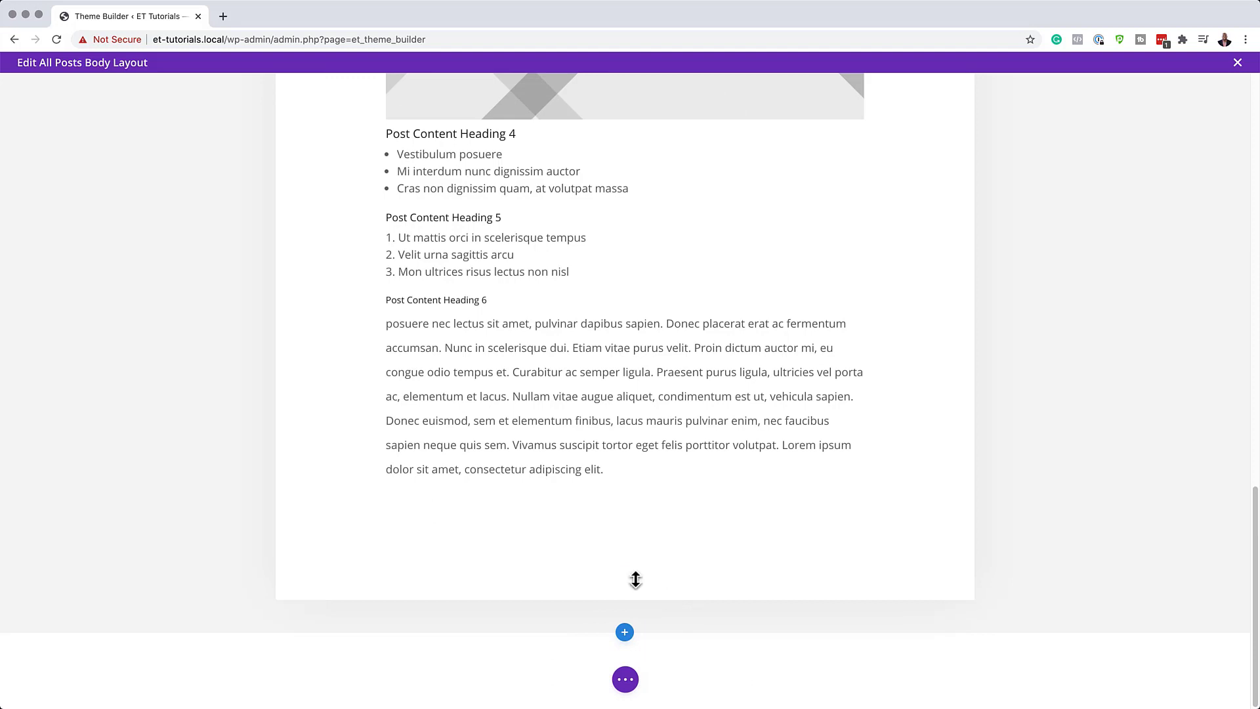
{"action": "left_click", "coordinate": [624, 577]}
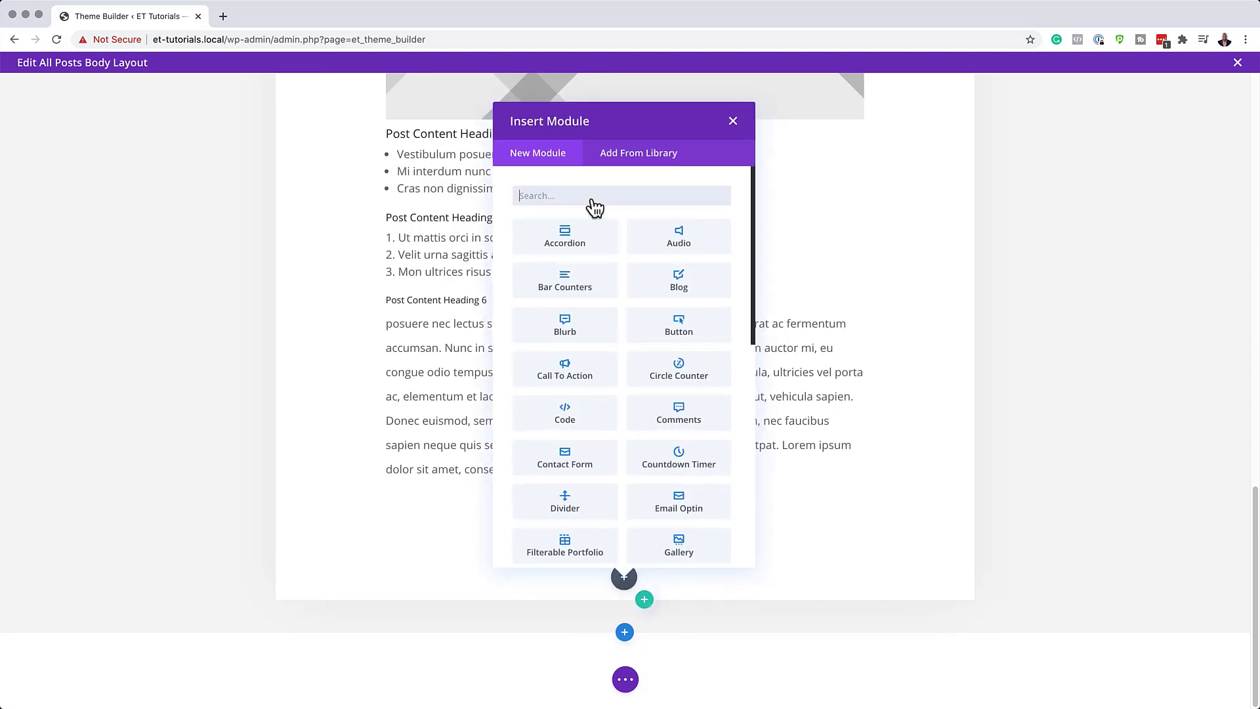
{"action": "left_click", "coordinate": [584, 412]}
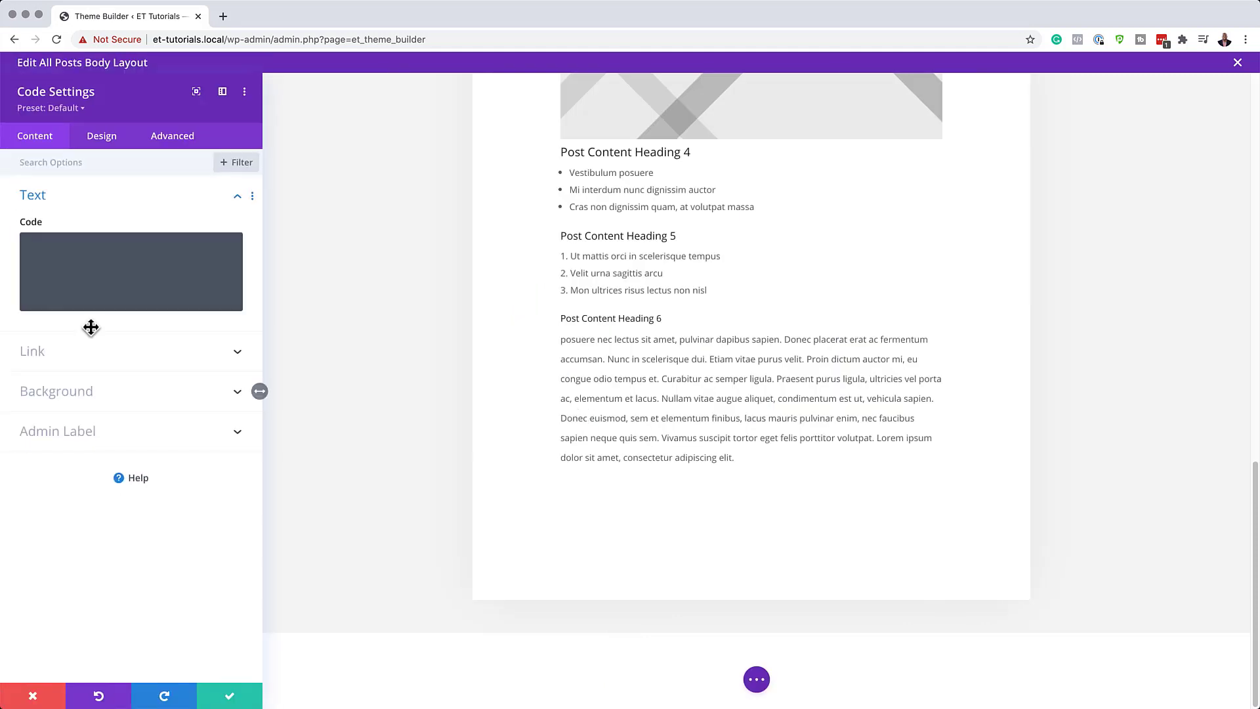
{"action": "left_click", "coordinate": [84, 244]}
{"action": "type", "text": "<style>  .post-content-spacing h2, .post-content-spacing h3, .post-content-spacing h4, .post-content-spacing h5, .post-content-spacing h6 { margin-top: 50px; margin-bottom: 50px; }  .post-content-spacing p { margin-top: 20px; margin-bottom: 20px; }  </style>"}
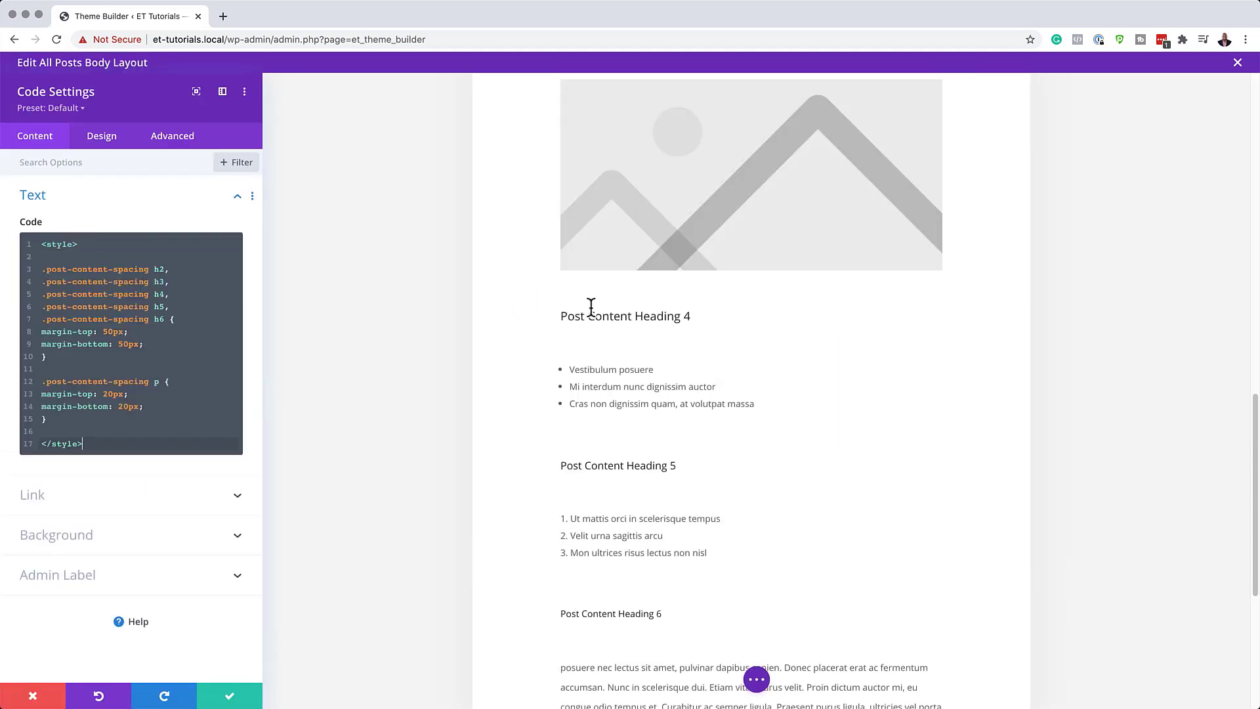
Check the heading and paragraph spacing in the post content preview and save the Code module's settings
{"action": "scroll", "coordinate": [763, 517], "scroll_direction": "down", "scroll_amount": 1}
{"action": "scroll", "coordinate": [763, 516], "scroll_direction": "down", "scroll_amount": 3}
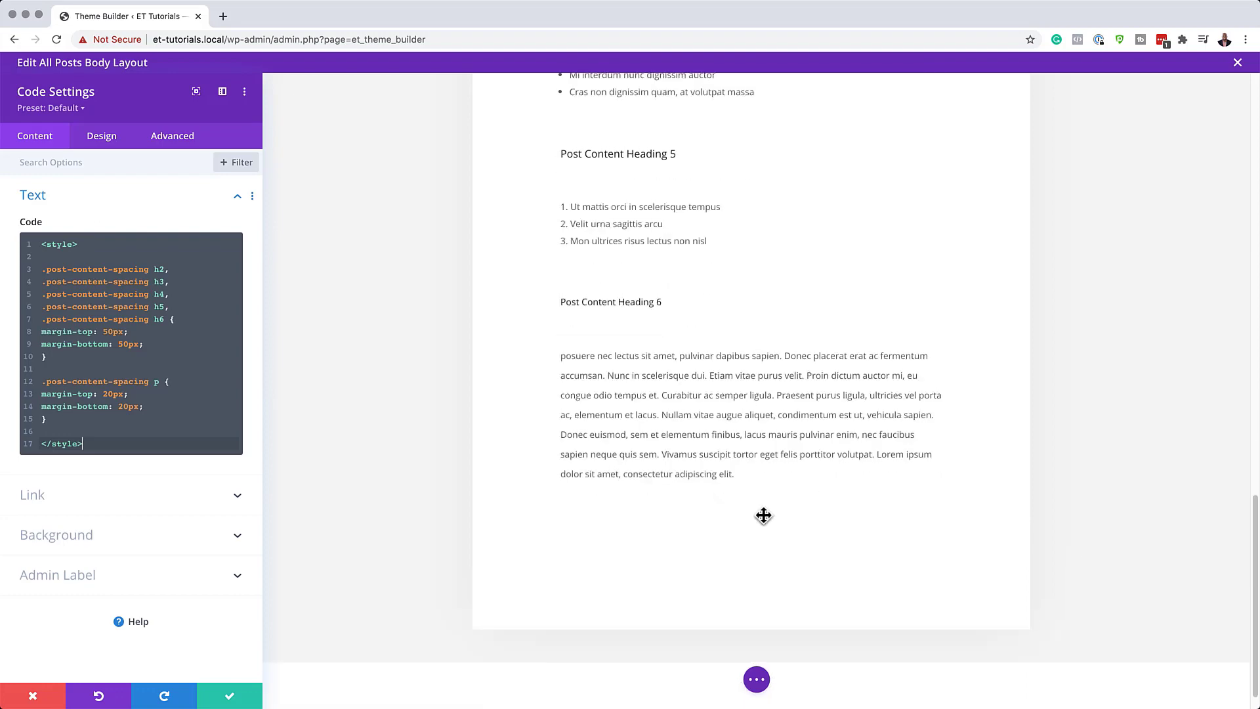
{"action": "scroll", "coordinate": [763, 516], "scroll_direction": "up", "scroll_amount": 8}
{"action": "scroll", "coordinate": [763, 517], "scroll_direction": "up", "scroll_amount": 10}
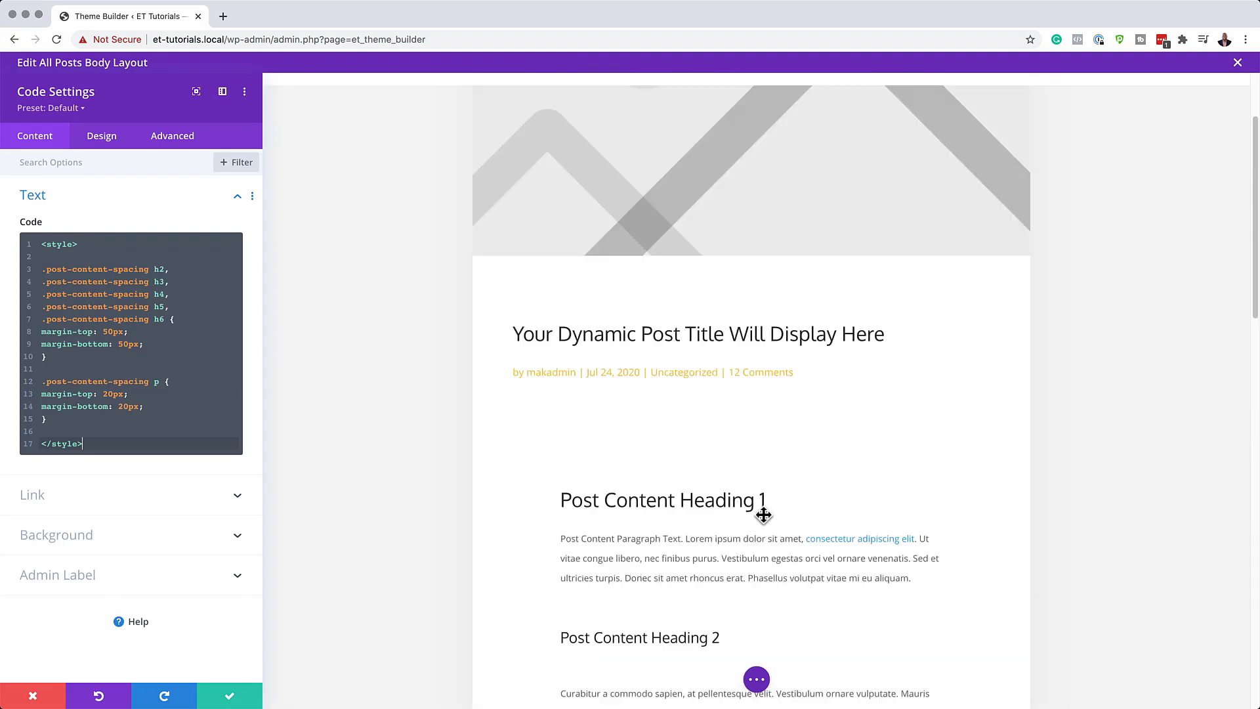
{"action": "left_click", "coordinate": [229, 696]}
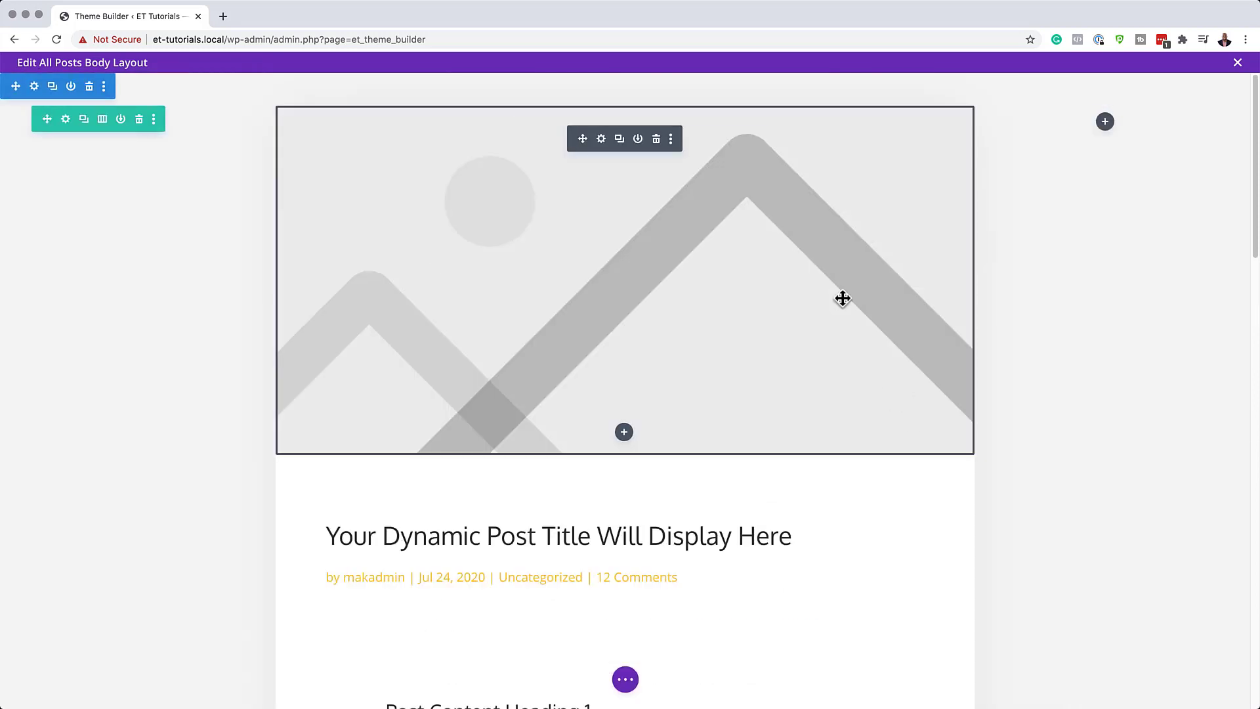
Insert an Email Optin module into the empty sidebar column beside the post content
{"action": "left_click", "coordinate": [1106, 122]}
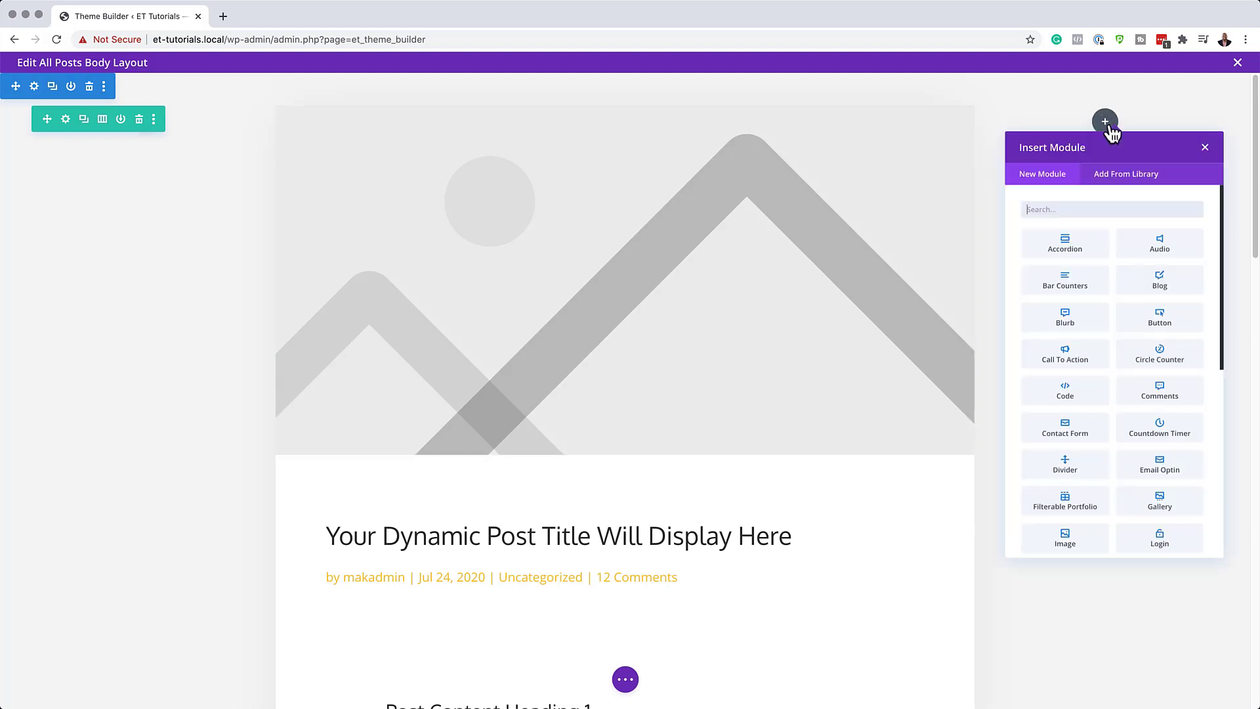
{"action": "type", "text": "email"}
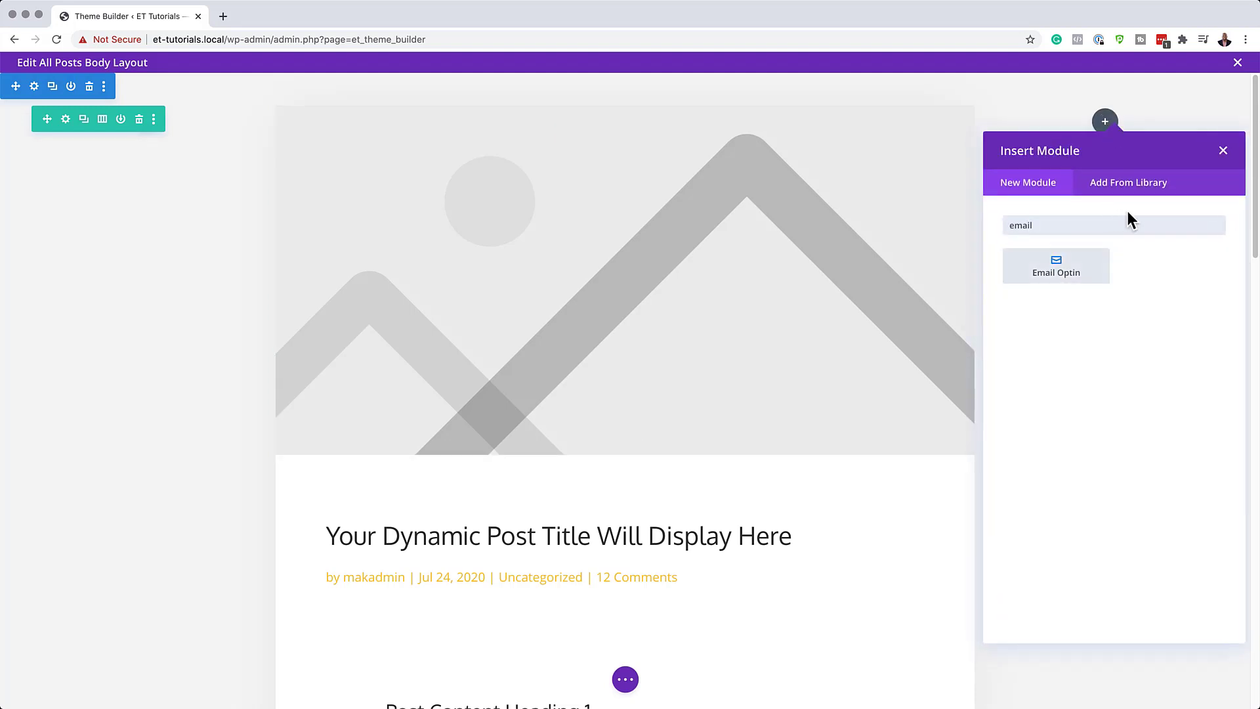
{"action": "left_click", "coordinate": [1076, 279]}
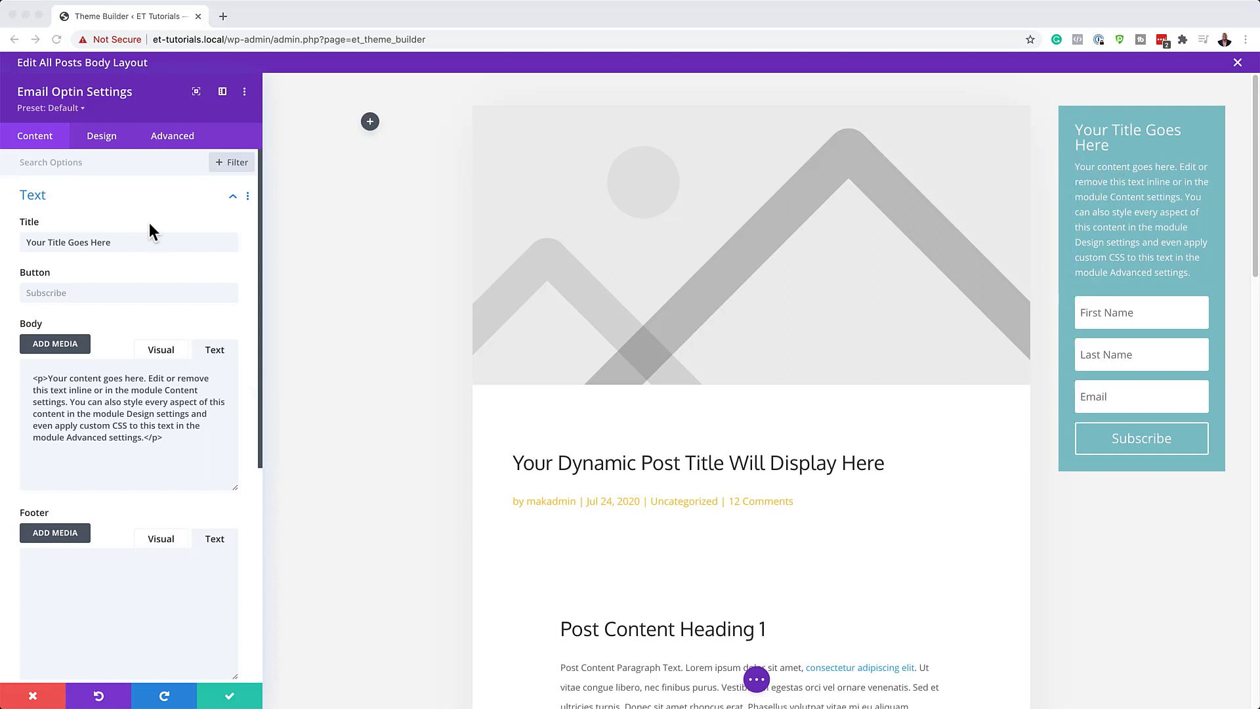
Set the Email Optin title to "Lorem ipsum dolor sit amet" and clear its placeholder body text
{"action": "left_click", "coordinate": [126, 242]}
{"action": "triple_click", "coordinate": [124, 243]}
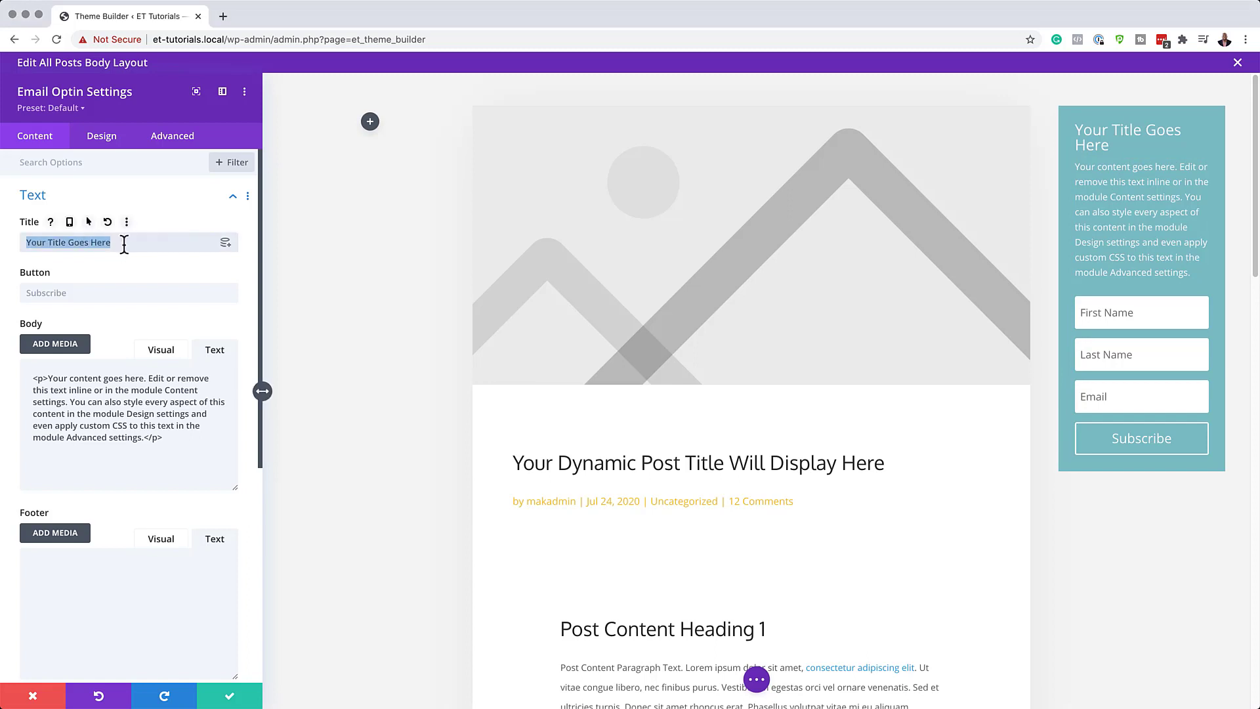
{"action": "type", "text": "Lorem ipsum dolor sit amet"}
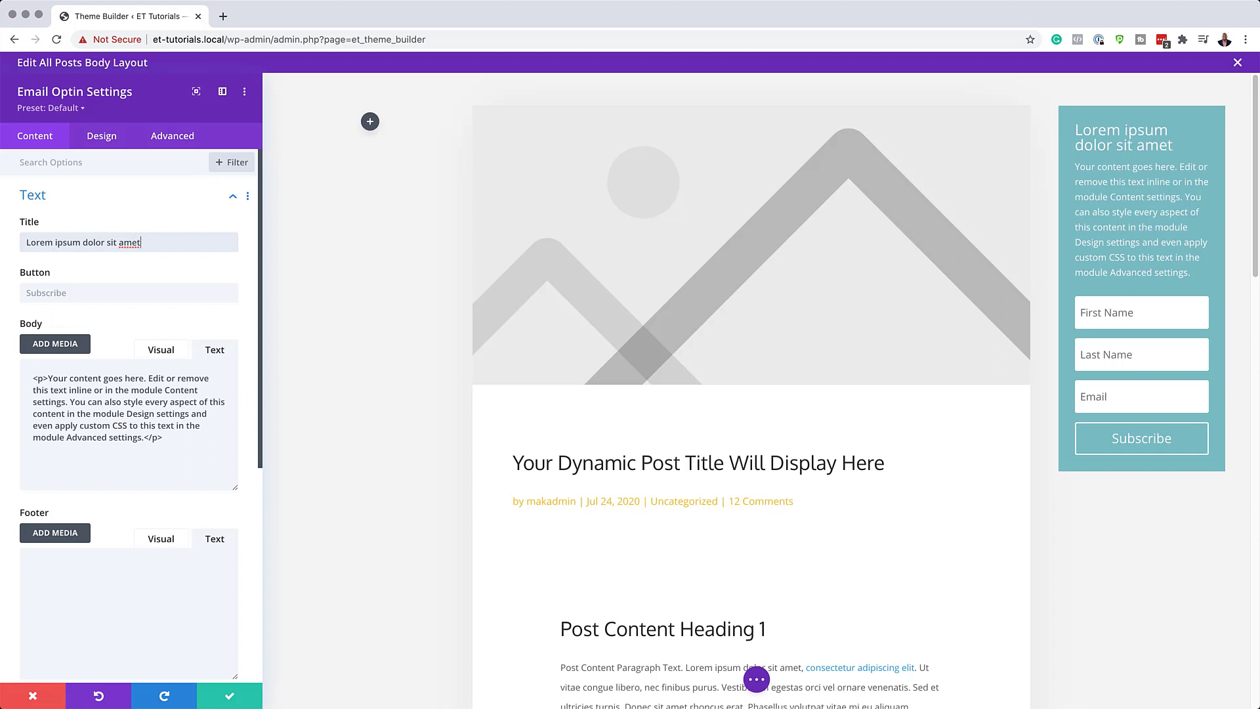
{"action": "left_click_drag", "start_coordinate": [172, 438], "coordinate": [30, 371]}
{"action": "key", "text": "BackSpace"}
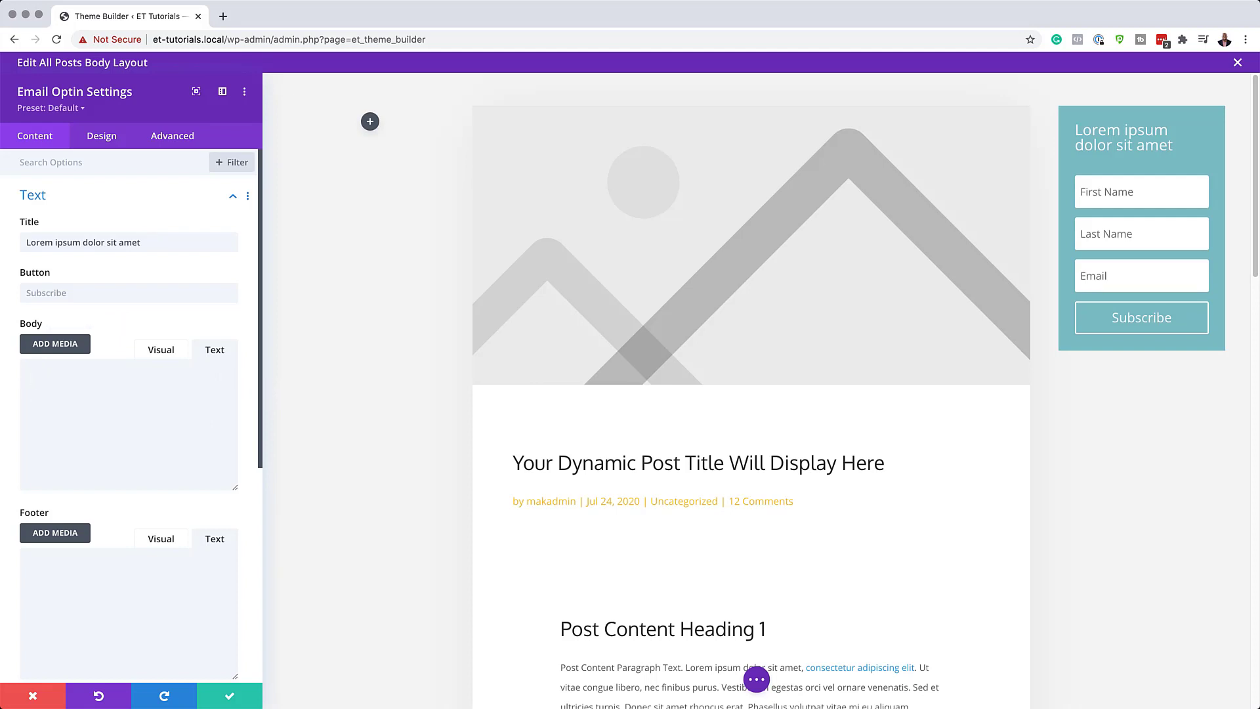
{"action": "scroll", "coordinate": [158, 318], "scroll_direction": "down", "scroll_amount": 4}
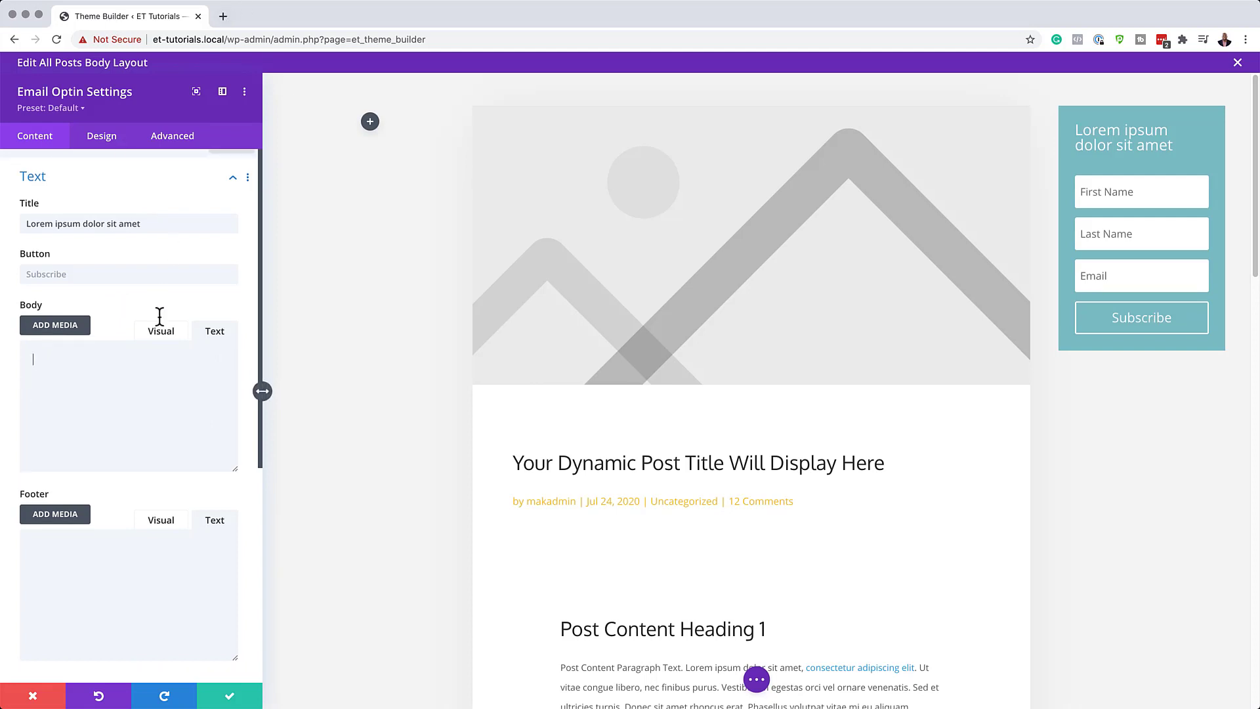
{"action": "scroll", "coordinate": [160, 317], "scroll_direction": "down", "scroll_amount": 2}
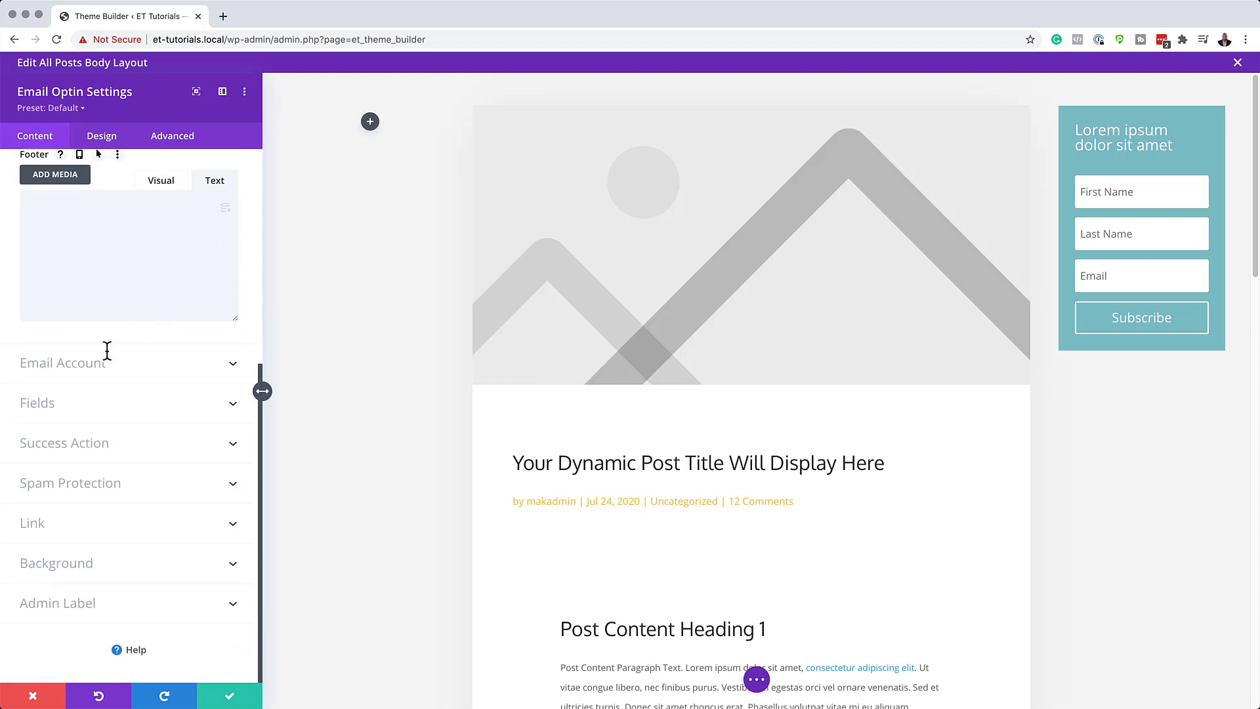
{"action": "left_click", "coordinate": [99, 363]}
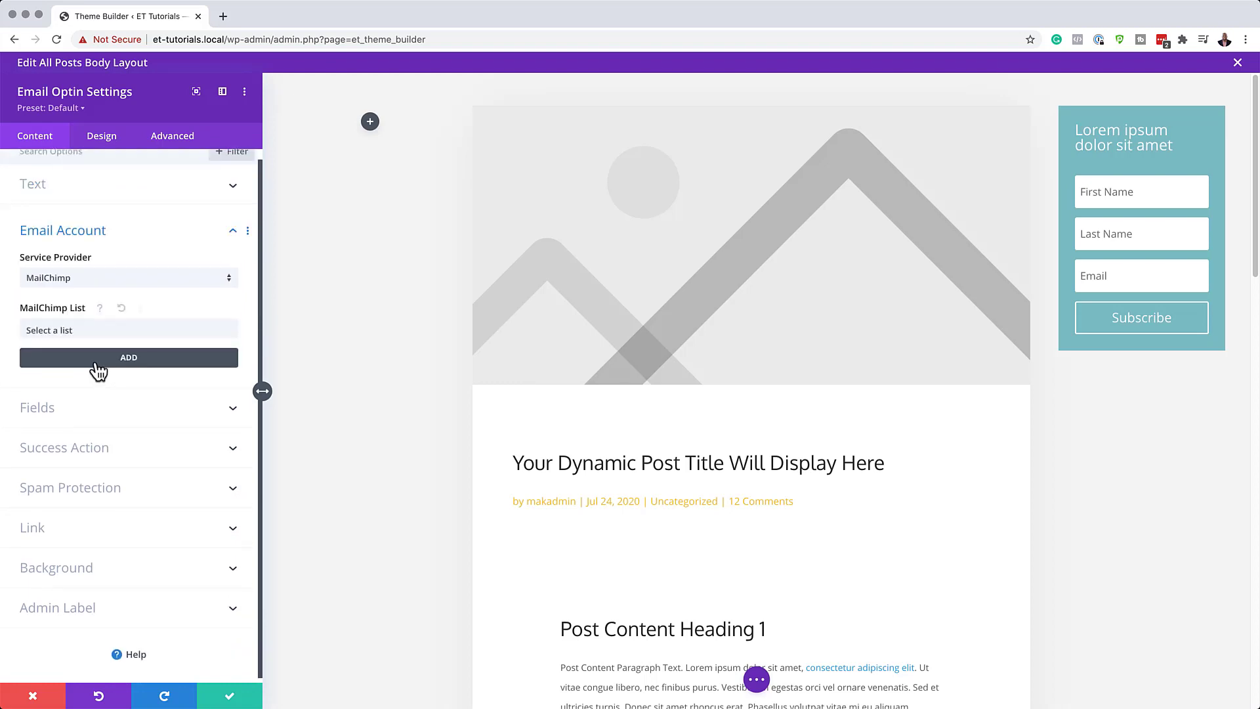
{"action": "left_click", "coordinate": [98, 279]}
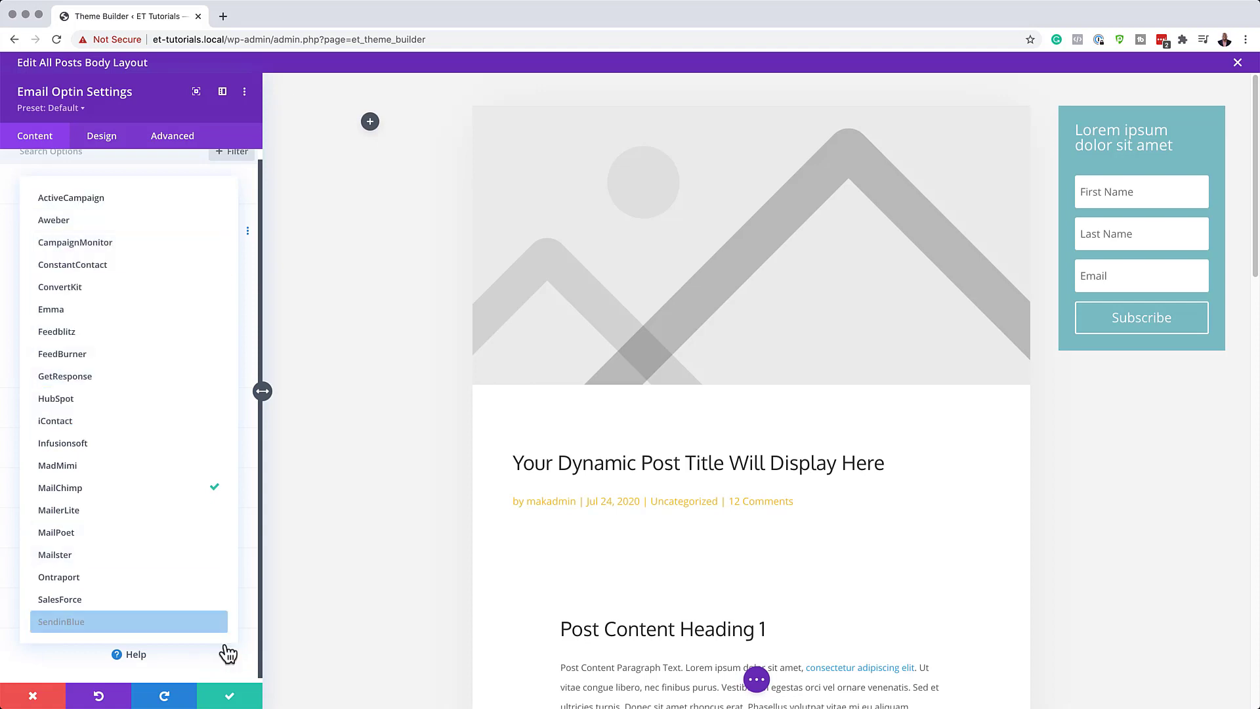
{"action": "left_click", "coordinate": [250, 645]}
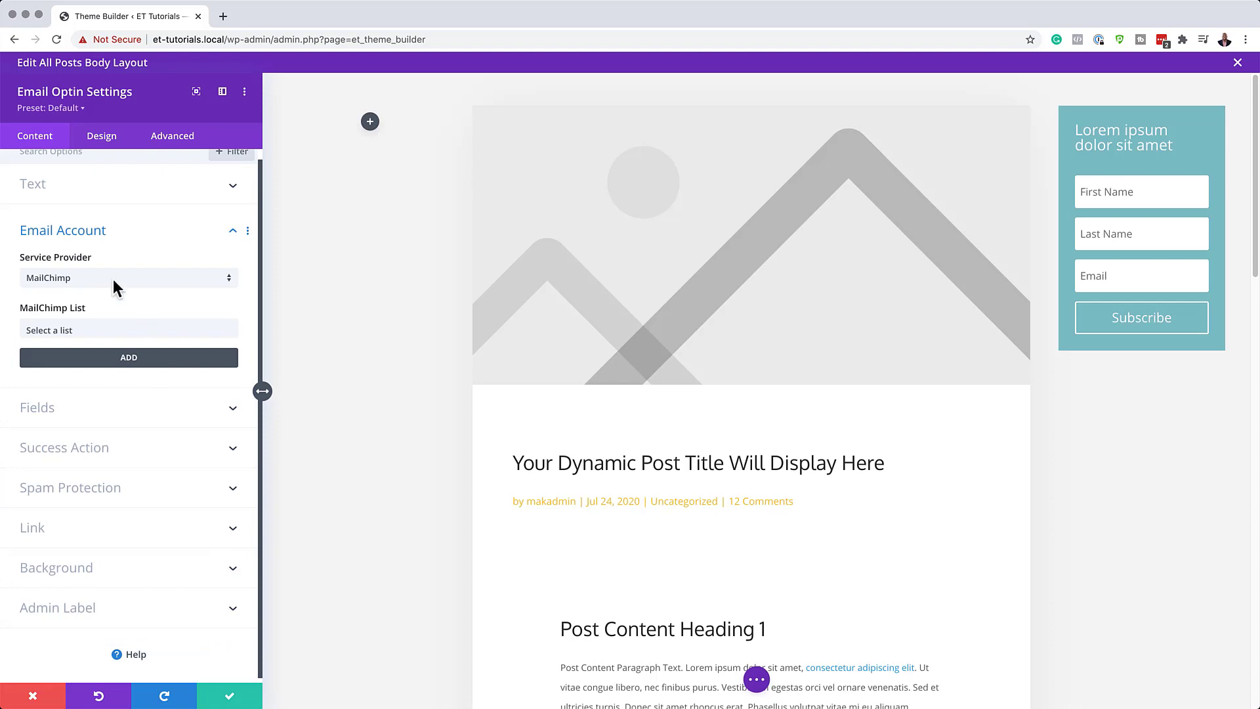
{"action": "left_click", "coordinate": [102, 330]}
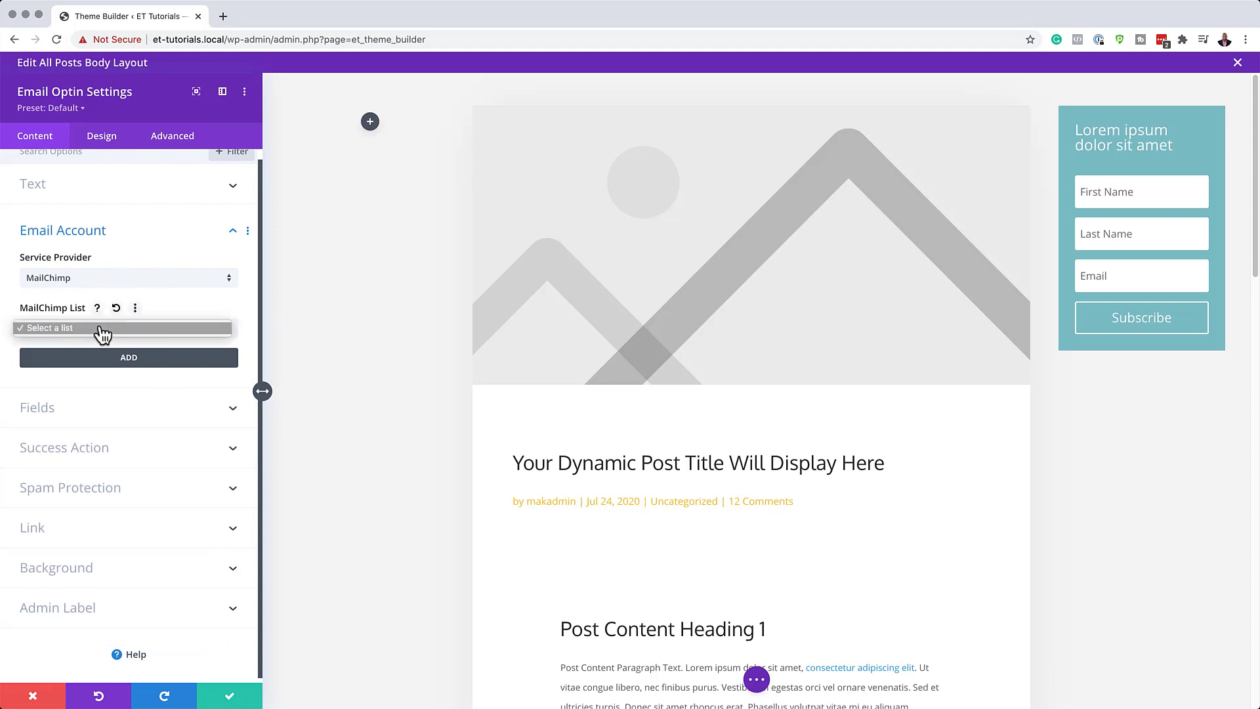
Try to add a MailChimp account with an account name and a blank API key, and cancel the entry
{"action": "left_click", "coordinate": [136, 362]}
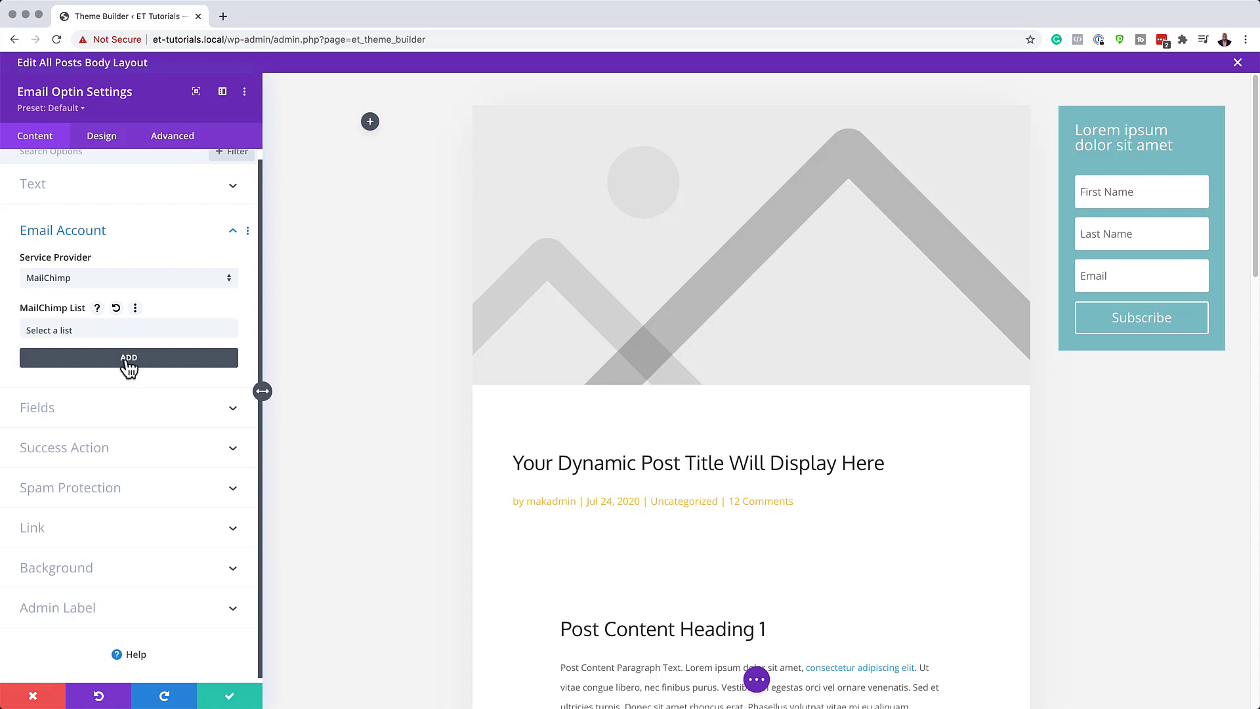
{"action": "left_click", "coordinate": [129, 363]}
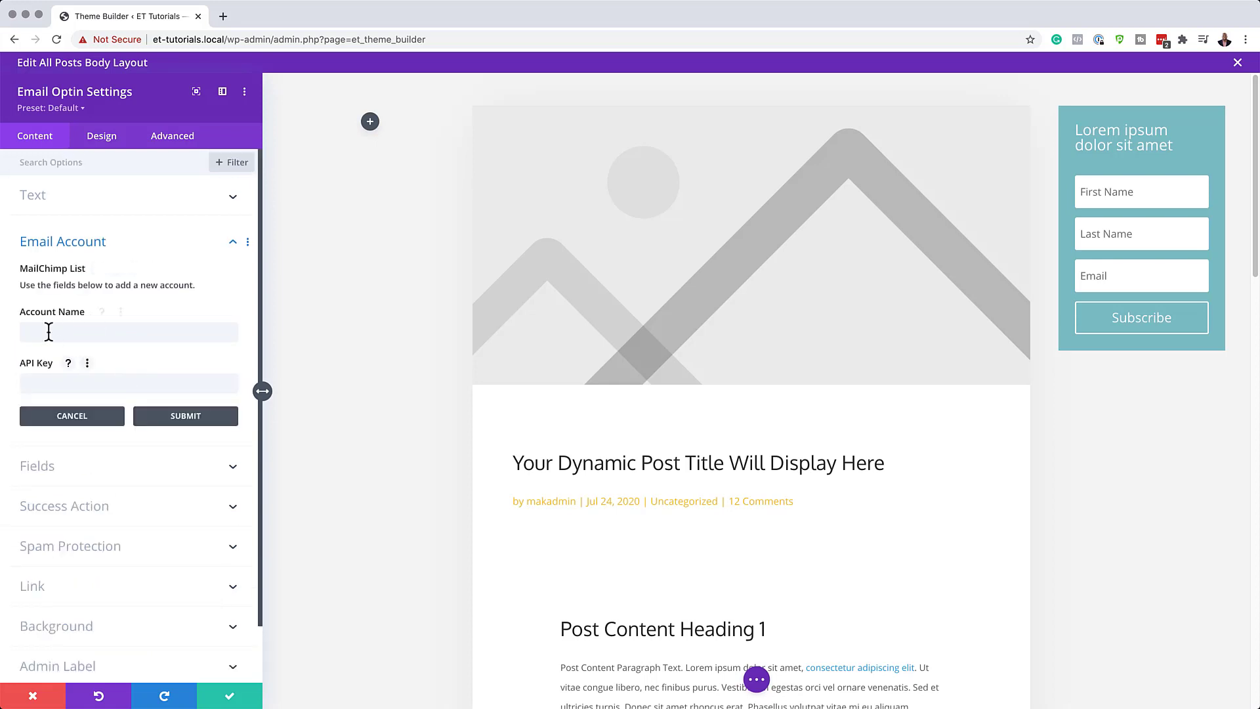
{"action": "left_click", "coordinate": [48, 331]}
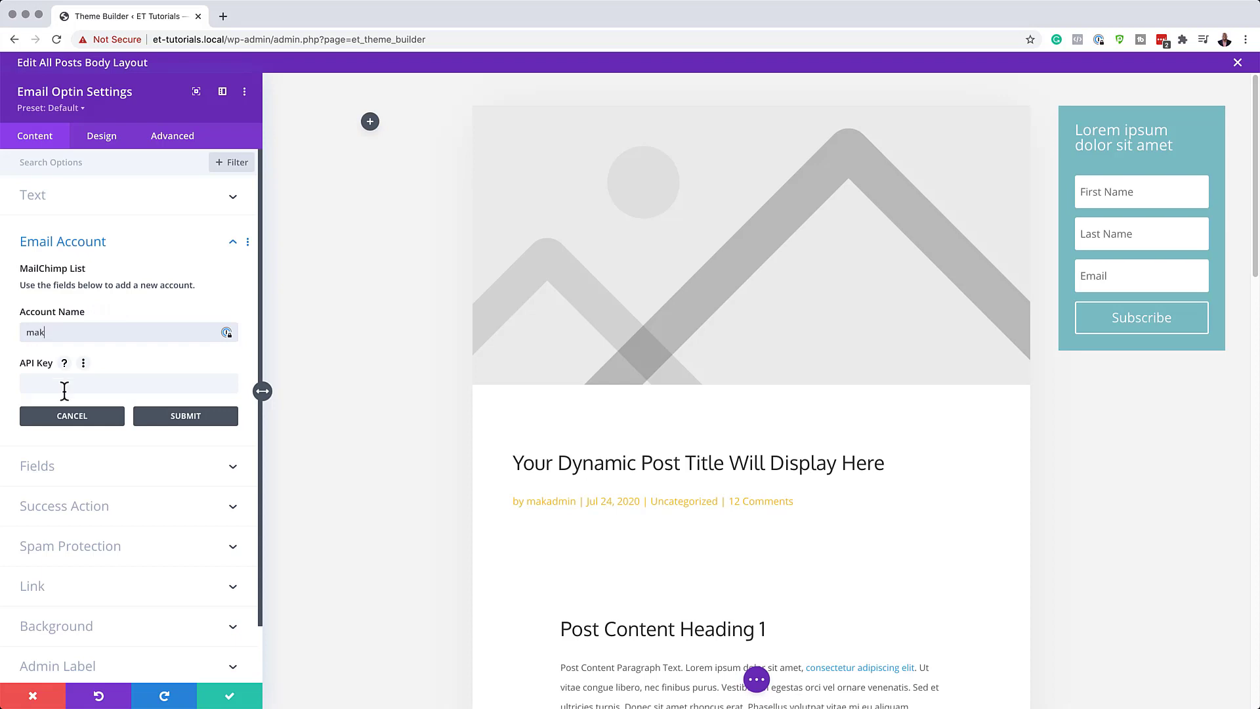
{"action": "left_click", "coordinate": [62, 386]}
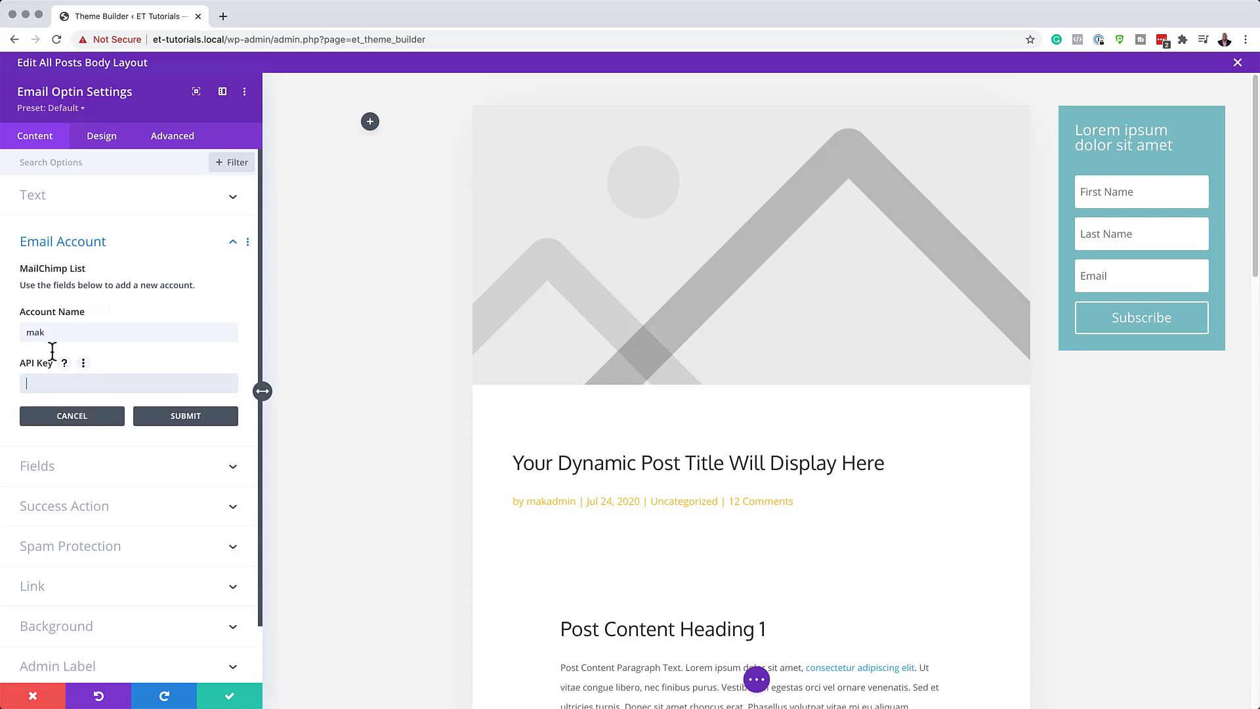
{"action": "left_click", "coordinate": [188, 419]}
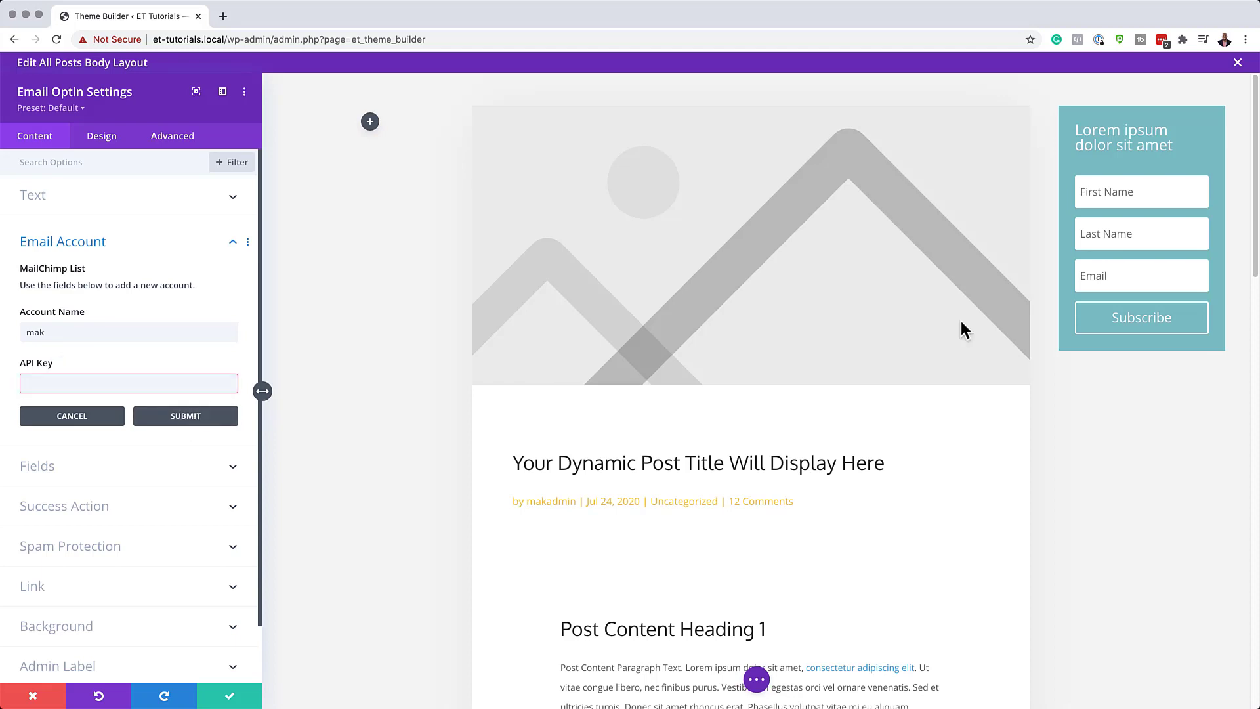
{"action": "left_click", "coordinate": [87, 418]}
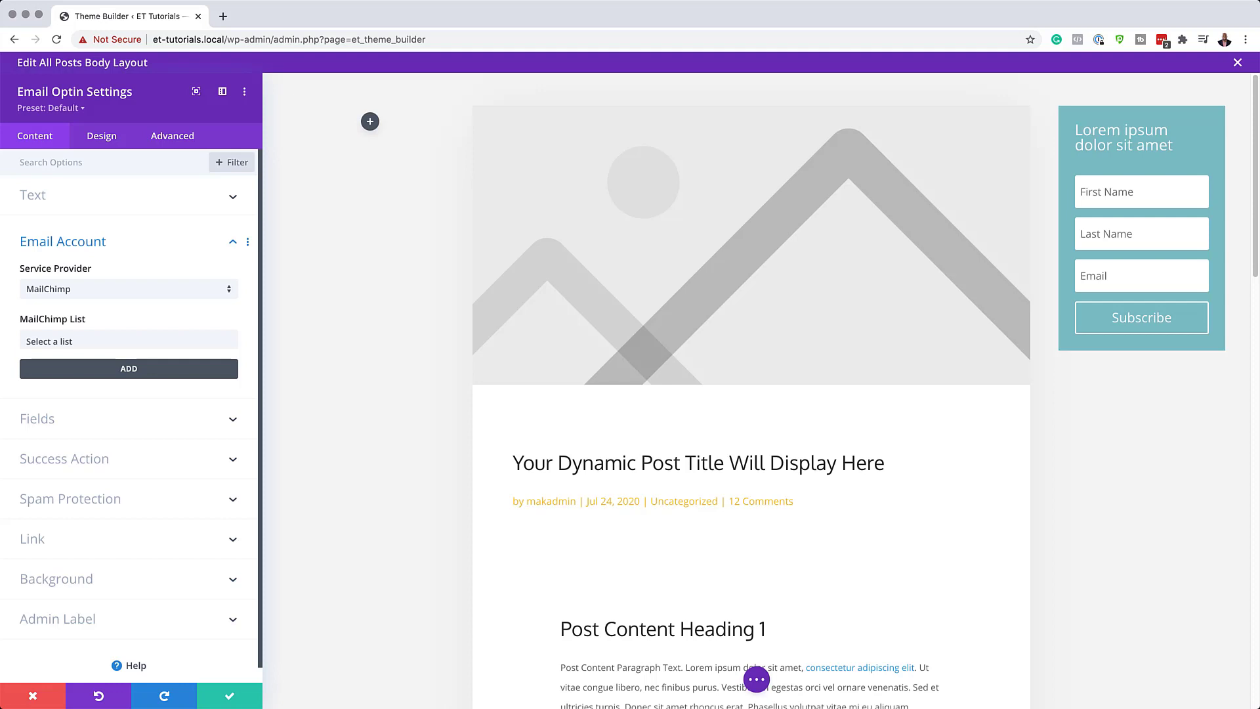
Hide the Email Optin's last name field and set the module's background color to #ffc023
{"action": "left_click", "coordinate": [102, 420]}
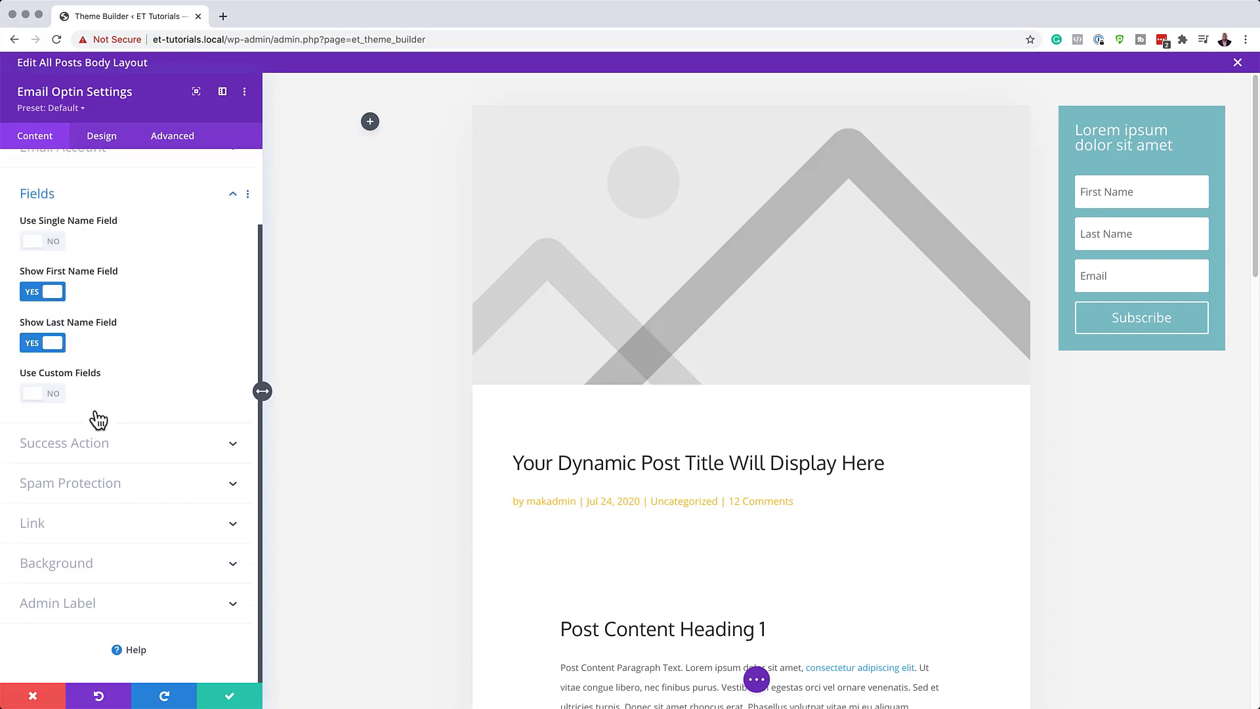
{"action": "left_click", "coordinate": [31, 347]}
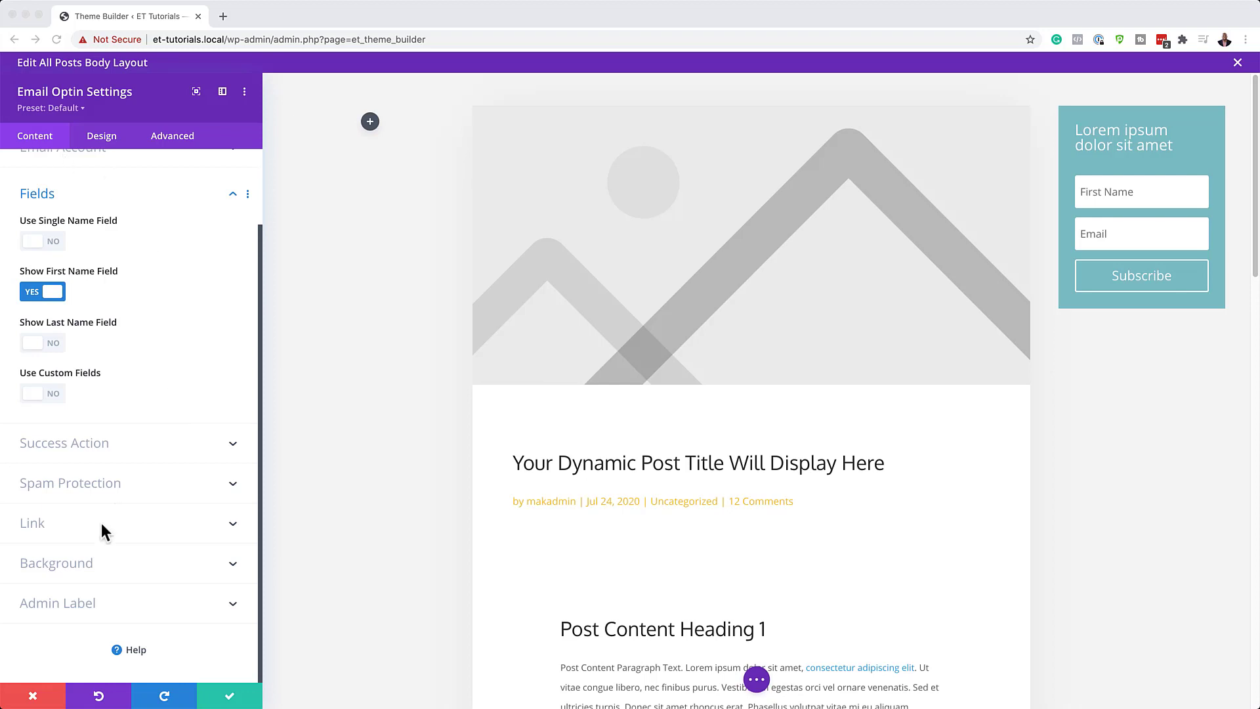
{"action": "left_click", "coordinate": [86, 561]}
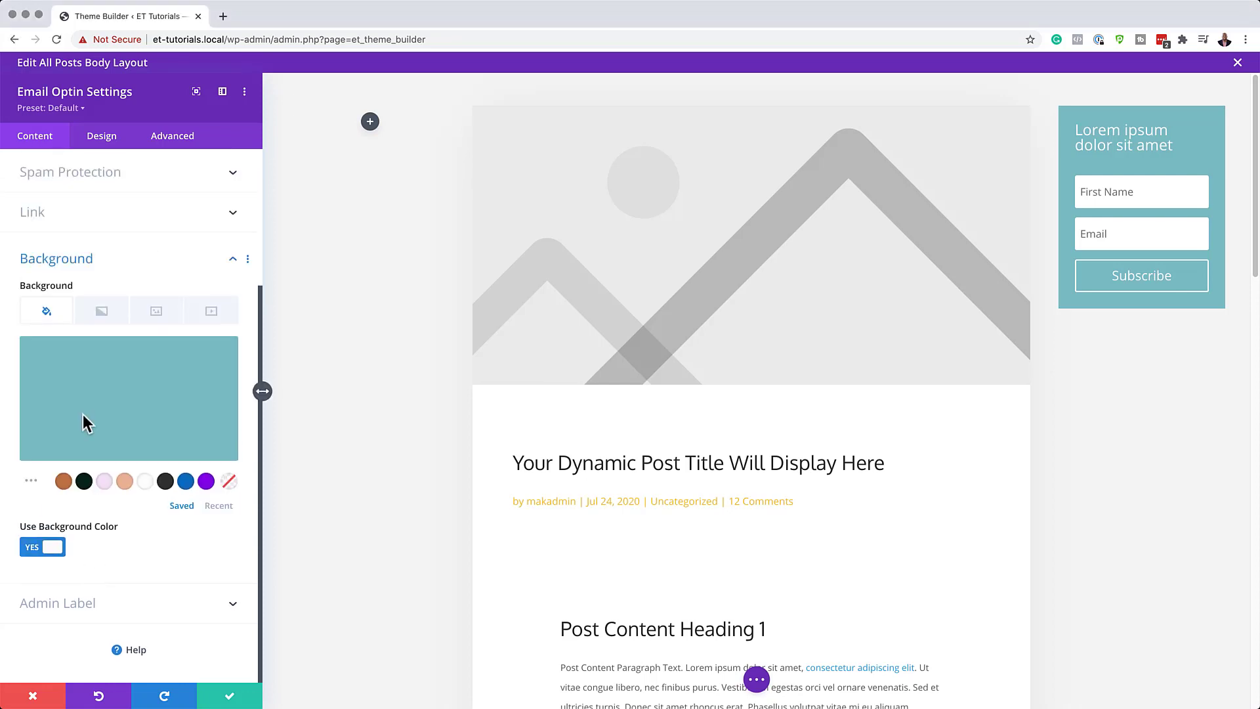
{"action": "left_click", "coordinate": [127, 410]}
{"action": "left_click", "coordinate": [73, 353]}
{"action": "type", "text": "#ffc023"}
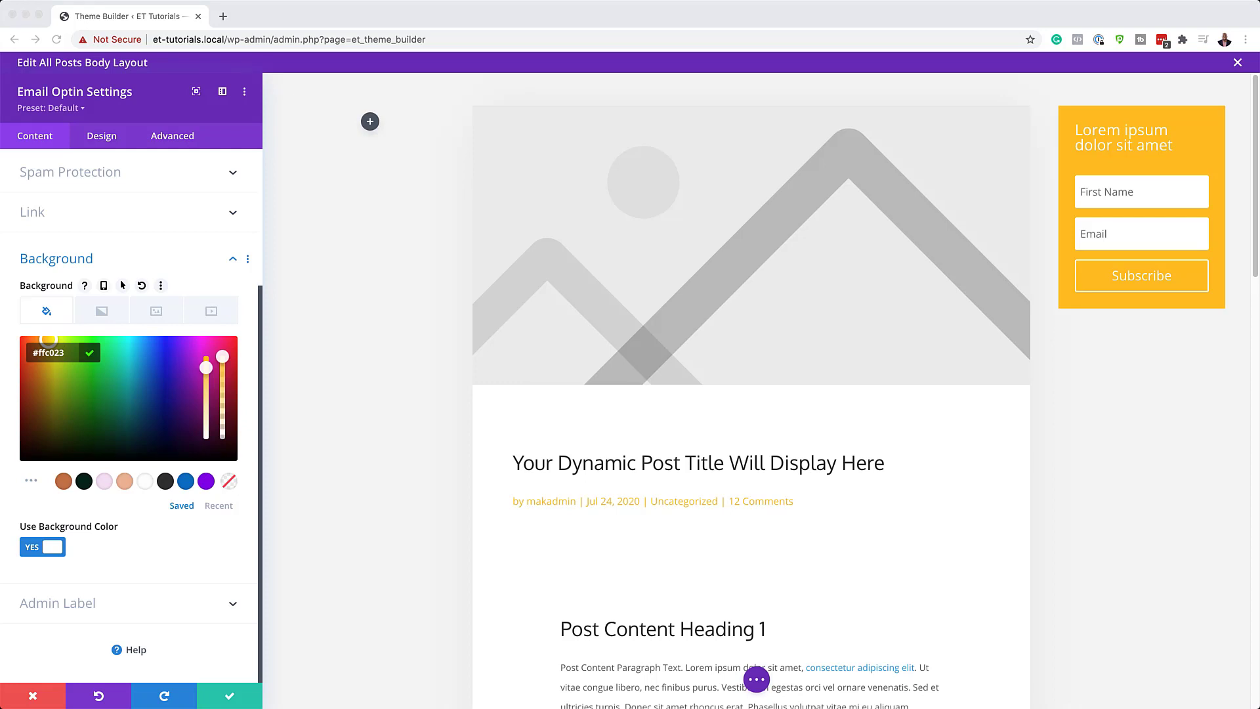
Set the Email Optin's fields font to Open Sans and the fields text size to 0.8vw
{"action": "left_click", "coordinate": [104, 136]}
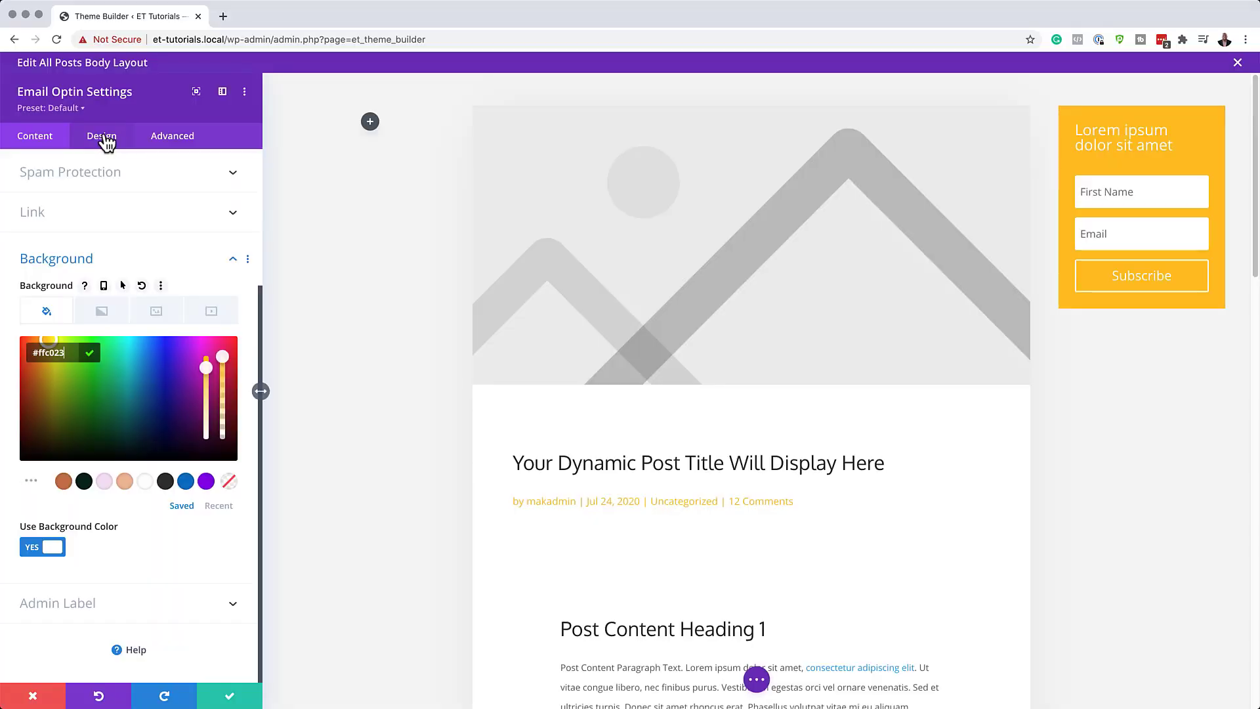
{"action": "left_click", "coordinate": [104, 138]}
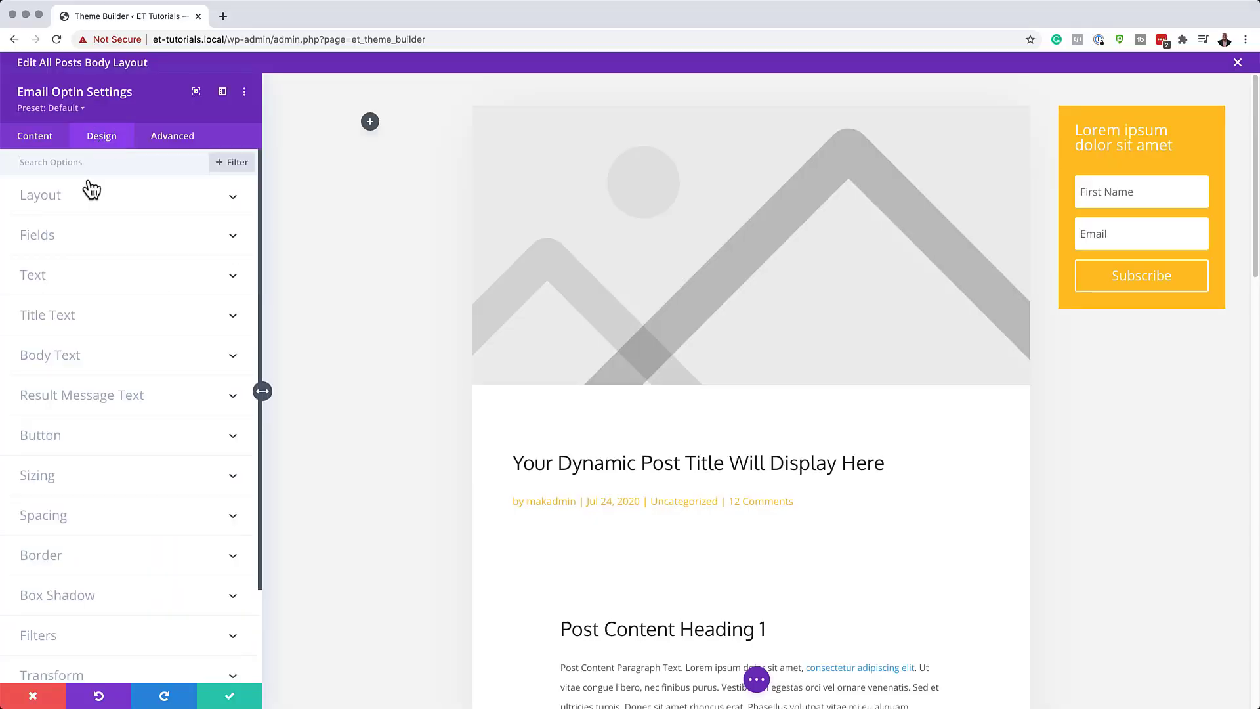
{"action": "left_click", "coordinate": [73, 242]}
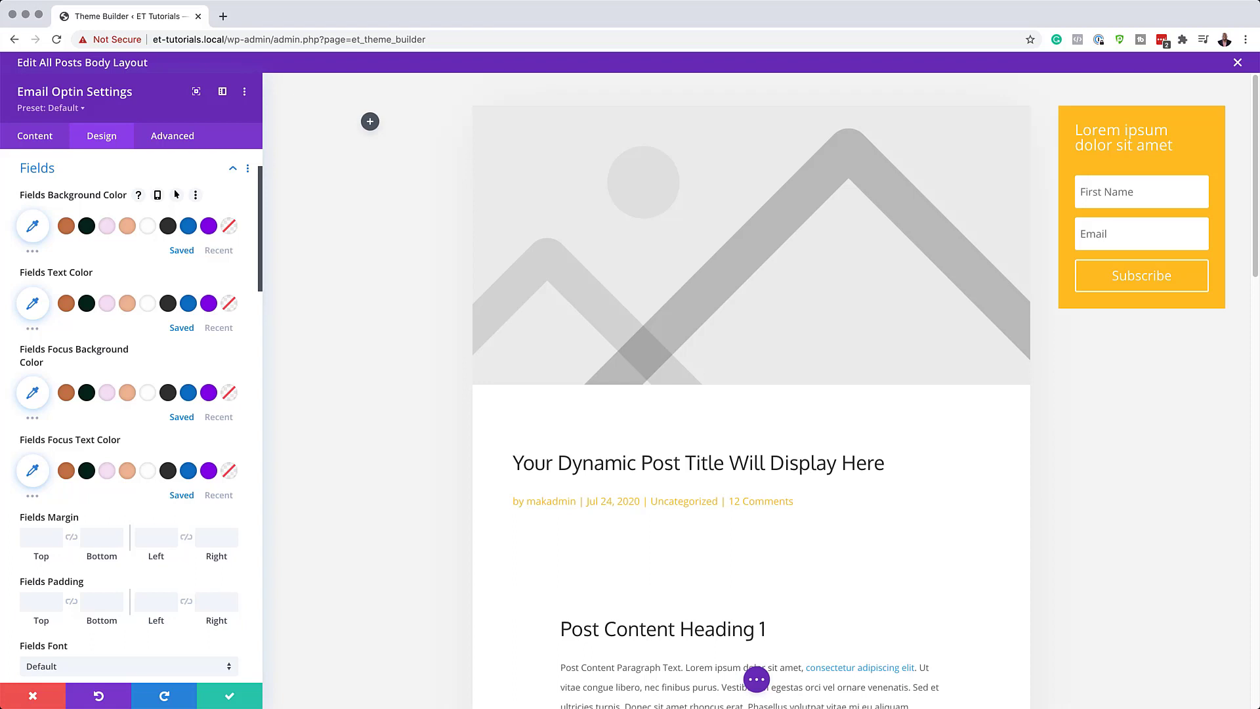
{"action": "scroll", "coordinate": [201, 461], "scroll_direction": "down", "scroll_amount": 3}
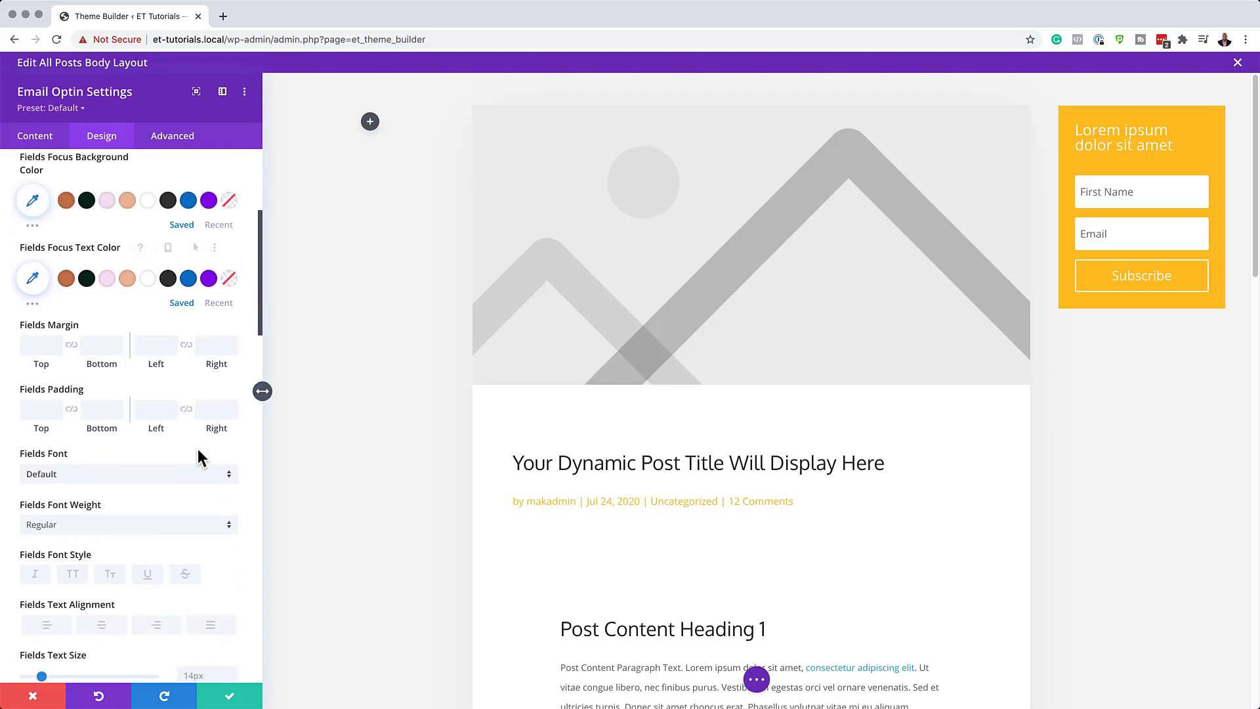
{"action": "left_click", "coordinate": [101, 466]}
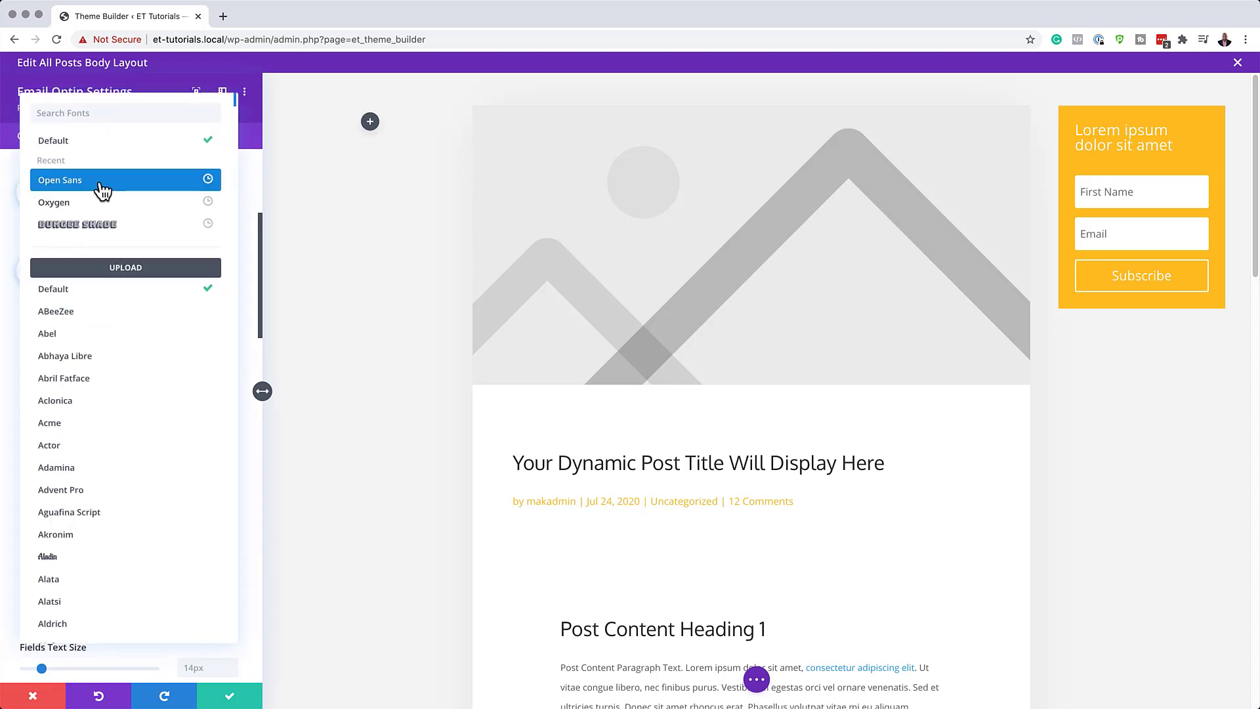
{"action": "left_click", "coordinate": [102, 190]}
{"action": "scroll", "coordinate": [166, 410], "scroll_direction": "down", "scroll_amount": 1}
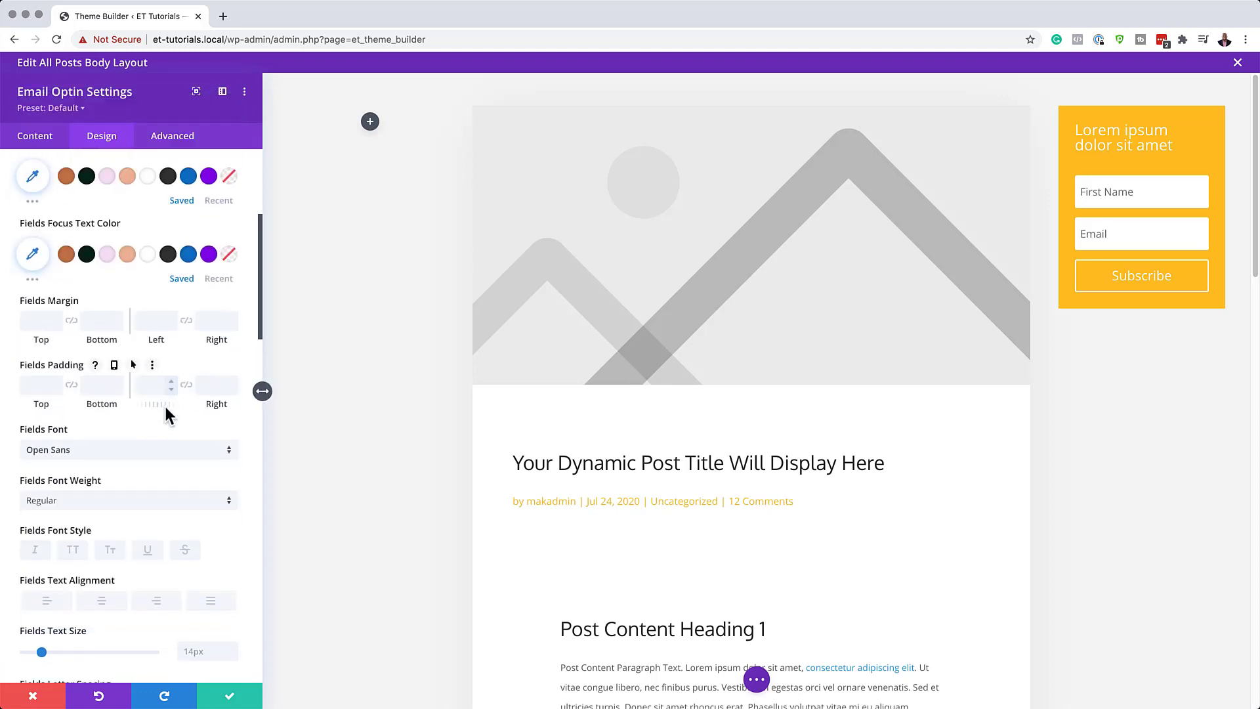
{"action": "scroll", "coordinate": [163, 403], "scroll_direction": "down", "scroll_amount": 2}
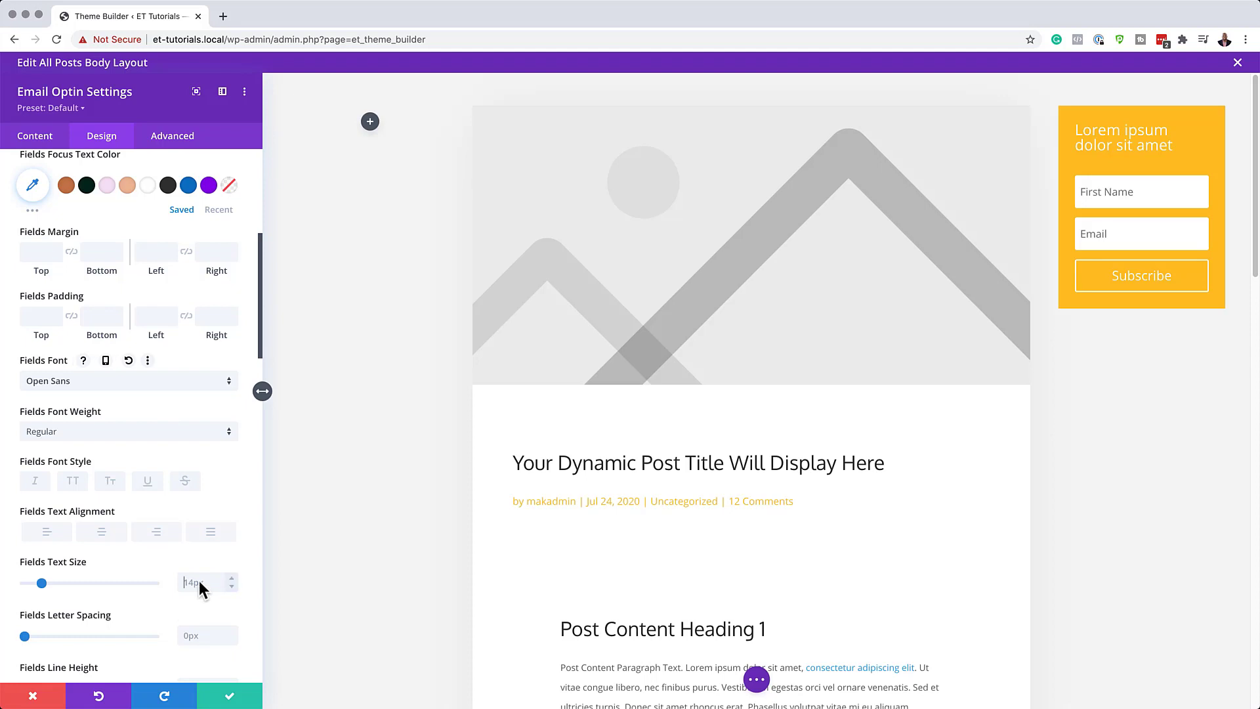
{"action": "type", "text": "0.8vw"}
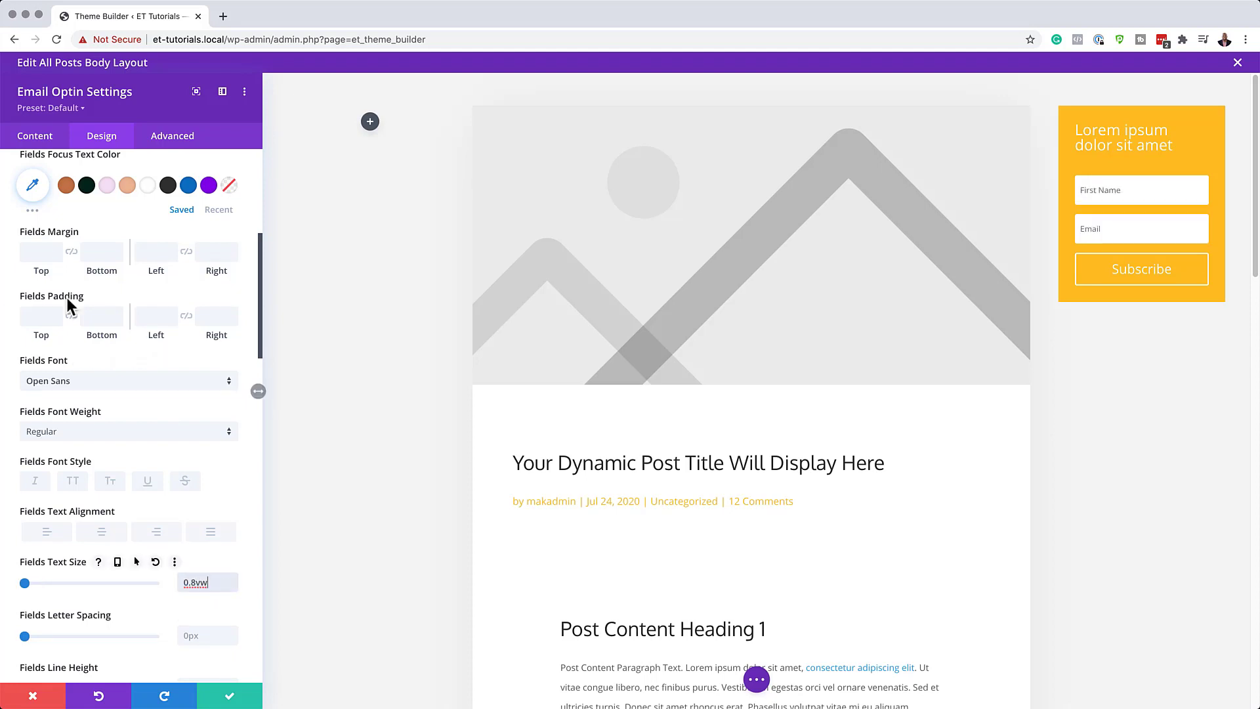
Set the Email Optin's title font to Oxygen with a Bold font weight
{"action": "scroll", "coordinate": [146, 424], "scroll_direction": "down", "scroll_amount": 5}
{"action": "scroll", "coordinate": [146, 424], "scroll_direction": "down", "scroll_amount": 10}
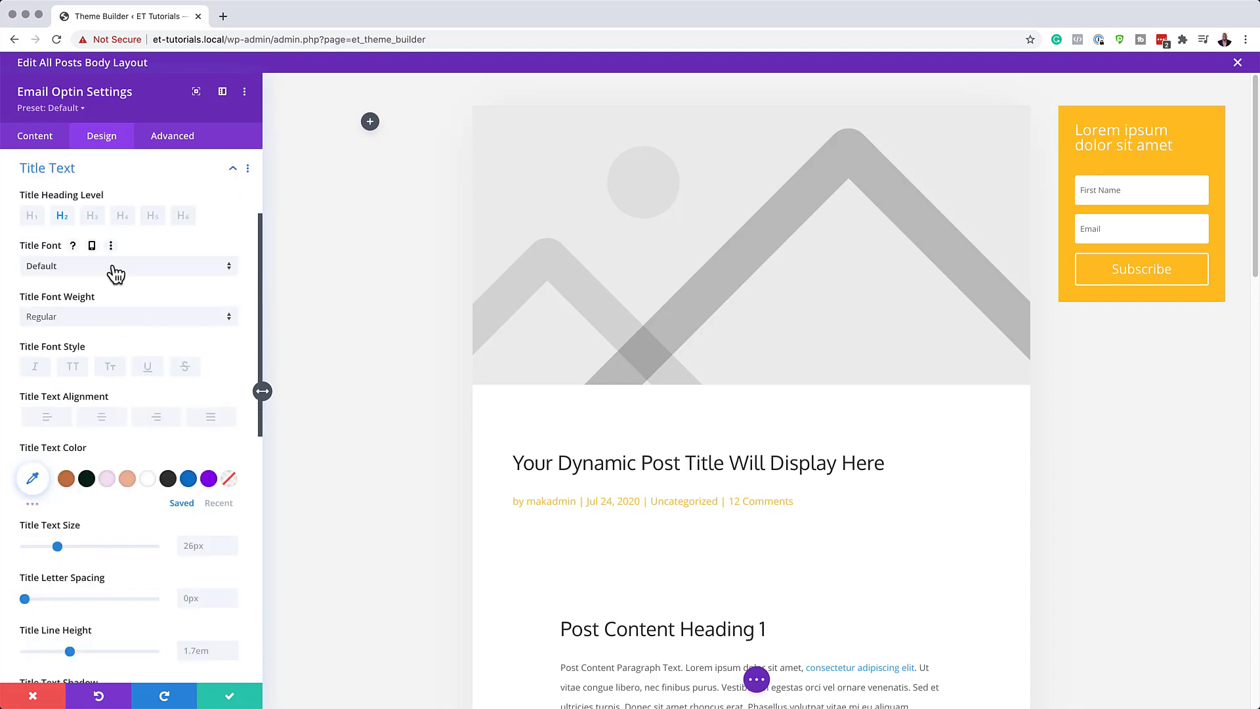
{"action": "left_click", "coordinate": [115, 274]}
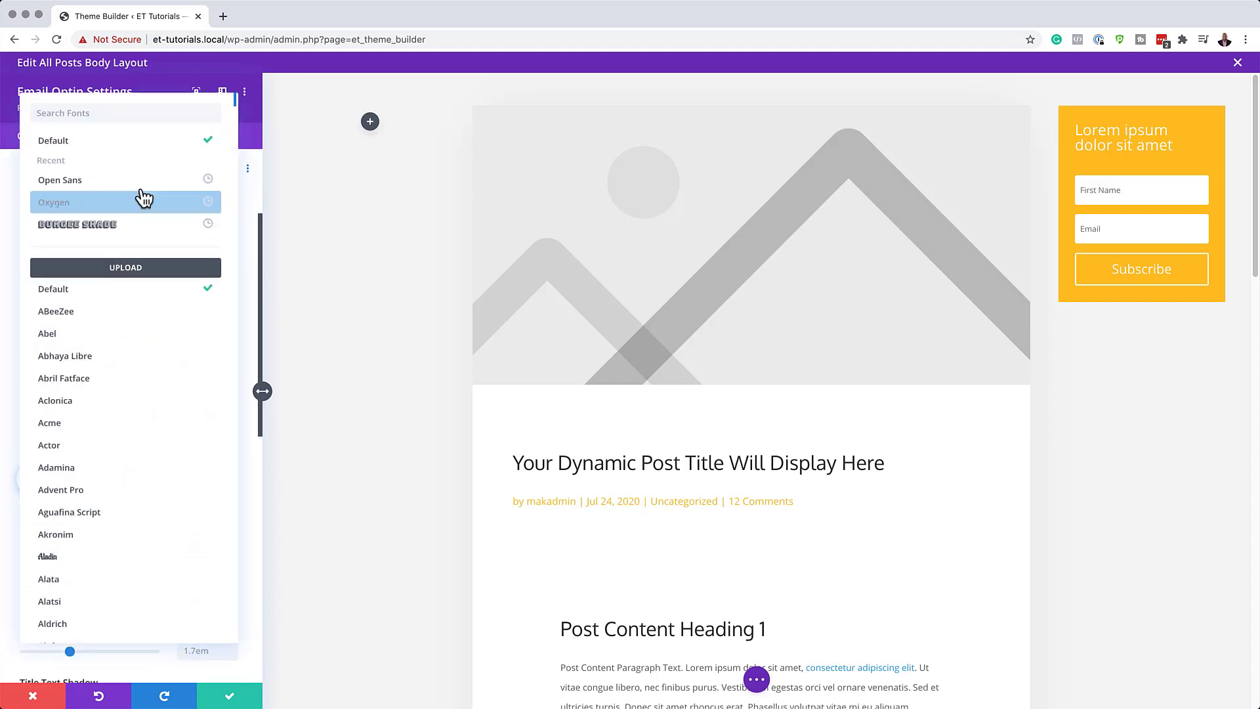
{"action": "left_click", "coordinate": [137, 212]}
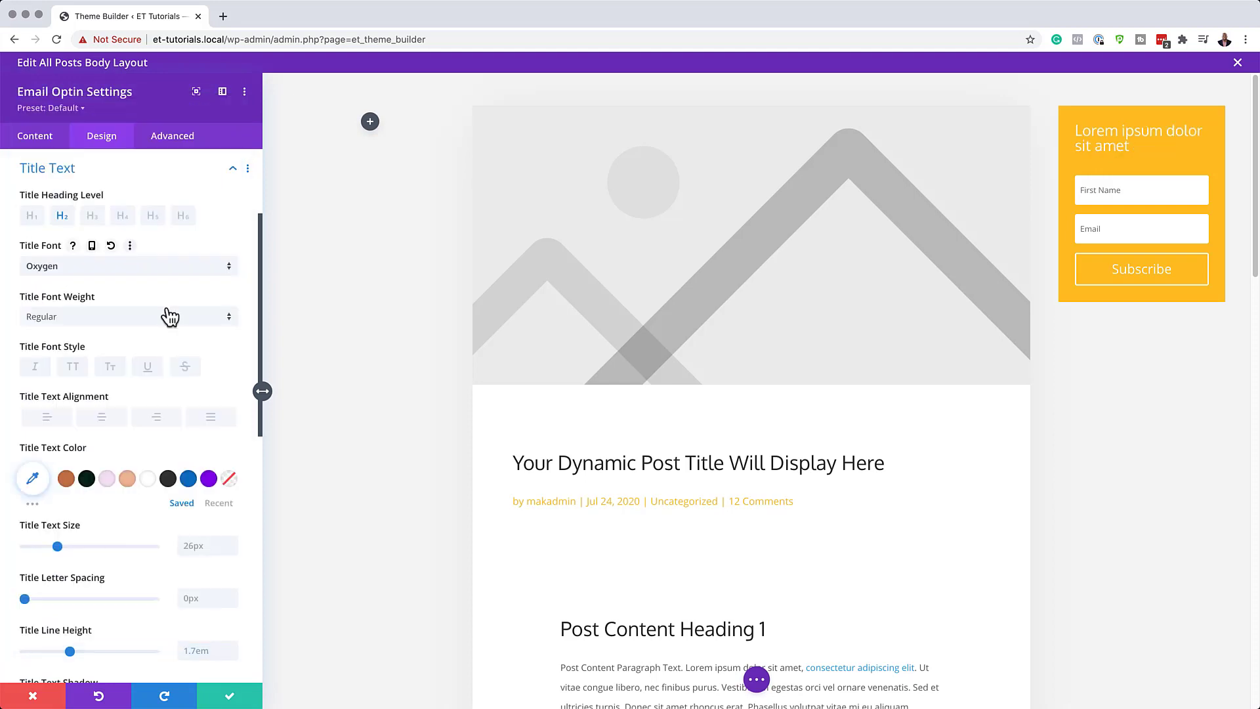
{"action": "left_click", "coordinate": [100, 324]}
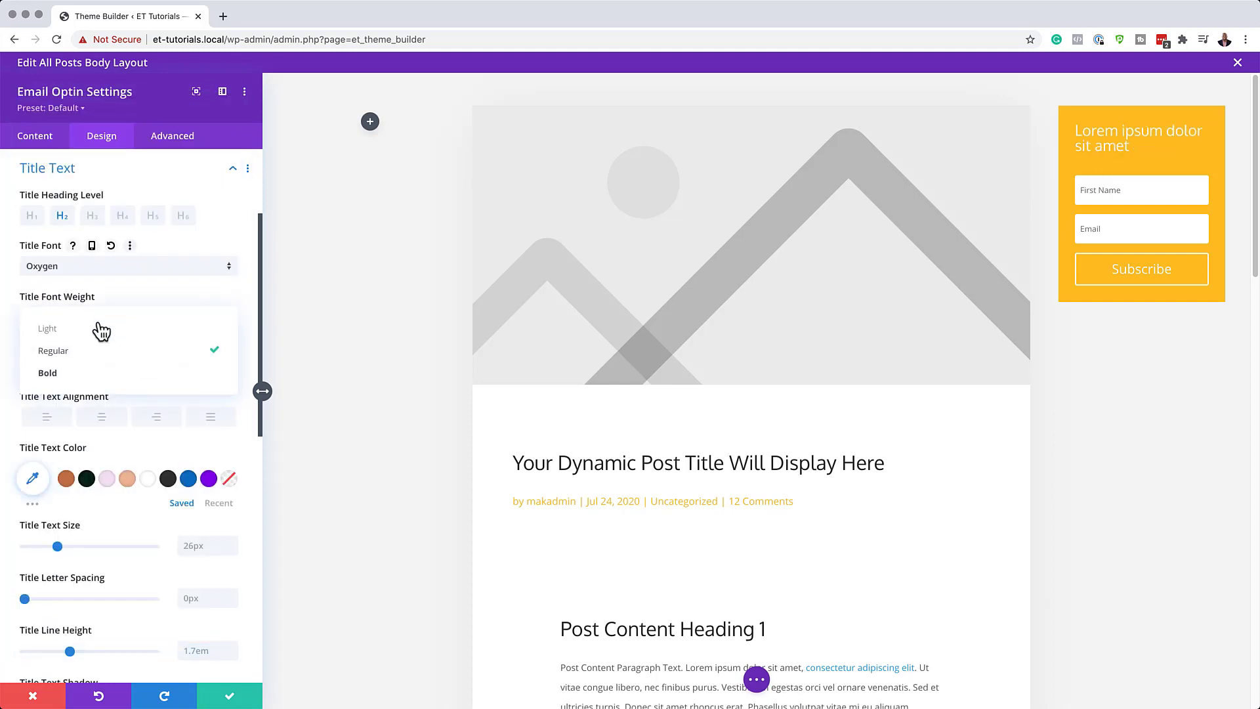
{"action": "left_click", "coordinate": [84, 377]}
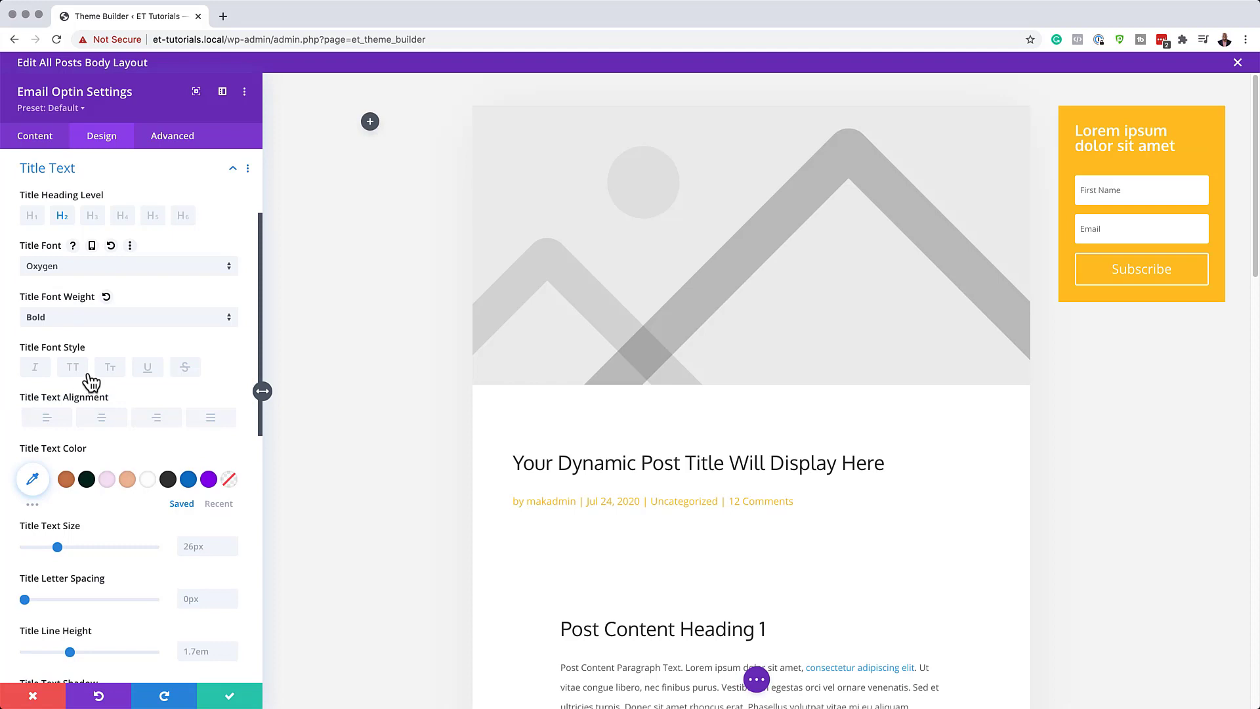
Set the Email Optin's title text size to 1vw and the title line height to 1.5em
{"action": "left_click", "coordinate": [201, 548]}
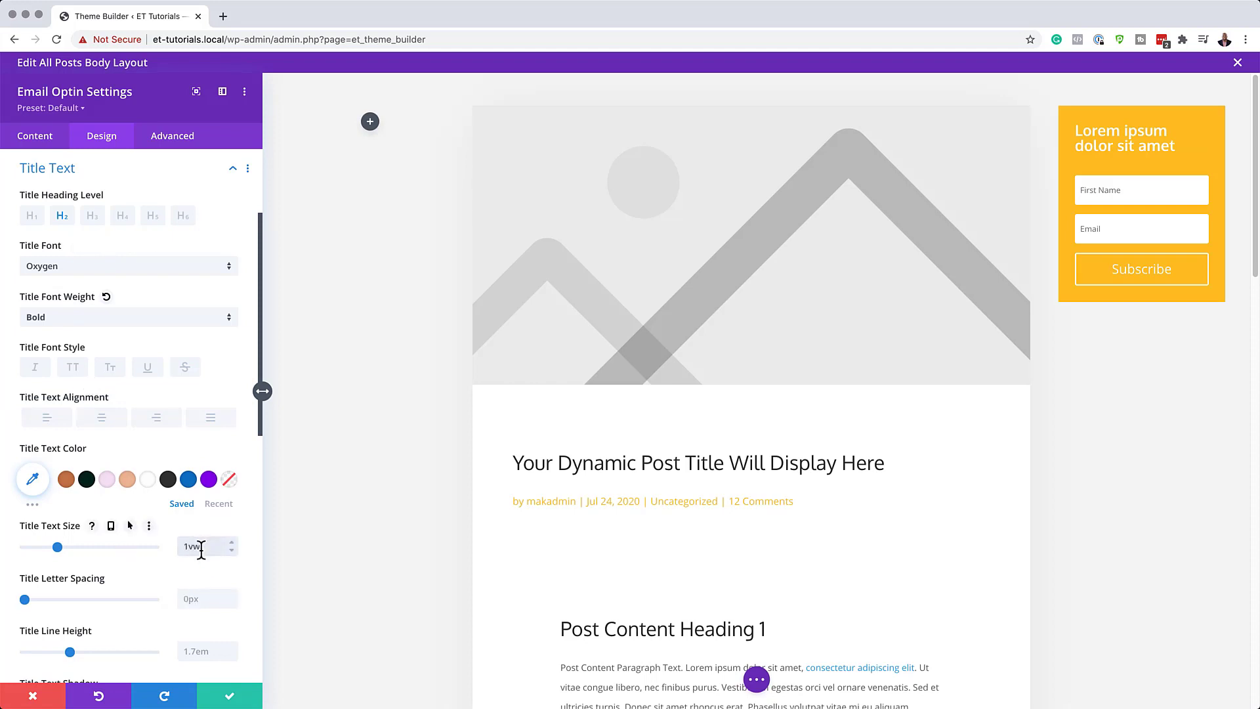
{"action": "left_click", "coordinate": [208, 653]}
{"action": "type", "text": "1.5"}
{"action": "key", "text": "Return"}
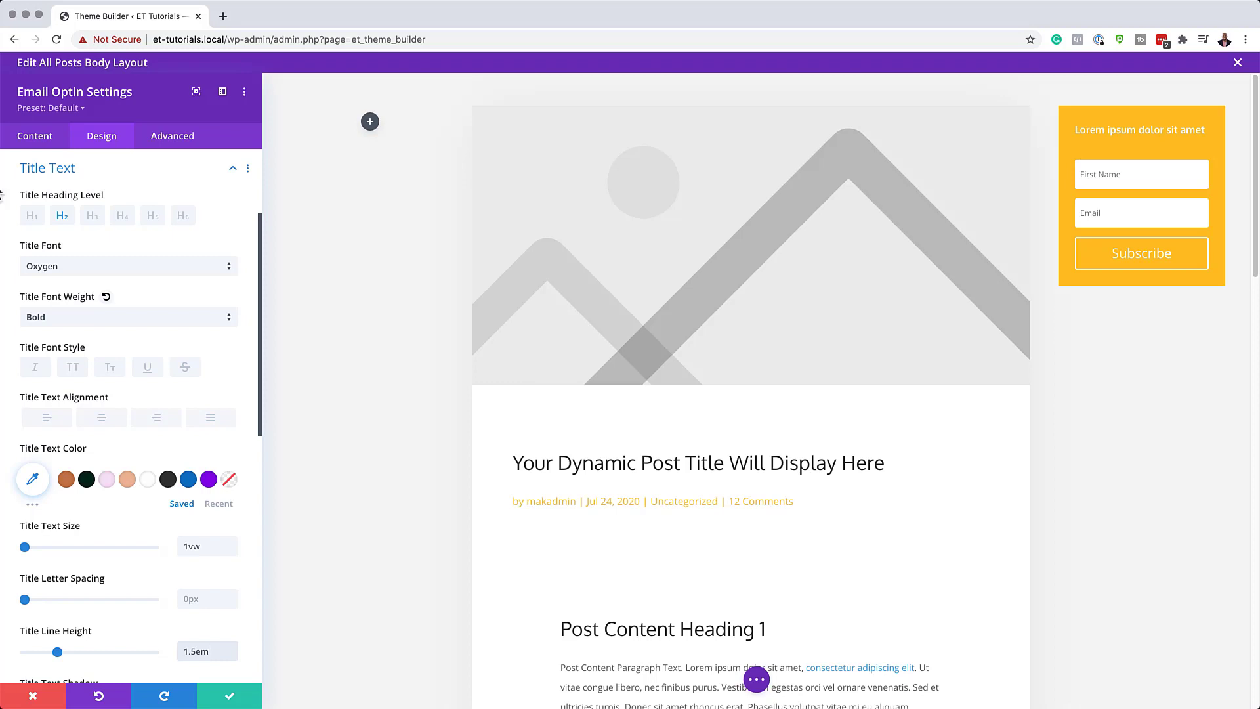
Enable custom styles for the Email Optin's button and set the button text size to 0.9vw
{"action": "scroll", "coordinate": [184, 229], "scroll_direction": "up", "scroll_amount": 4}
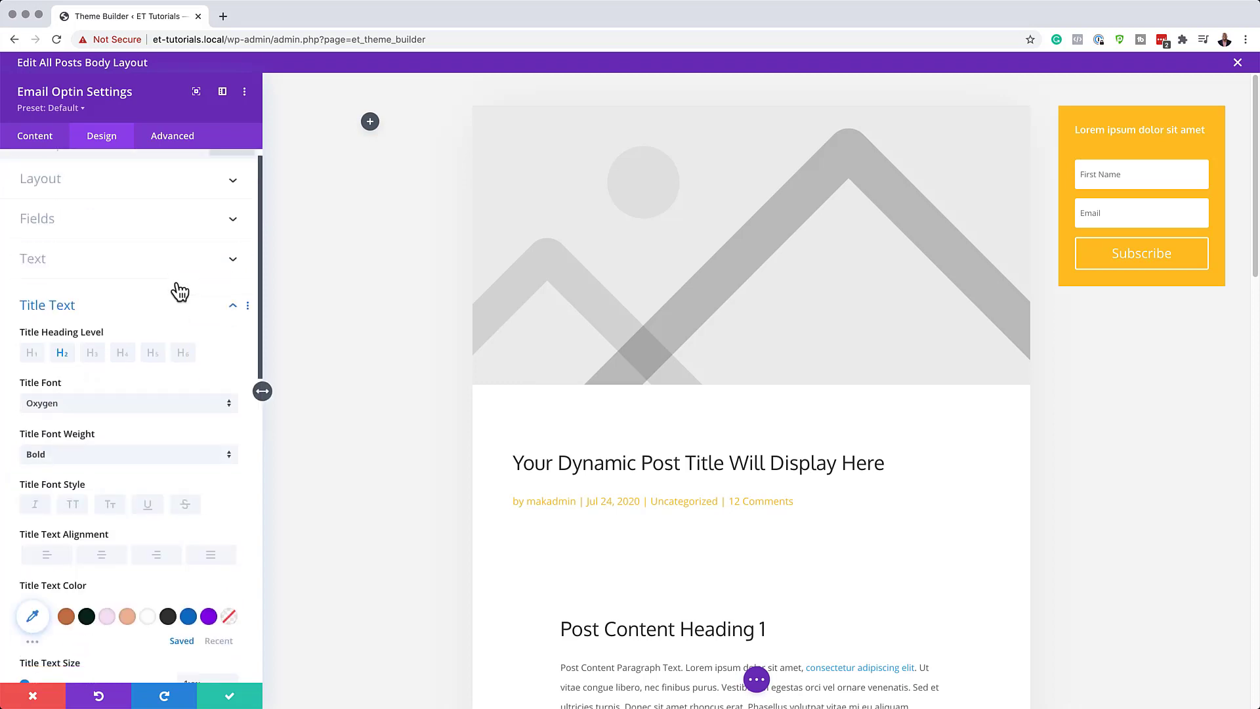
{"action": "scroll", "coordinate": [174, 289], "scroll_direction": "down", "scroll_amount": 10}
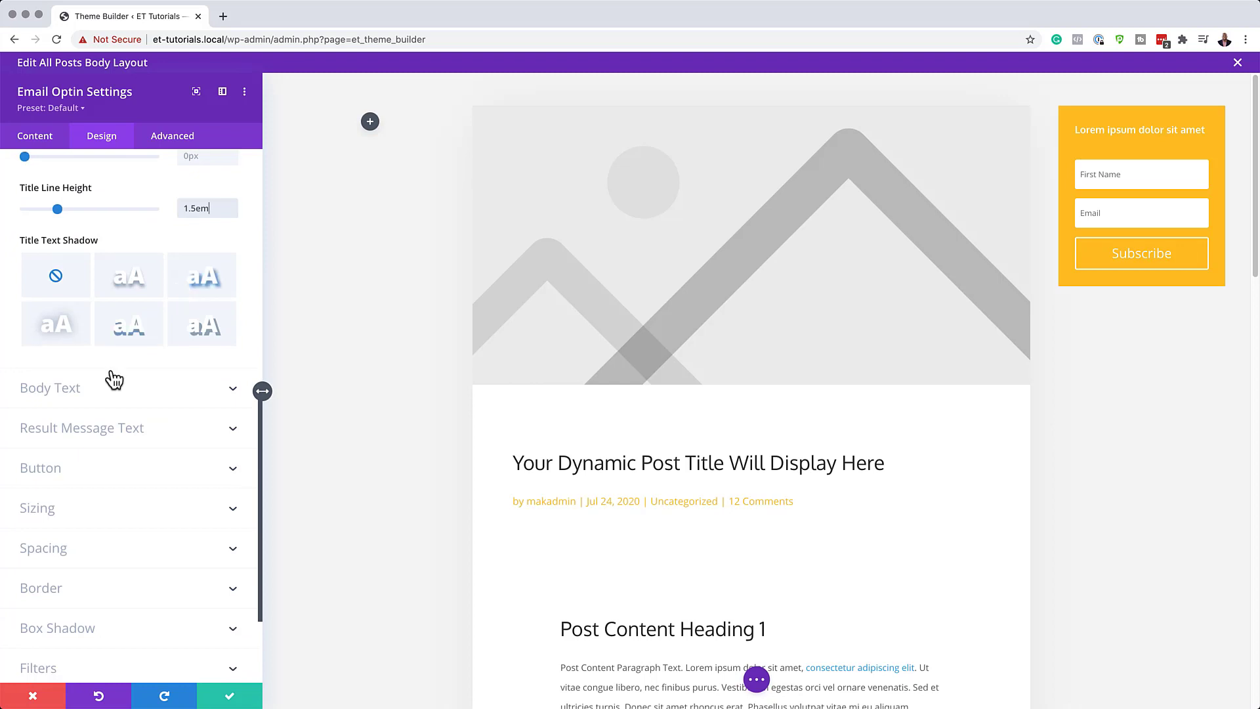
{"action": "left_click", "coordinate": [61, 469]}
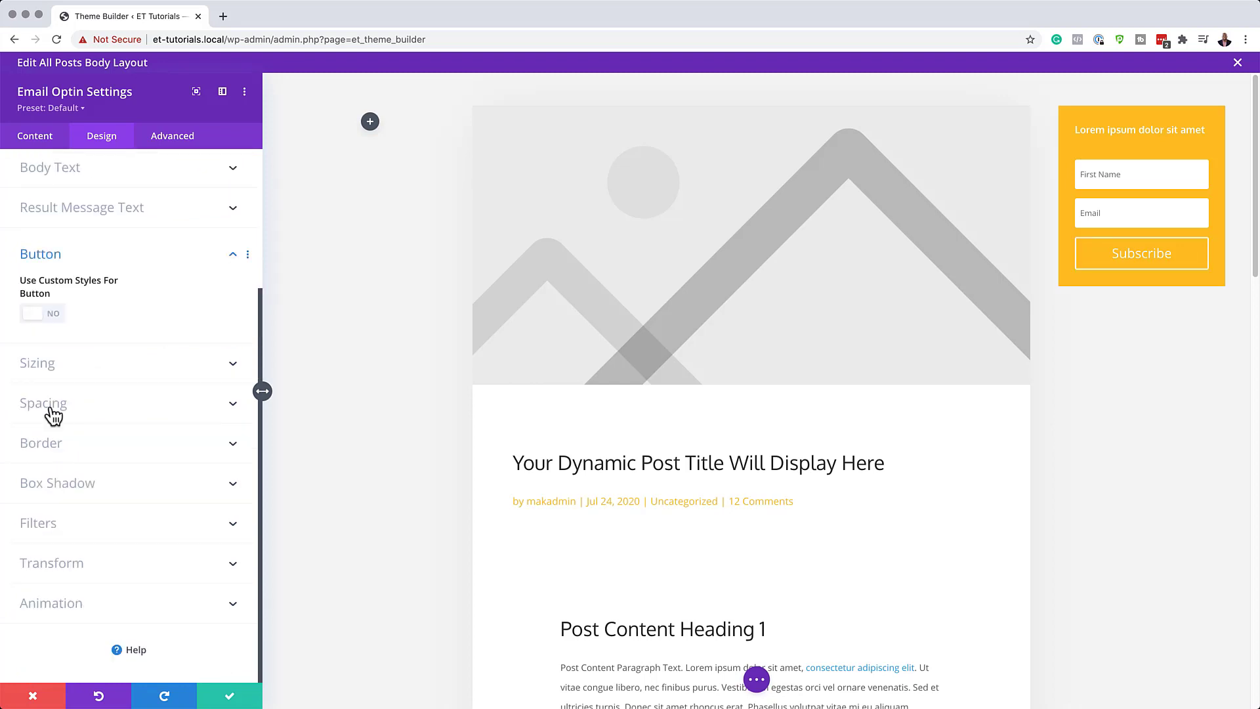
{"action": "left_click", "coordinate": [59, 324]}
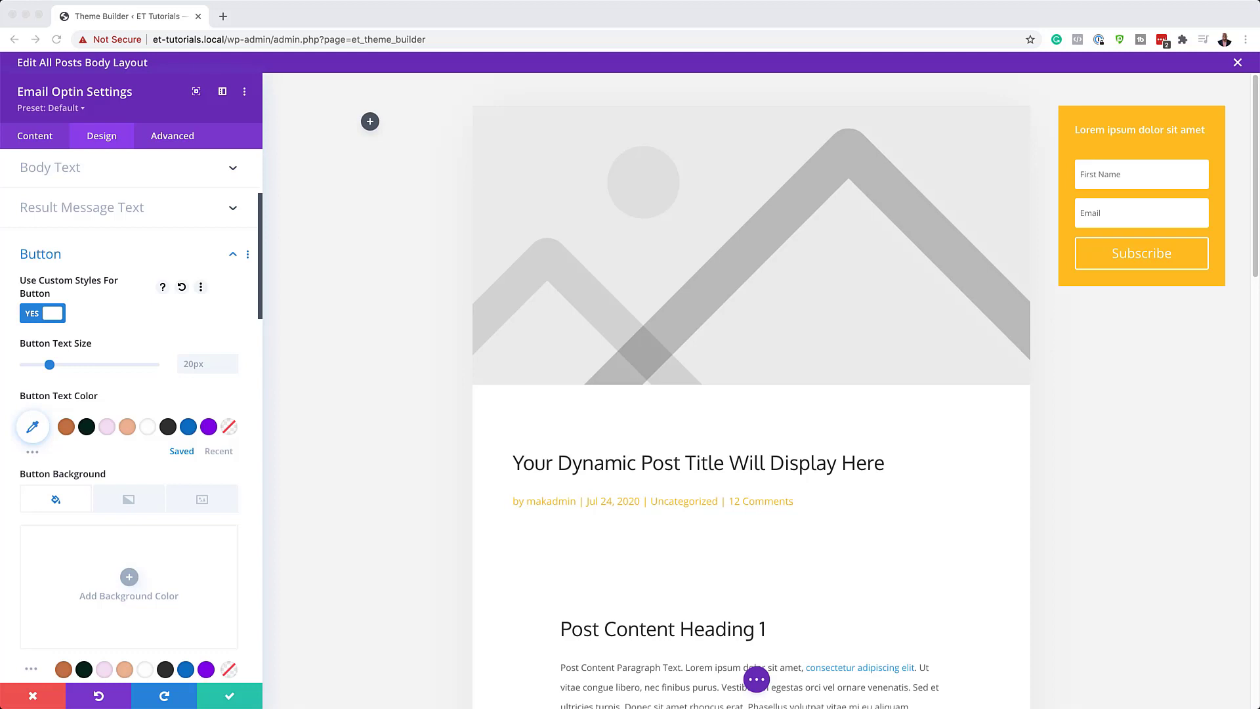
{"action": "left_click", "coordinate": [194, 365]}
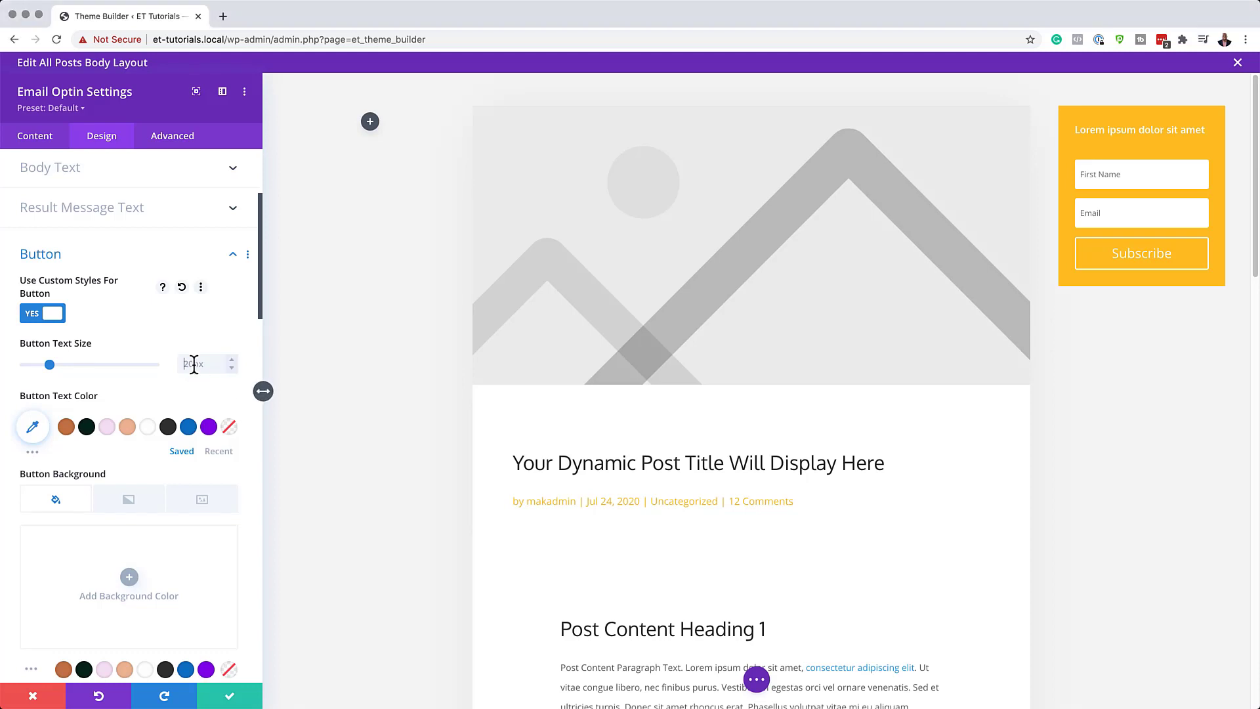
{"action": "type", "text": "0.4vw"}
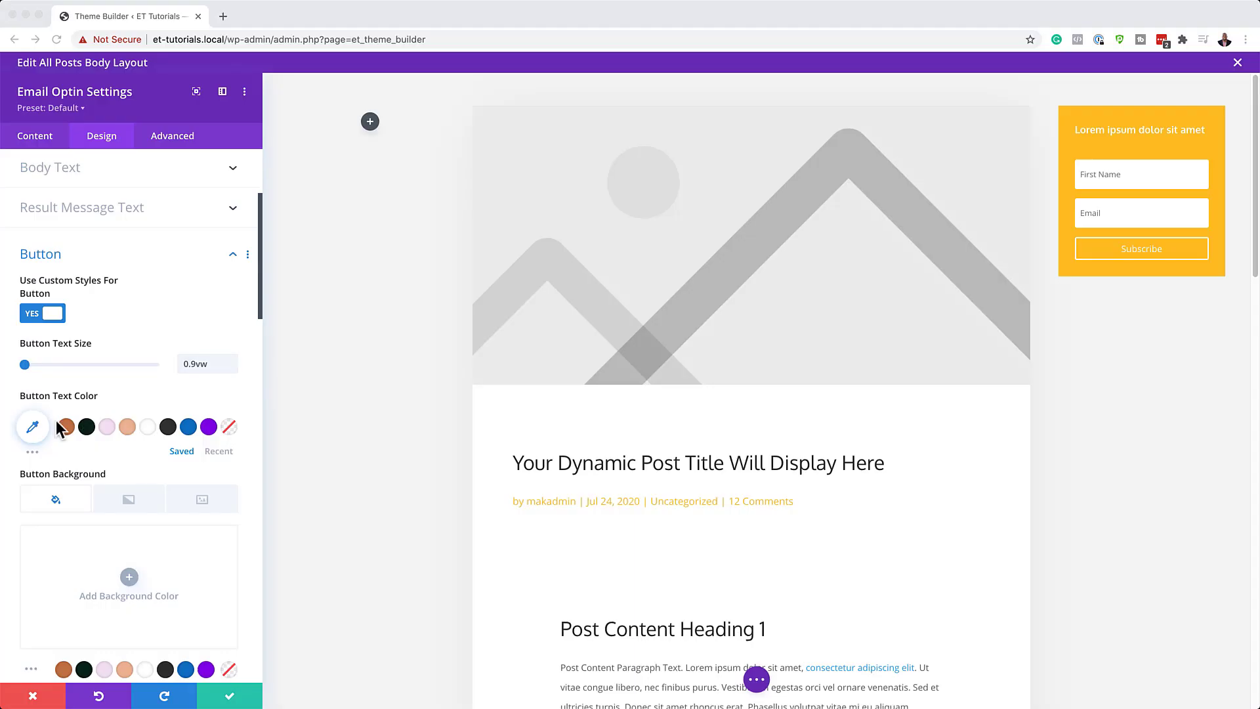
Set the Email Optin's button text color to #ffc023 and the button background color to #f4f4f4
{"action": "left_click", "coordinate": [32, 429]}
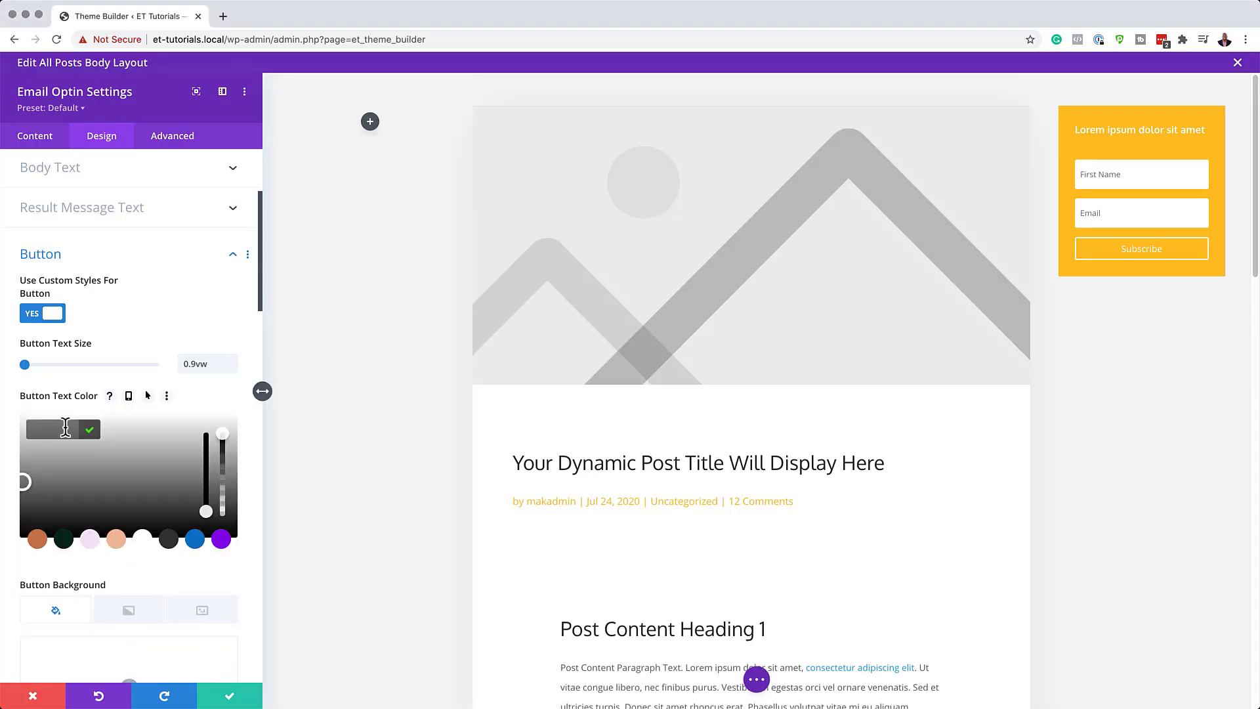
{"action": "type", "text": "#ffc023"}
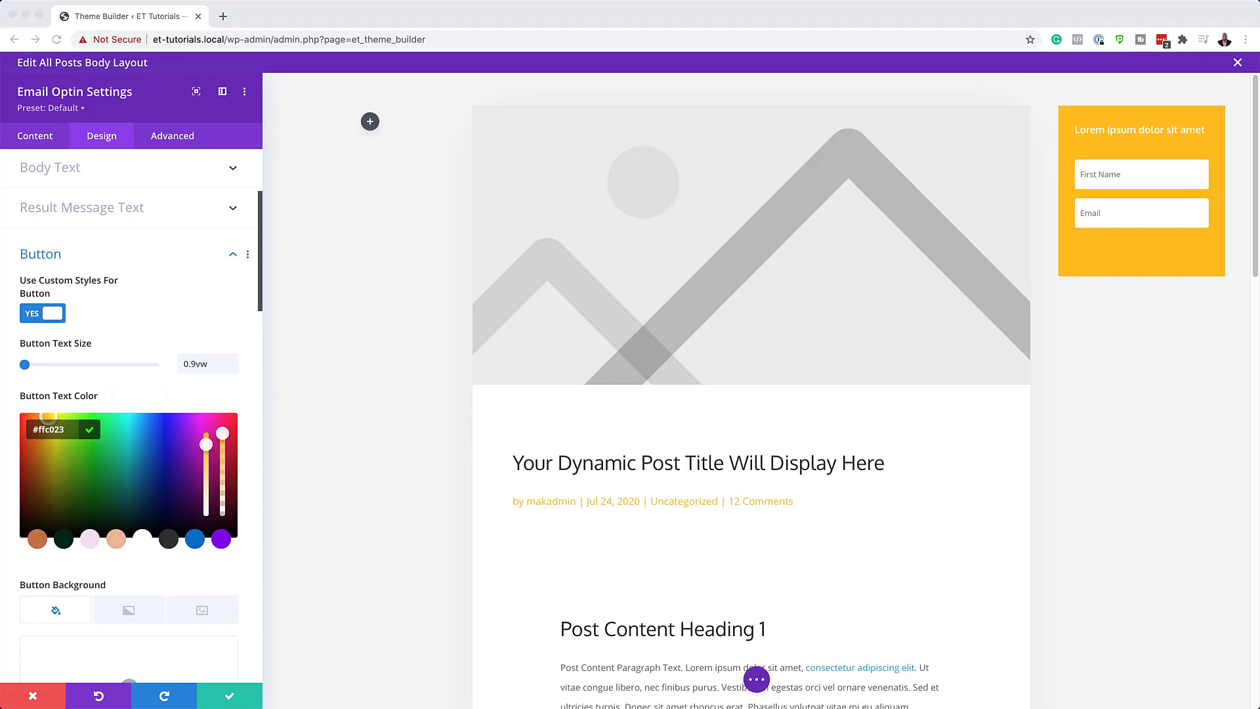
{"action": "scroll", "coordinate": [154, 479], "scroll_direction": "down", "scroll_amount": 5}
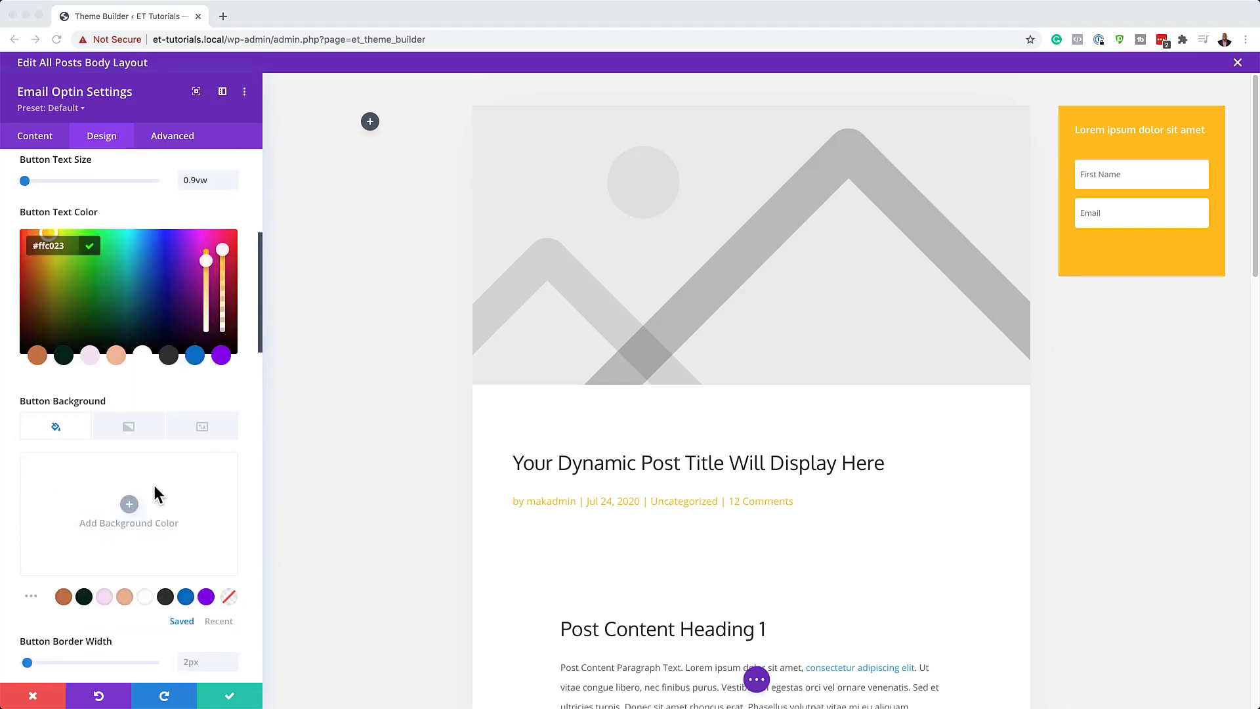
{"action": "left_click", "coordinate": [131, 509]}
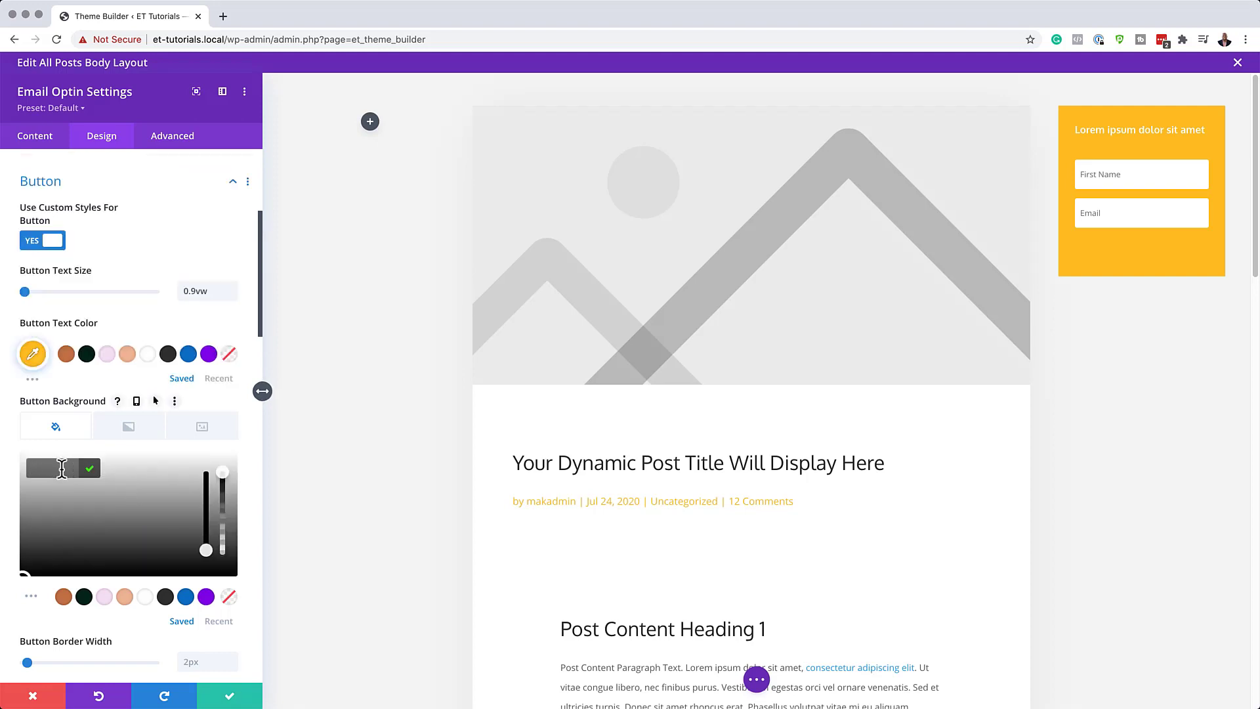
{"action": "type", "text": "#f4f4f4"}
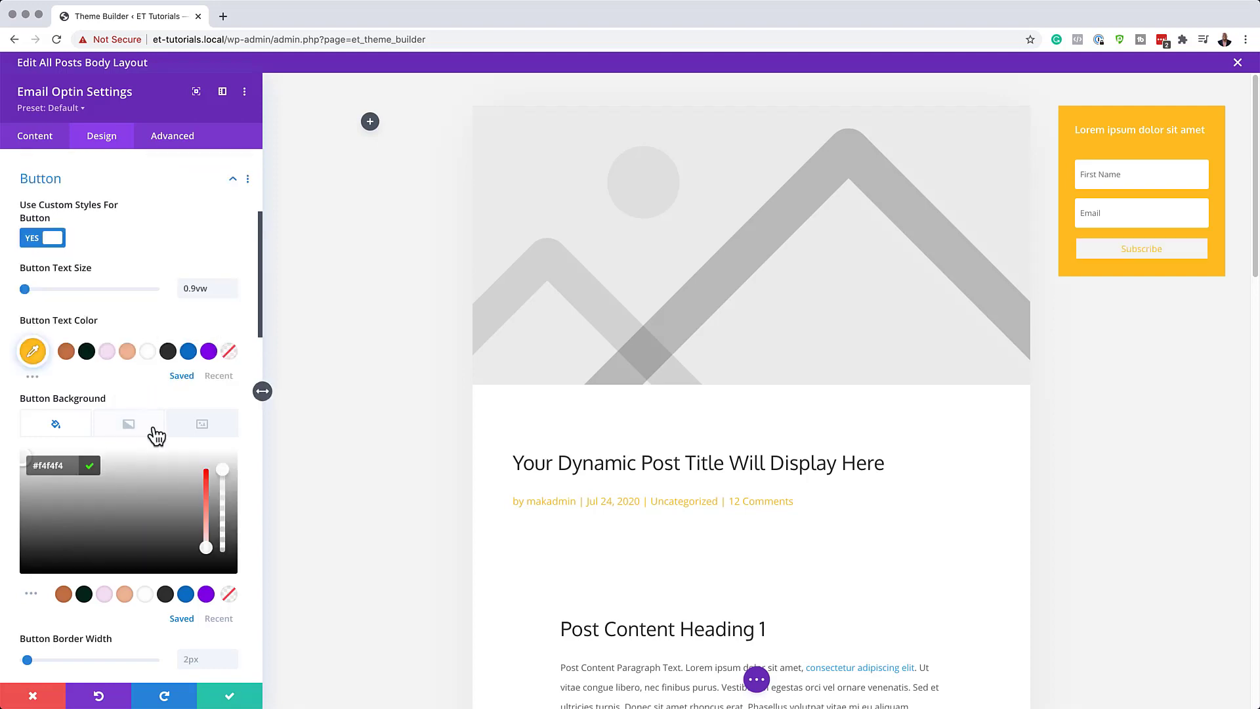
Set the Email Optin's button border width and button border radius to 0px
{"action": "scroll", "coordinate": [158, 432], "scroll_direction": "down", "scroll_amount": 4}
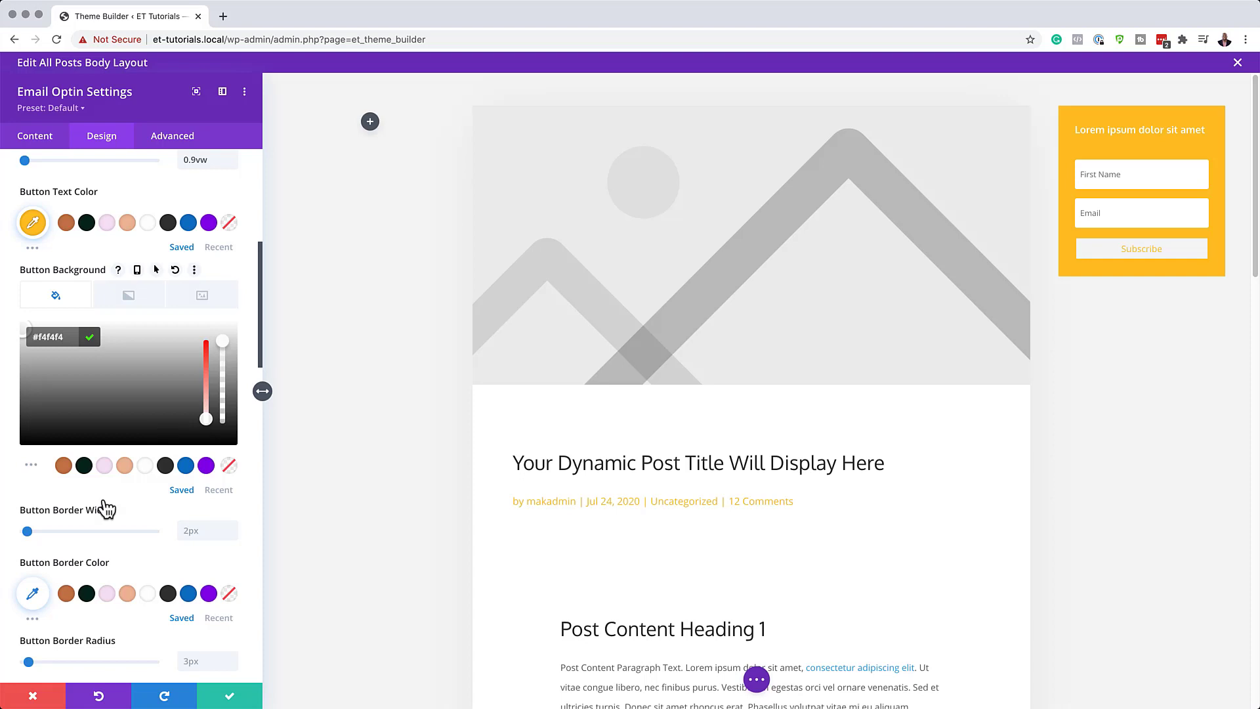
{"action": "left_click_drag", "start_coordinate": [26, 531], "coordinate": [8, 533]}
{"action": "left_click", "coordinate": [25, 532]}
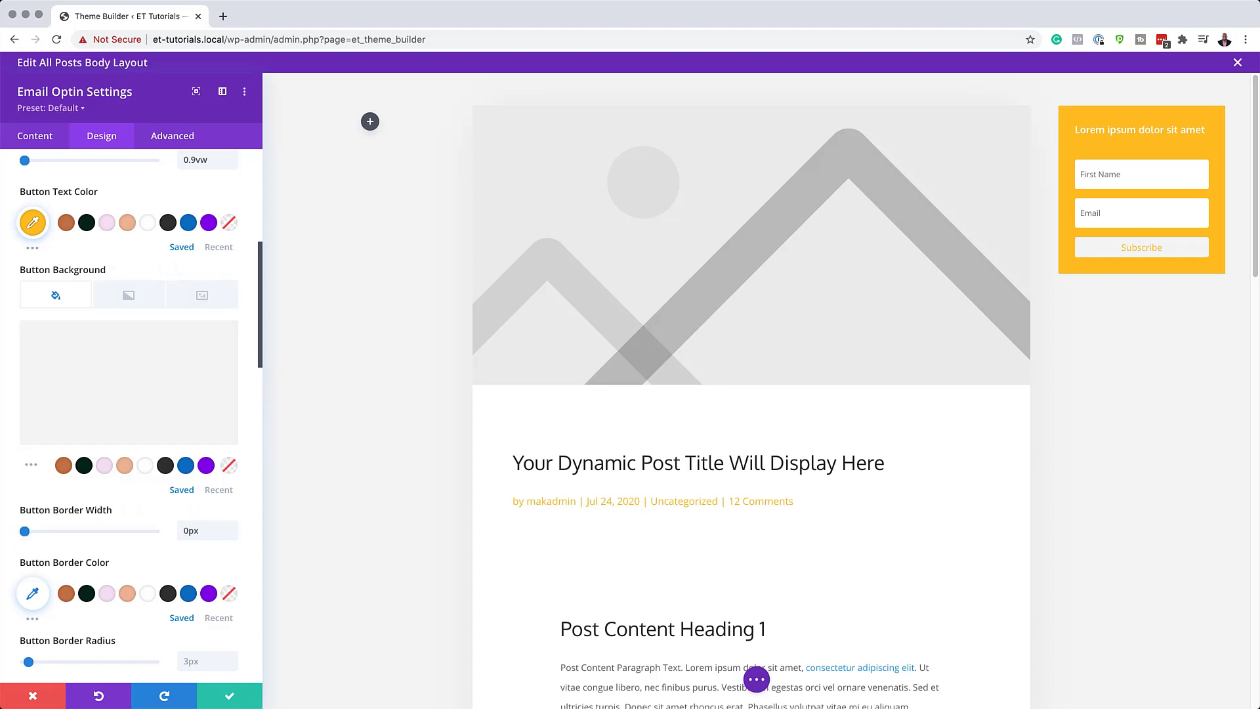
{"action": "scroll", "coordinate": [140, 519], "scroll_direction": "down", "scroll_amount": 4}
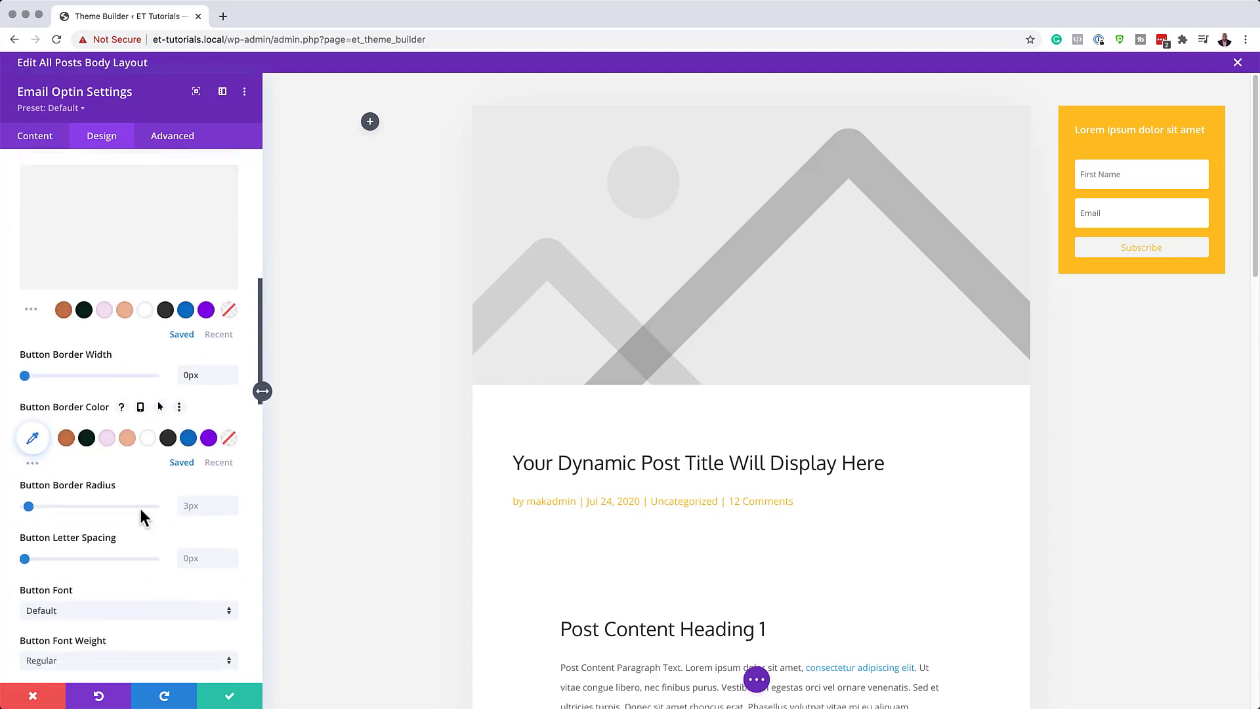
{"action": "scroll", "coordinate": [139, 506], "scroll_direction": "down", "scroll_amount": 1}
{"action": "left_click_drag", "start_coordinate": [29, 454], "coordinate": [14, 459]}
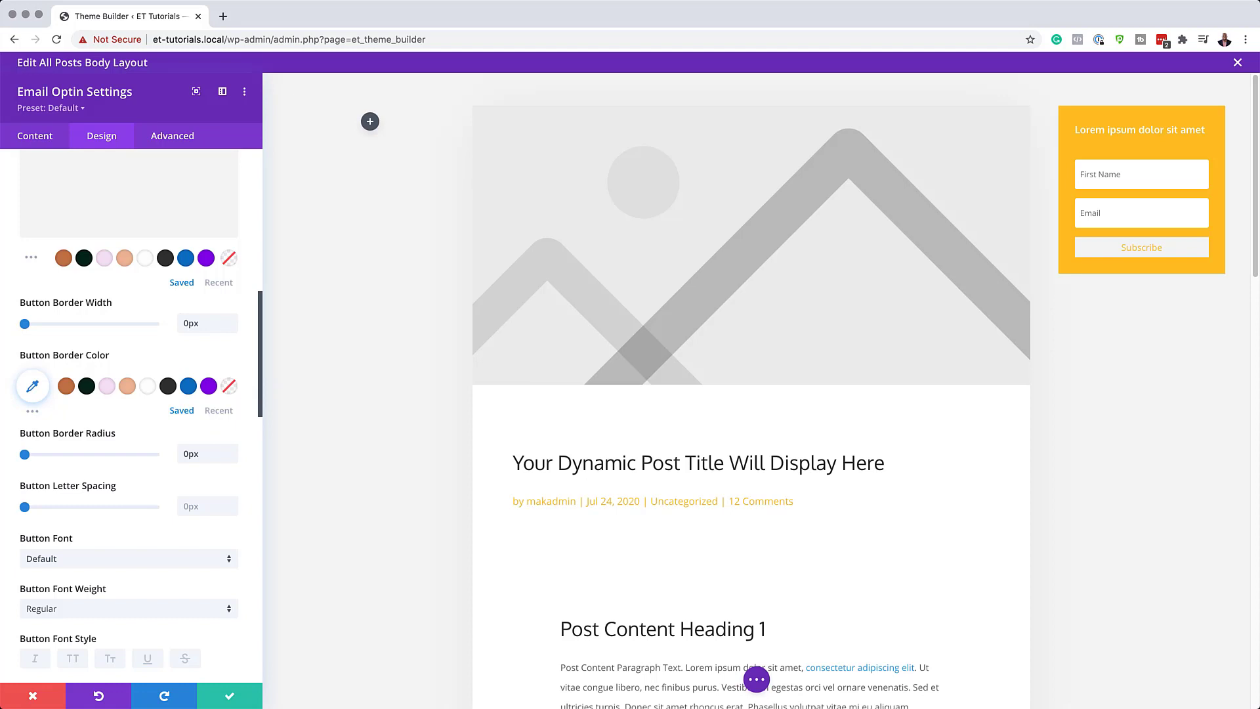
Set the Email Optin's button font to Oxygen and link its top and bottom padding at 15px
{"action": "left_click", "coordinate": [108, 565]}
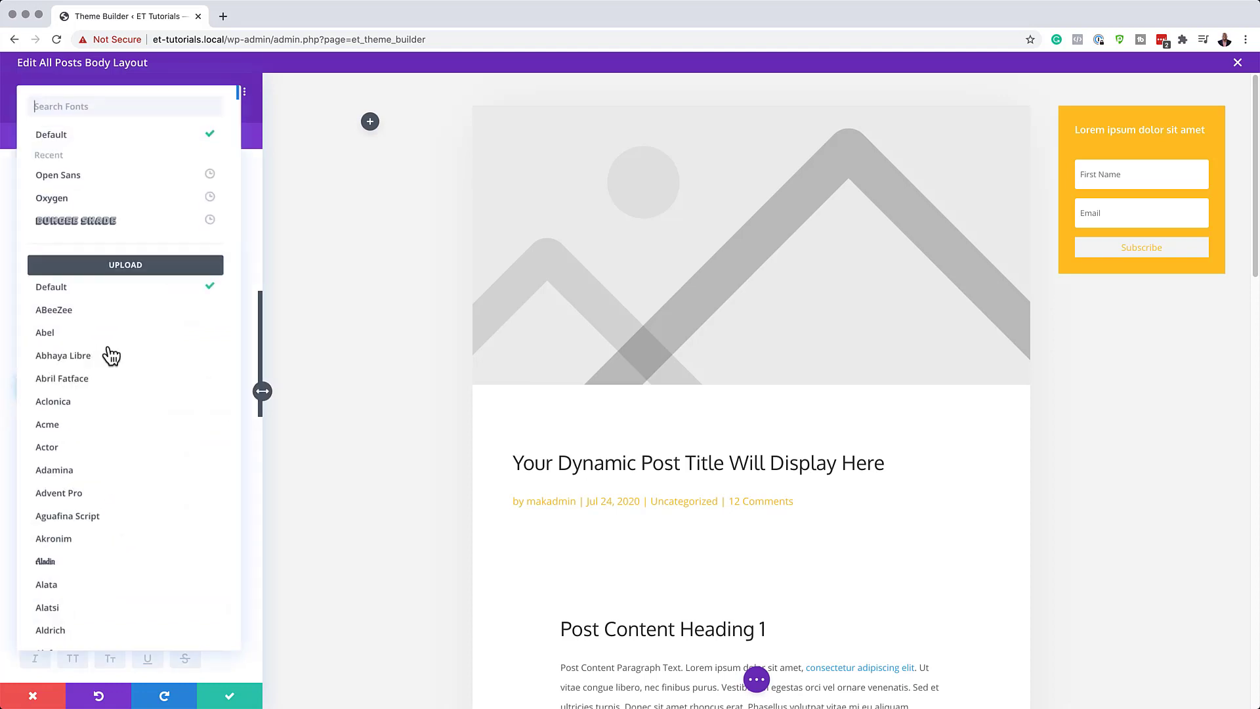
{"action": "left_click", "coordinate": [118, 199]}
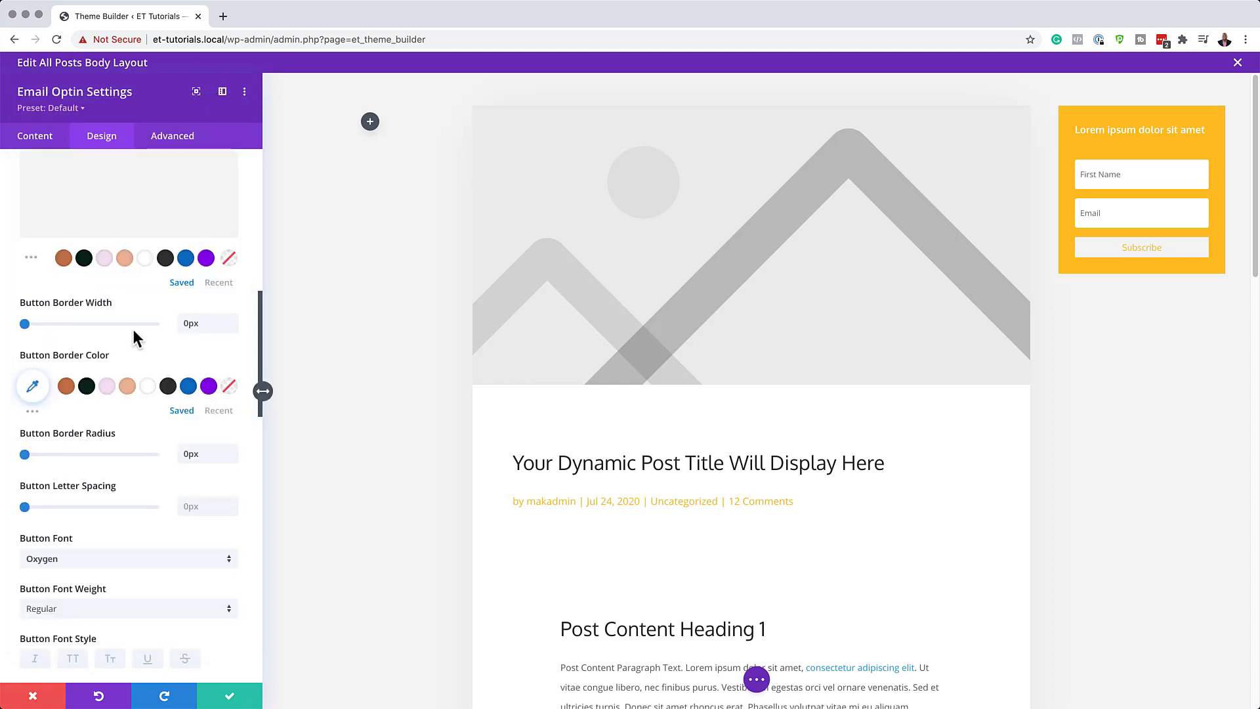
{"action": "scroll", "coordinate": [169, 478], "scroll_direction": "down", "scroll_amount": 8}
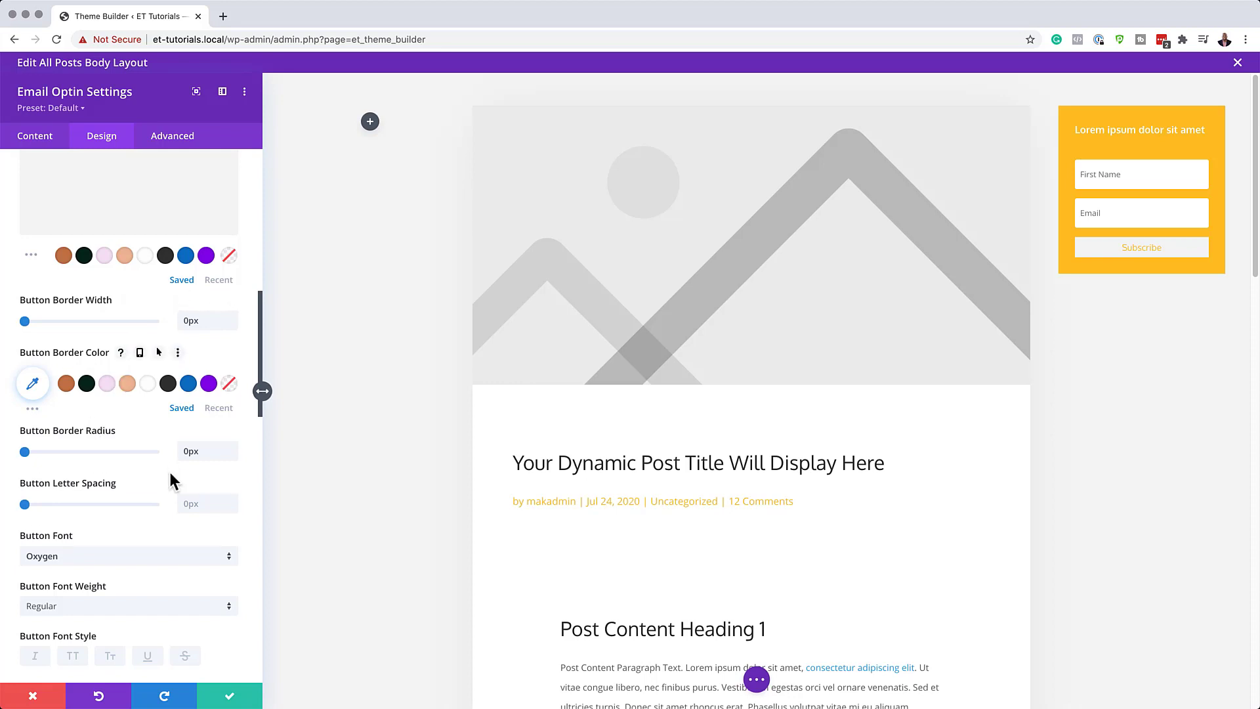
{"action": "scroll", "coordinate": [170, 474], "scroll_direction": "down", "scroll_amount": 9}
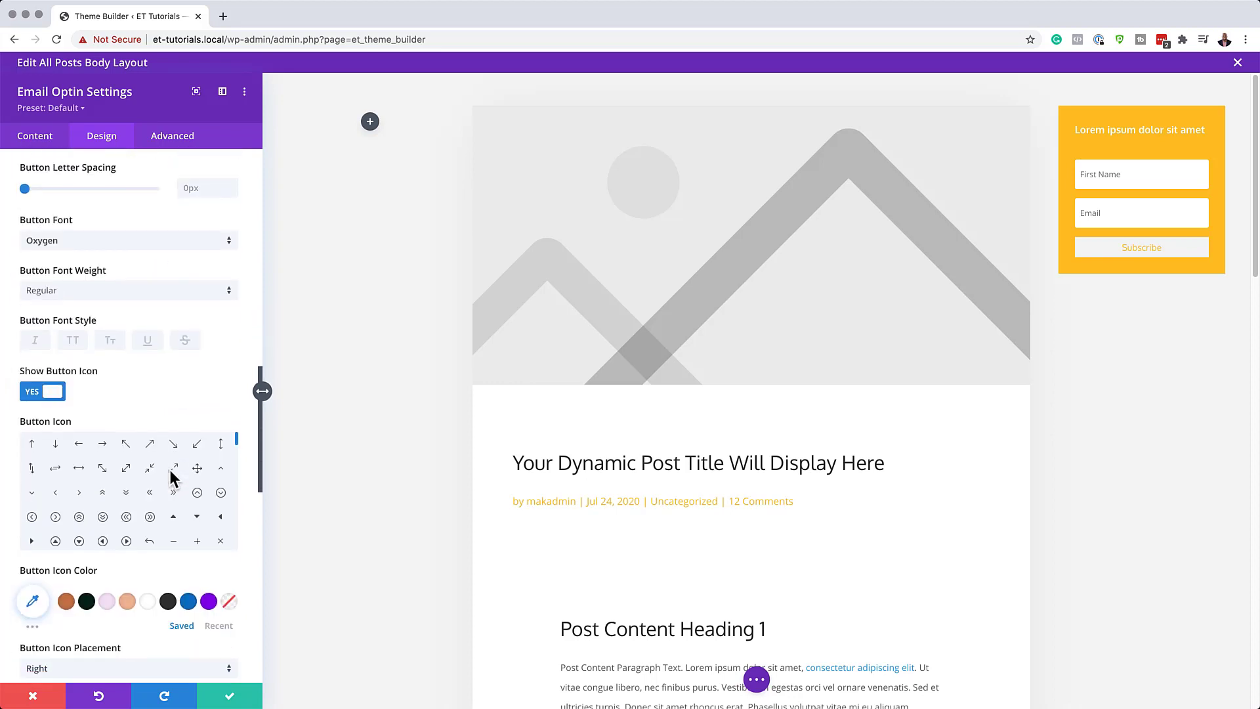
{"action": "scroll", "coordinate": [172, 480], "scroll_direction": "down", "scroll_amount": 4}
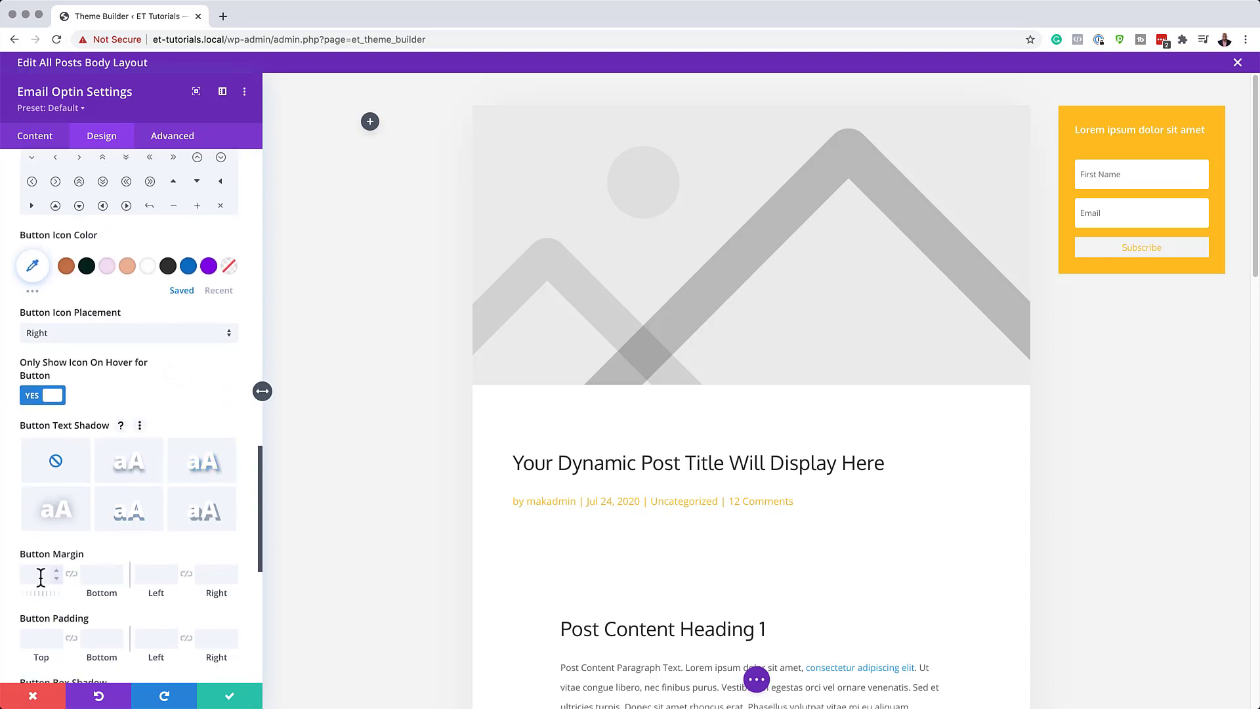
{"action": "left_click", "coordinate": [42, 640]}
{"action": "type", "text": "15px"}
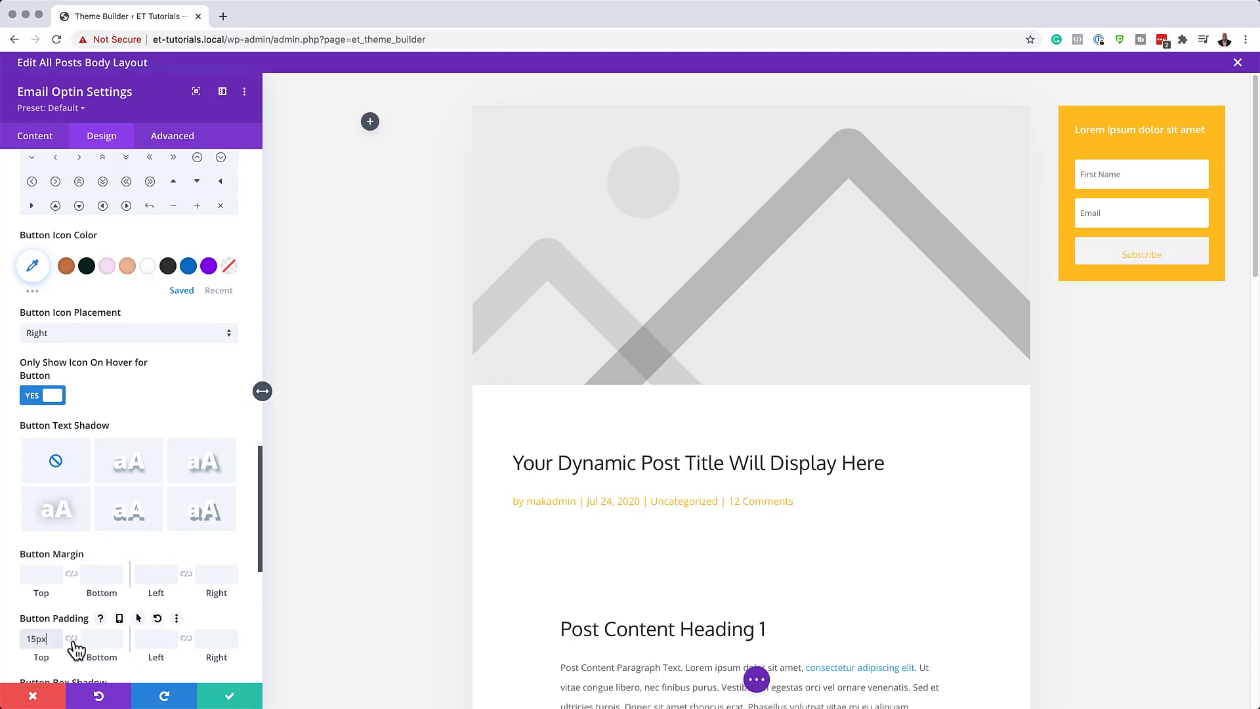
{"action": "left_click", "coordinate": [73, 641]}
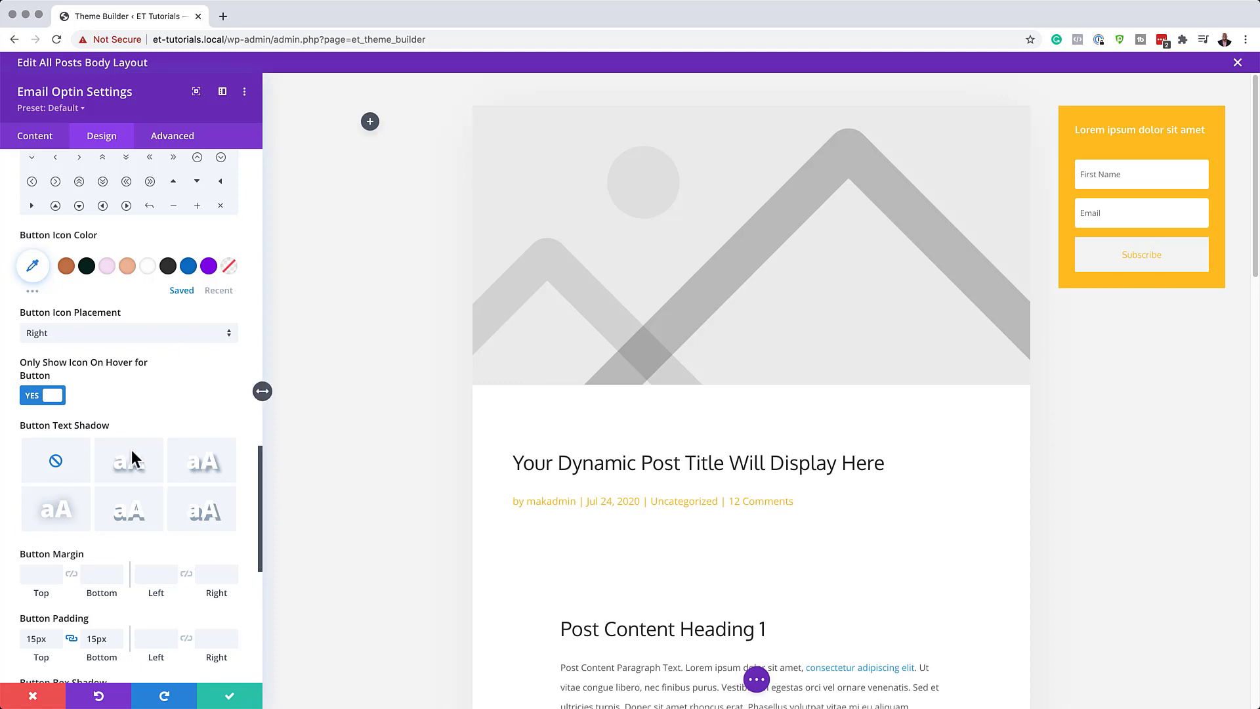
Apply the first box shadow preset to the Email Optin's button with 80px blur strength and -21px spread strength
{"action": "scroll", "coordinate": [131, 449], "scroll_direction": "down", "scroll_amount": 4}
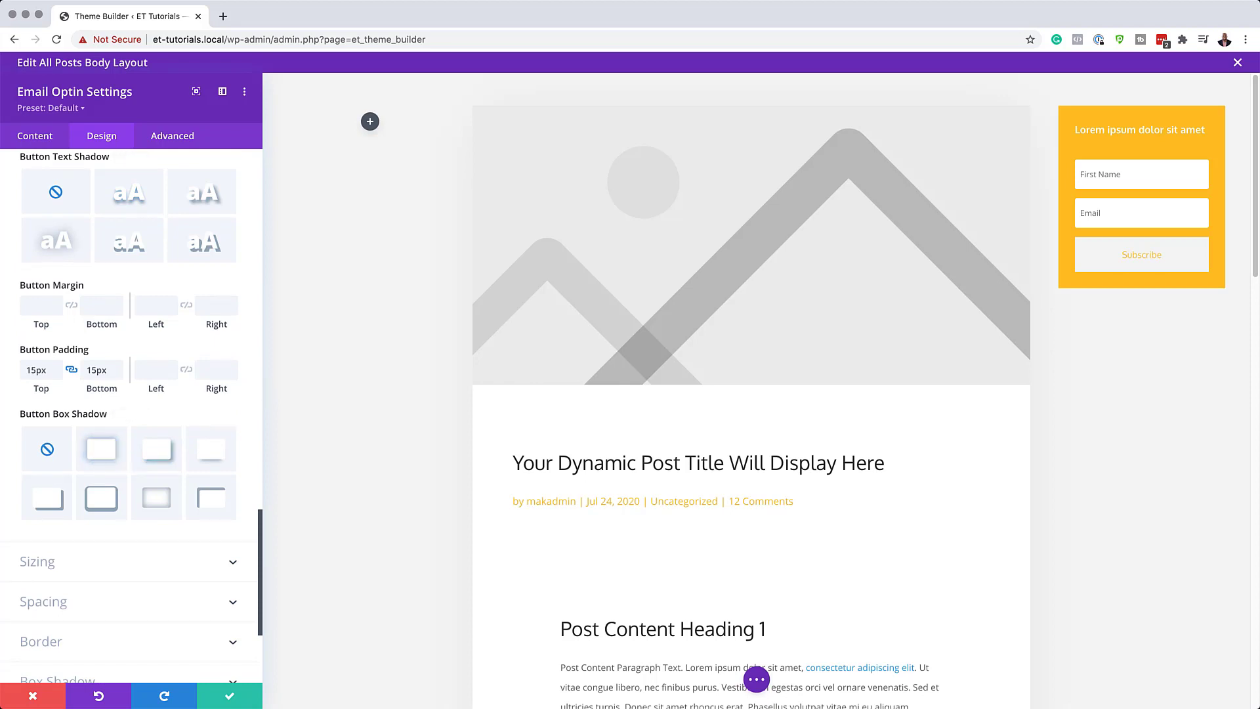
{"action": "left_click", "coordinate": [104, 444]}
{"action": "scroll", "coordinate": [162, 647], "scroll_direction": "down", "scroll_amount": 2}
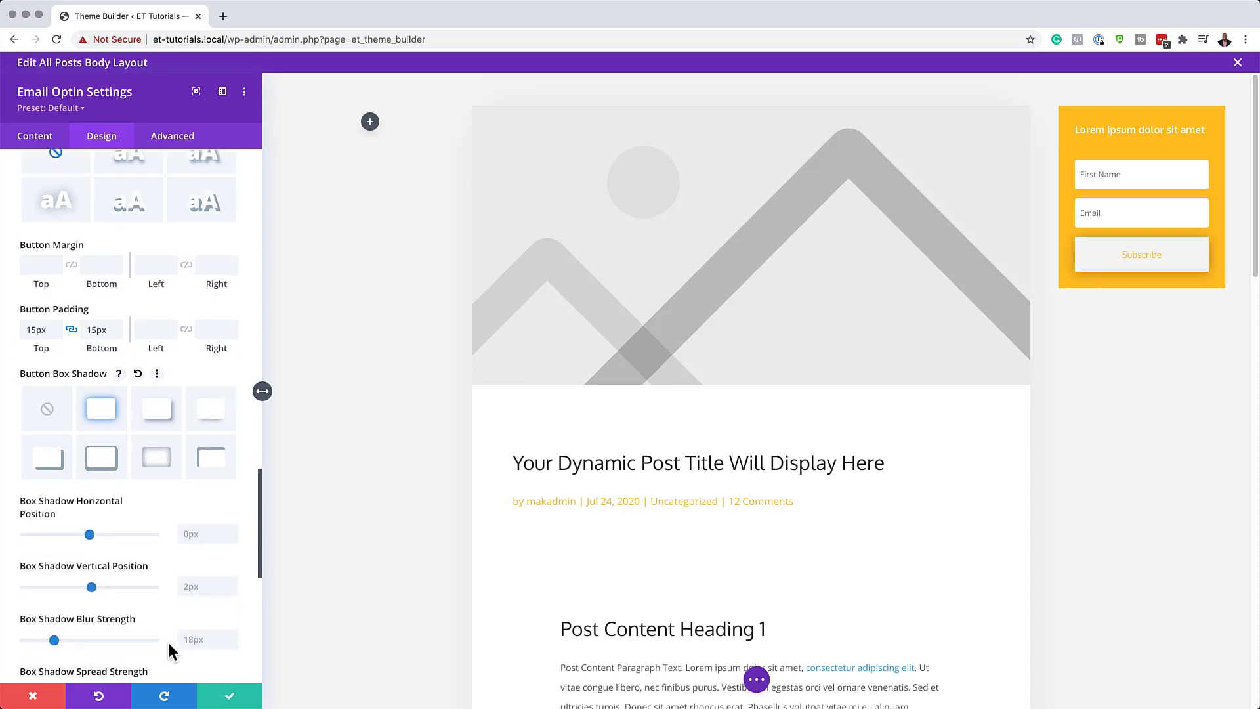
{"action": "left_click", "coordinate": [195, 640]}
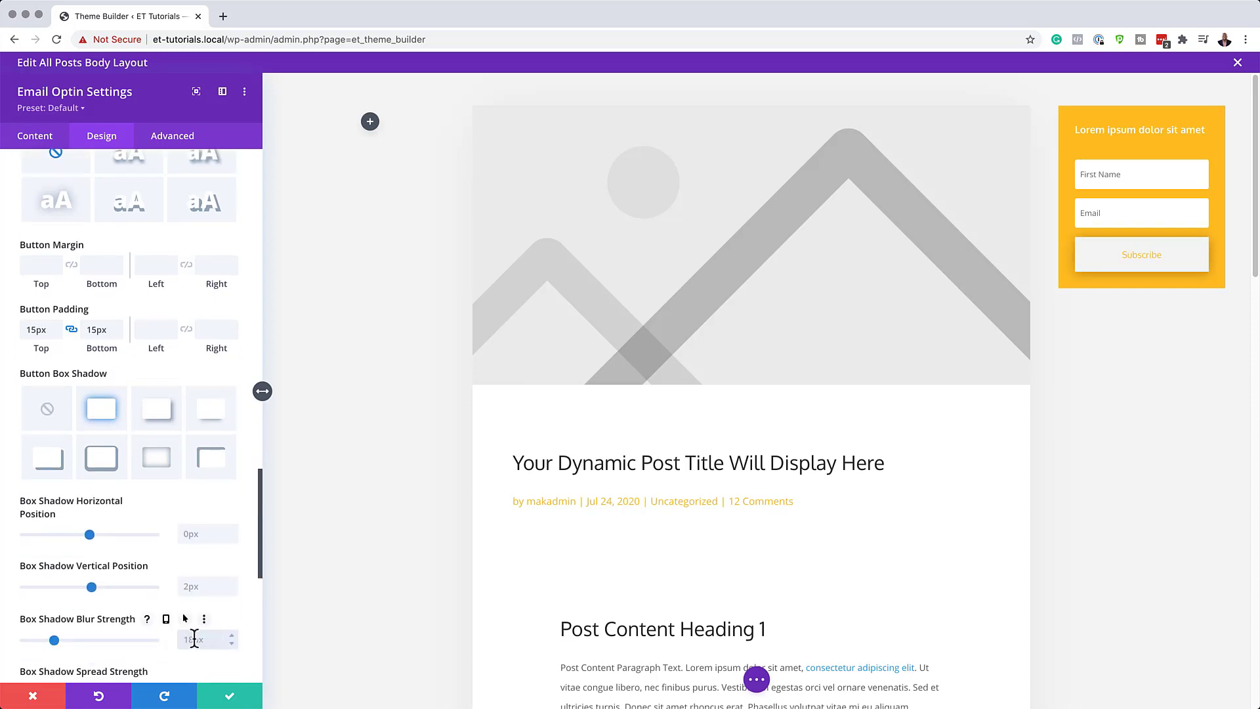
{"action": "type", "text": "80px"}
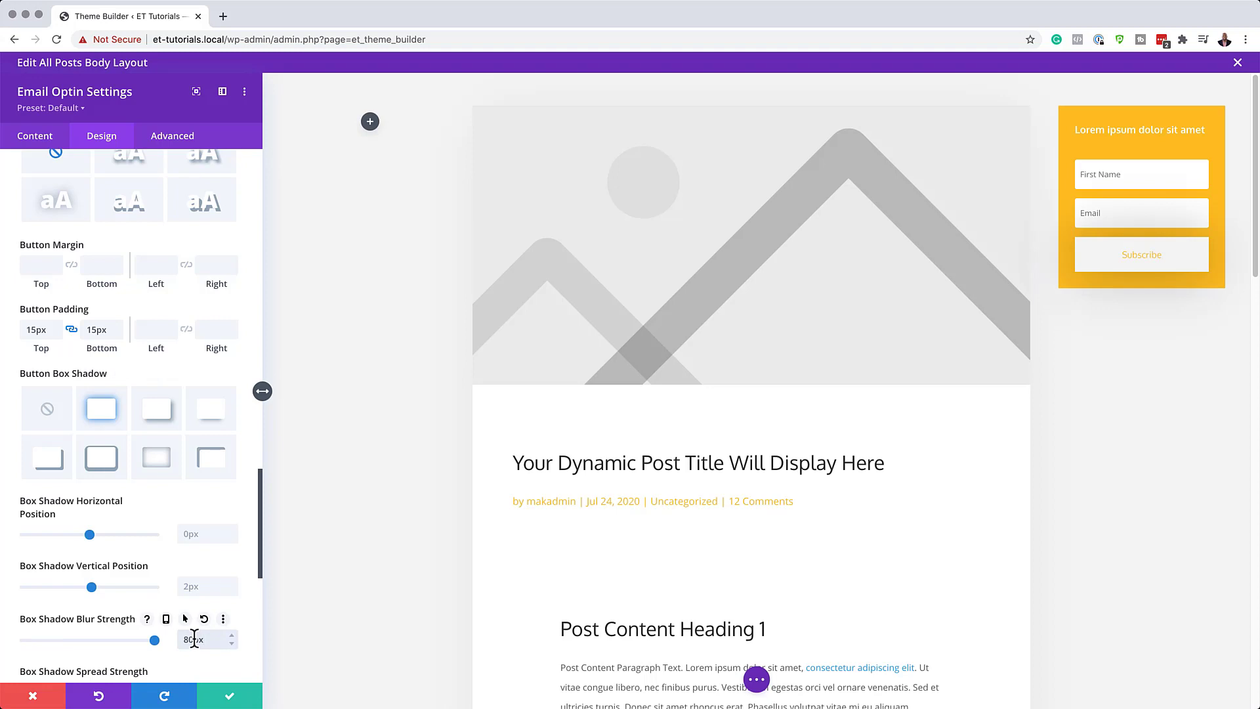
{"action": "scroll", "coordinate": [187, 650], "scroll_direction": "down", "scroll_amount": 3}
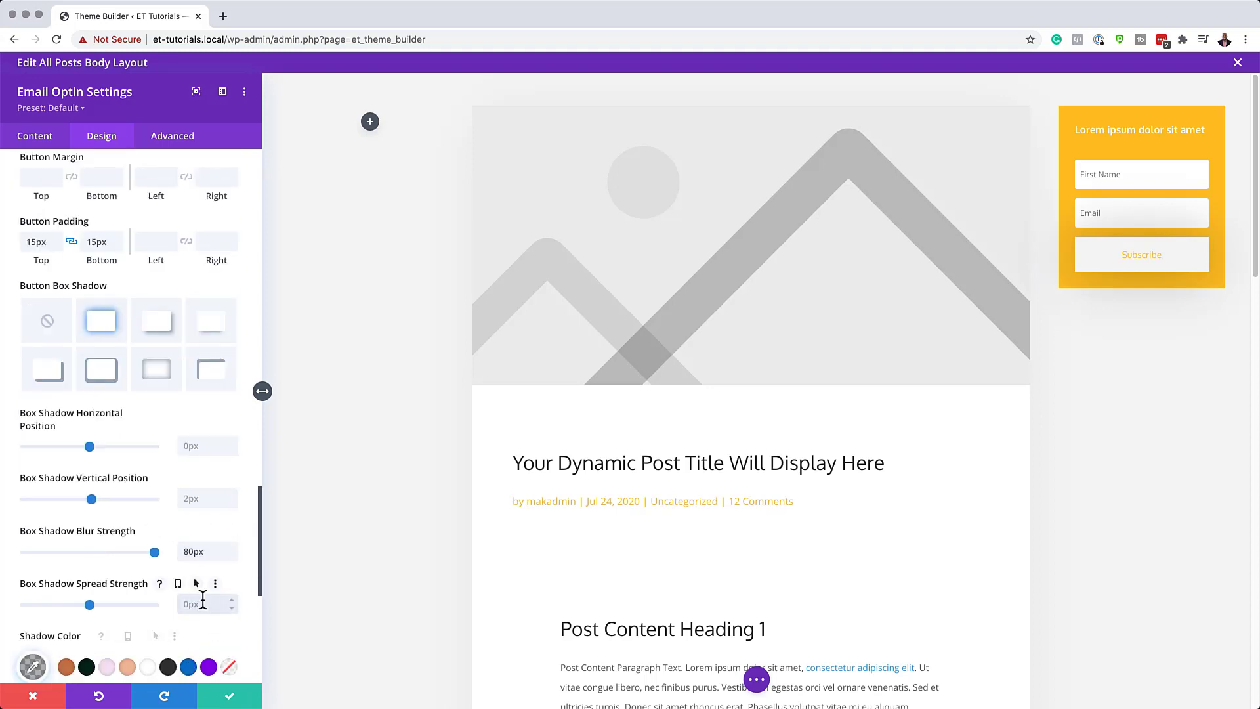
{"action": "left_click", "coordinate": [203, 599]}
{"action": "type", "text": "-21"}
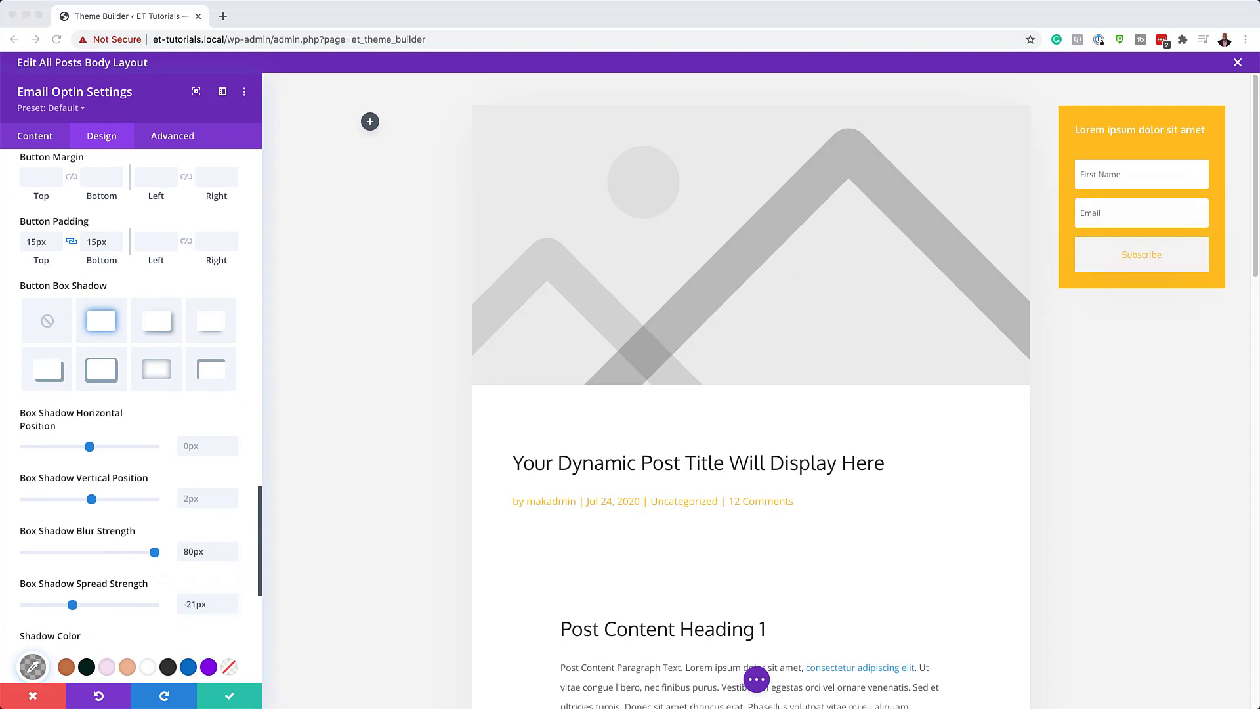
Set the Email Optin button's shadow color to rgba(0,0,0,0.08) and save the module settings
{"action": "scroll", "coordinate": [160, 495], "scroll_direction": "down", "scroll_amount": 3}
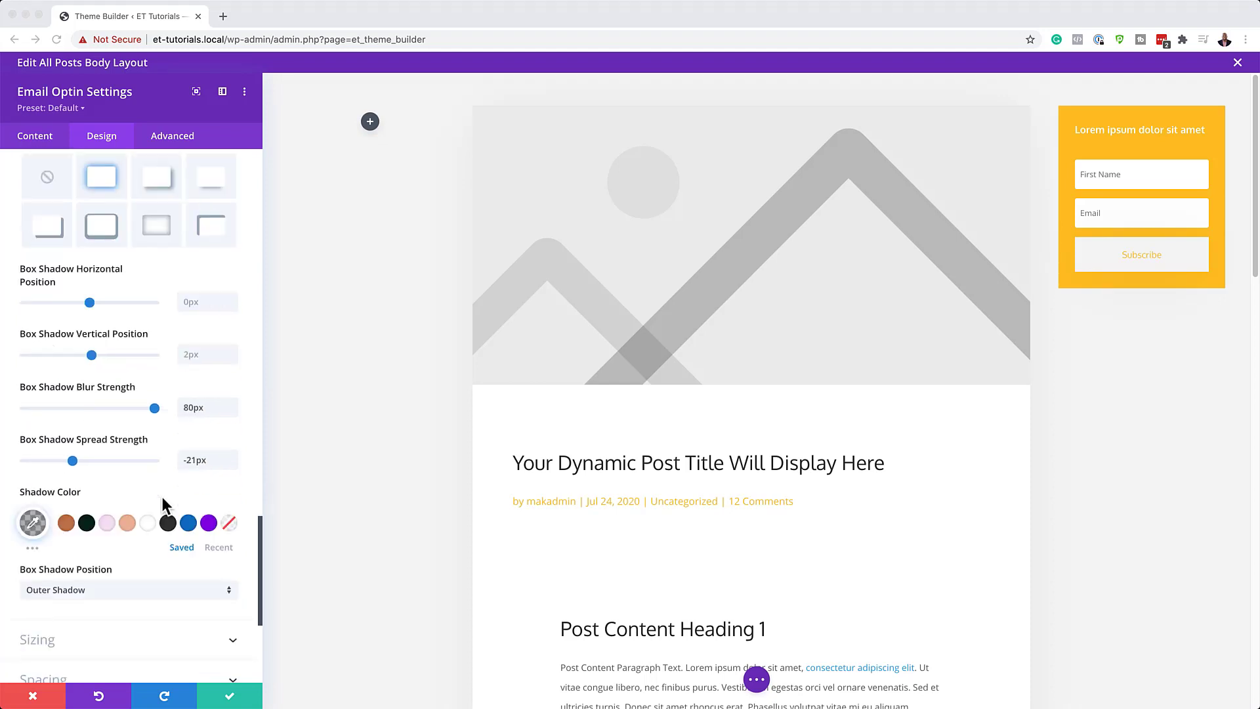
{"action": "left_click", "coordinate": [34, 511]}
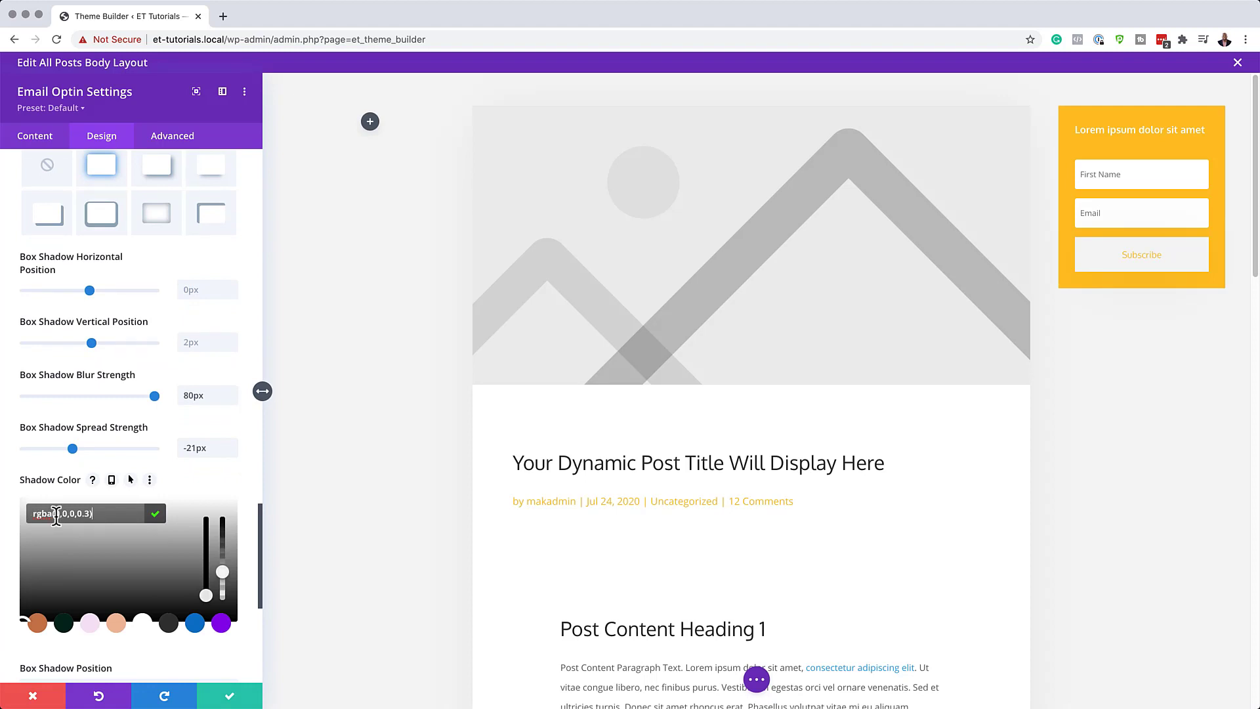
{"action": "left_click_drag", "start_coordinate": [50, 513], "coordinate": [96, 513]}
{"action": "type", "text": "(0,0,0,0.08)"}
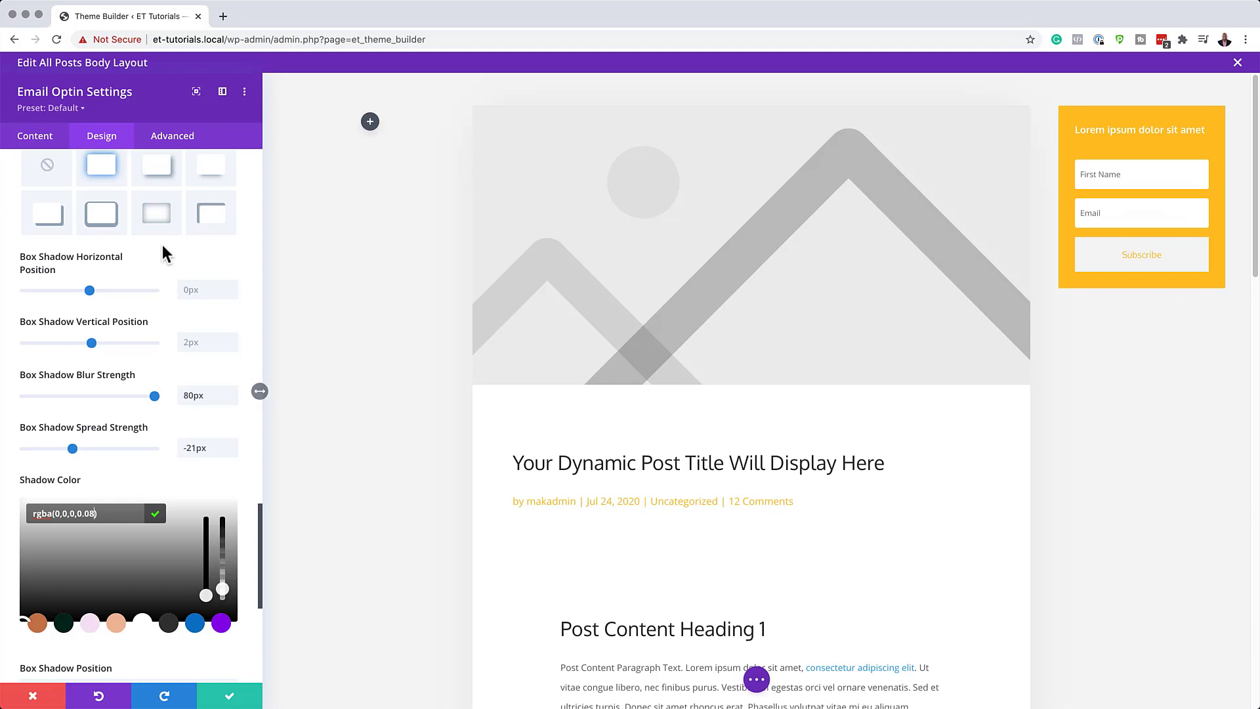
{"action": "left_click", "coordinate": [236, 696]}
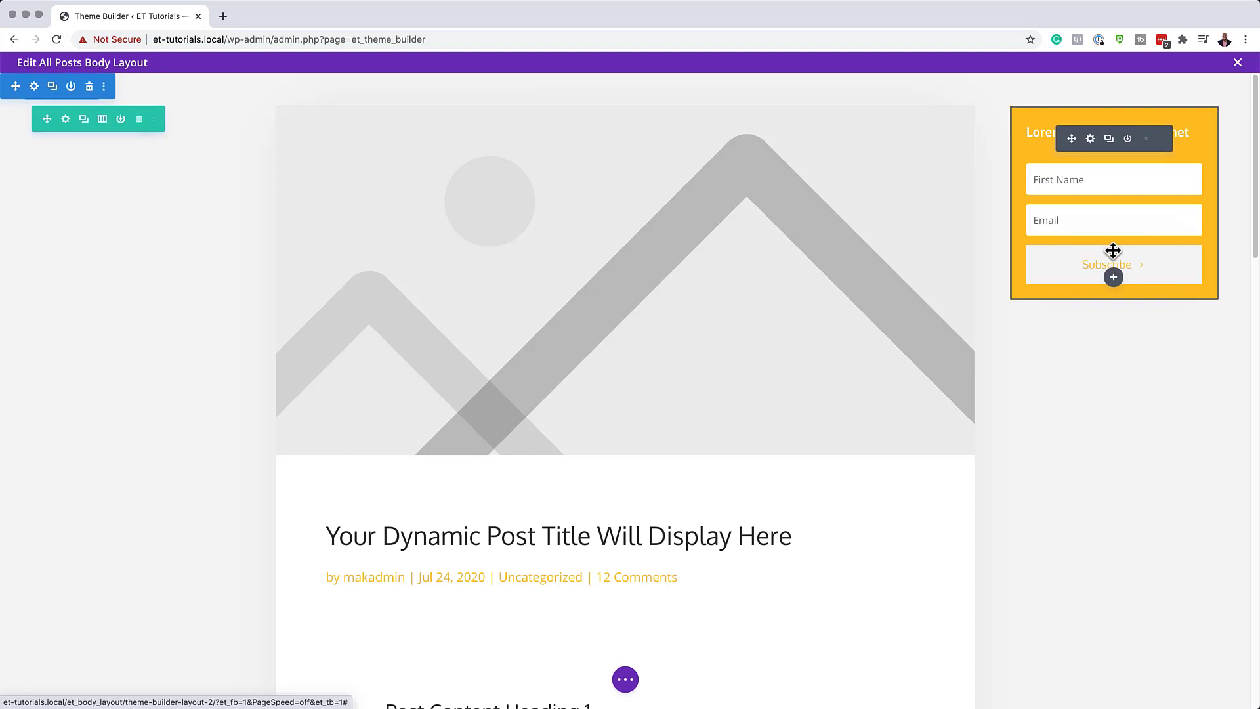
Insert a Social Media Follow module below the Email Optin in the sidebar column
{"action": "left_click", "coordinate": [1114, 277]}
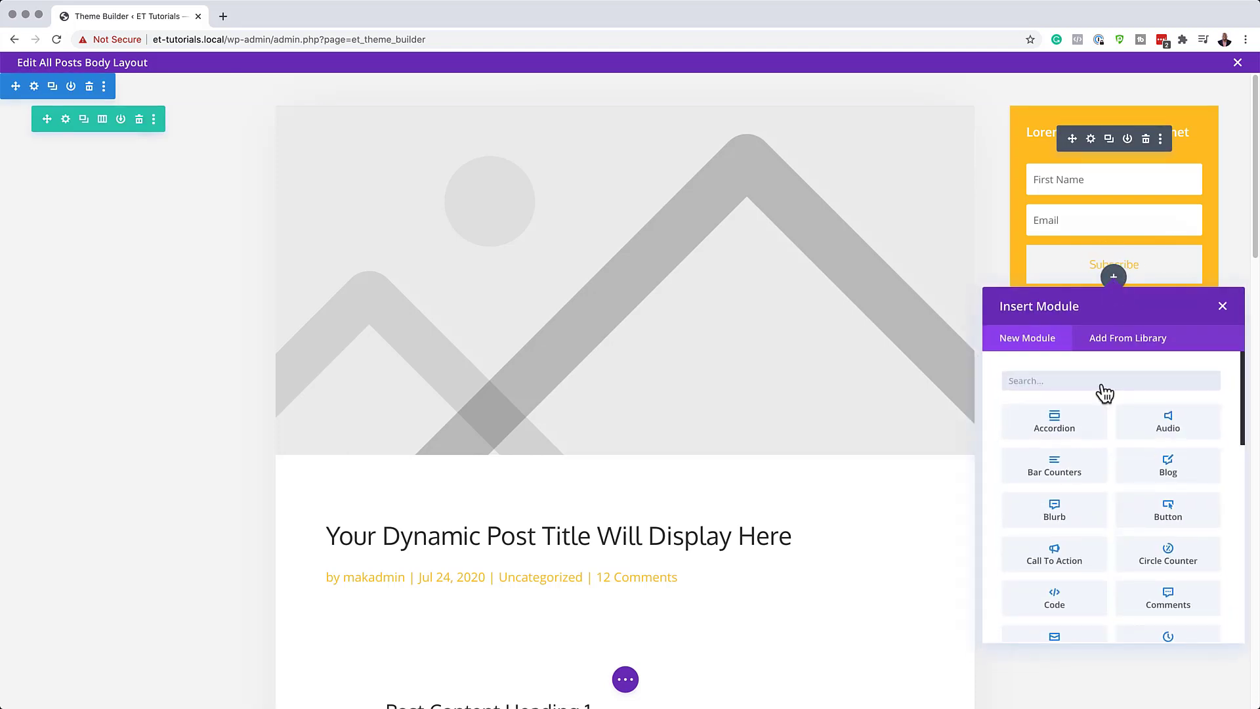
{"action": "type", "text": "soc"}
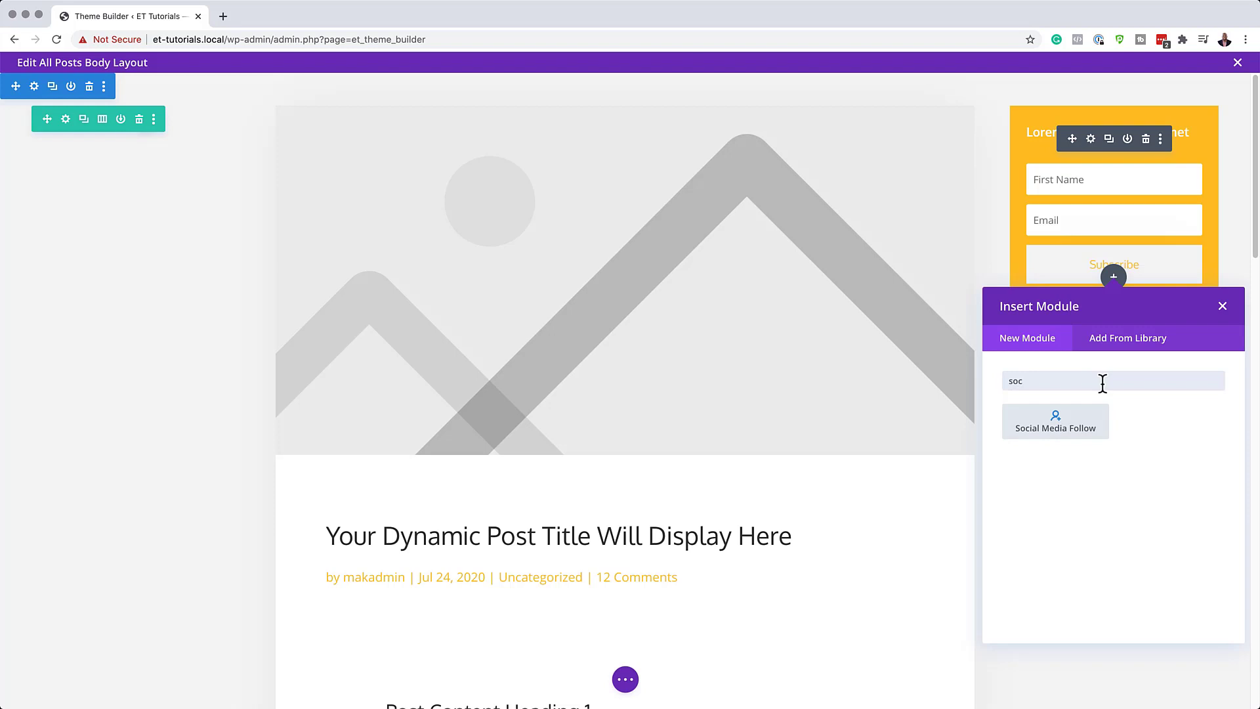
{"action": "left_click", "coordinate": [1070, 422]}
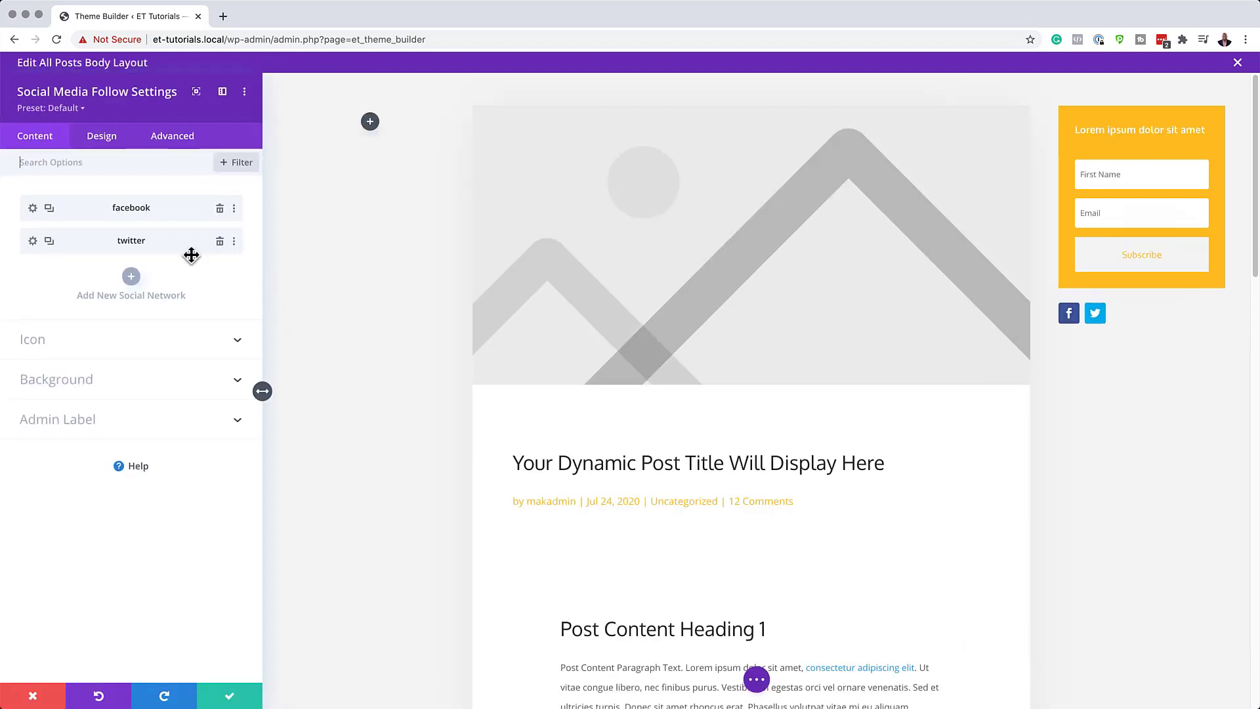
Duplicate the twitter item in the Social Media Follow module and change the copy's social network to Youtube
{"action": "left_click", "coordinate": [49, 240]}
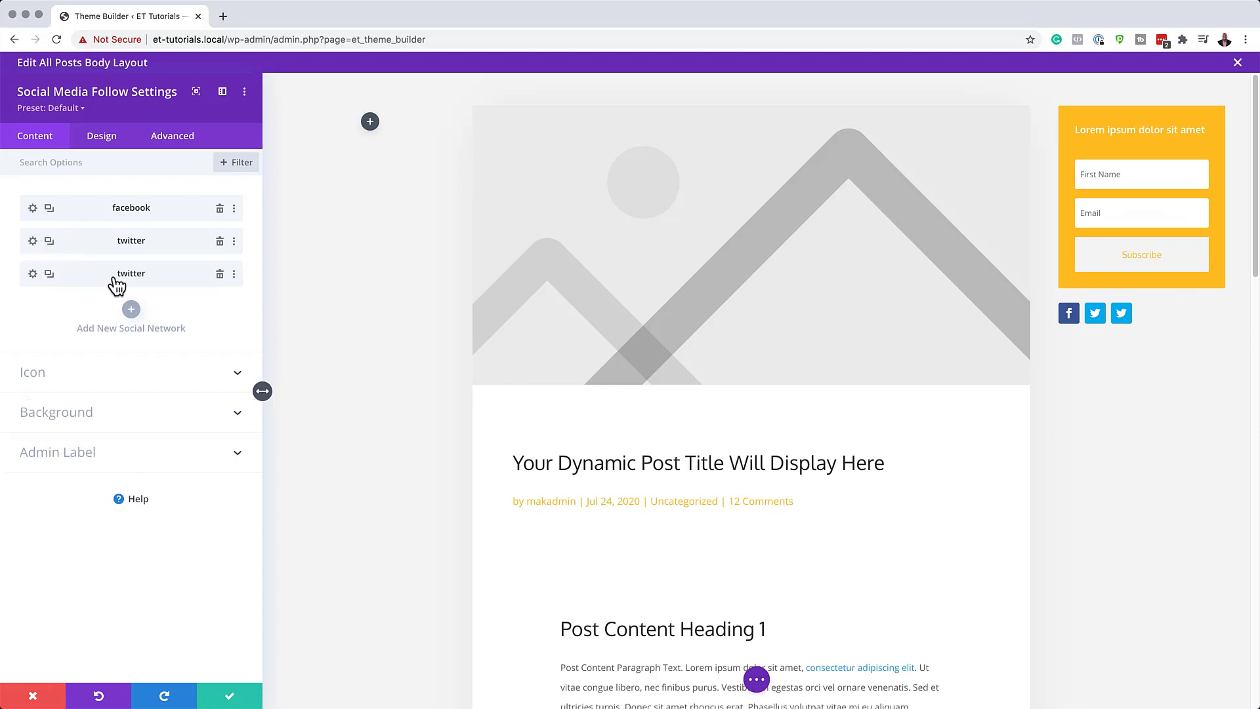
{"action": "left_click", "coordinate": [33, 273]}
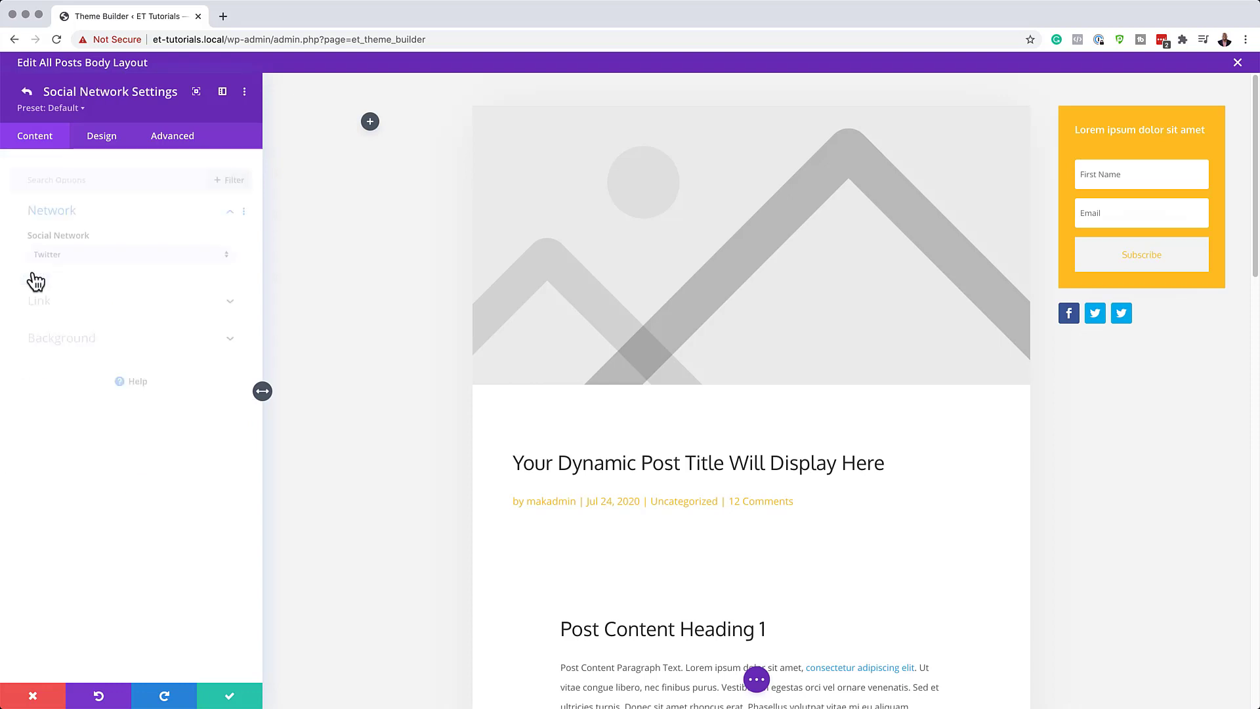
{"action": "left_click", "coordinate": [65, 249]}
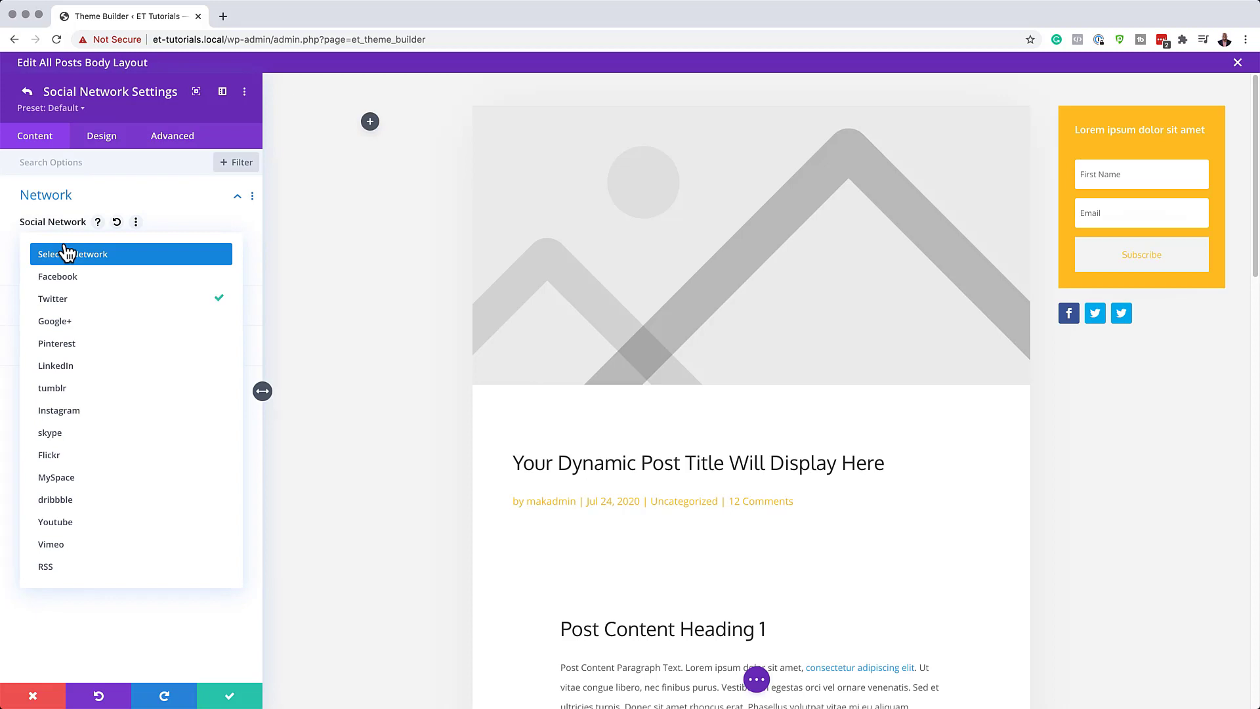
{"action": "left_click", "coordinate": [73, 522]}
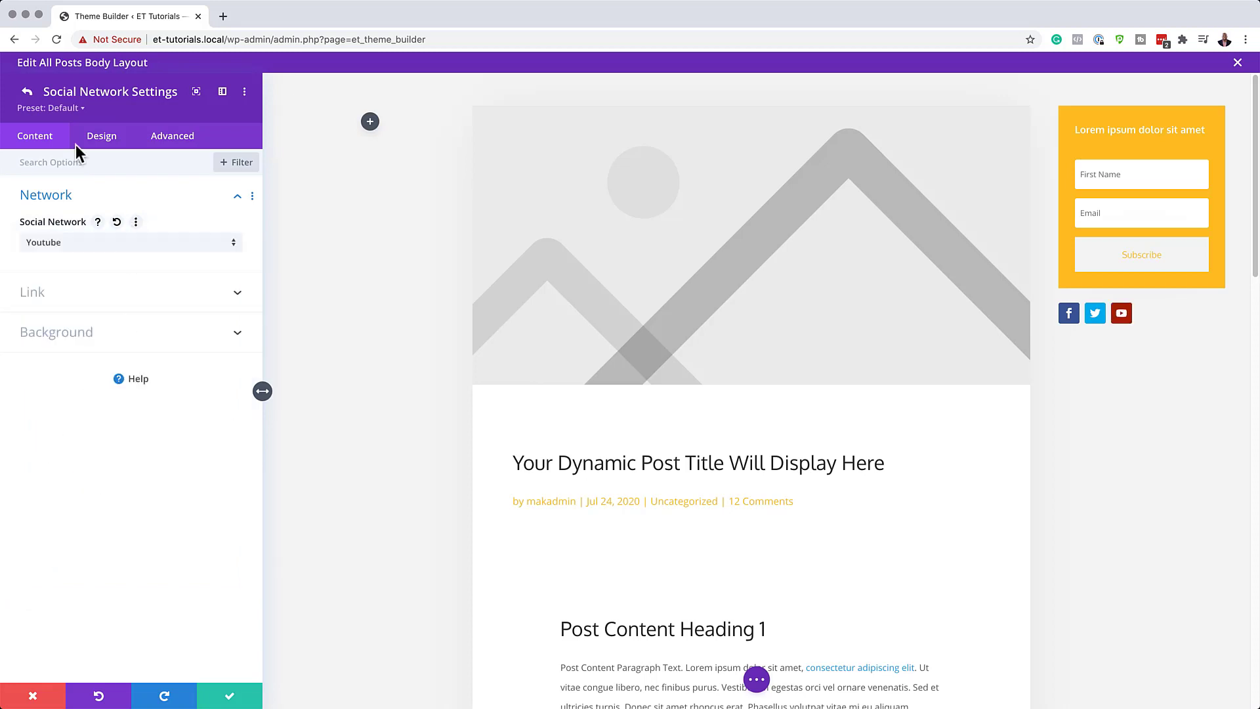
{"action": "left_click", "coordinate": [27, 92]}
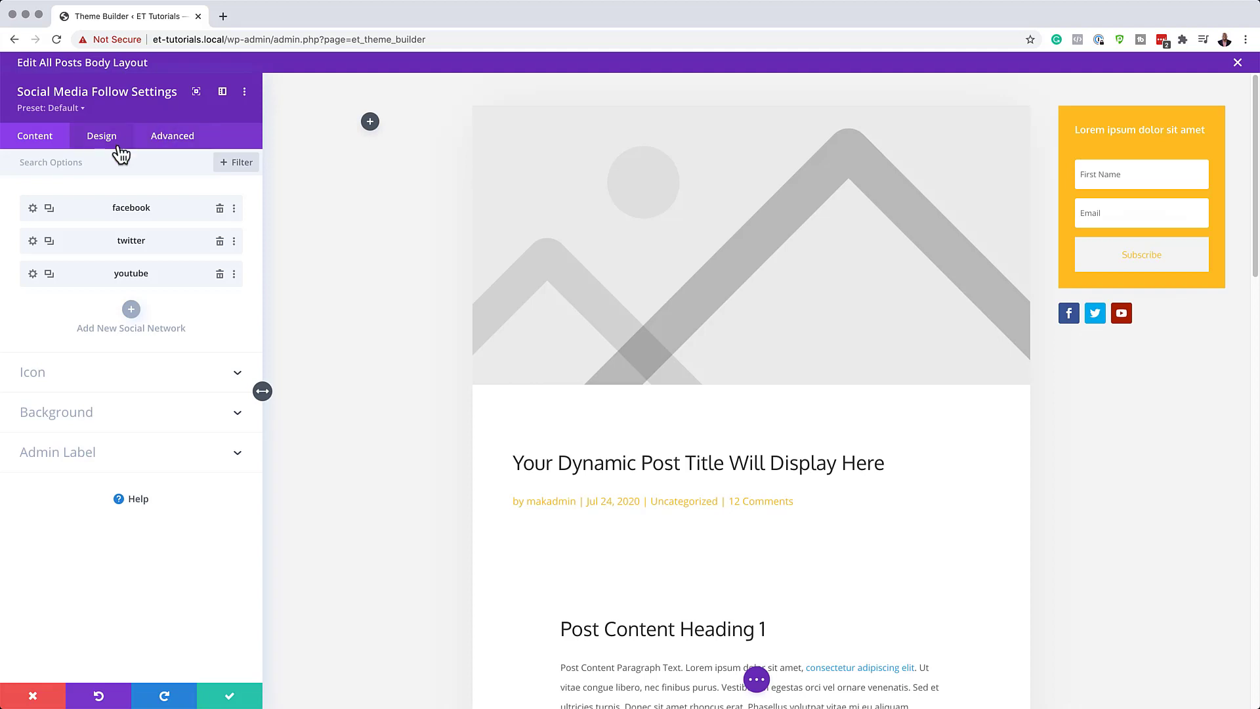
Reset the item styles of the facebook, twitter and youtube networks to remove their background colors
{"action": "left_click", "coordinate": [95, 210]}
{"action": "right_click", "coordinate": [96, 210]}
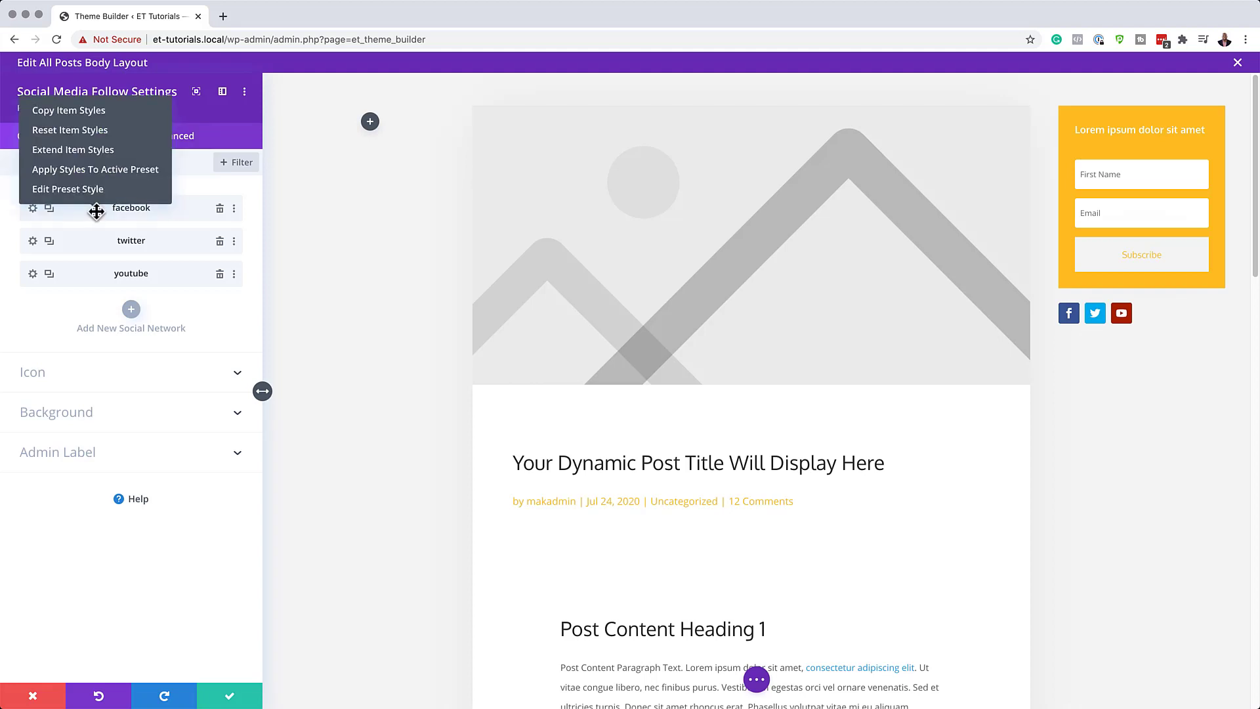
{"action": "left_click", "coordinate": [98, 130]}
{"action": "right_click", "coordinate": [77, 243]}
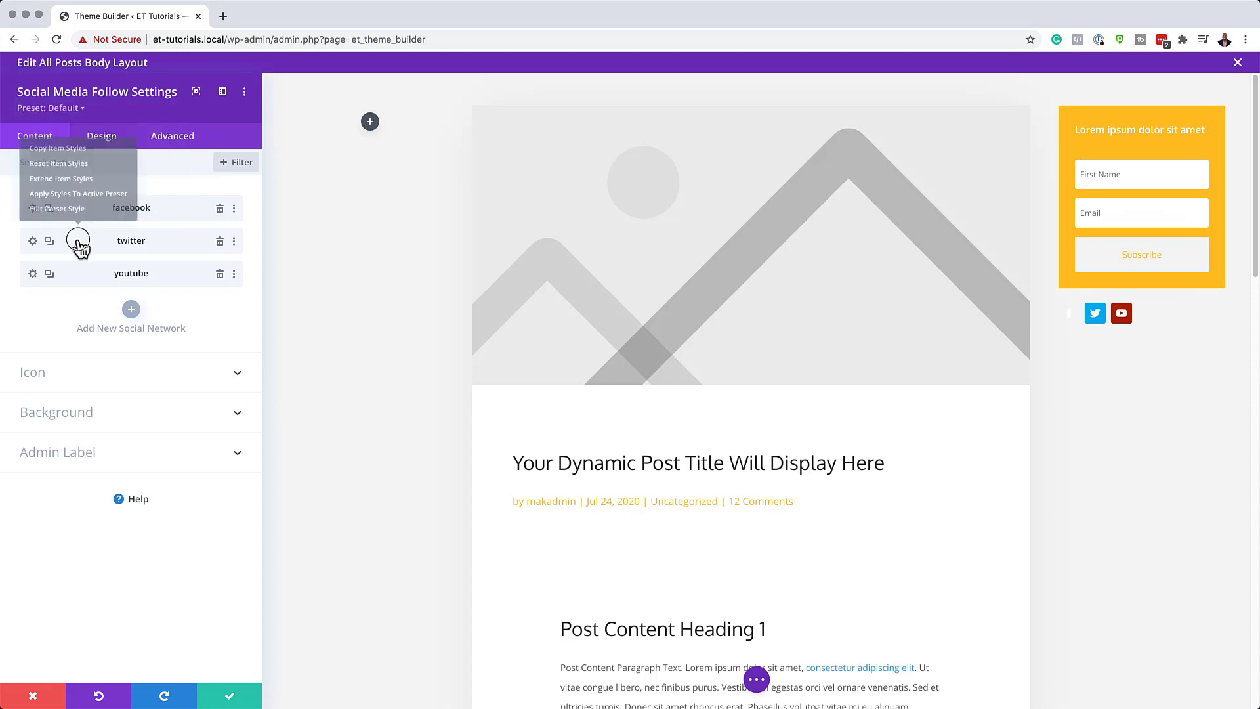
{"action": "left_click", "coordinate": [85, 162]}
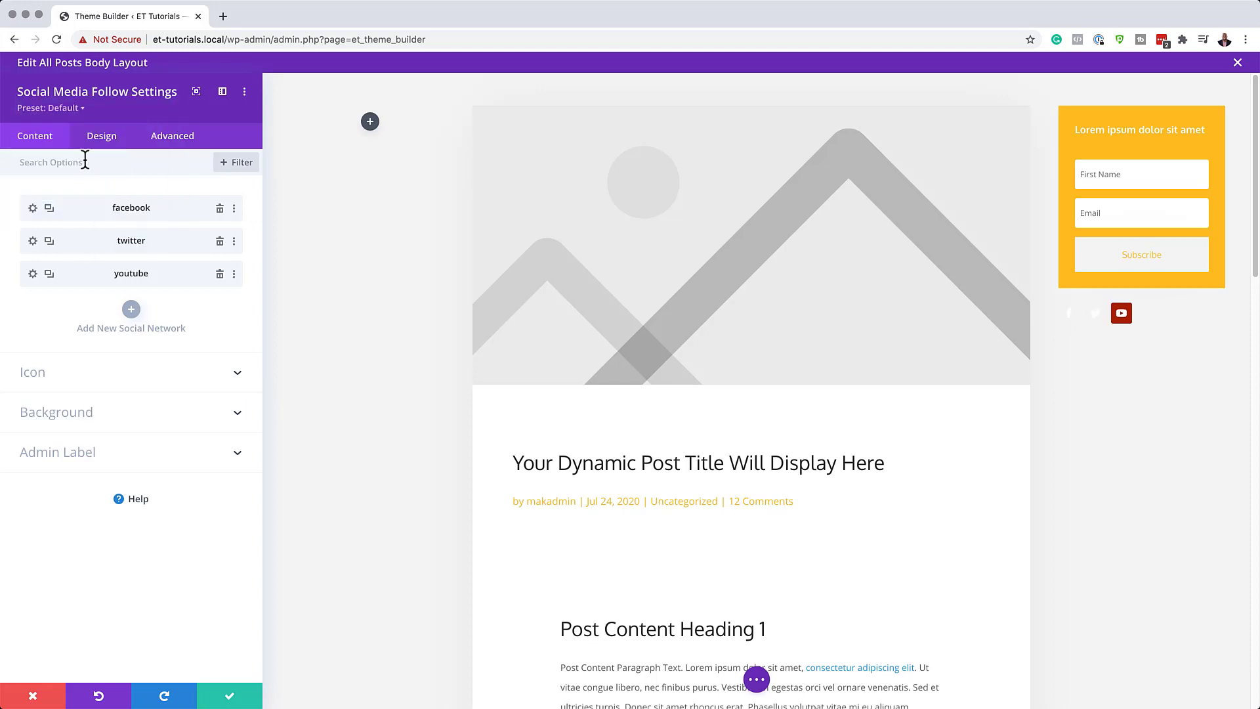
{"action": "right_click", "coordinate": [84, 273]}
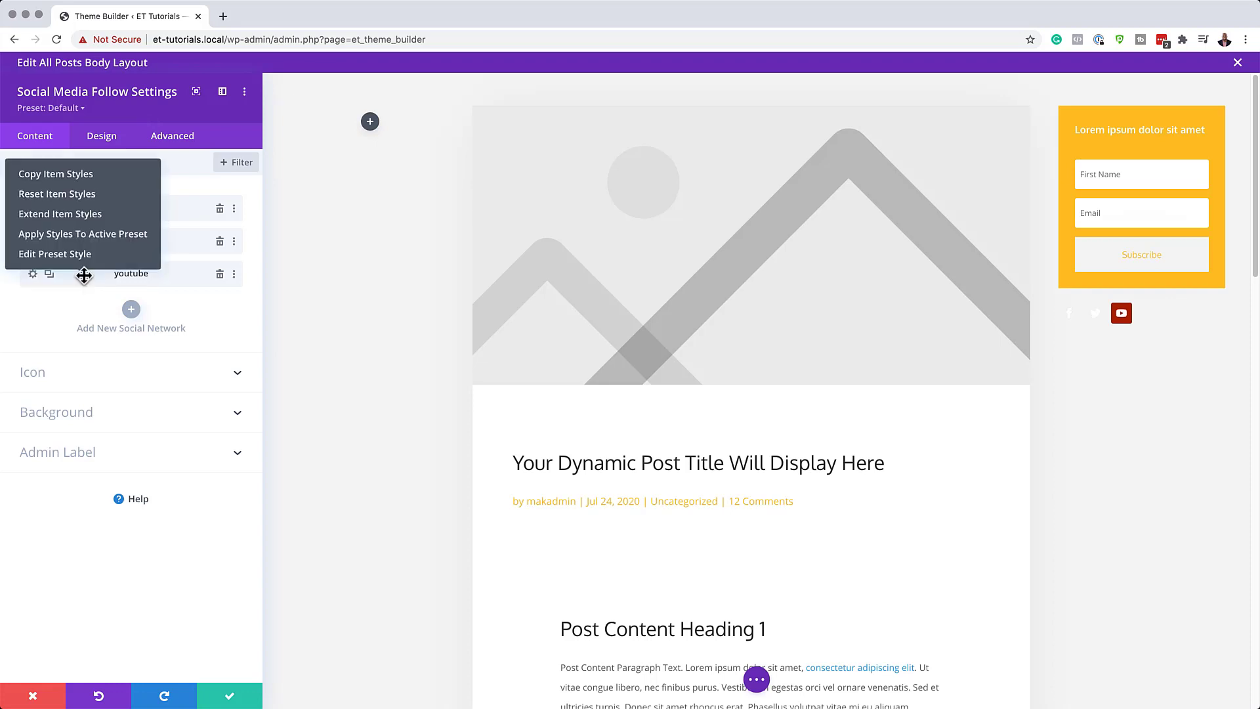
{"action": "left_click", "coordinate": [84, 195]}
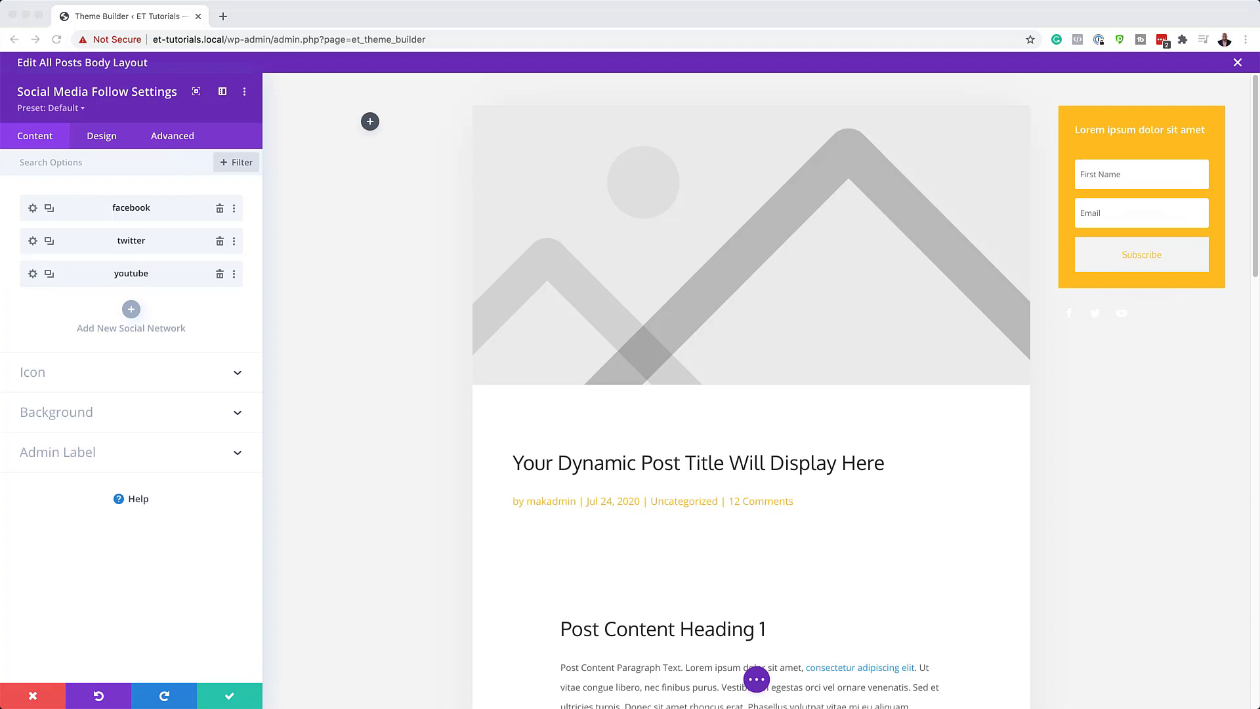
Set the icon color of the Social Media Follow module to #ffc023
{"action": "left_click", "coordinate": [96, 138]}
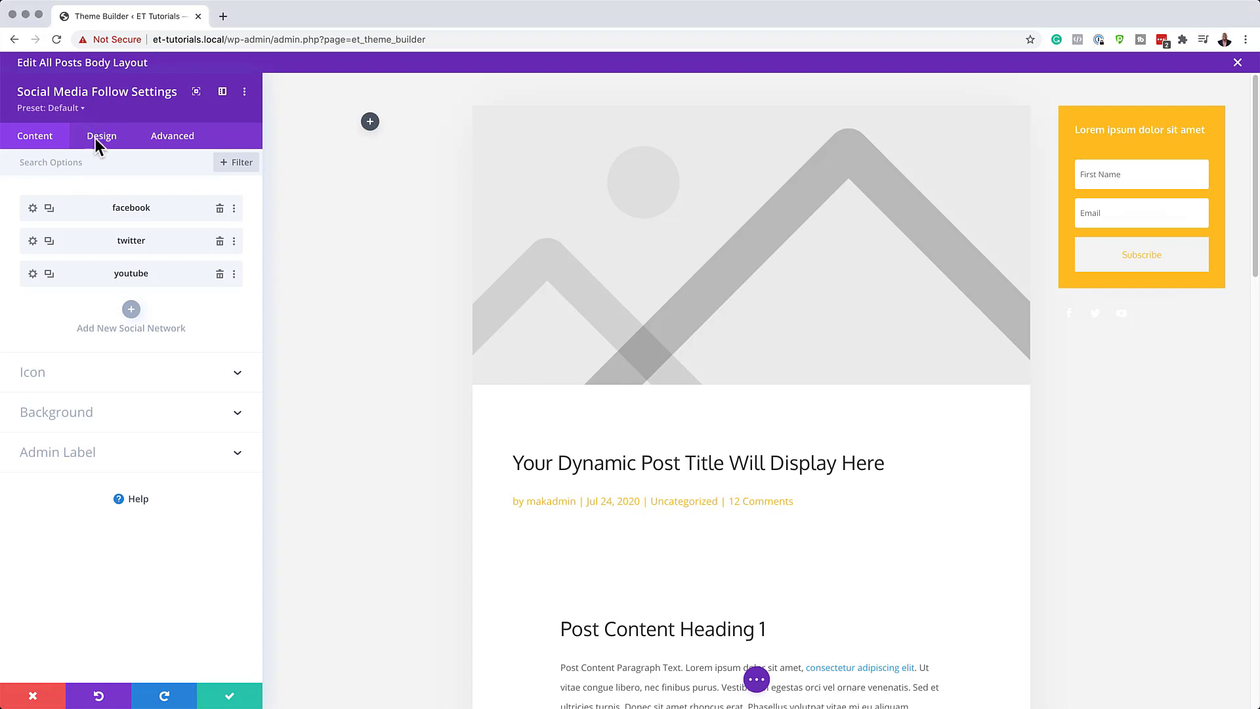
{"action": "left_click", "coordinate": [95, 138]}
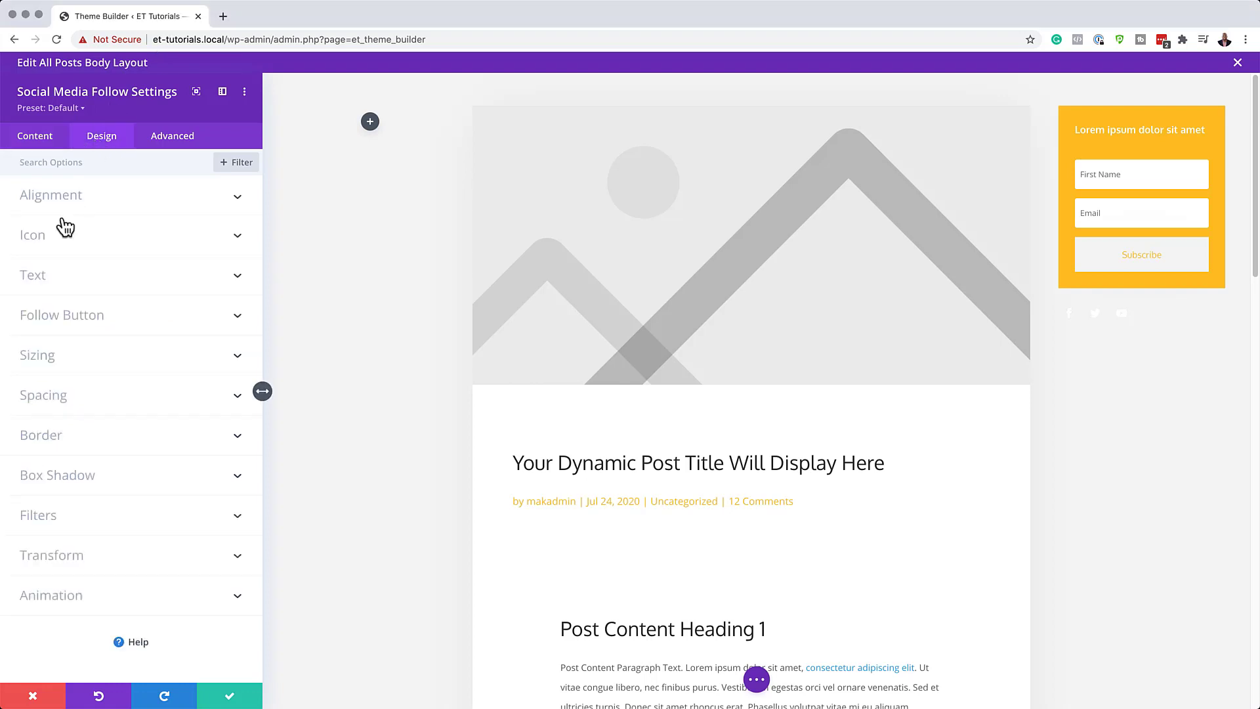
{"action": "left_click", "coordinate": [51, 243]}
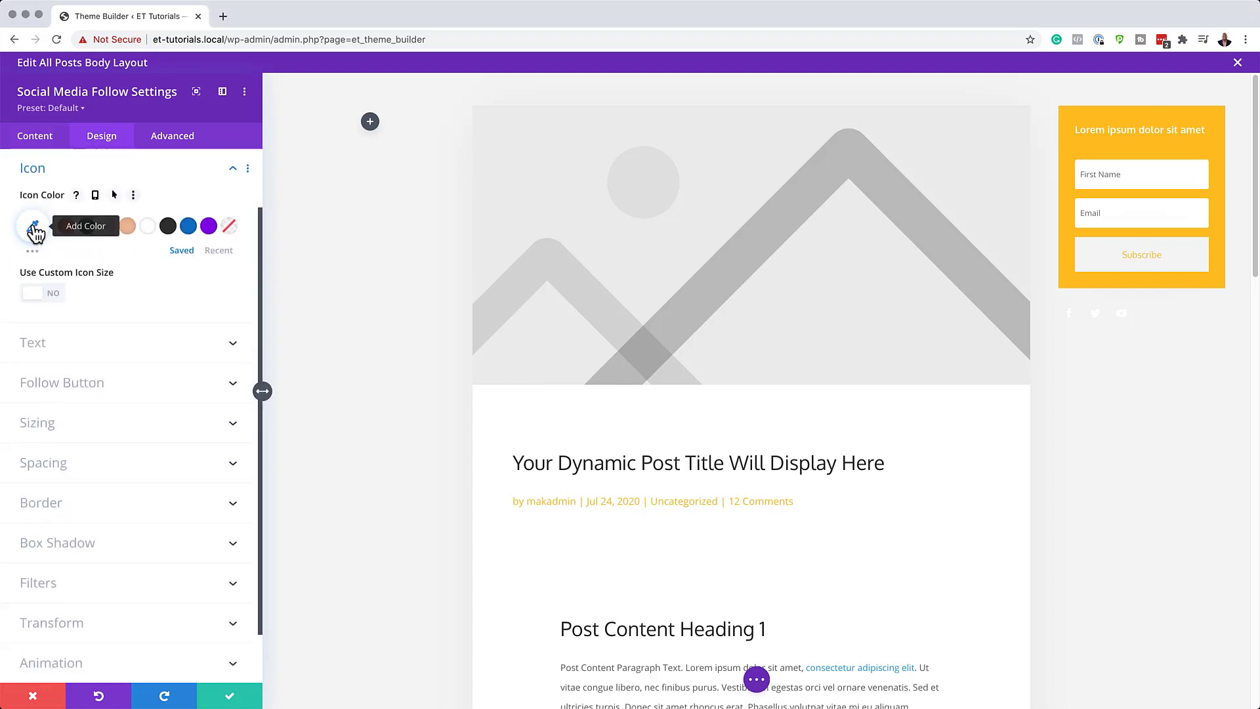
{"action": "left_click", "coordinate": [39, 227]}
{"action": "type", "text": "#ffc023"}
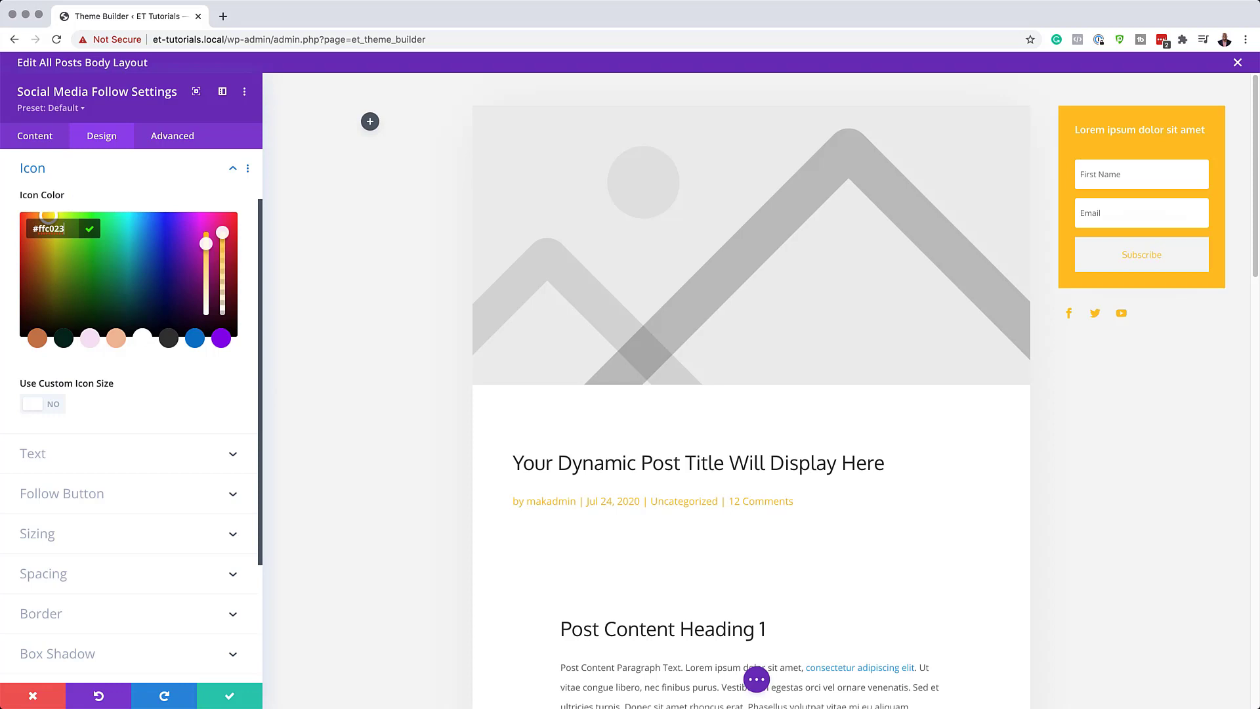
{"action": "scroll", "coordinate": [256, 388], "scroll_direction": "down", "scroll_amount": 1}
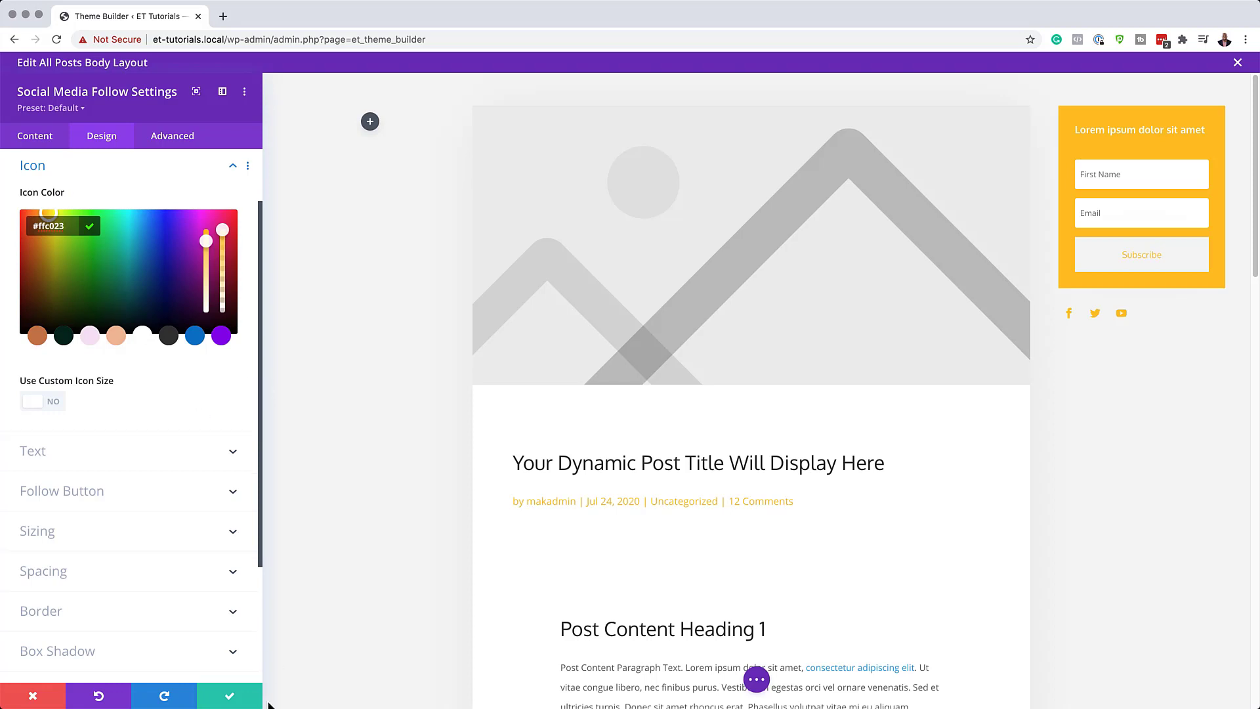
Check the facebook item's account link URL setting, leave it unedited, and save the Social Media Follow module
{"action": "left_click", "coordinate": [47, 140]}
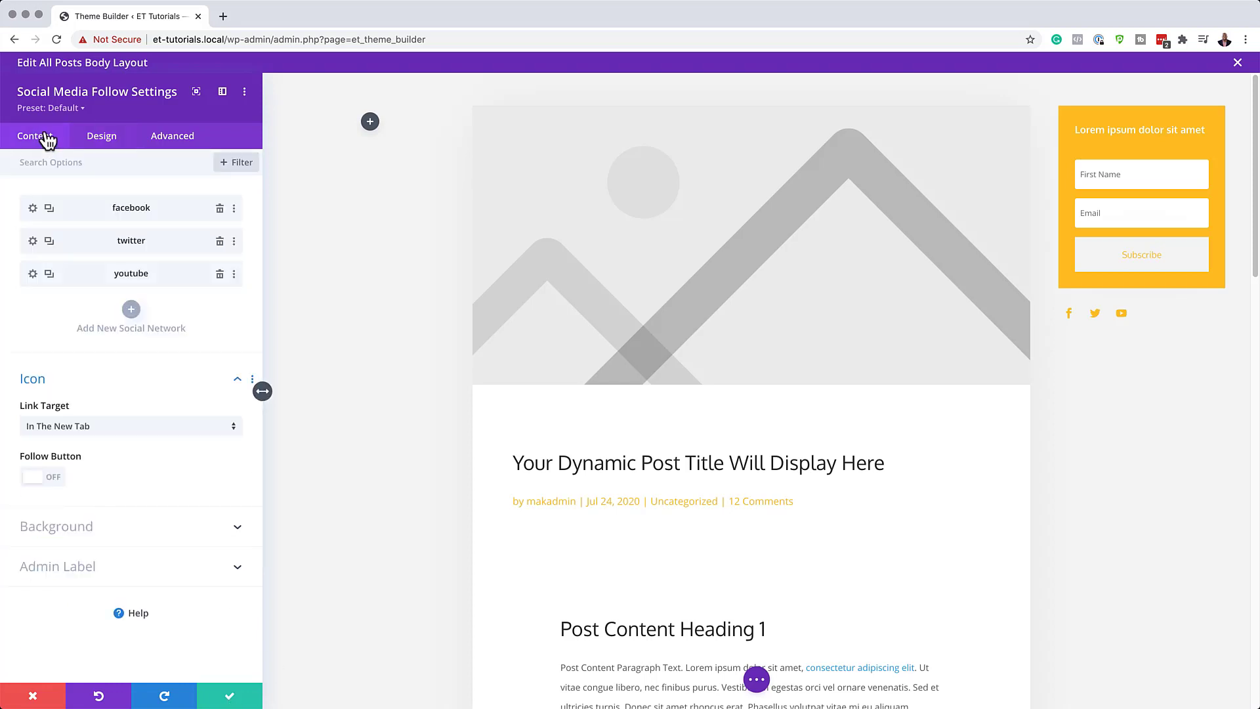
{"action": "left_click", "coordinate": [33, 208]}
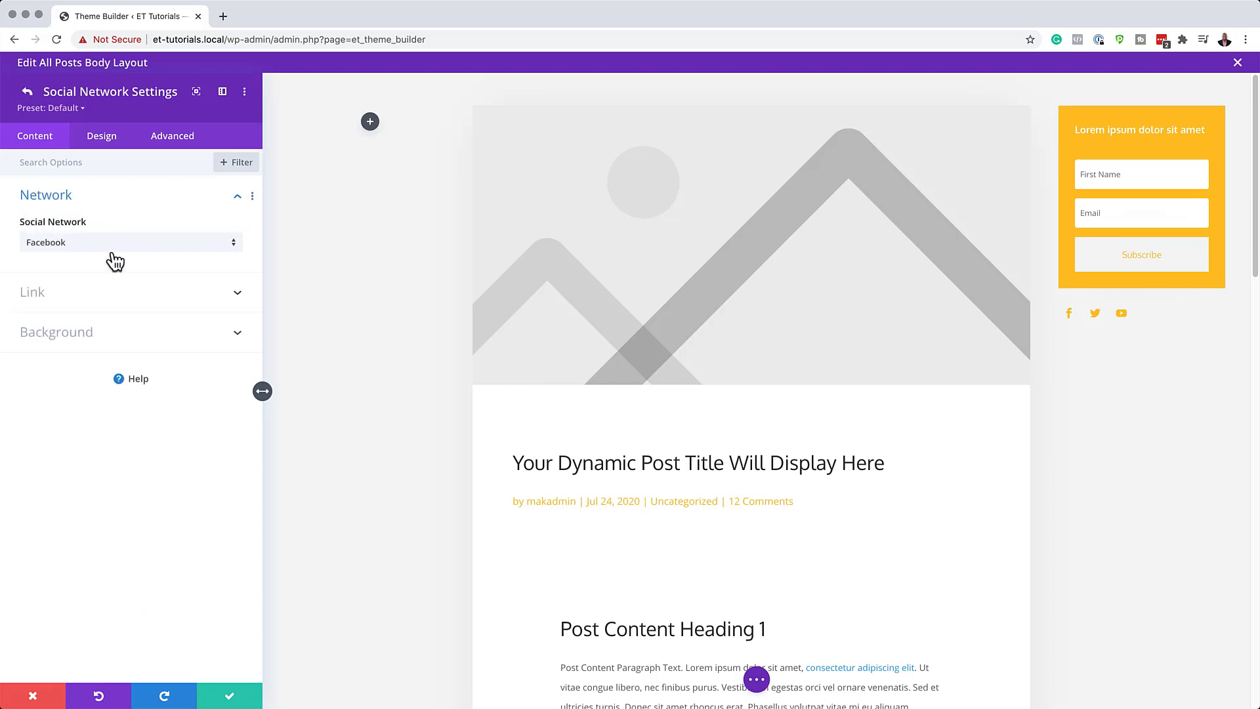
{"action": "left_click", "coordinate": [73, 299]}
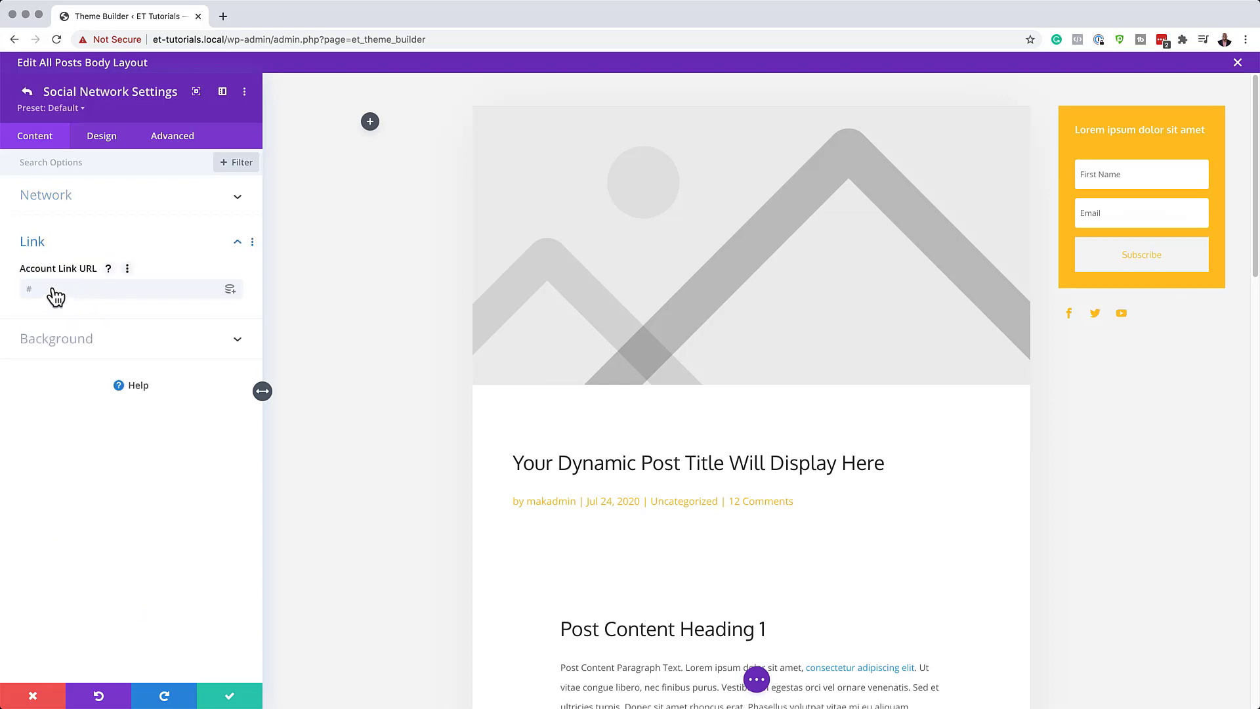
{"action": "left_click", "coordinate": [86, 288]}
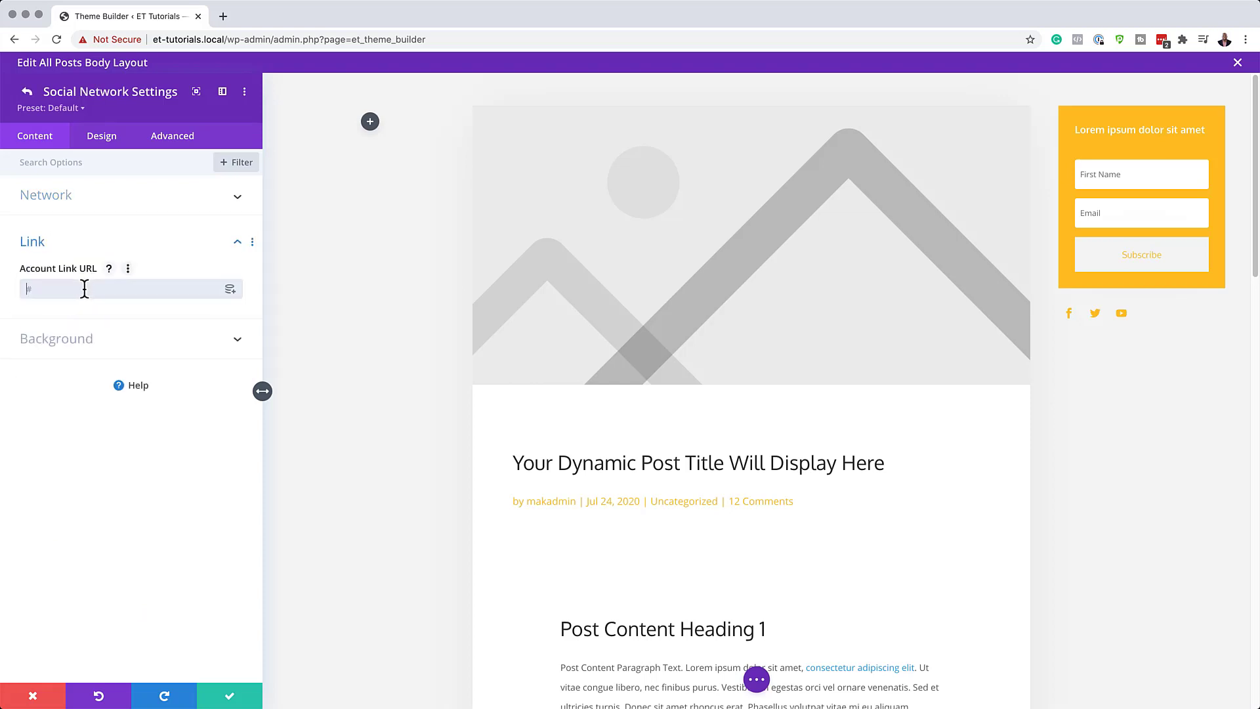
{"action": "left_click", "coordinate": [31, 92]}
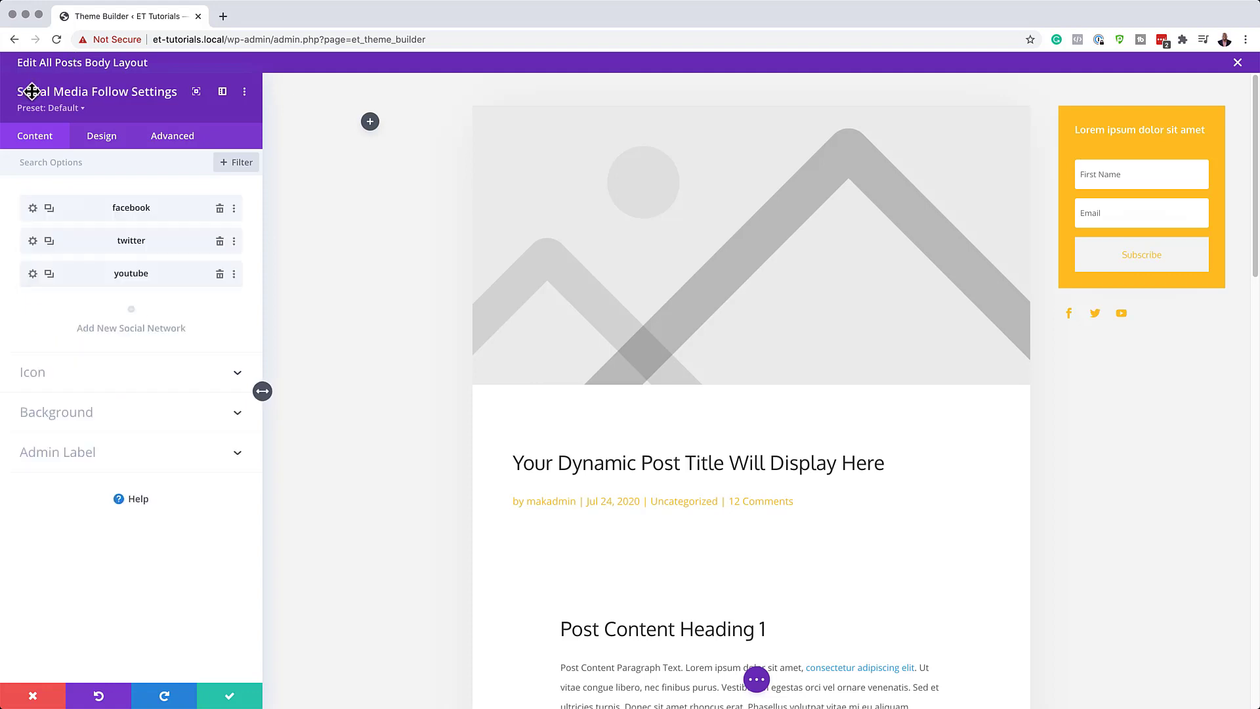
{"action": "left_click", "coordinate": [235, 693]}
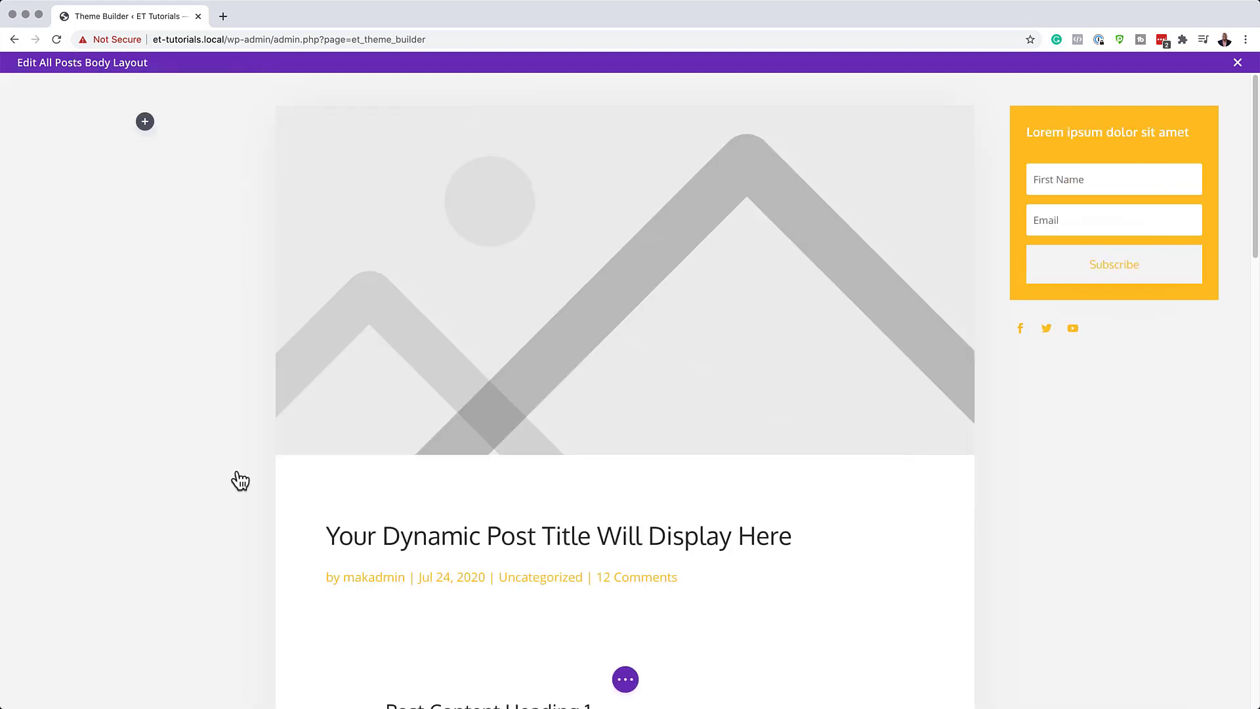
Insert a Blog module in the row's empty first column
{"action": "left_click", "coordinate": [146, 124]}
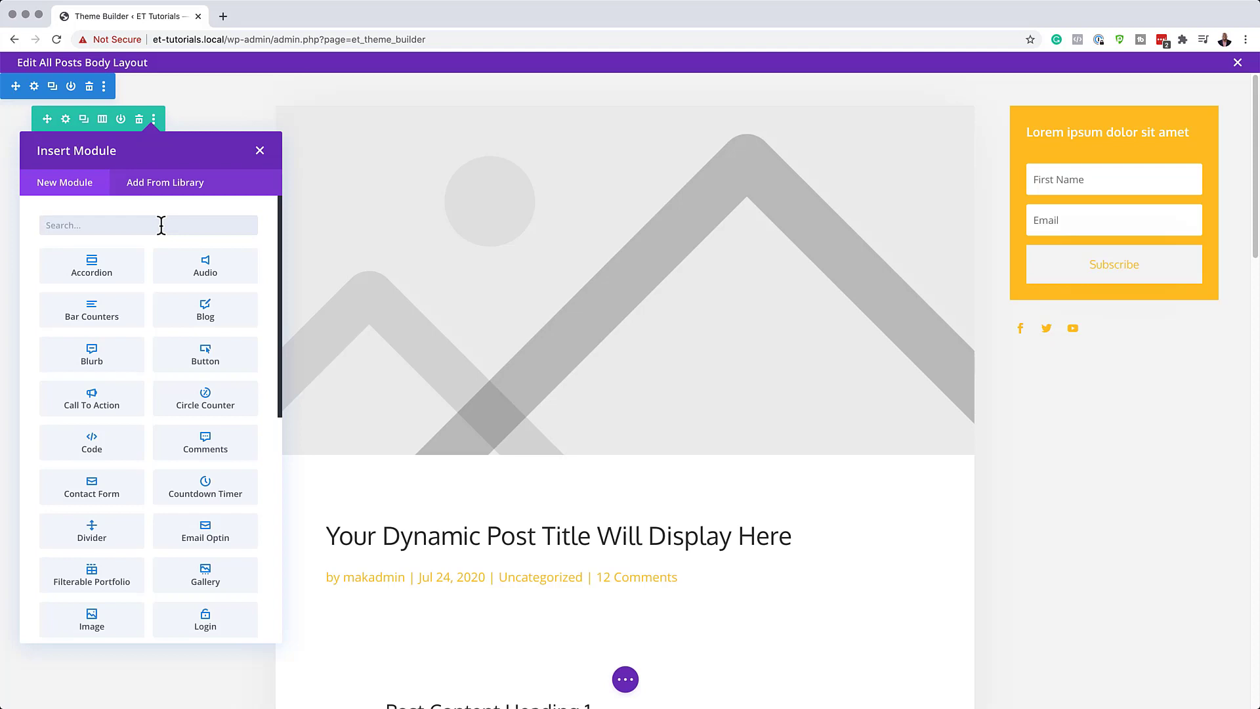
{"action": "type", "text": "blo"}
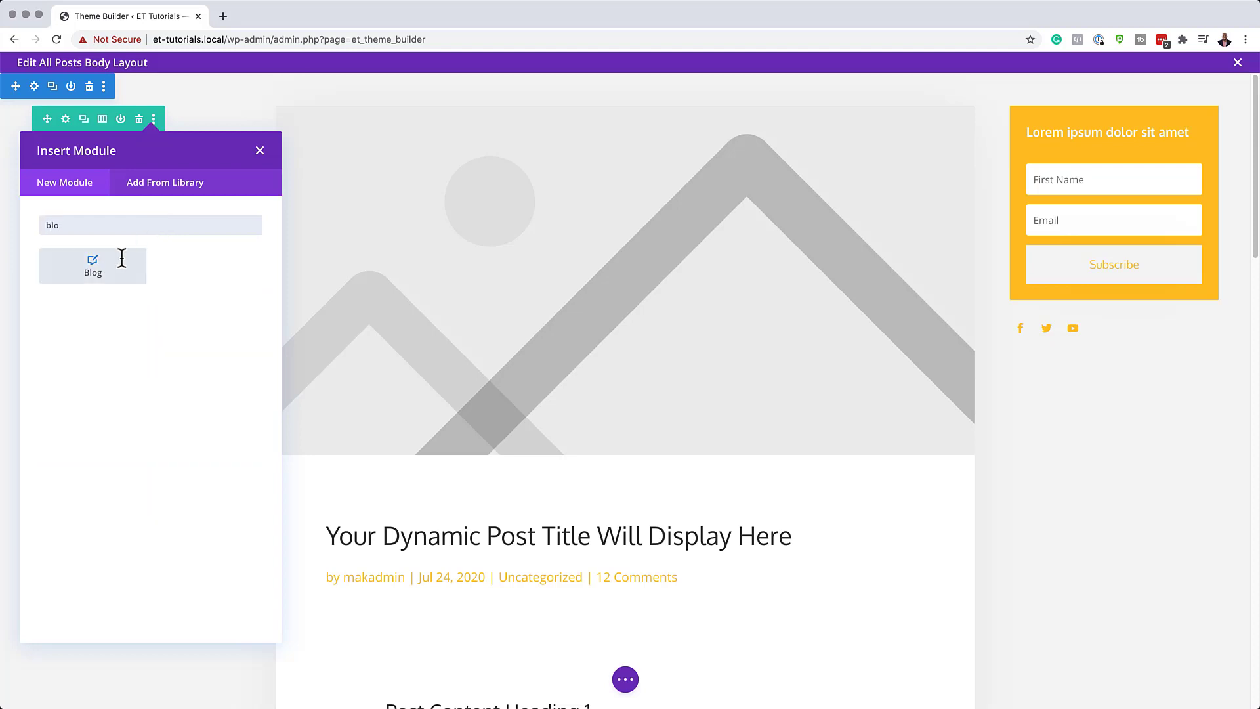
{"action": "left_click", "coordinate": [109, 269]}
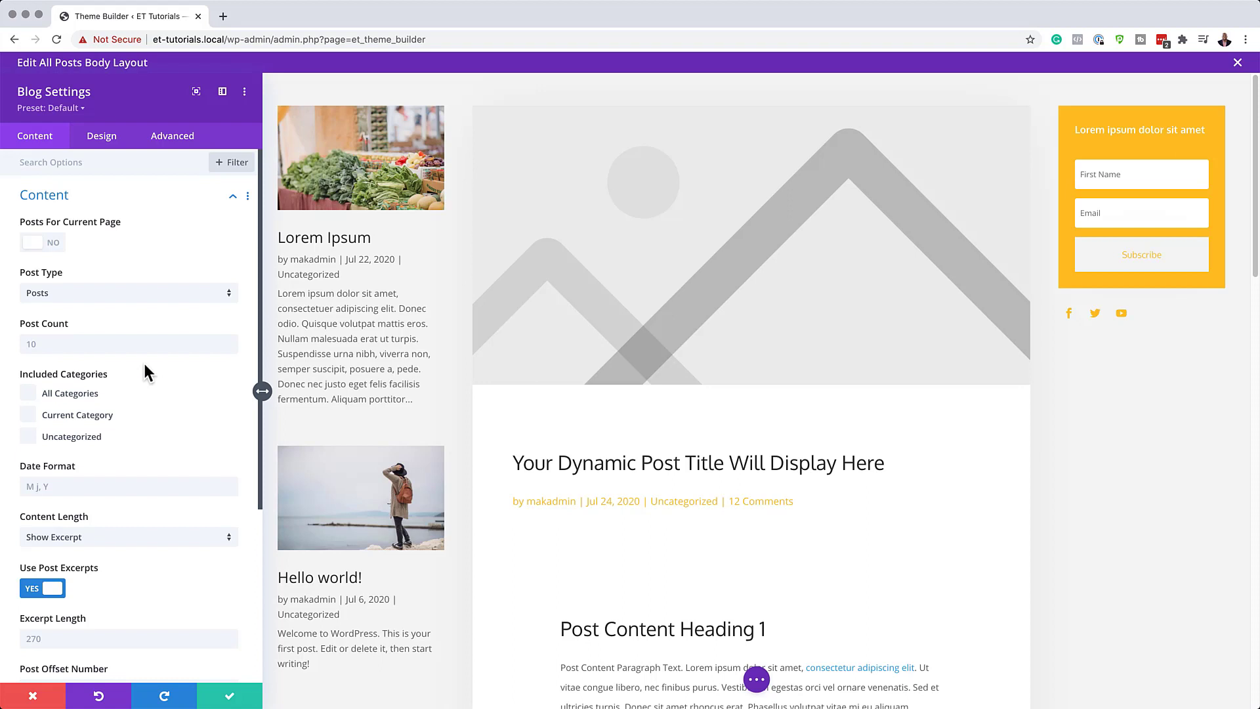
Turn off the author display in the Blog module's elements
{"action": "scroll", "coordinate": [136, 387], "scroll_direction": "down", "scroll_amount": 5}
{"action": "left_click", "coordinate": [107, 483]}
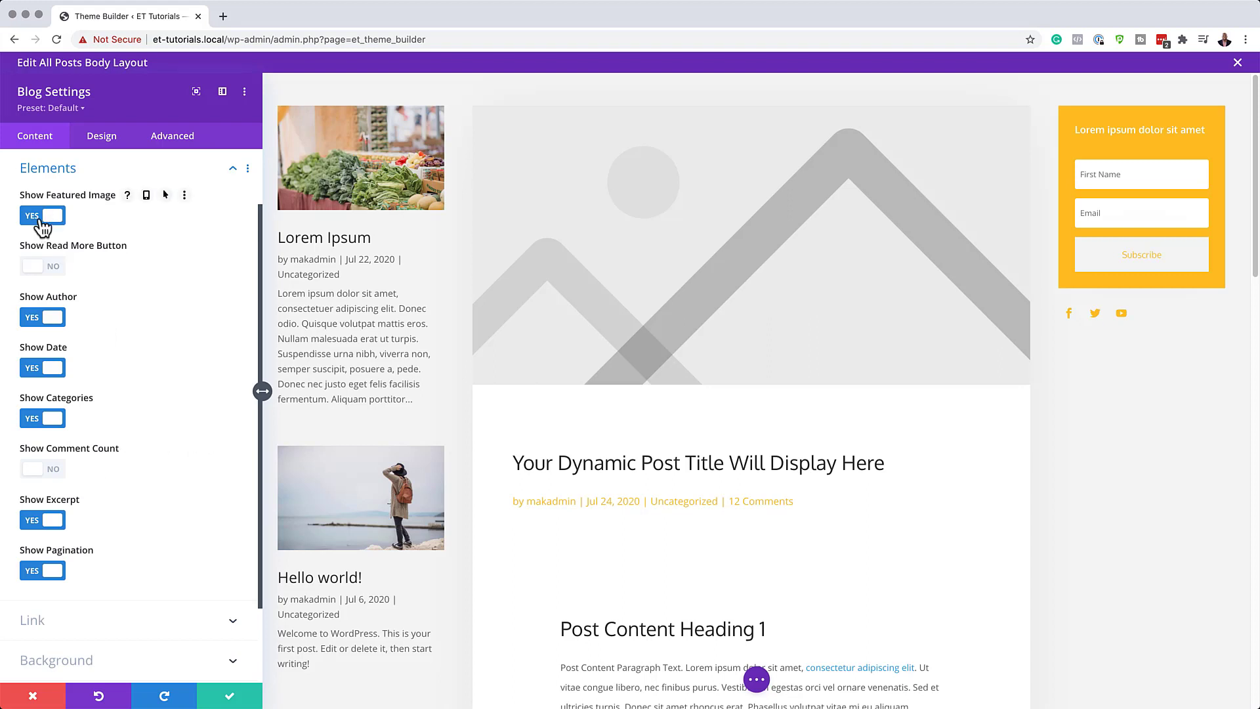
{"action": "left_click", "coordinate": [33, 319]}
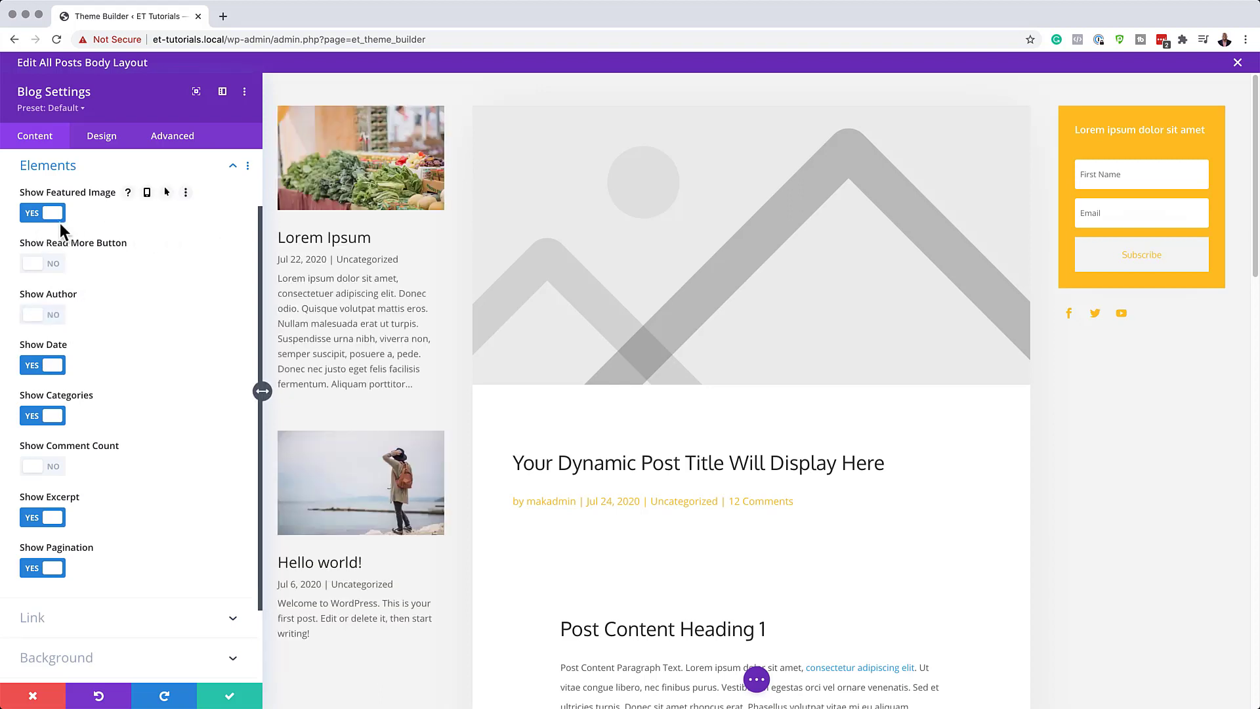
Change the Blog module's layout from fullwidth to Grid
{"action": "left_click", "coordinate": [105, 142]}
{"action": "left_click", "coordinate": [79, 195]}
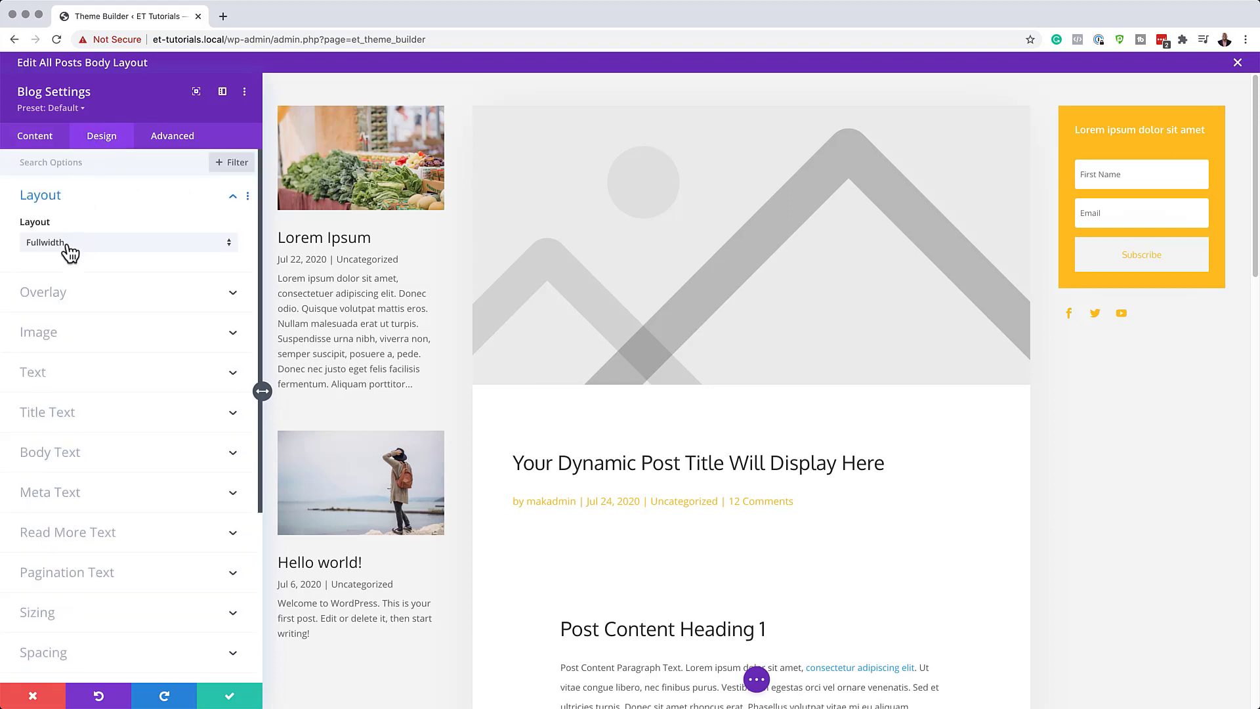
{"action": "left_click", "coordinate": [116, 255]}
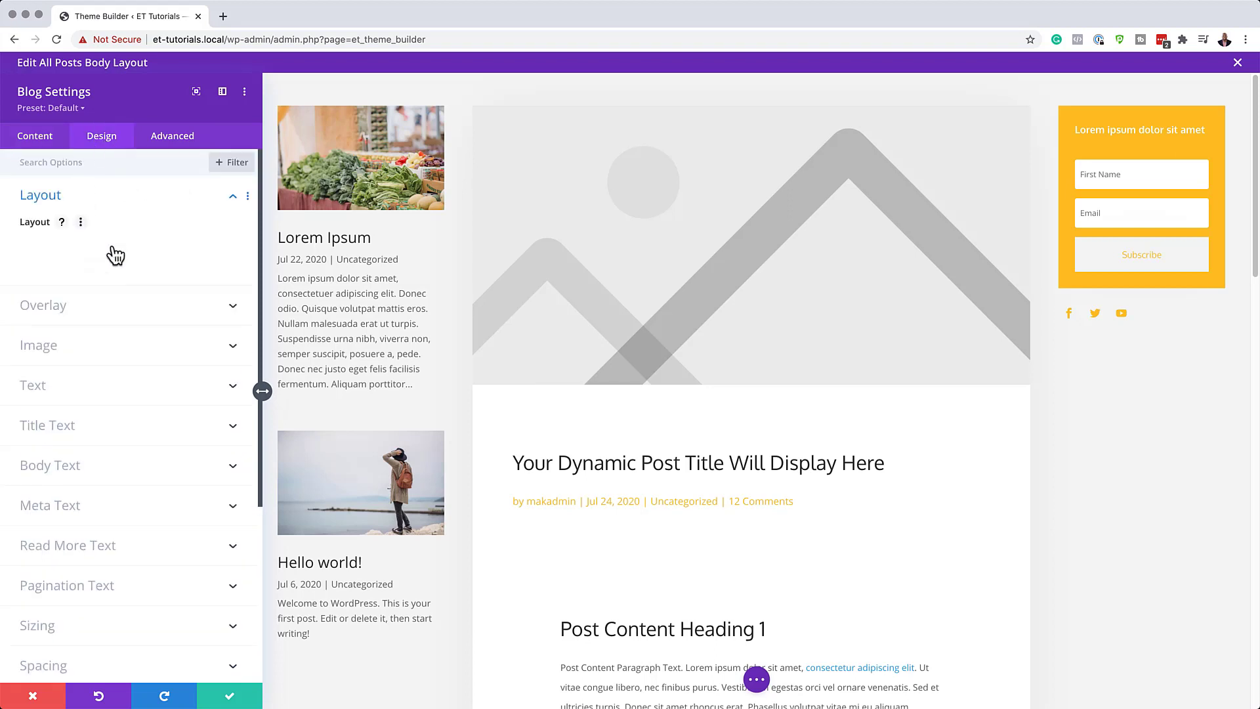
{"action": "left_click", "coordinate": [102, 276]}
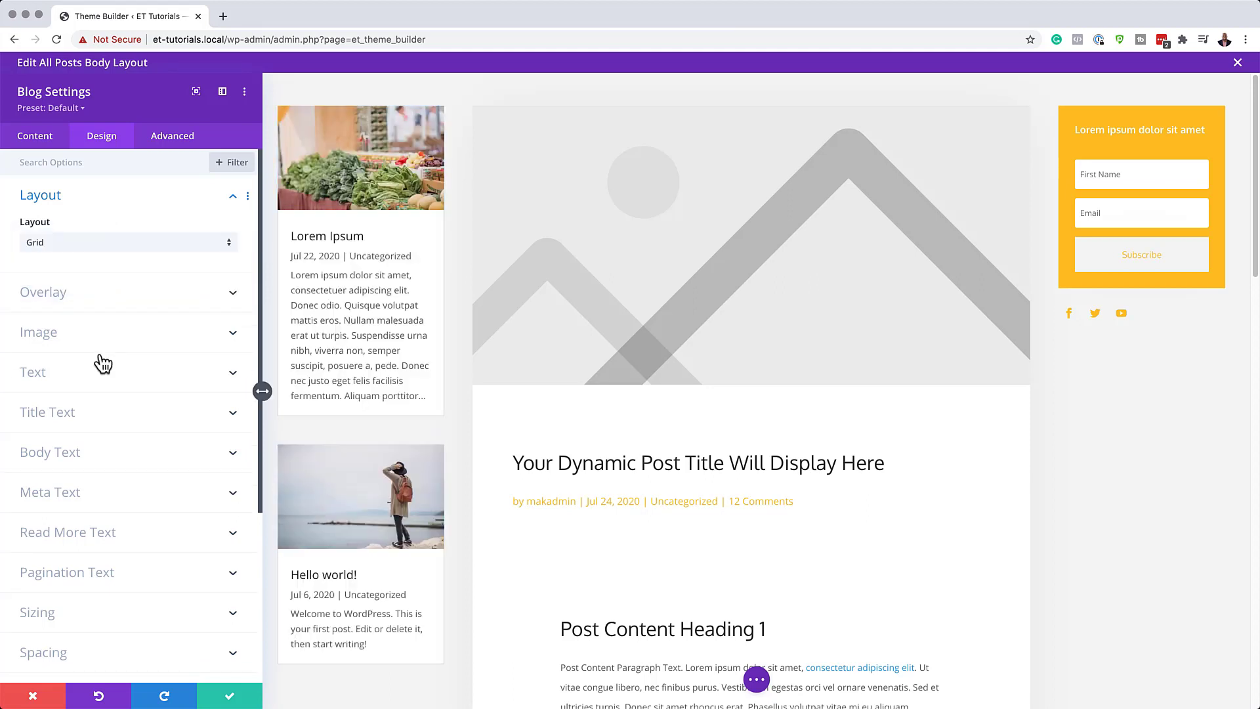
Style the Blog module's title text with the Oxygen font, Bold weight, 1vw size and 1.5em line height
{"action": "left_click", "coordinate": [84, 418]}
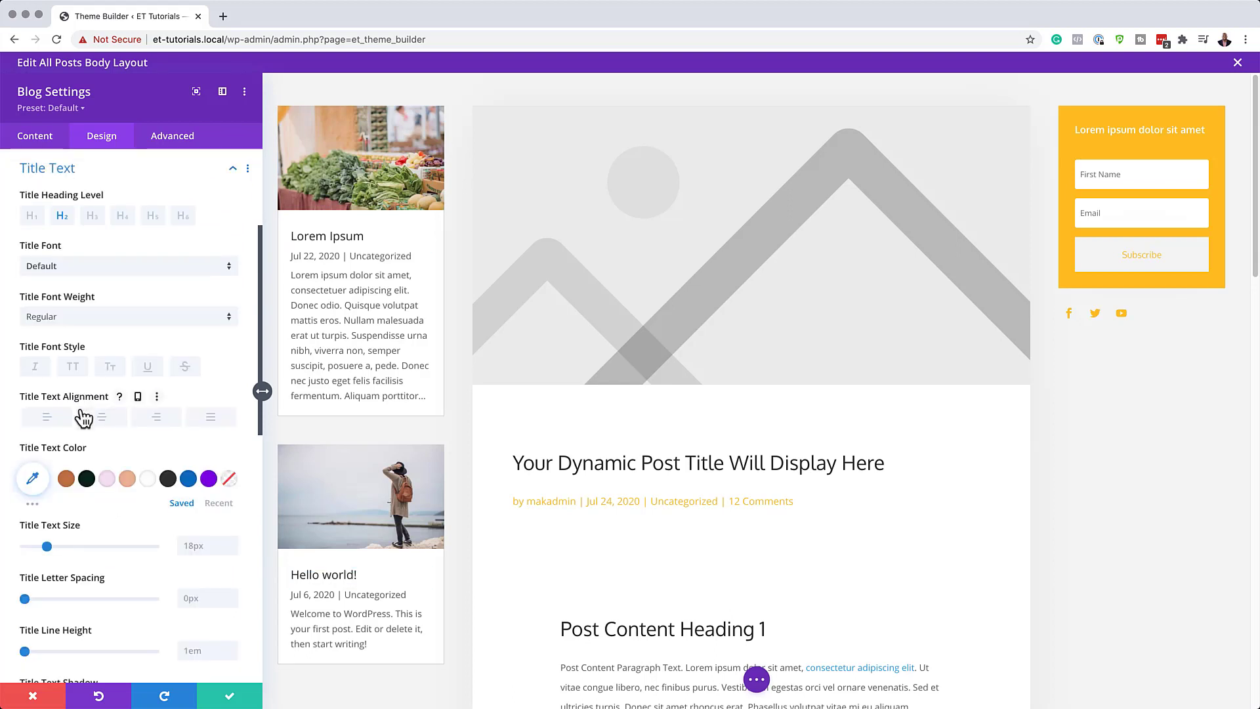
{"action": "left_click", "coordinate": [66, 272]}
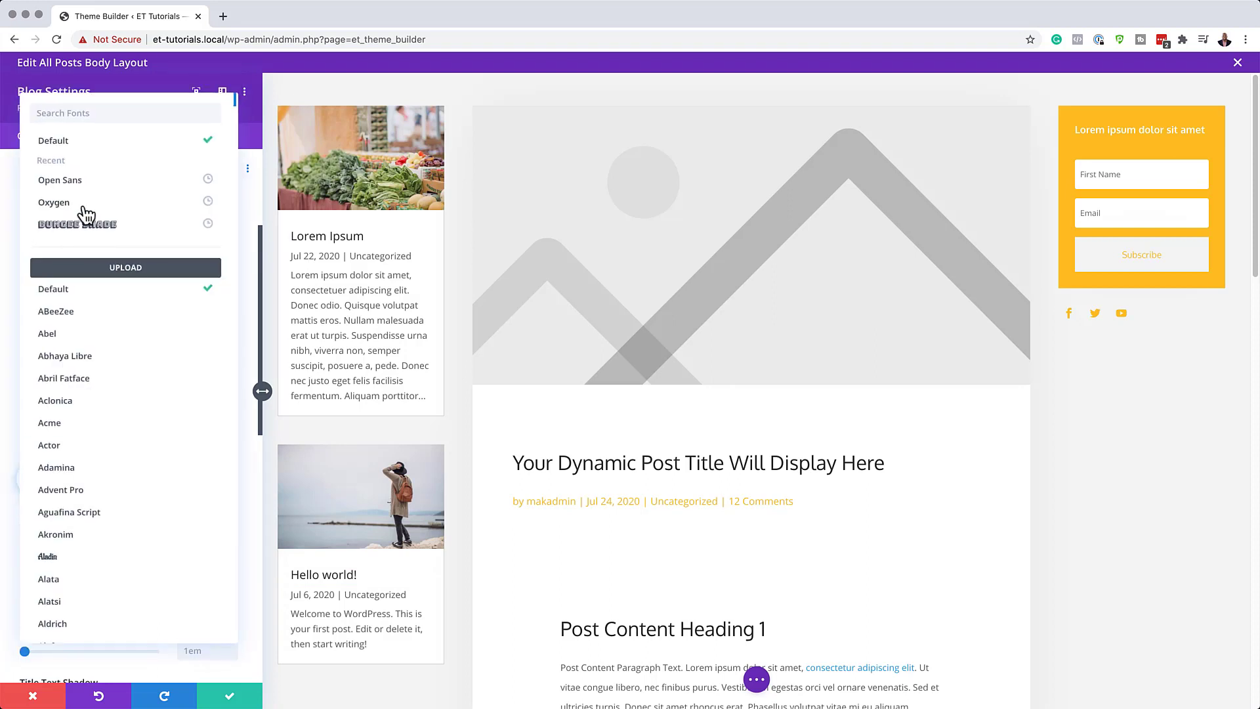
{"action": "left_click", "coordinate": [88, 203]}
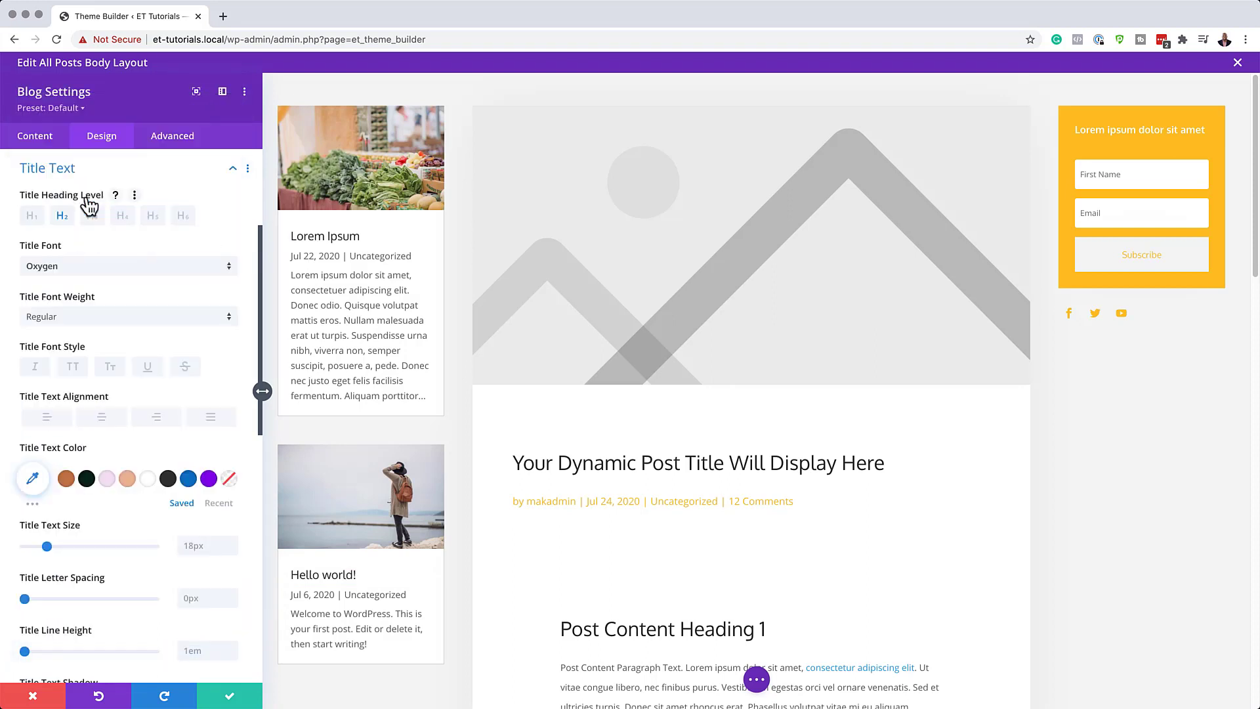
{"action": "left_click", "coordinate": [84, 315]}
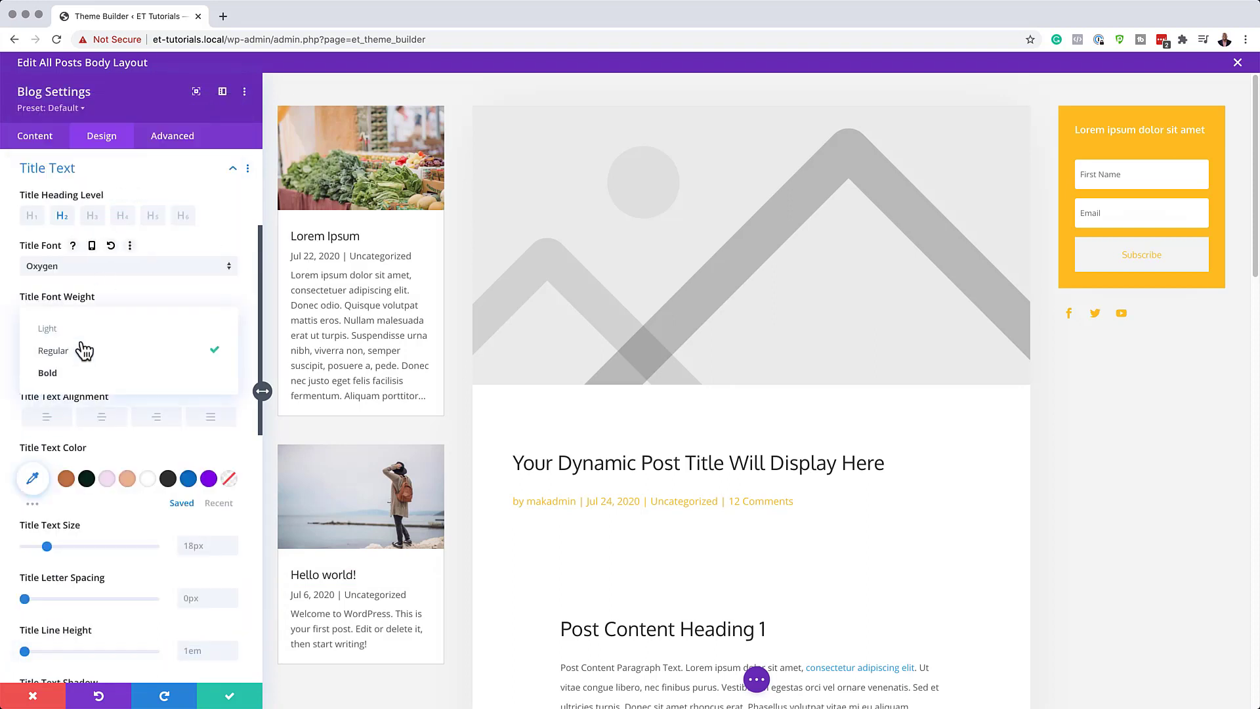
{"action": "left_click", "coordinate": [78, 371]}
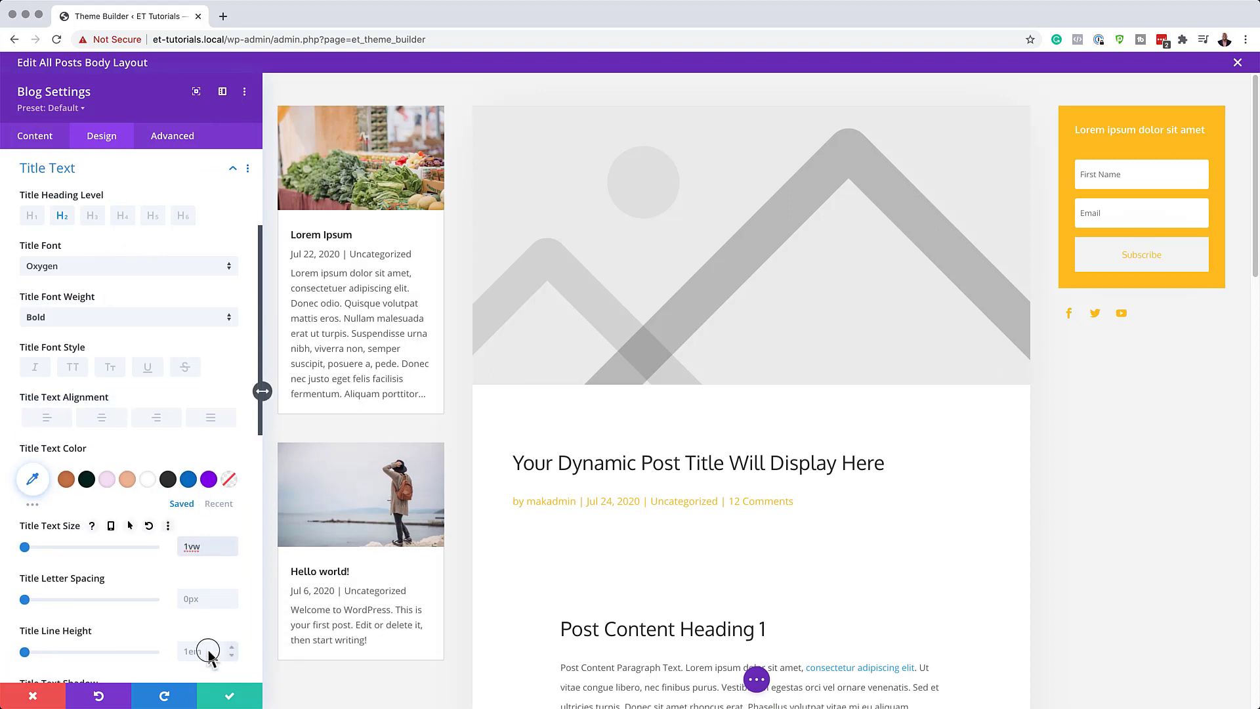
{"action": "left_click", "coordinate": [209, 649]}
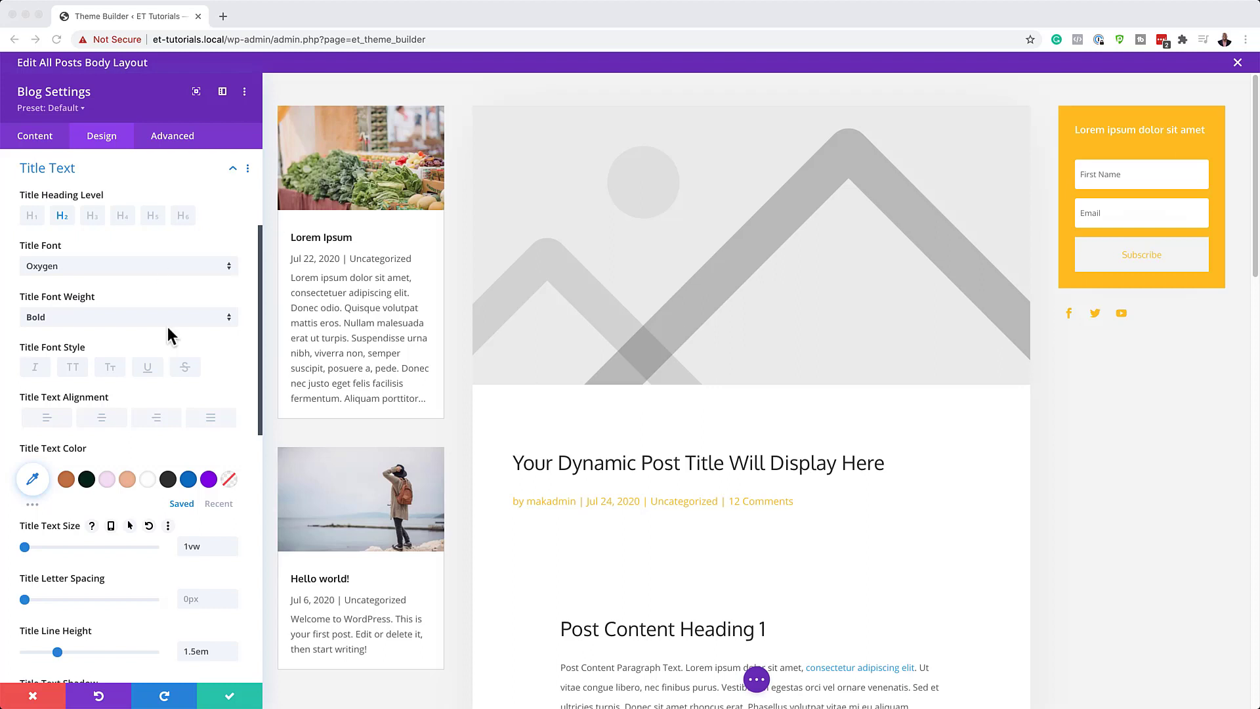
Style the Blog module's body text with the Open Sans font, 0.7vw size and 2.2em line height
{"action": "scroll", "coordinate": [167, 326], "scroll_direction": "up", "scroll_amount": 5}
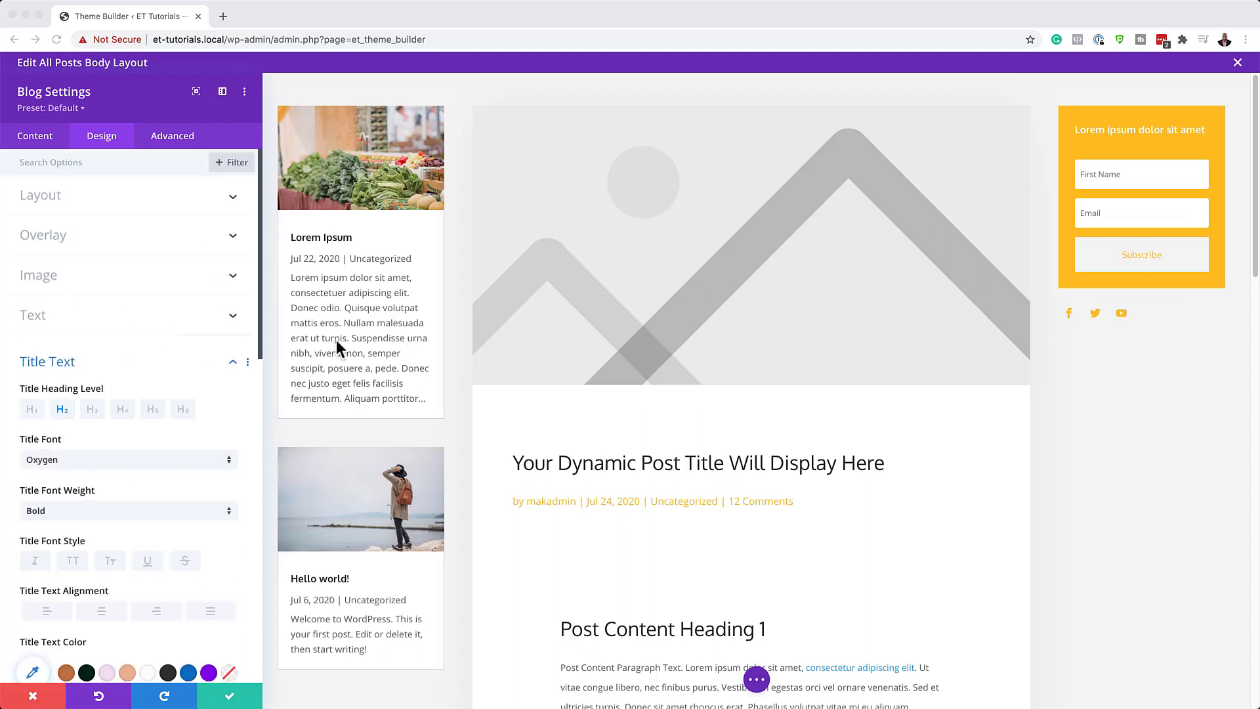
{"action": "left_click", "coordinate": [292, 273]}
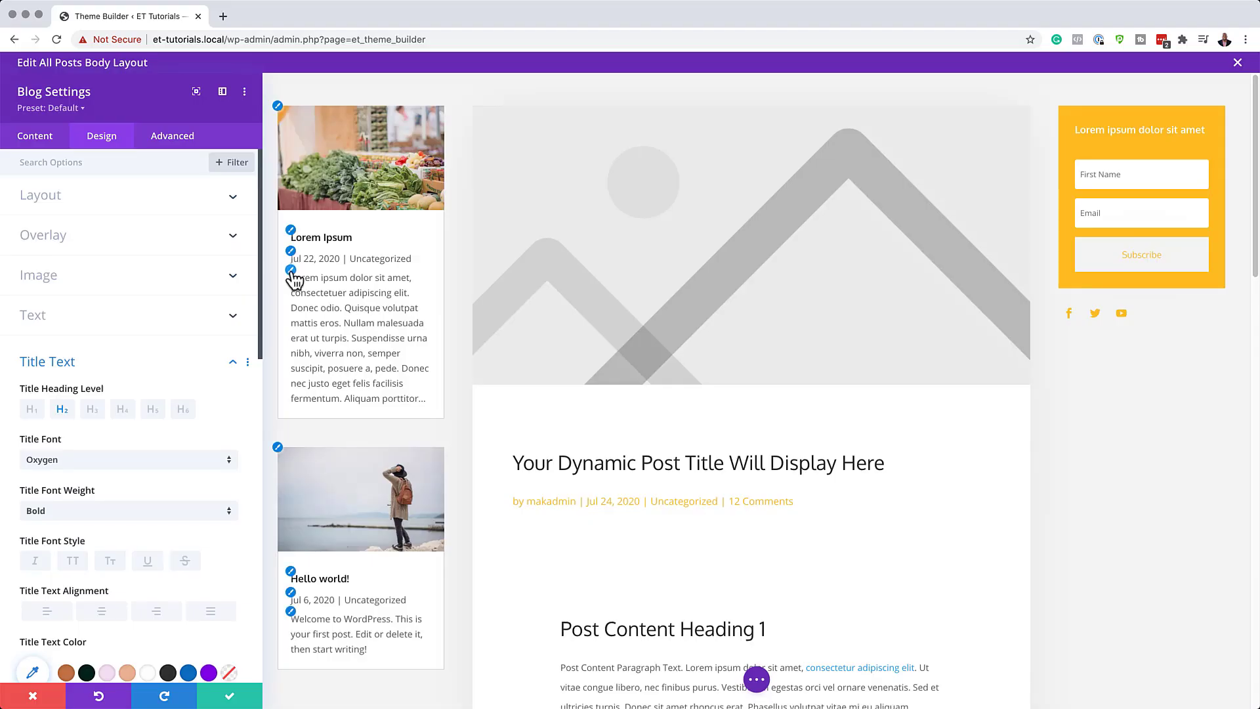
{"action": "left_click", "coordinate": [292, 275]}
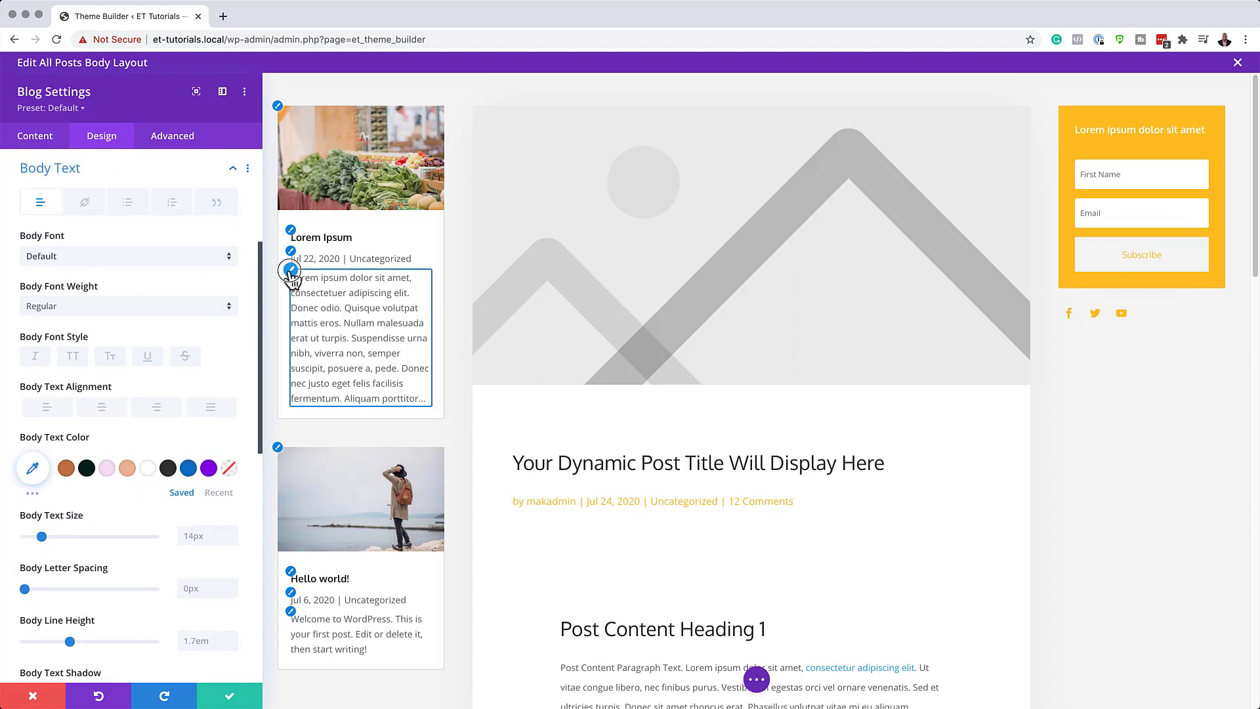
{"action": "left_click", "coordinate": [153, 264]}
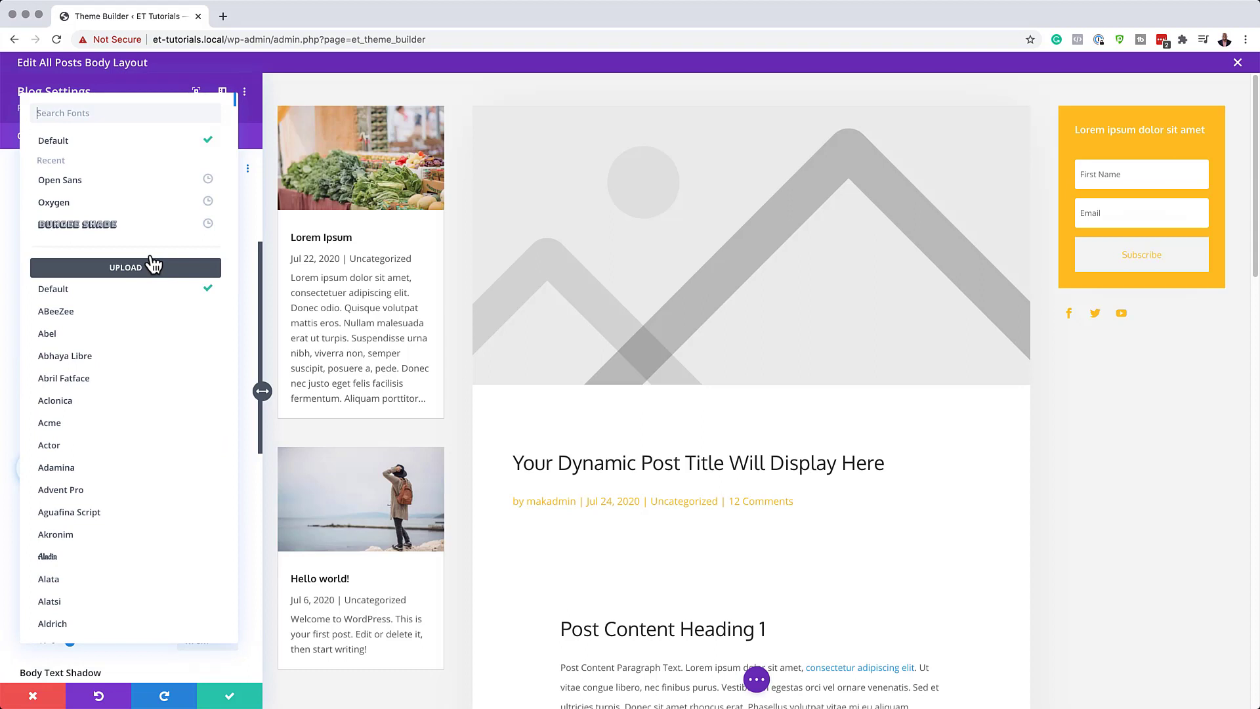
{"action": "left_click", "coordinate": [151, 182]}
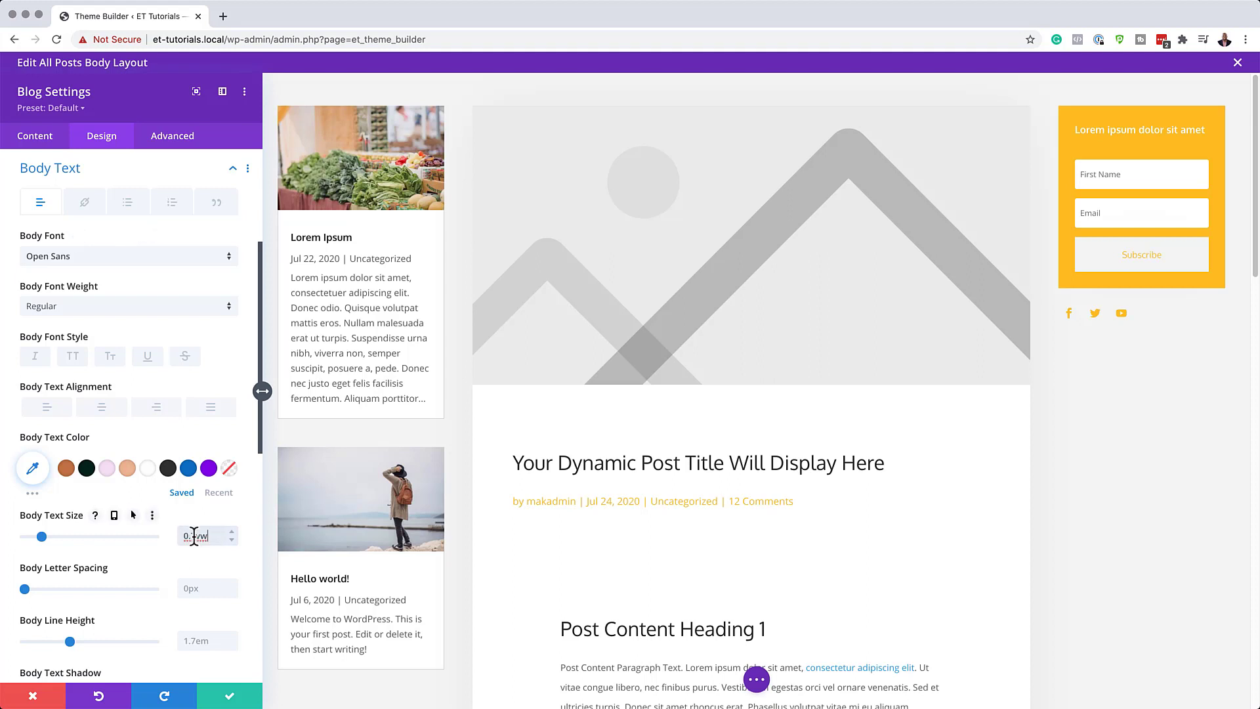
{"action": "type", "text": "7"}
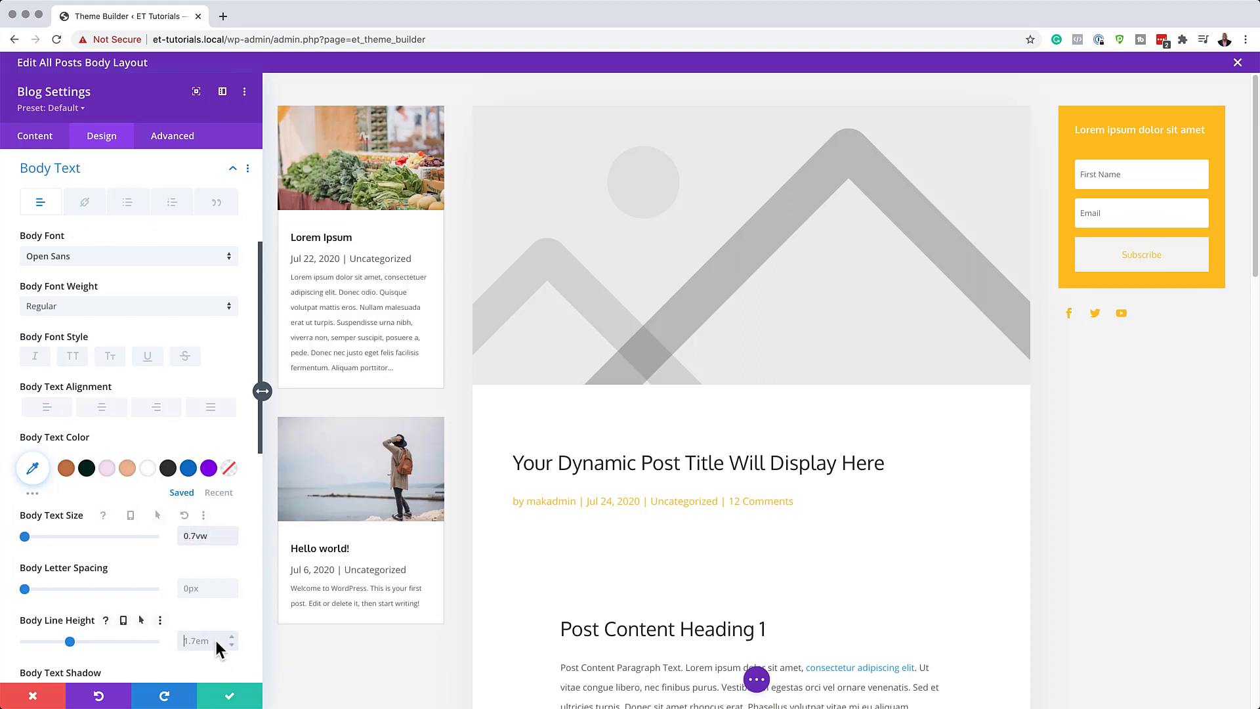
{"action": "type", "text": "2.2"}
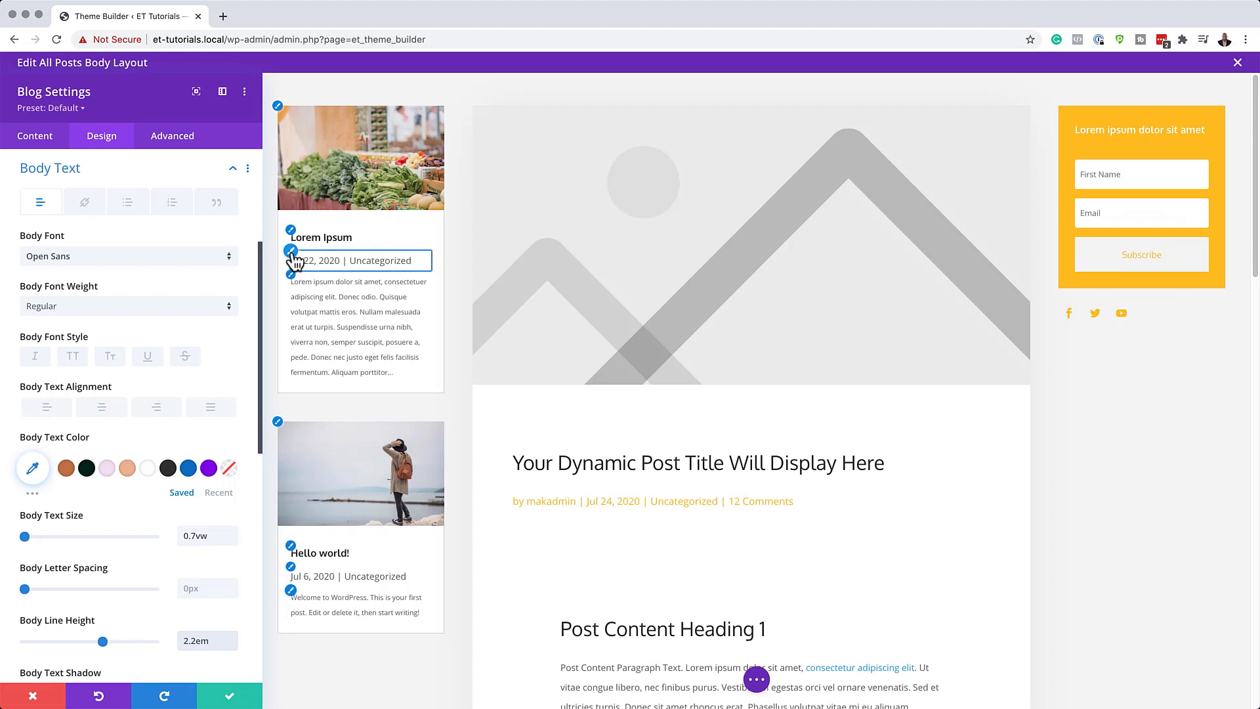
Set the Blog module's meta text to the Open Sans font and color #ffc023
{"action": "left_click", "coordinate": [292, 254]}
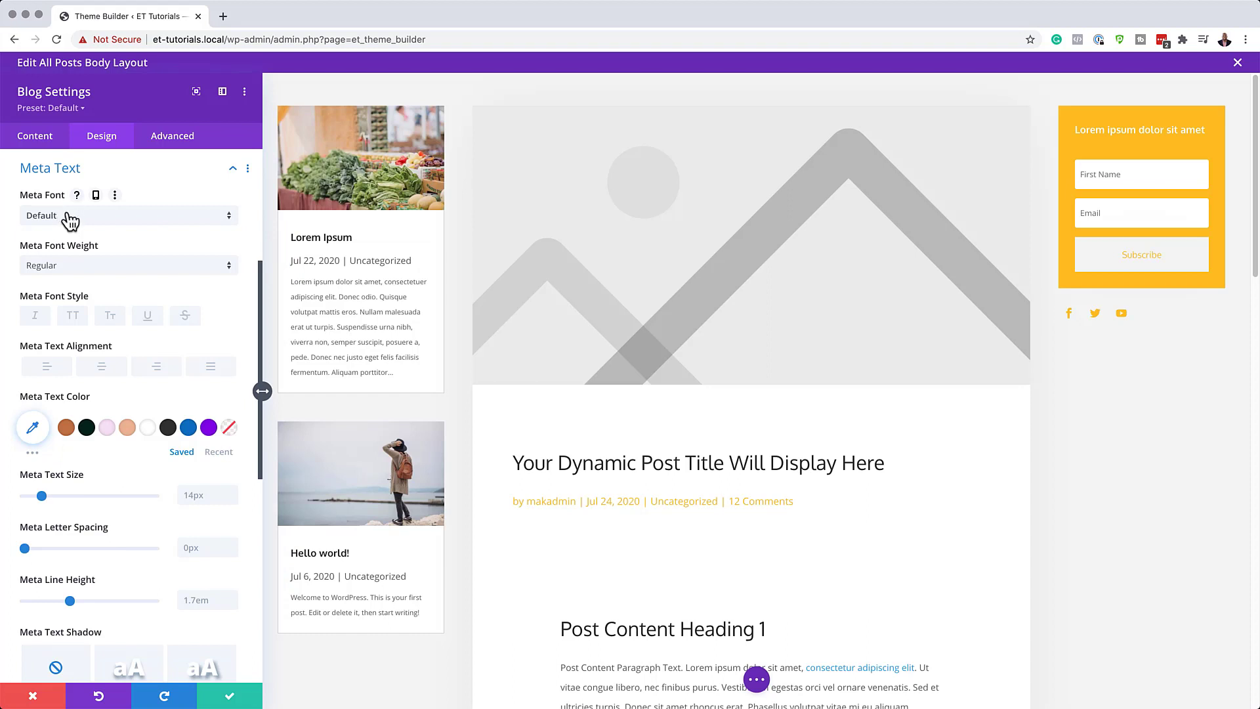
{"action": "left_click", "coordinate": [70, 219]}
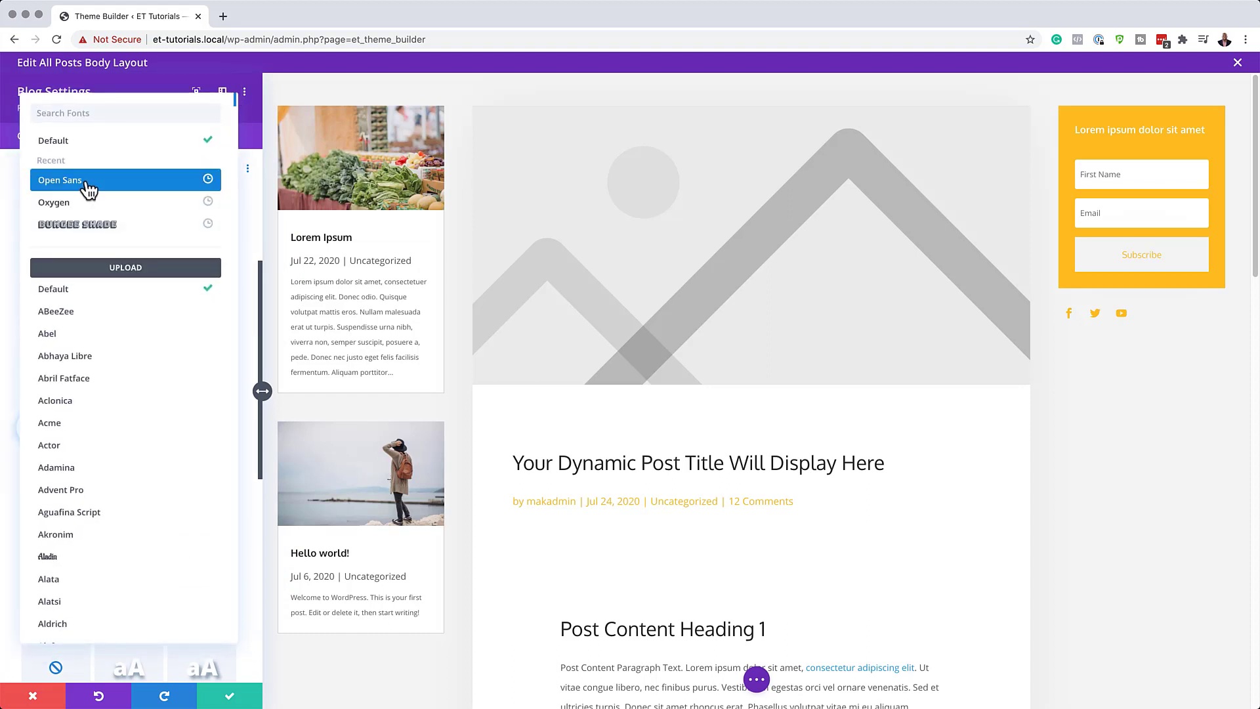
{"action": "left_click", "coordinate": [87, 189]}
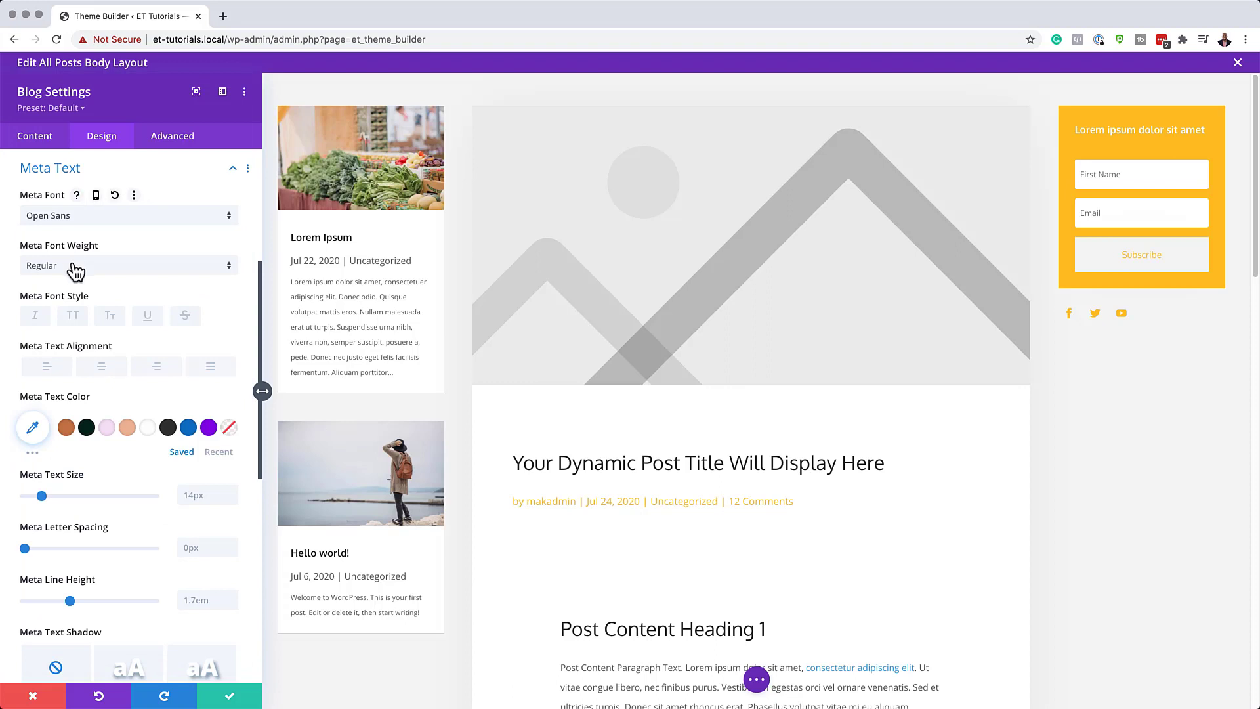
{"action": "left_click", "coordinate": [32, 427]}
{"action": "type", "text": "#ffc123"}
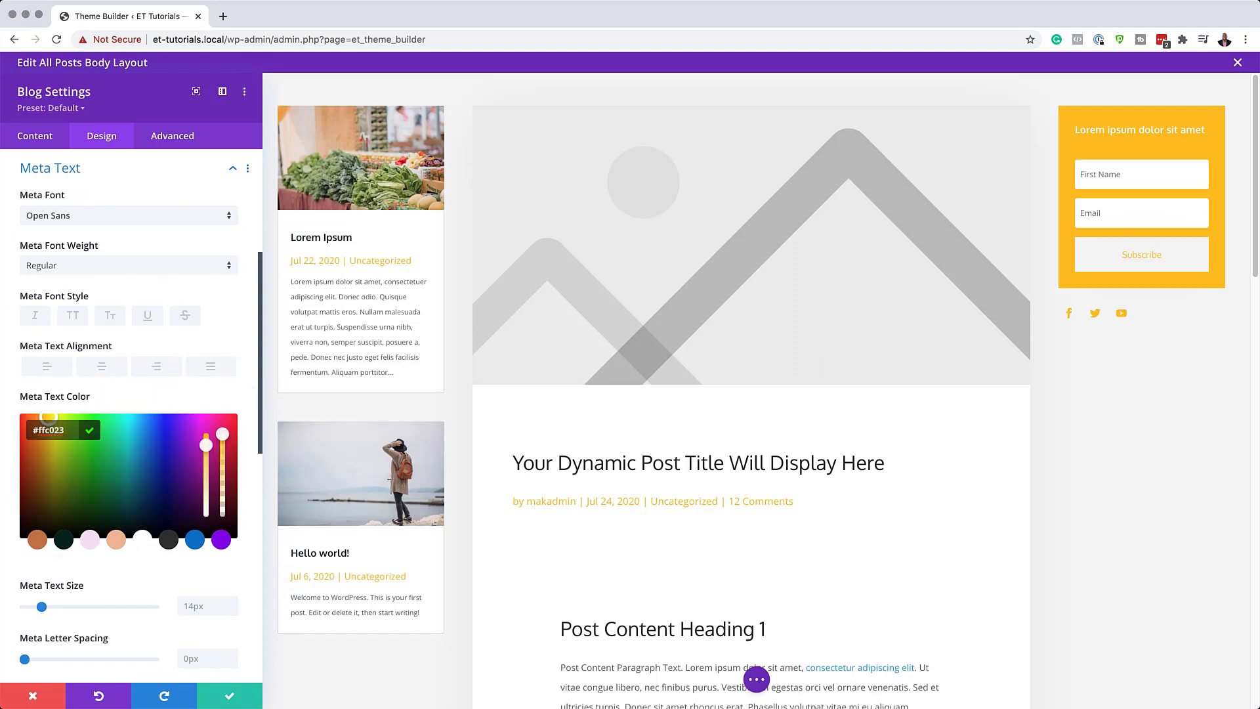
{"action": "key", "text": "super+Tab"}
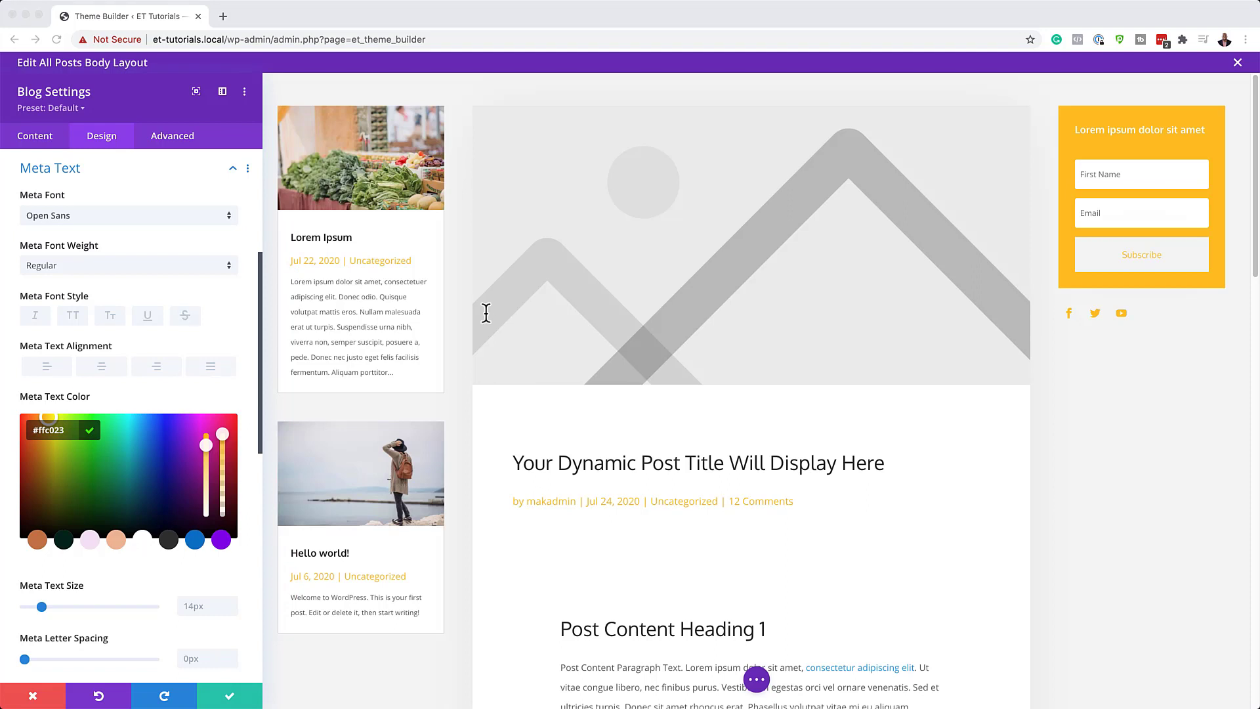
Set the Blog module's meta text size to 0.8vw and its font weight to Bold
{"action": "left_click", "coordinate": [193, 604]}
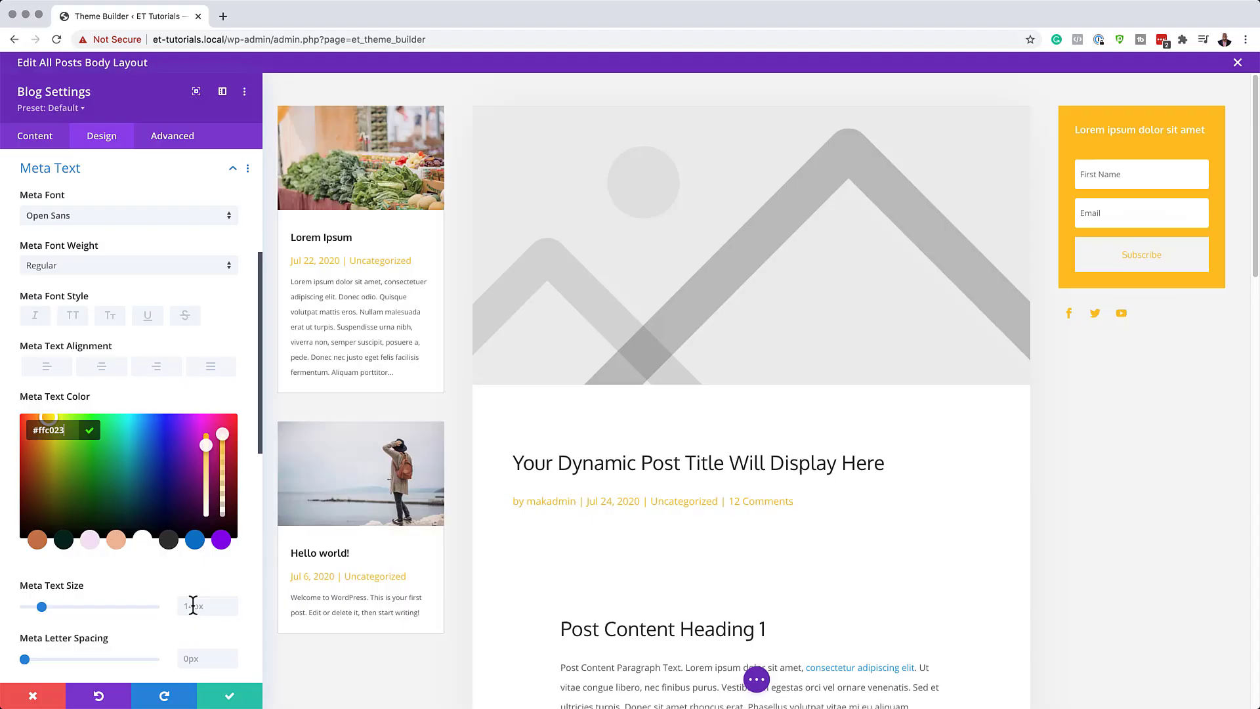
{"action": "left_click", "coordinate": [194, 605]}
{"action": "type", "text": "0.8vw"}
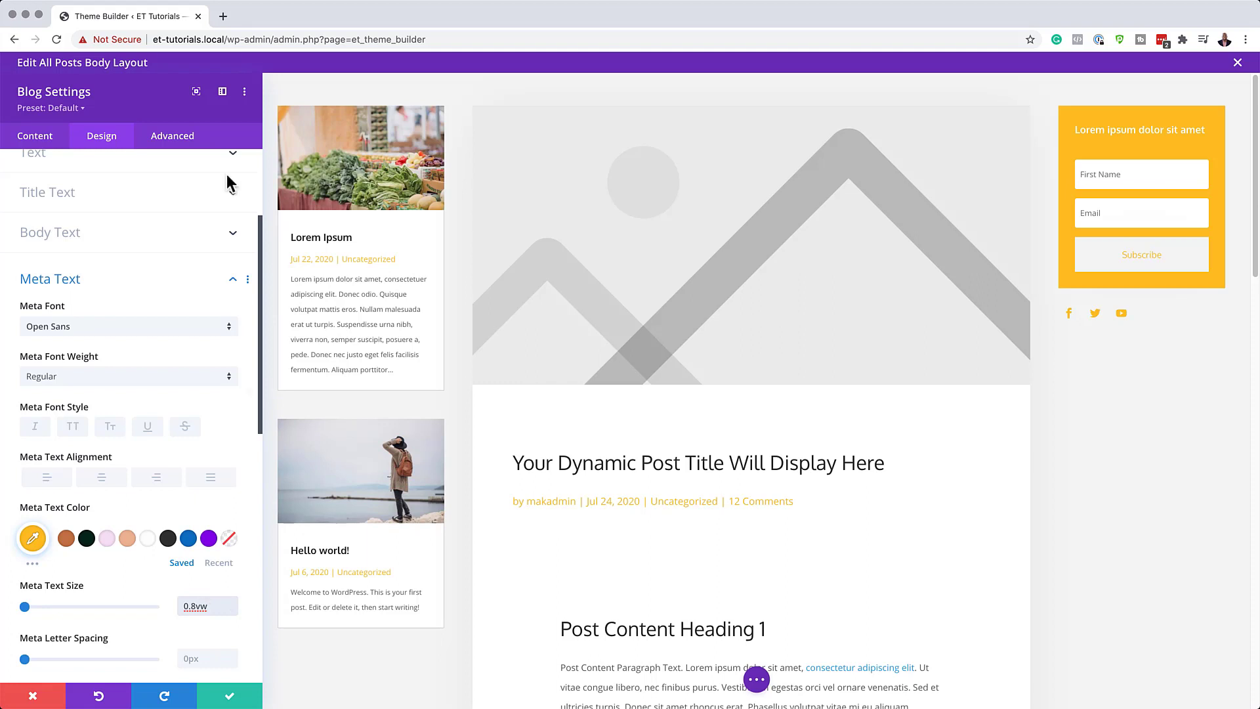
{"action": "left_click", "coordinate": [82, 381]}
{"action": "left_click", "coordinate": [105, 460]}
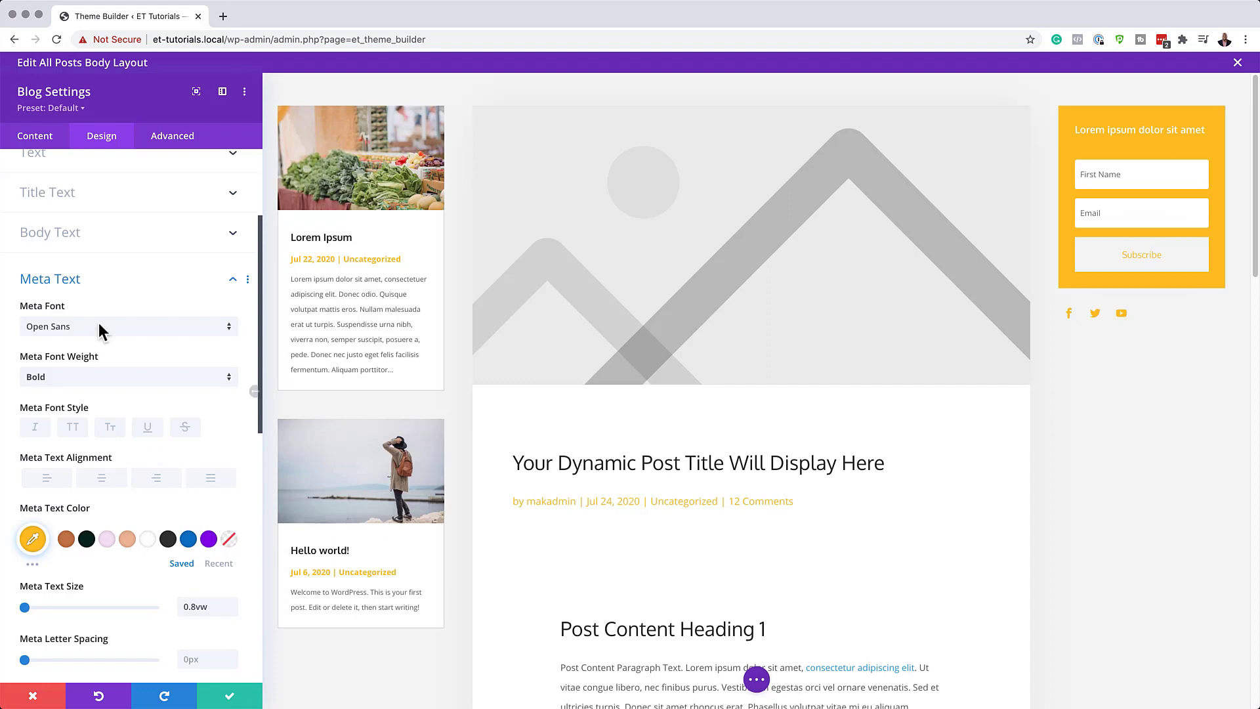
Set the Blog module's grid layout border width to 0px
{"action": "scroll", "coordinate": [185, 459], "scroll_direction": "down", "scroll_amount": 2}
{"action": "scroll", "coordinate": [184, 458], "scroll_direction": "down", "scroll_amount": 8}
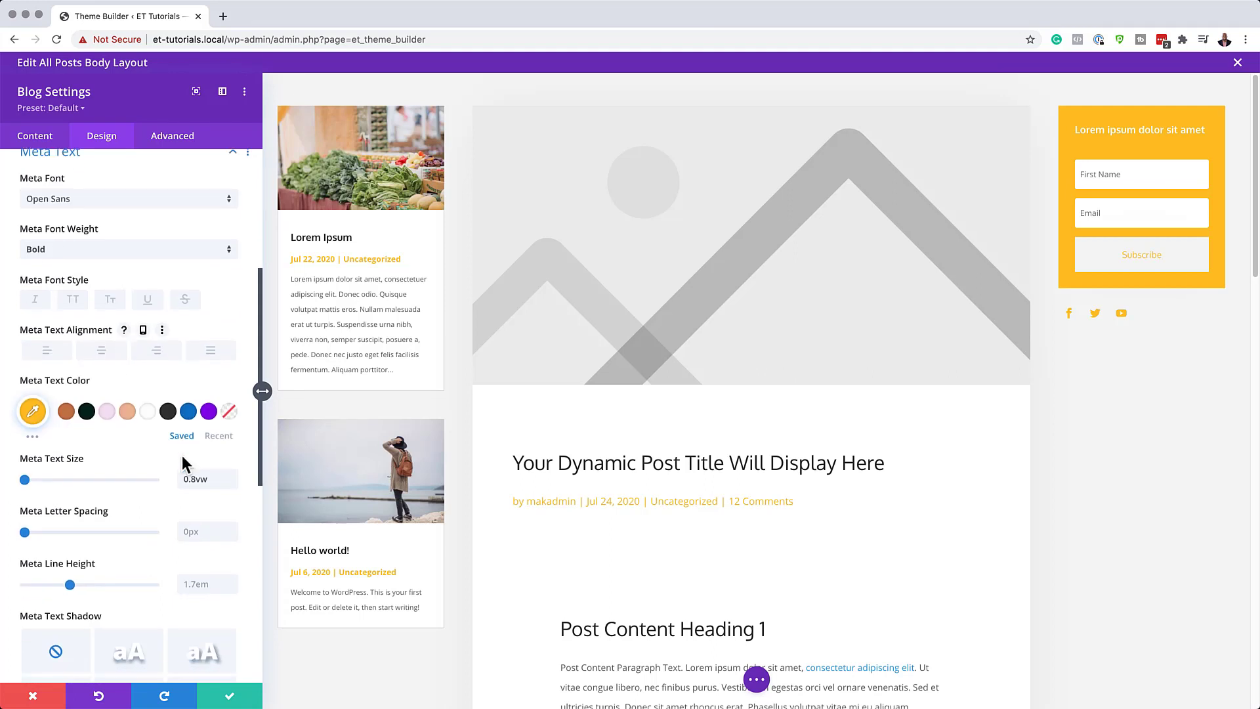
{"action": "scroll", "coordinate": [183, 454], "scroll_direction": "down", "scroll_amount": 1}
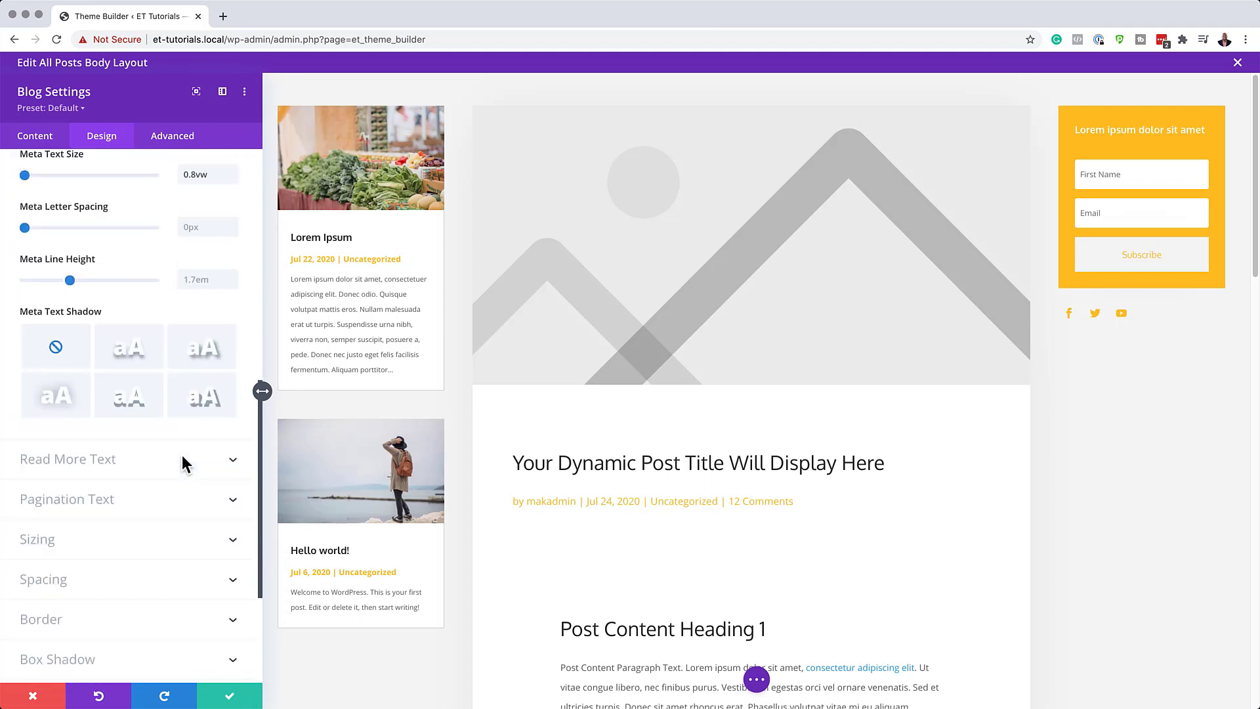
{"action": "left_click", "coordinate": [130, 625]}
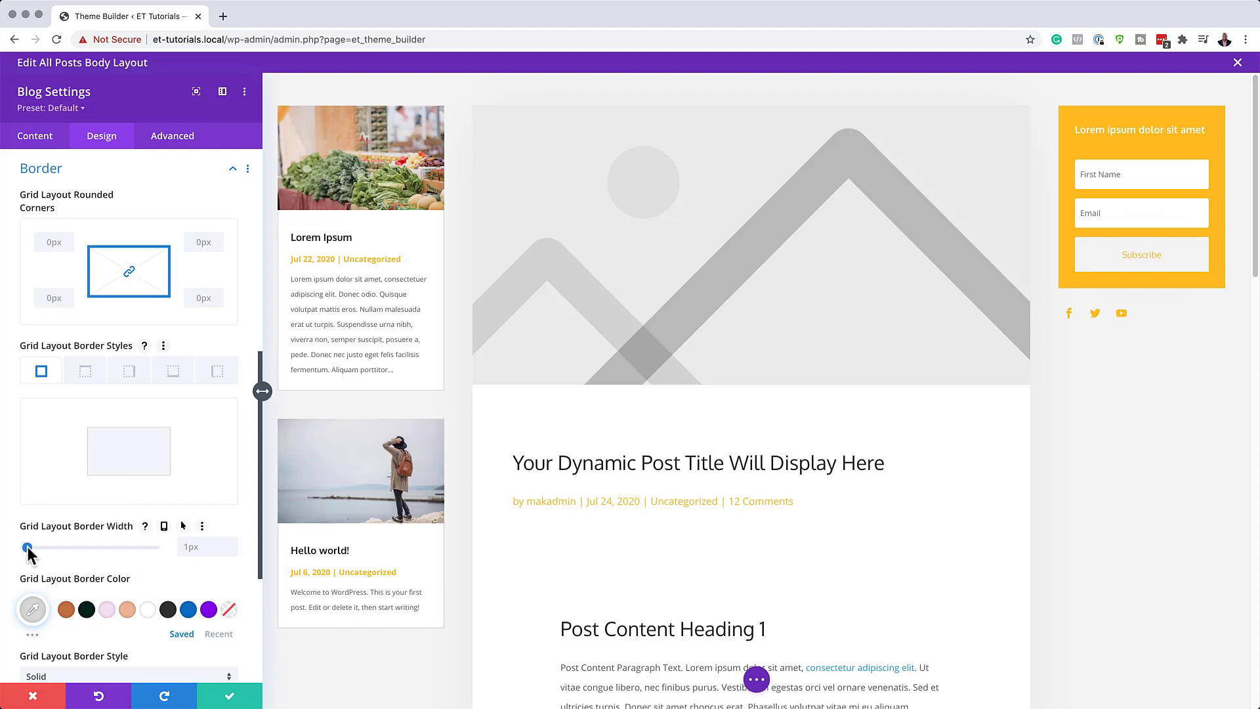
{"action": "left_click_drag", "start_coordinate": [28, 549], "coordinate": [3, 548]}
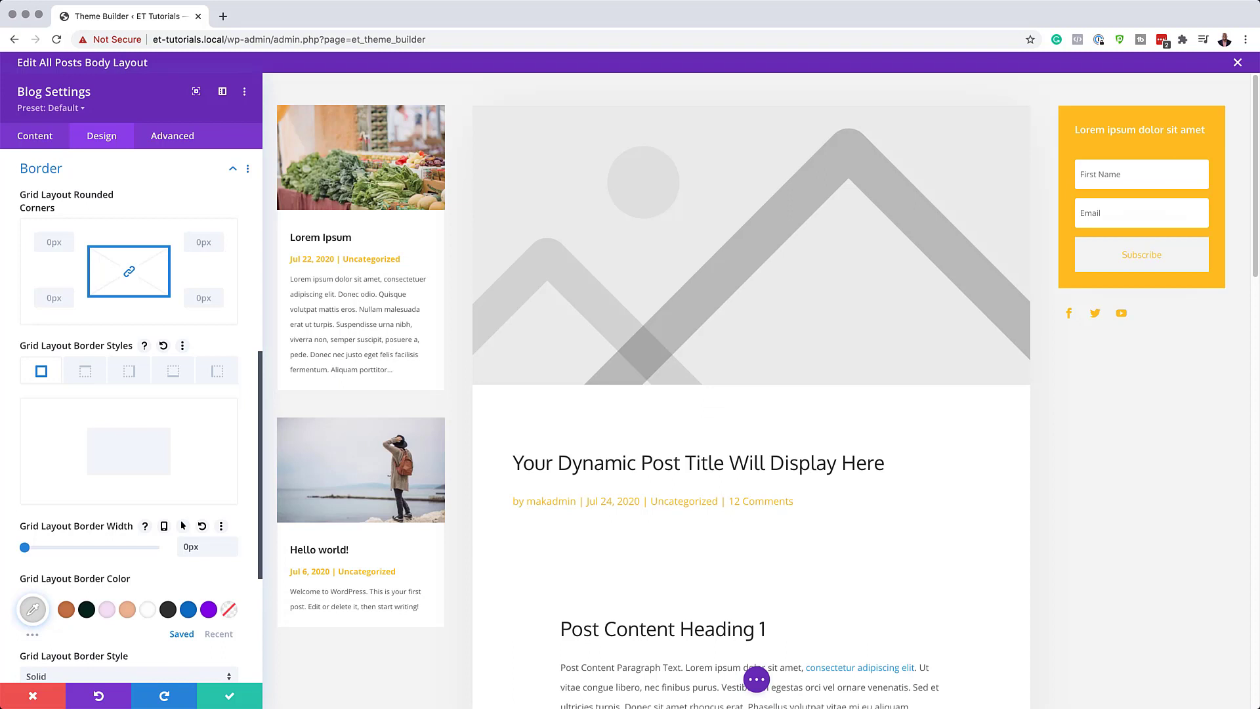
Apply the first box shadow preset, a soft shadow around all sides, to the Blog module's cards
{"action": "scroll", "coordinate": [174, 438], "scroll_direction": "down", "scroll_amount": 5}
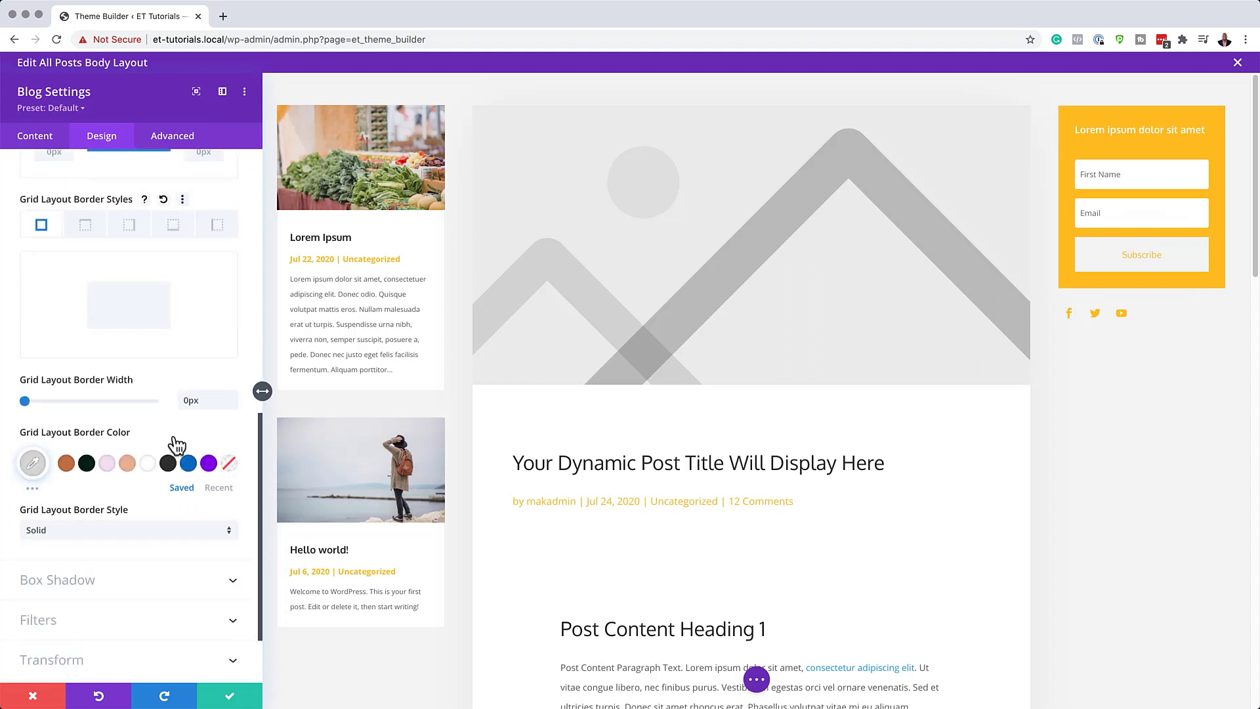
{"action": "left_click", "coordinate": [92, 539]}
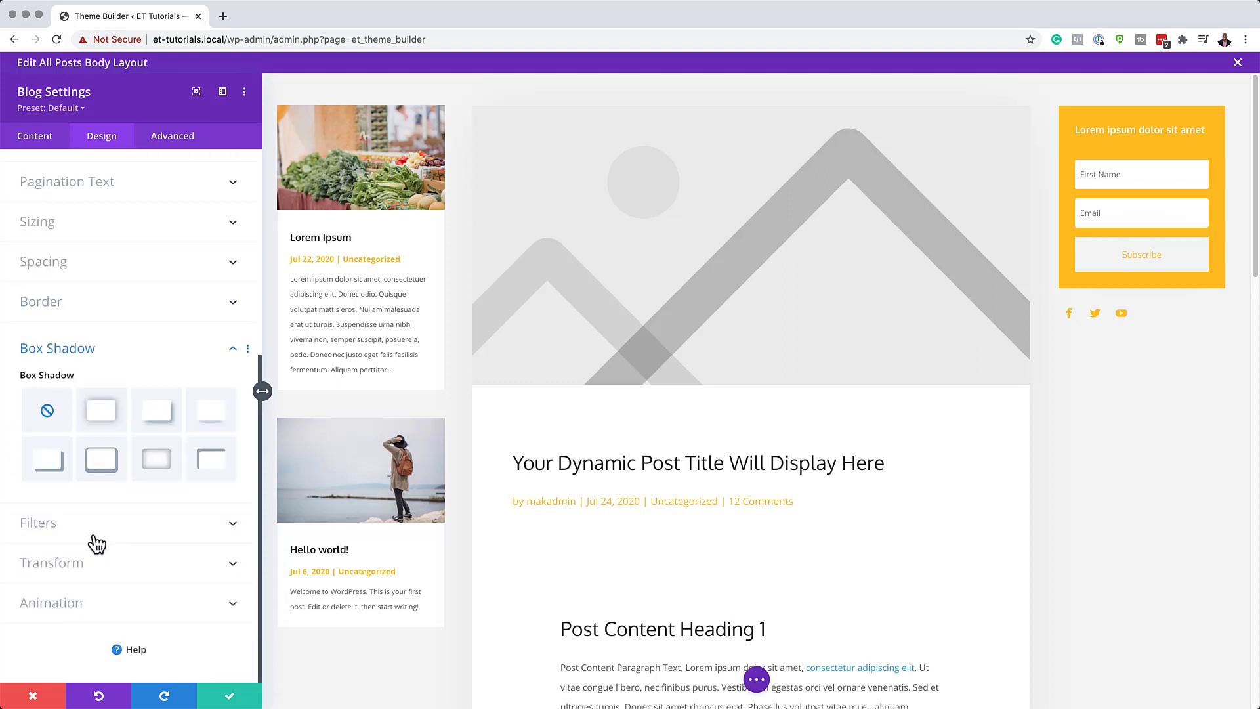
{"action": "left_click", "coordinate": [100, 412]}
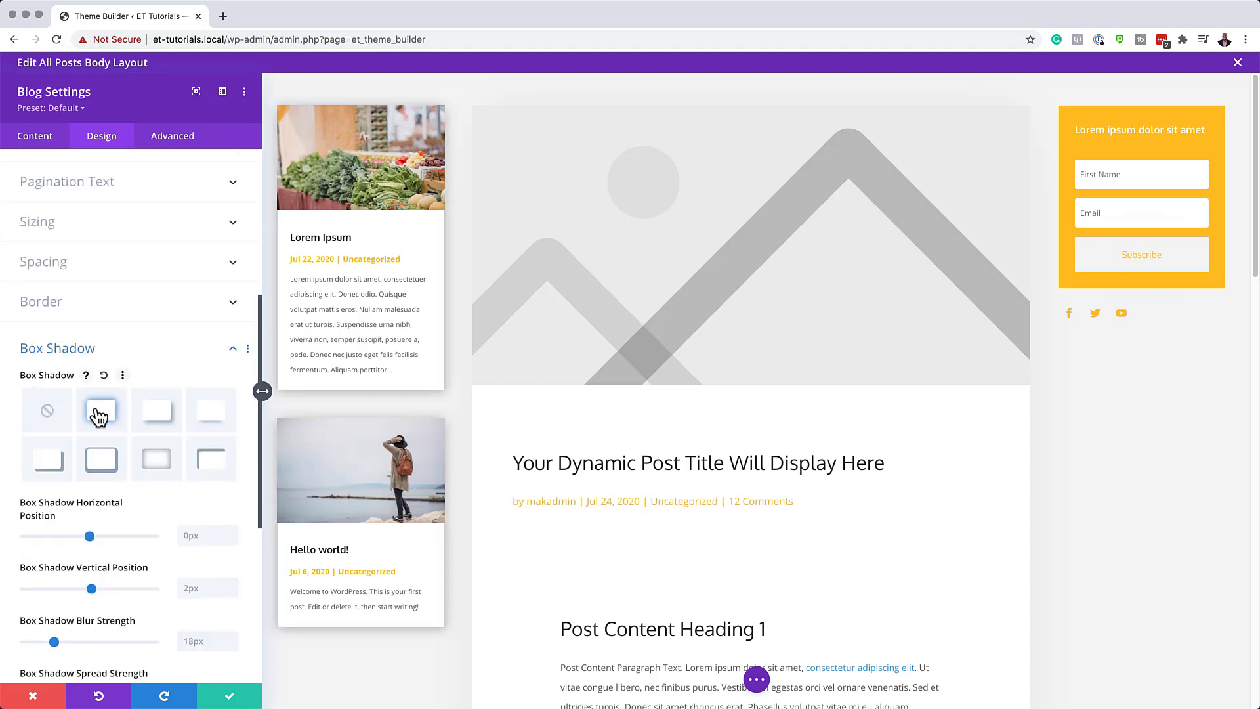
{"action": "left_click", "coordinate": [100, 462]}
Set the Blog module's box shadow blur strength to 80px and spread strength to -21px
{"action": "scroll", "coordinate": [168, 564], "scroll_direction": "down", "scroll_amount": 3}
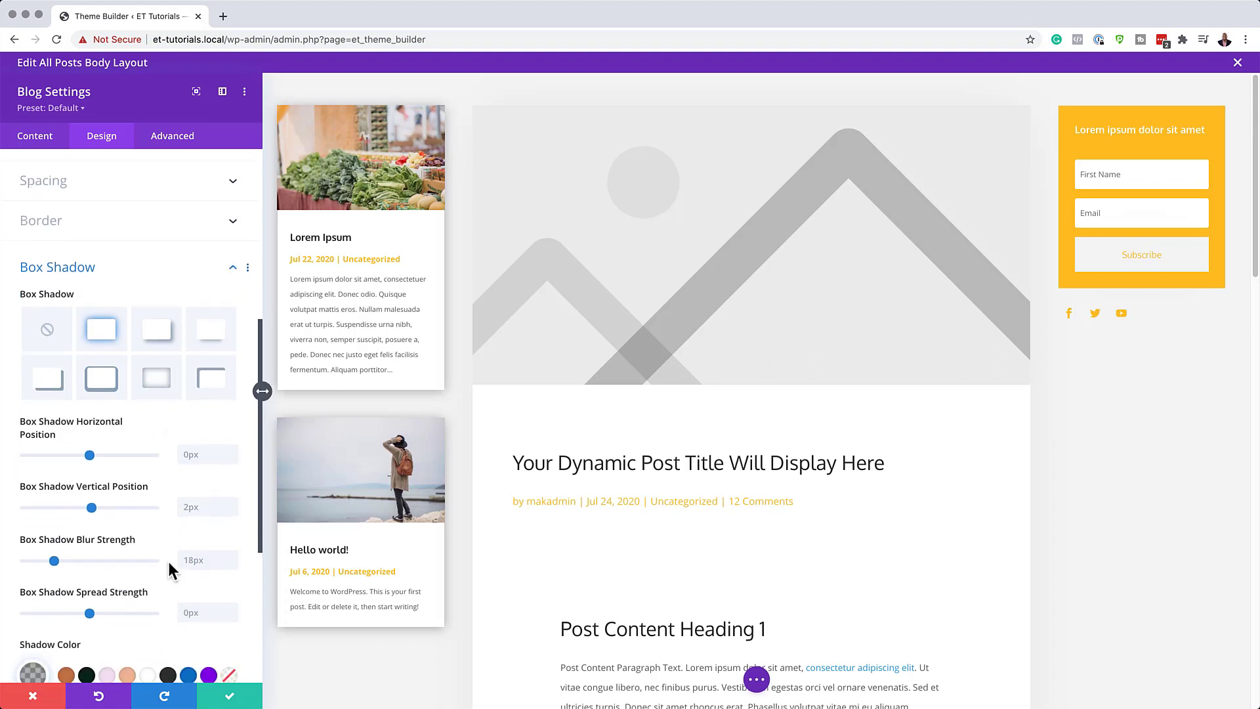
{"action": "left_click", "coordinate": [194, 557]}
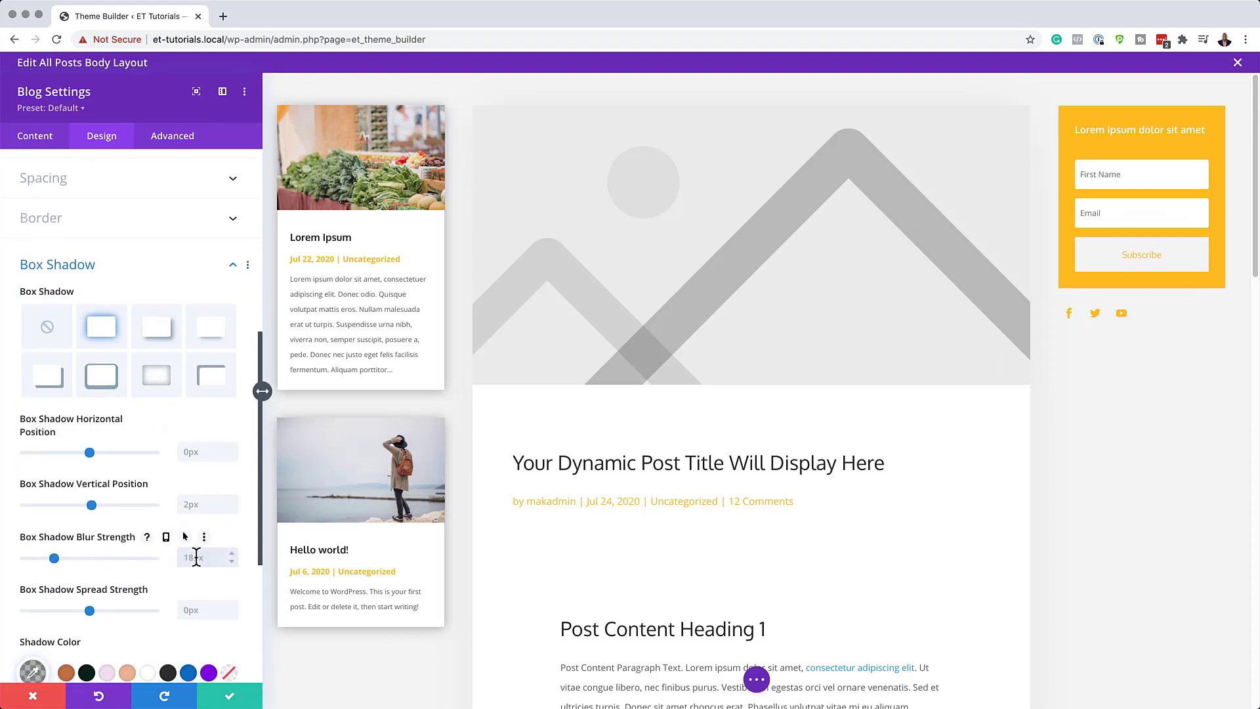
{"action": "type", "text": "80"}
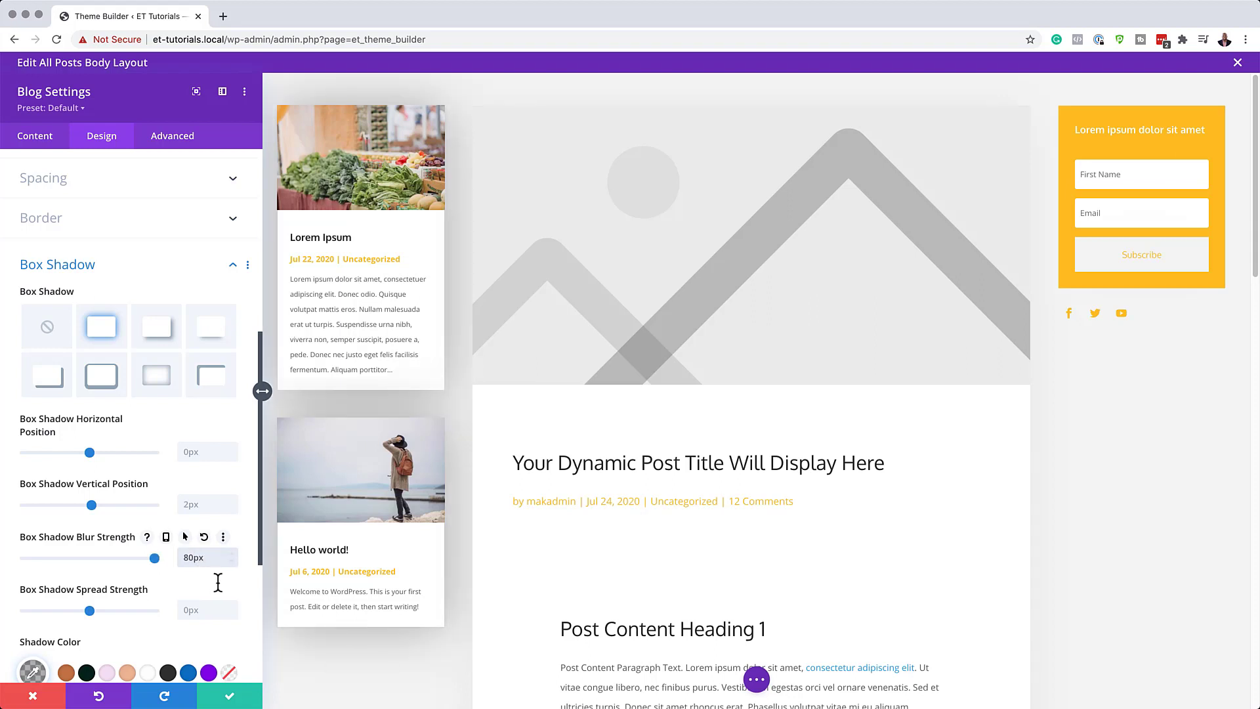
{"action": "scroll", "coordinate": [207, 584], "scroll_direction": "down", "scroll_amount": 1}
{"action": "left_click", "coordinate": [207, 585]}
{"action": "type", "text": "-21"}
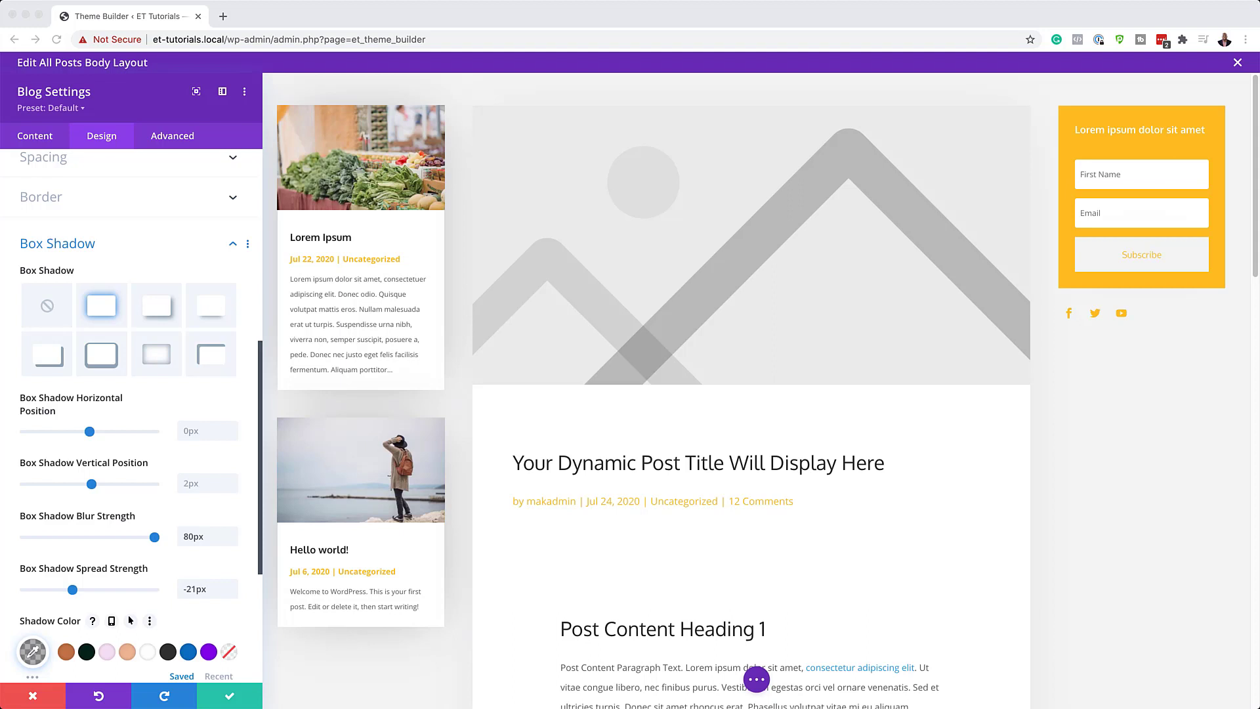
Set the Blog module's box shadow color to rgba(0,0,0,0.08) and save the module settings
{"action": "scroll", "coordinate": [185, 417], "scroll_direction": "down", "scroll_amount": 4}
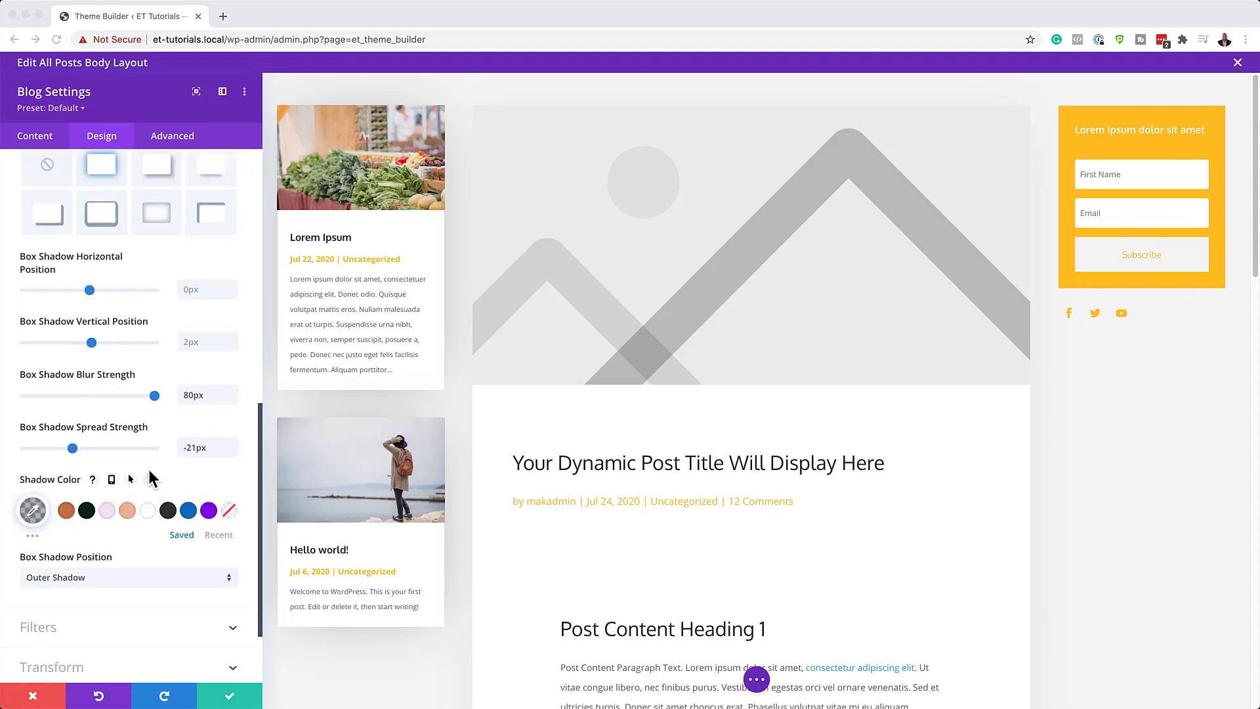
{"action": "left_click", "coordinate": [33, 510]}
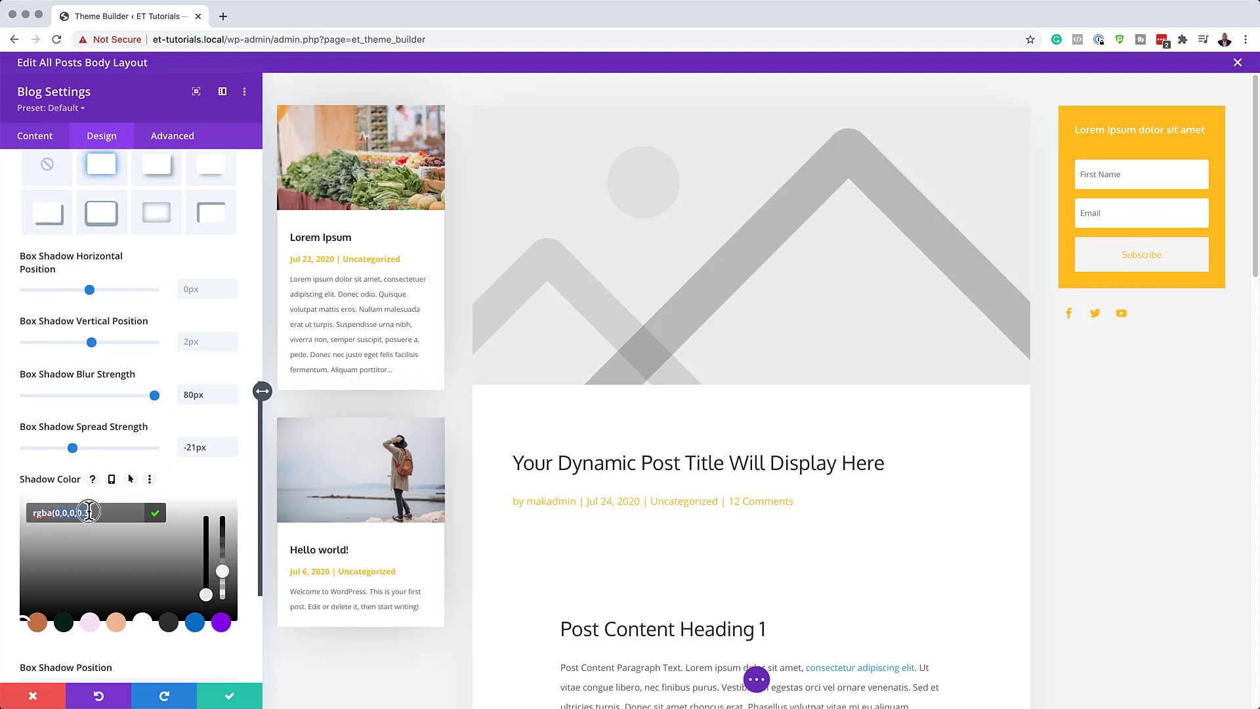
{"action": "left_click_drag", "start_coordinate": [93, 514], "coordinate": [52, 519]}
{"action": "type", "text": "(0,0,0,0.08)"}
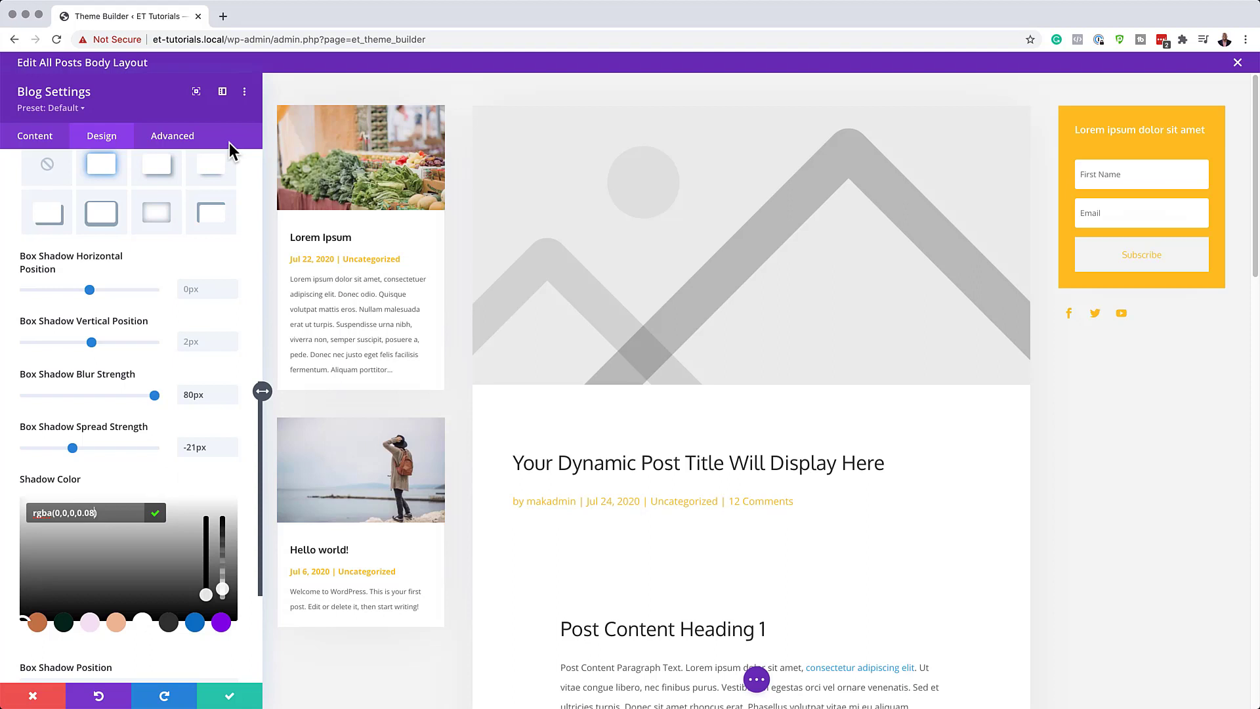
{"action": "left_click", "coordinate": [232, 697]}
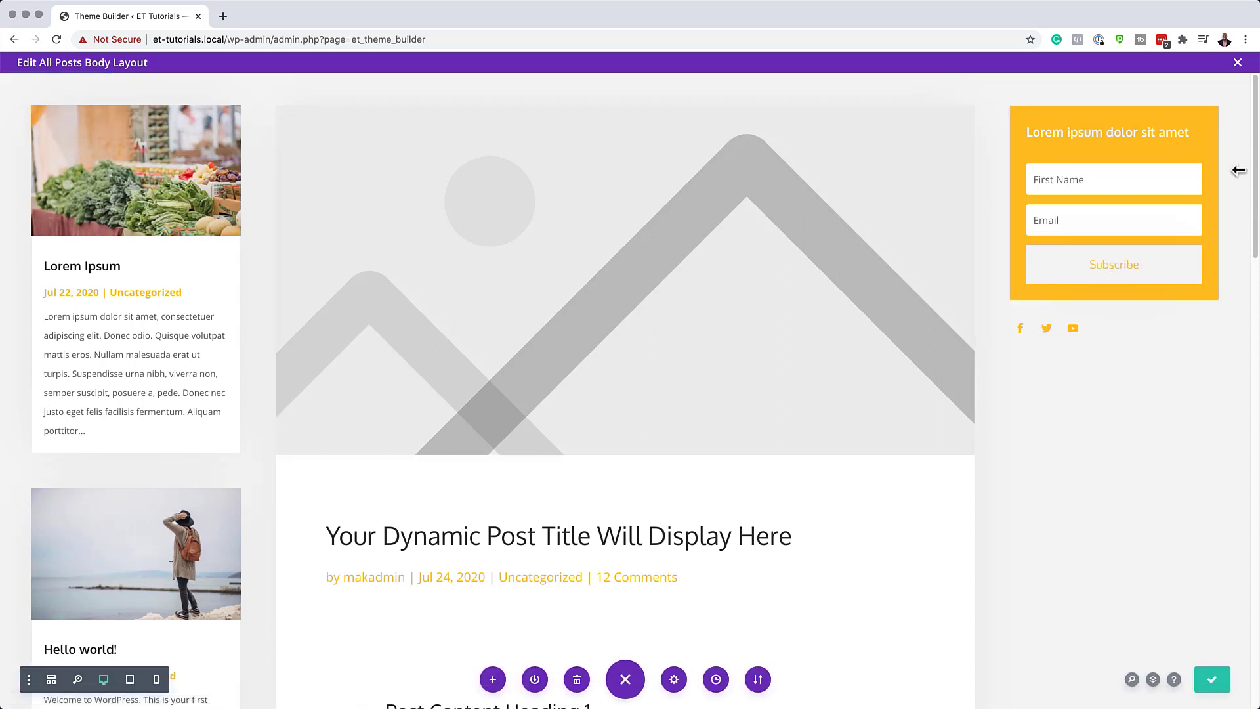
Close the All Posts body layout editor and save the Theme Builder changes
{"action": "left_click", "coordinate": [1236, 63]}
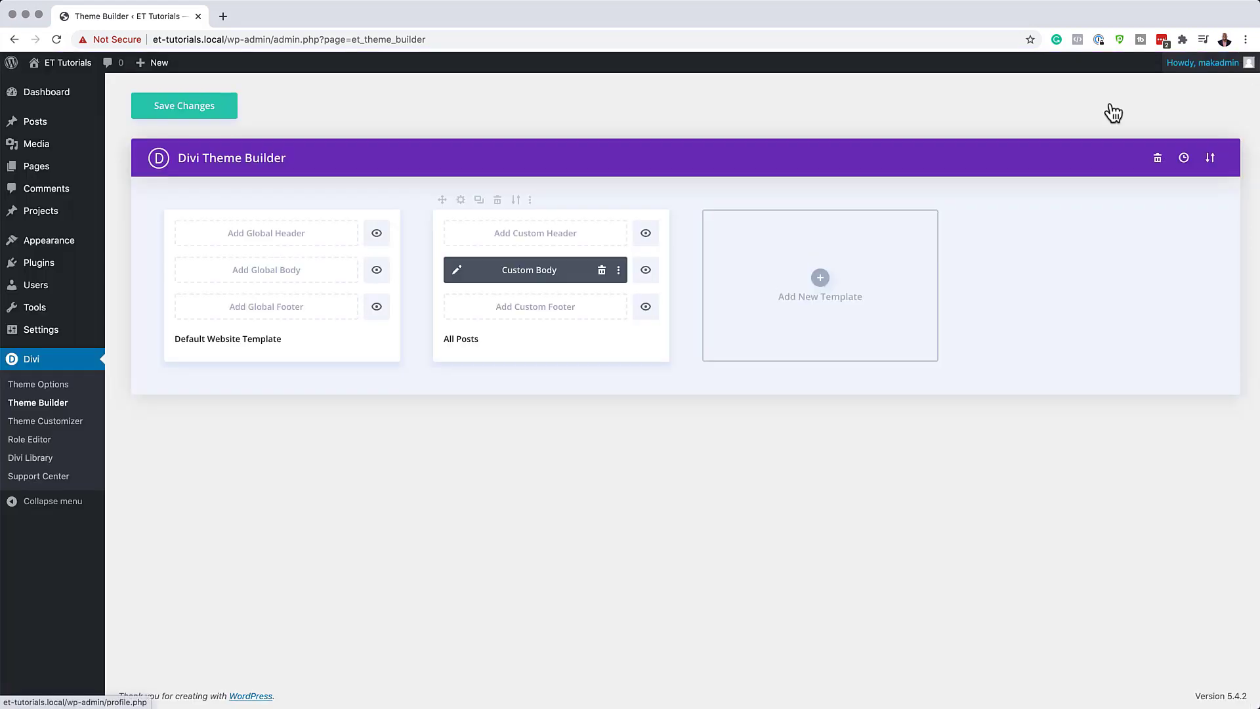
{"action": "left_click", "coordinate": [205, 114]}
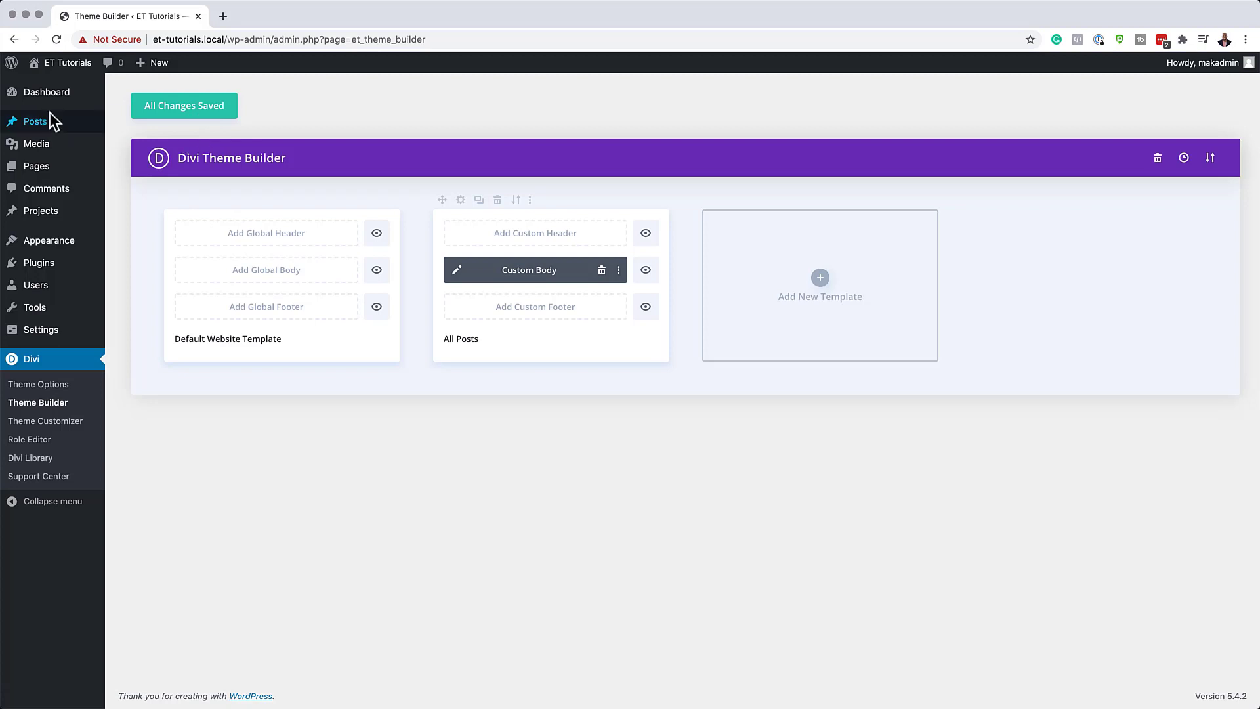
View the published Lorem Ipsum post from the list of all posts and check its layout over the page's full length
{"action": "mouse_move", "coordinate": [41, 122]}
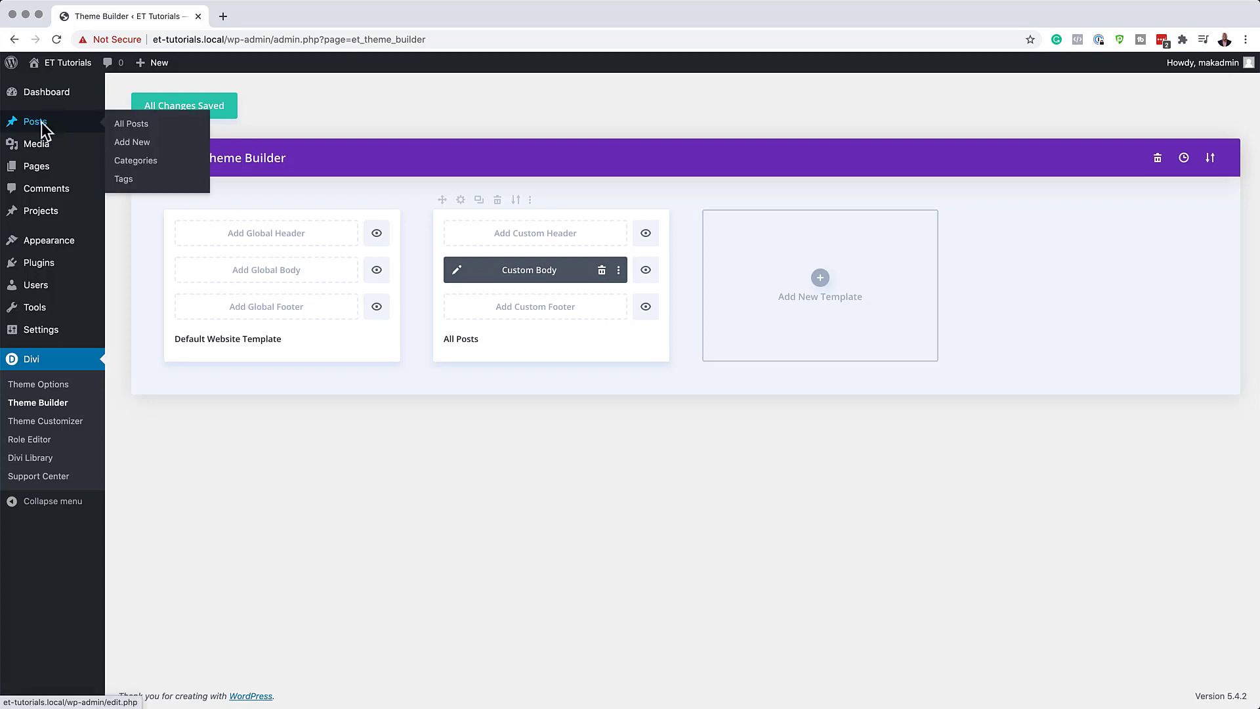
{"action": "left_click", "coordinate": [136, 134]}
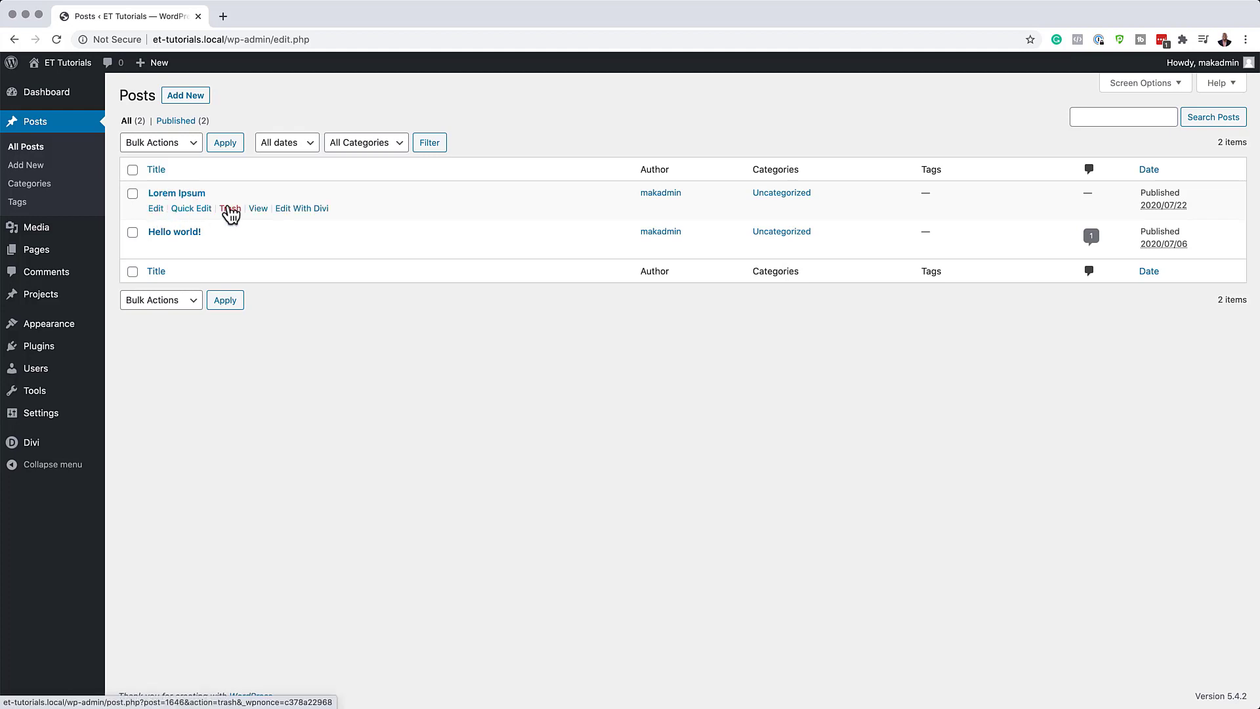
{"action": "left_click", "coordinate": [259, 209]}
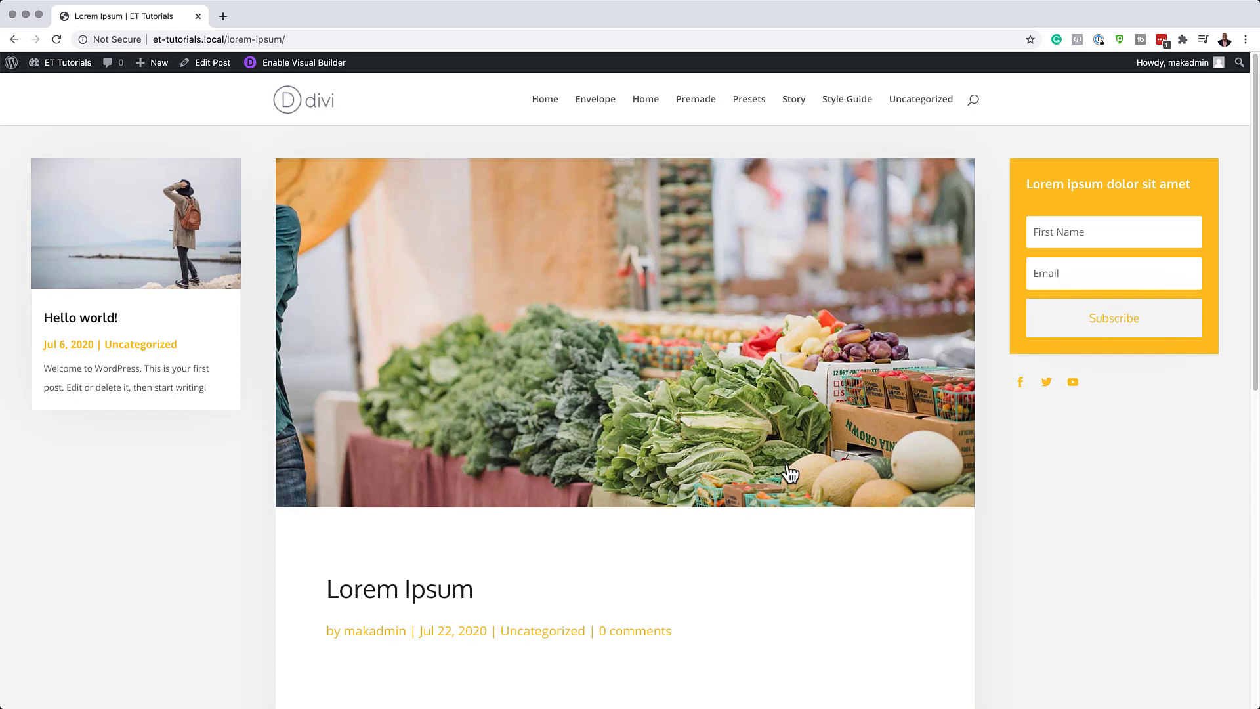
{"action": "scroll", "coordinate": [788, 476], "scroll_direction": "down", "scroll_amount": 9}
{"action": "scroll", "coordinate": [788, 462], "scroll_direction": "up", "scroll_amount": 3}
{"action": "scroll", "coordinate": [788, 463], "scroll_direction": "up", "scroll_amount": 6}
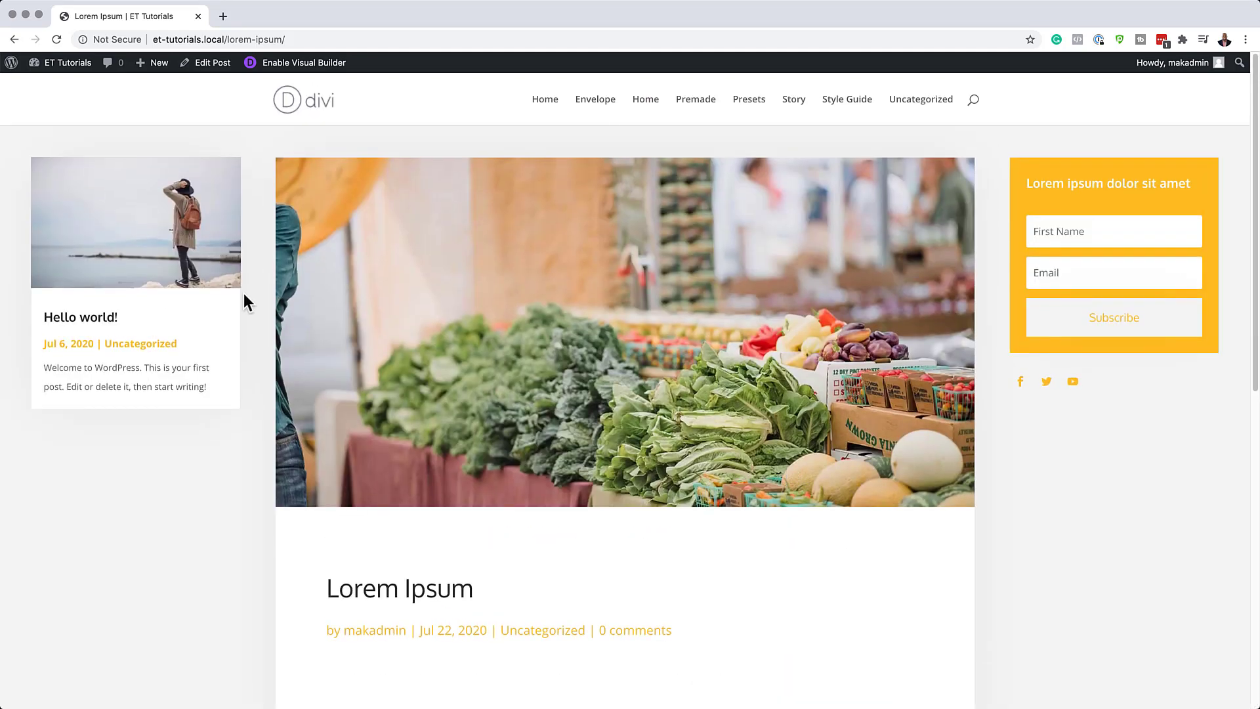
Open the Hello world! post from the blog column and check how the template displays its image, title and content
{"action": "left_click", "coordinate": [93, 321]}
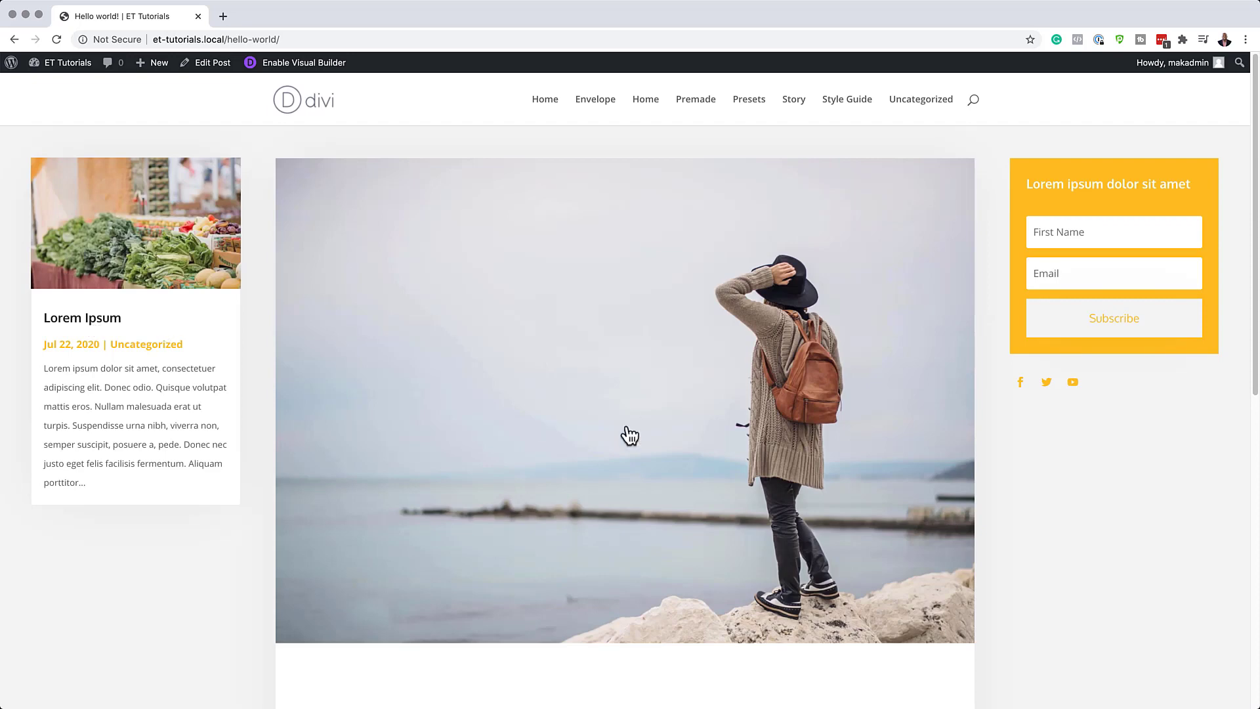
{"action": "scroll", "coordinate": [681, 400], "scroll_direction": "down", "scroll_amount": 5}
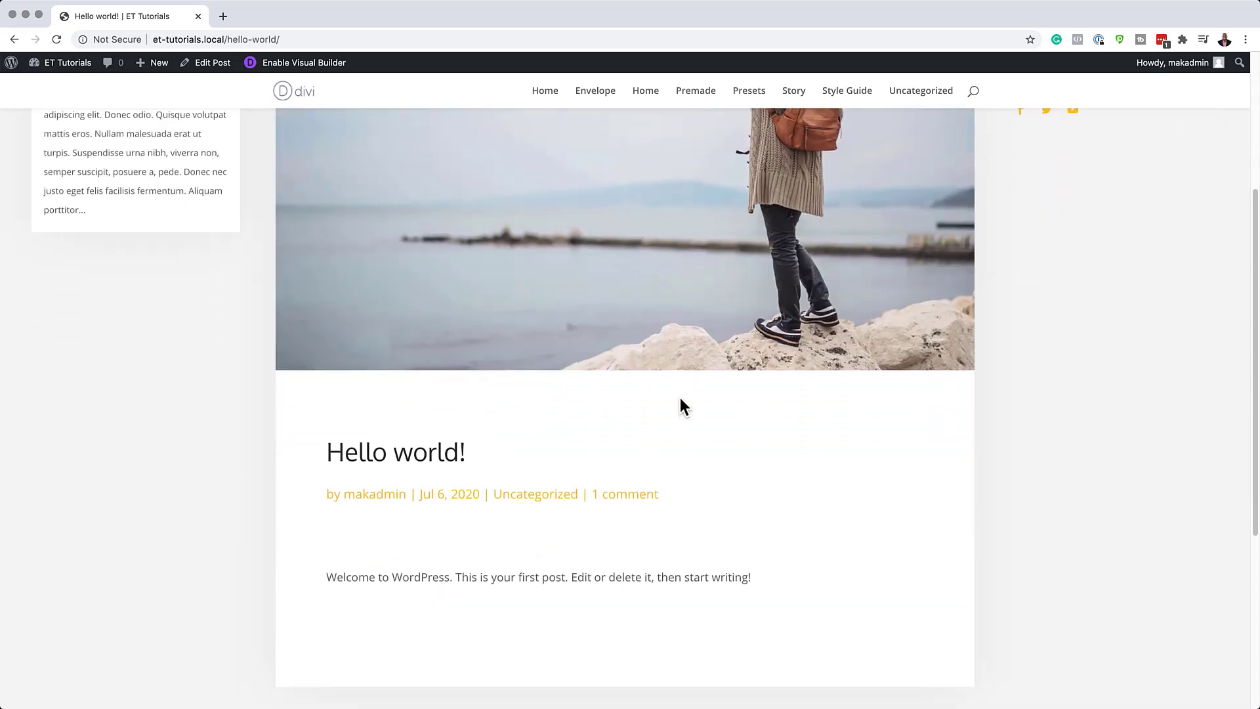
{"action": "scroll", "coordinate": [589, 468], "scroll_direction": "up", "scroll_amount": 5}
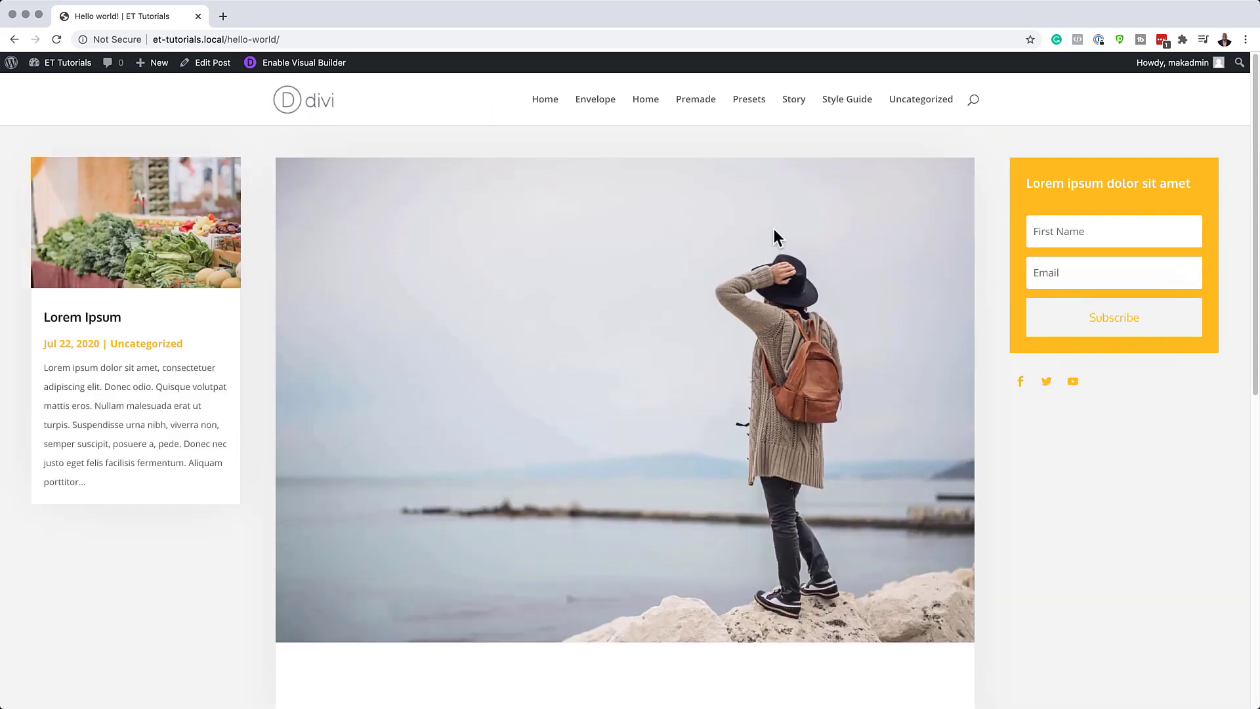